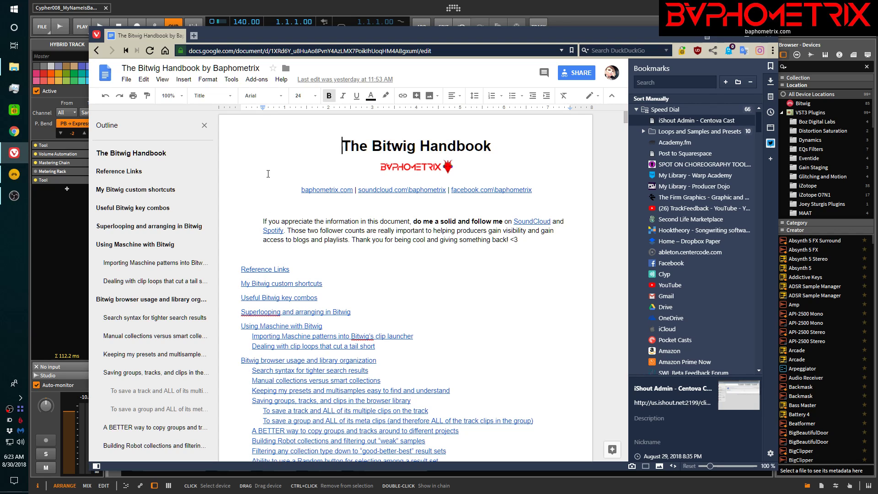
- Look through the handbook's table of contents and its Pros and Cons of Bitwig (vs Ableton) comparison table
scroll(289, 233, down, 7)
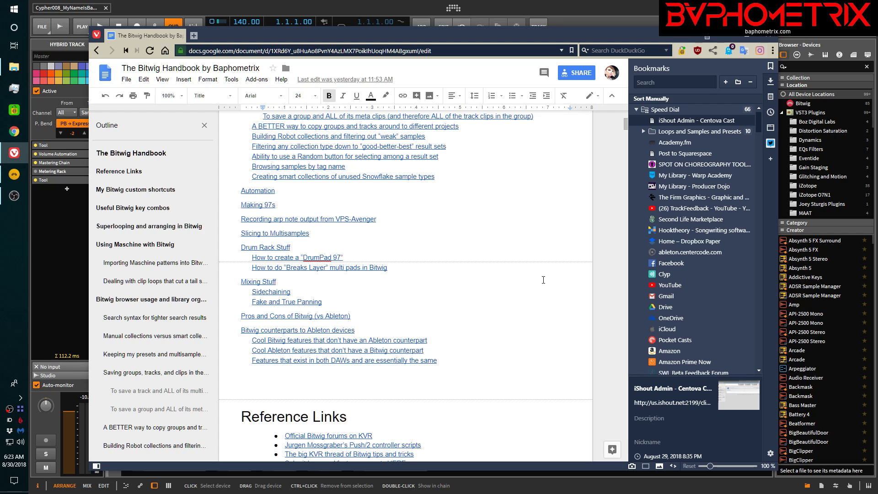
scroll(543, 280, up, 7)
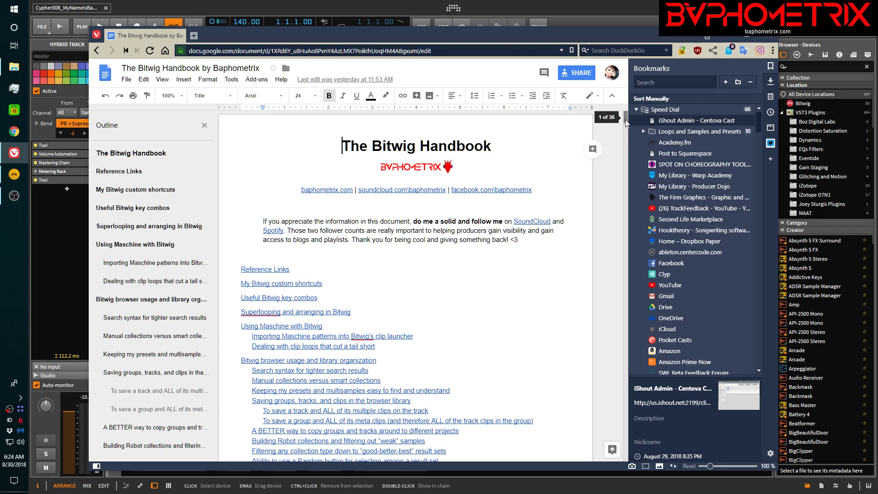
scroll(136, 363, down, 8)
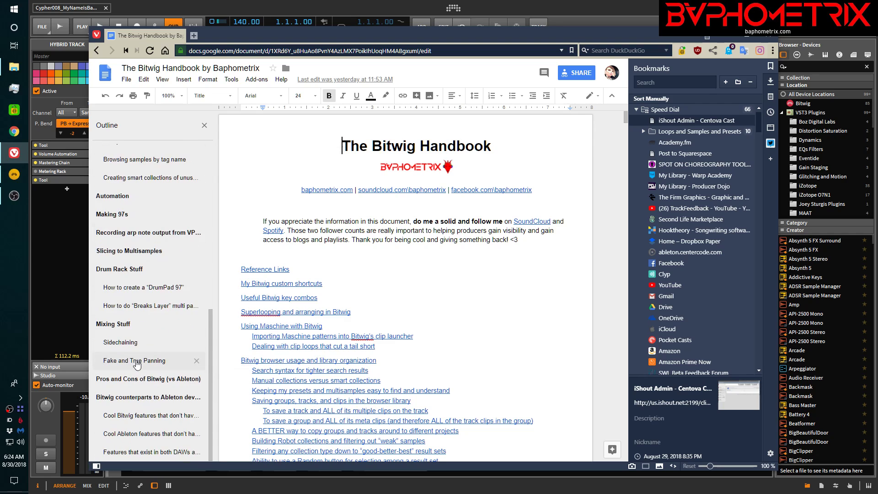
click(138, 380)
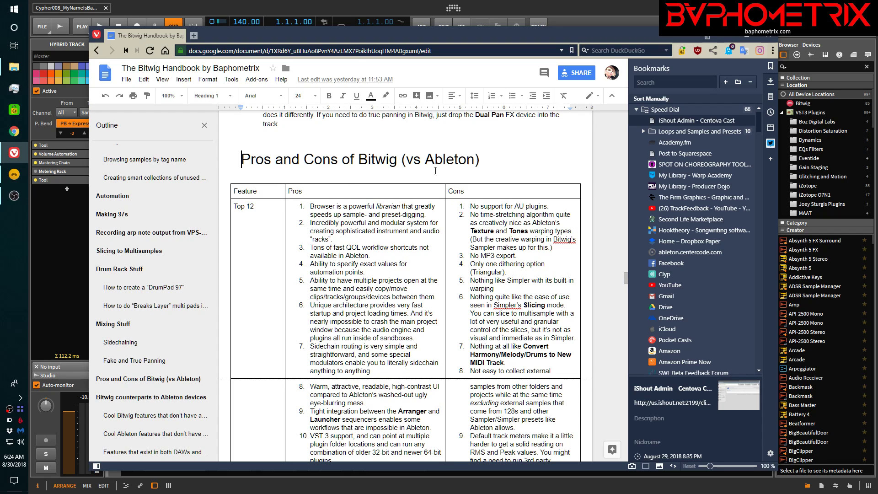
scroll(482, 163, down, 2)
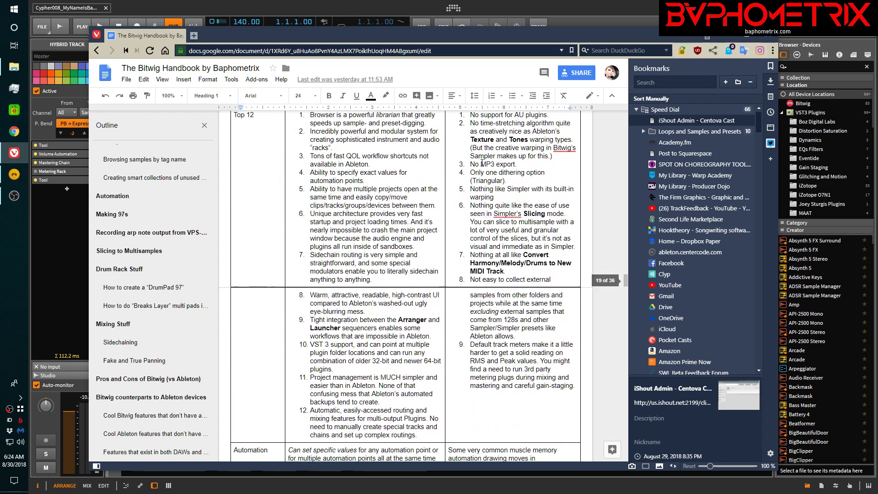
scroll(482, 160, up, 1)
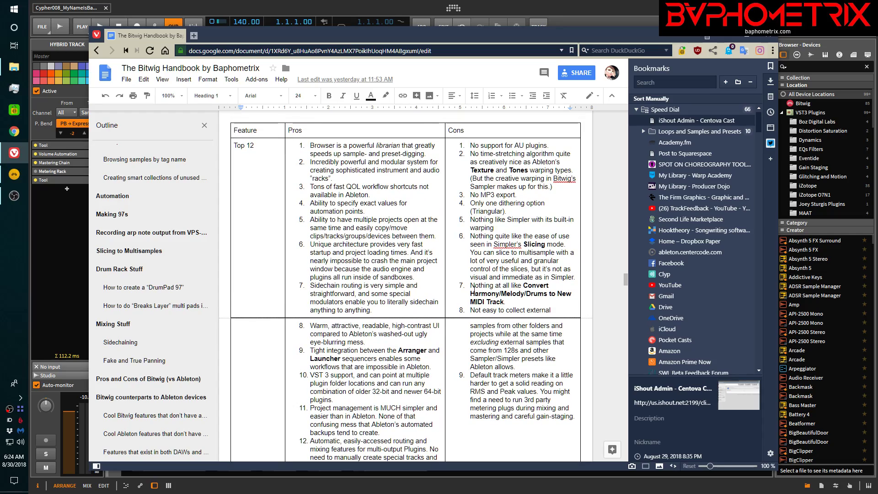
scroll(503, 165, down, 12)
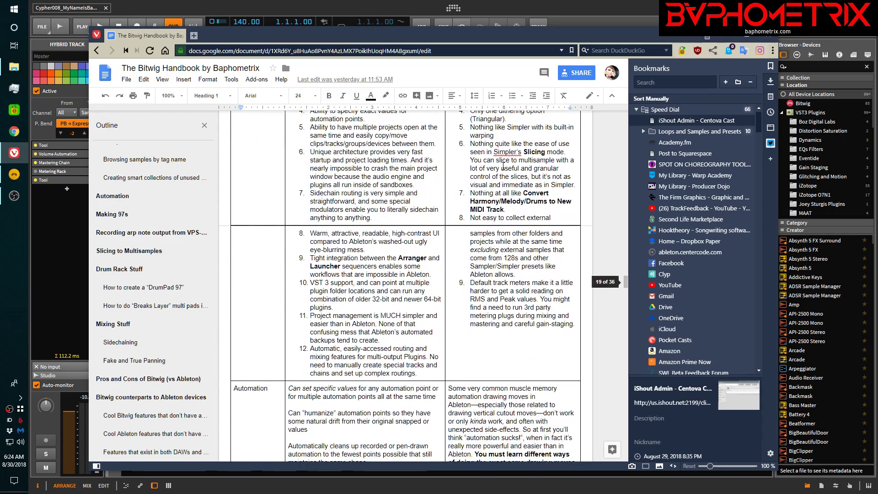
scroll(501, 164, down, 7)
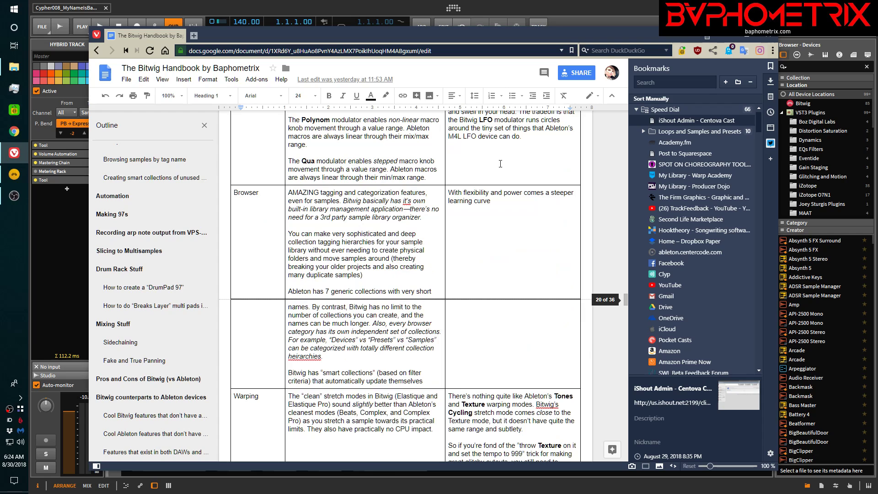
- Browse the handbook sections on Bitwig-only features, Ableton-only features and features that exist in both DAWs
click(141, 419)
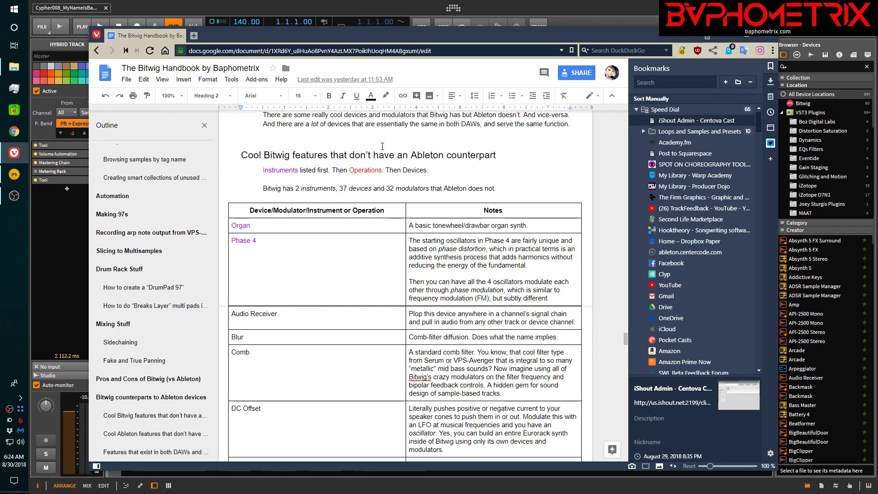
click(125, 432)
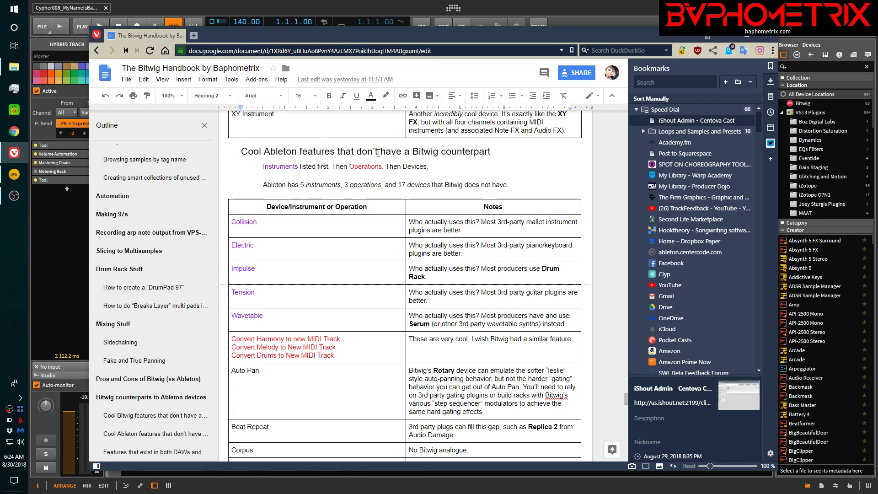
click(146, 454)
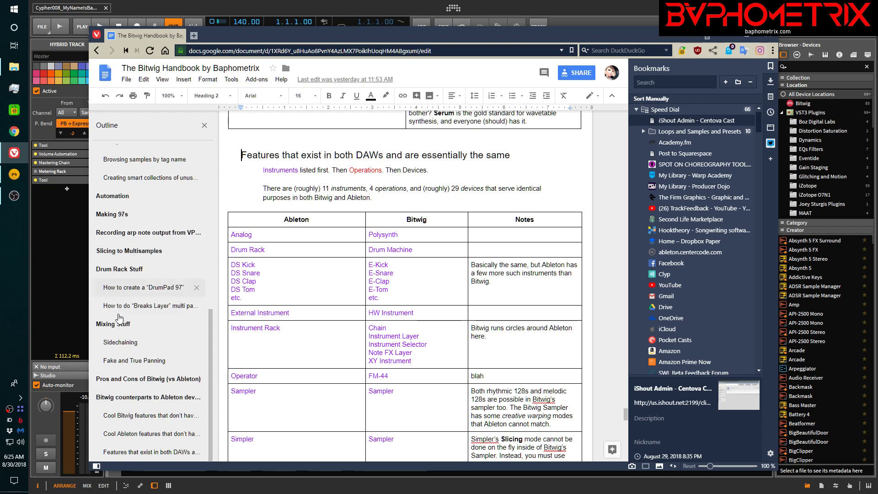
click(110, 380)
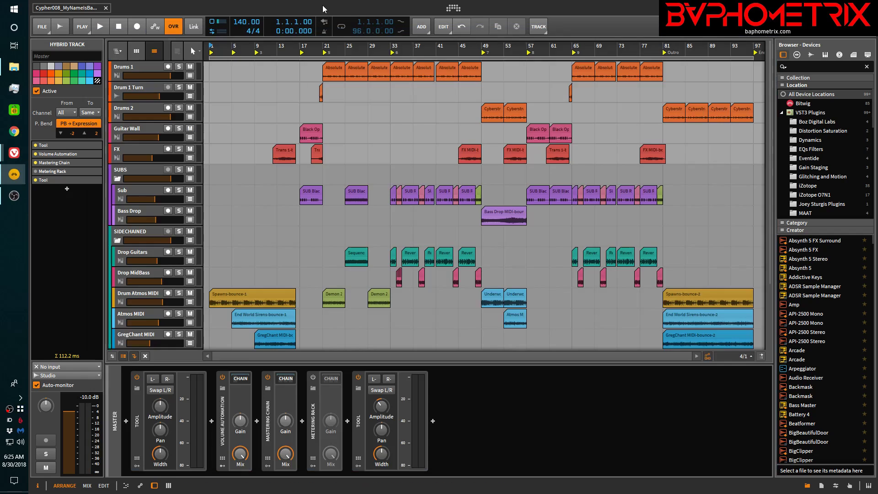
- Switch to Bitwig Studio and expand the master track's Mastering Chain and its nested MSTR COMP SAT chain to examine their devices
click(317, 20)
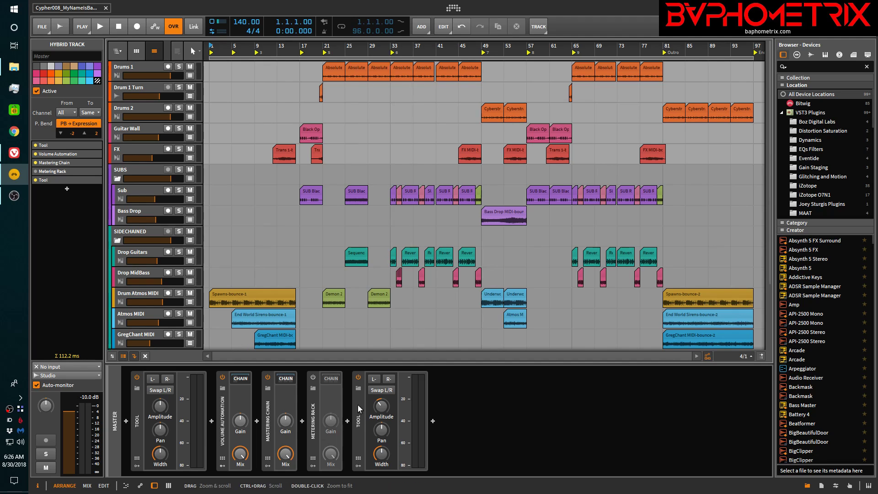
click(286, 378)
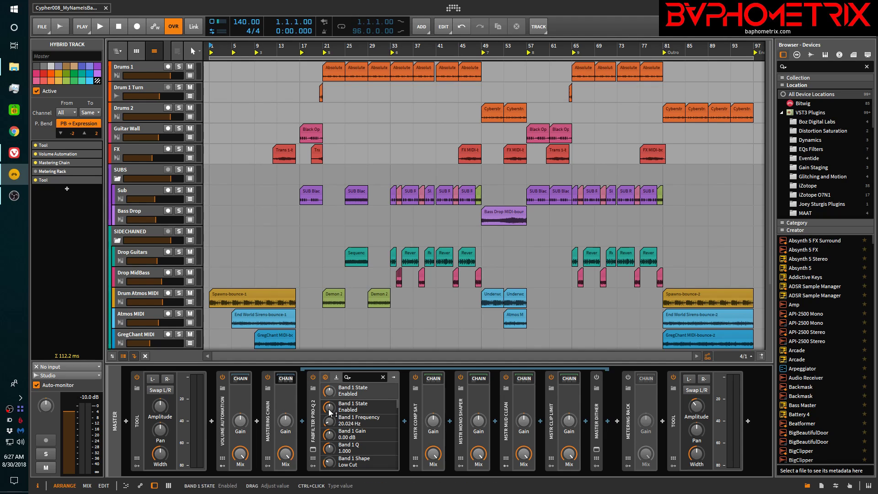
click(433, 378)
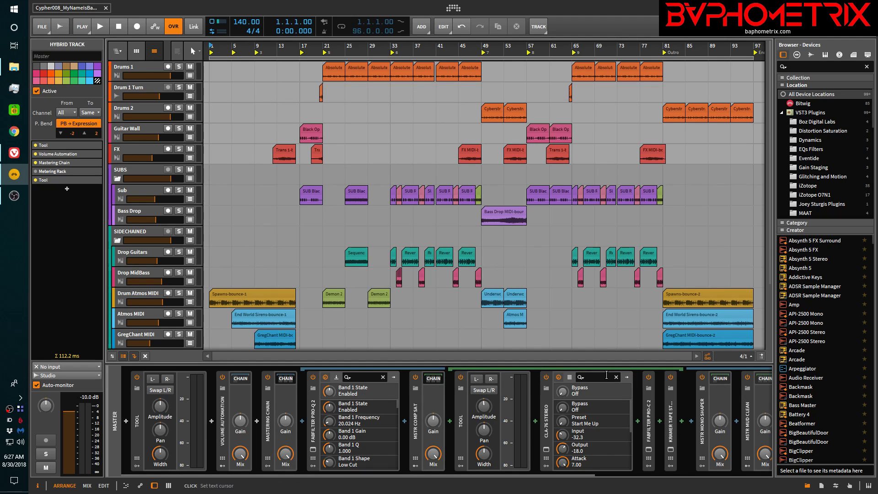
scroll(588, 387, right, 3)
scroll(588, 387, left, 3)
scroll(588, 387, right, 2)
scroll(588, 386, left, 2)
scroll(588, 387, right, 1)
scroll(589, 387, left, 1)
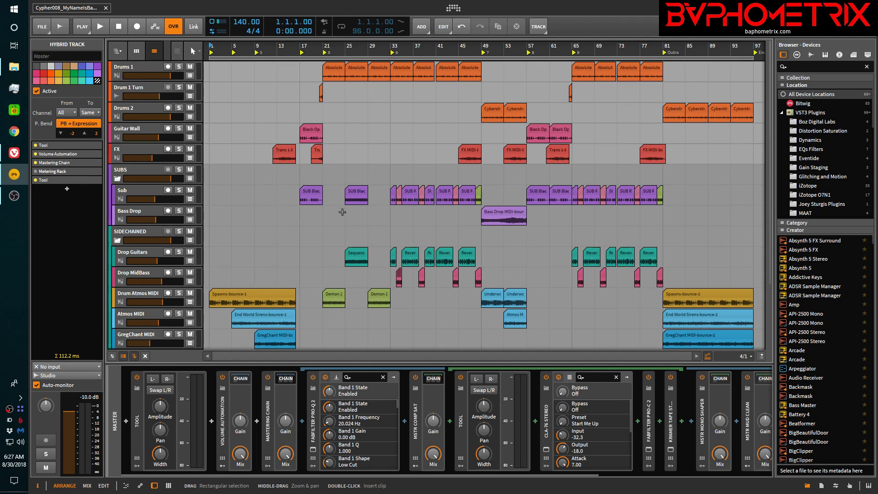
- Select the Sub track's clip at bar 25, and switch between the clip launcher, launcher with arranger, and arranger-only views
click(365, 196)
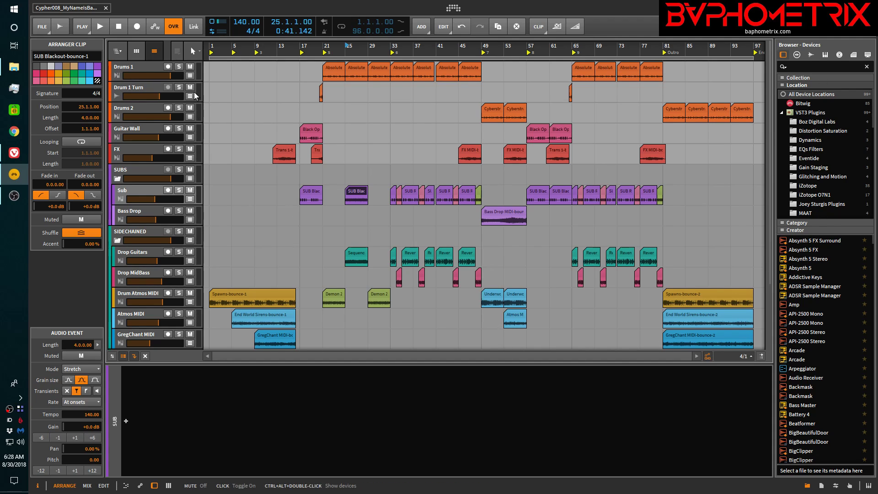
click(154, 52)
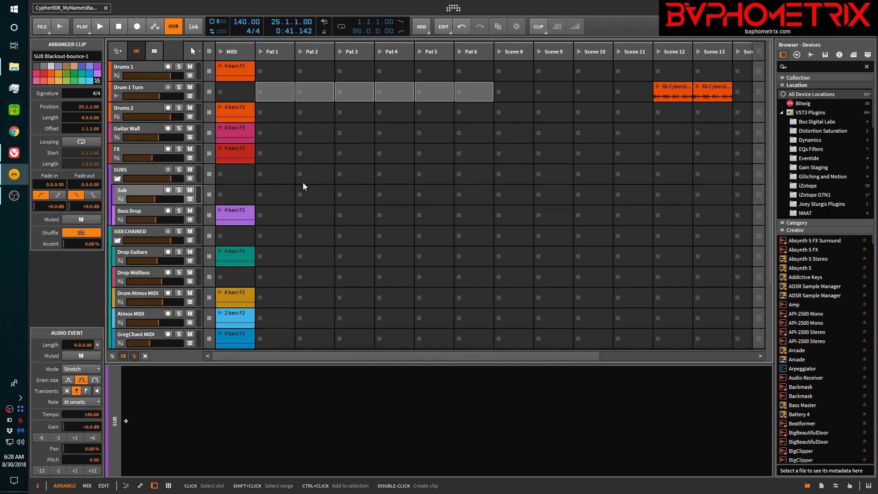
click(120, 53)
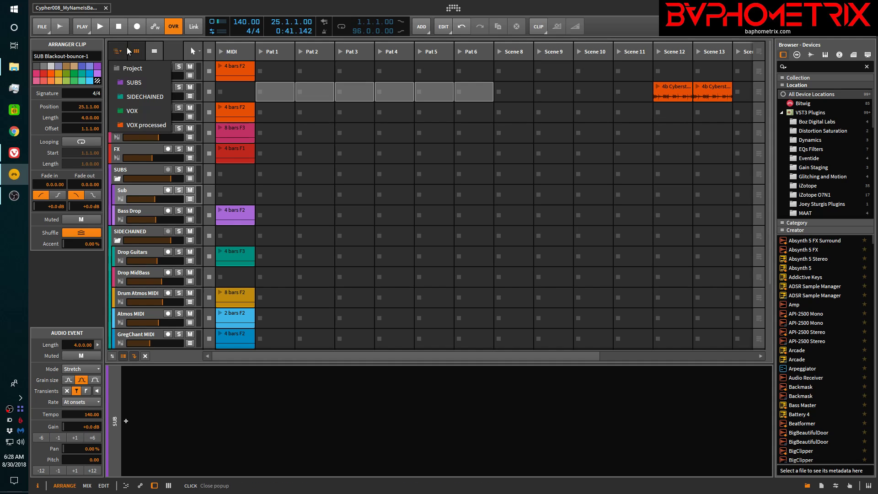
click(120, 47)
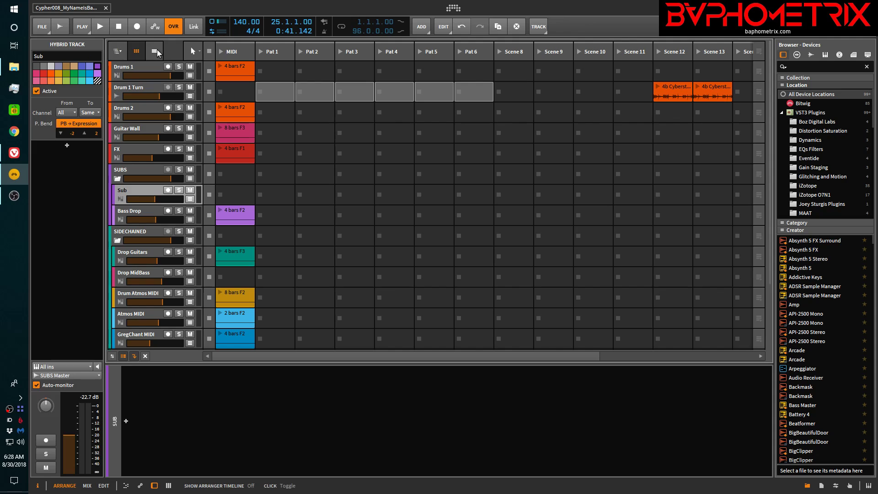
click(155, 51)
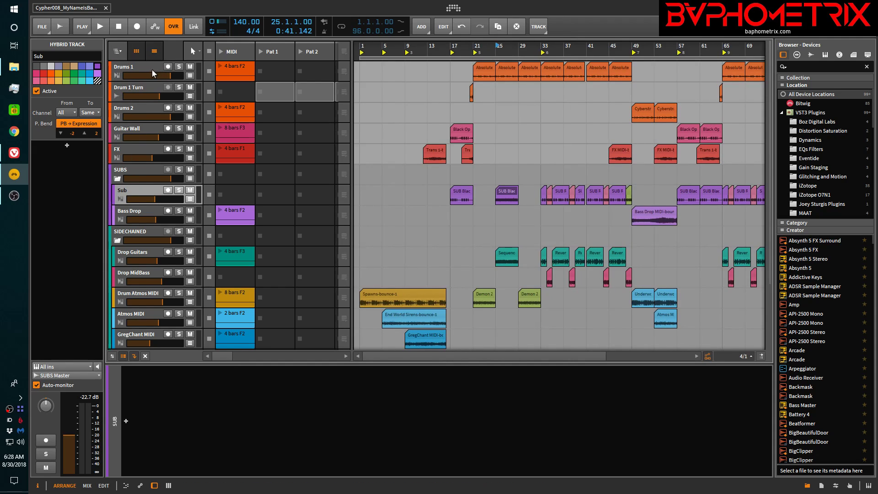
click(153, 52)
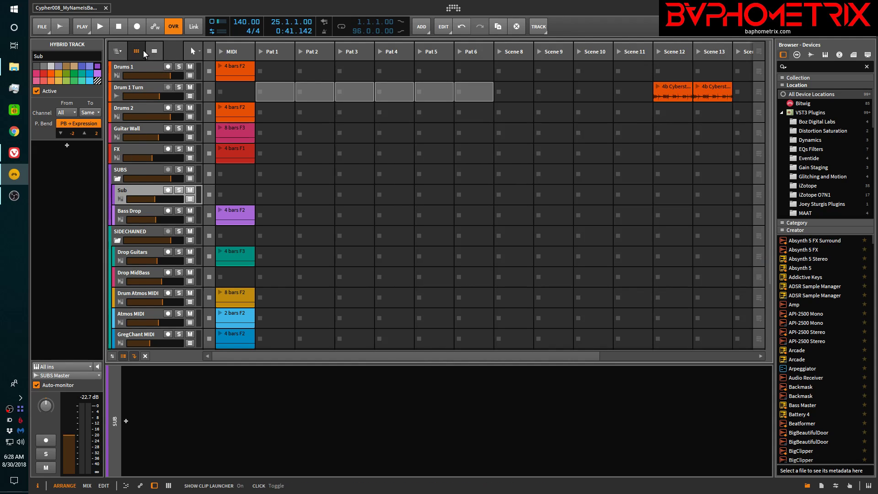
click(141, 50)
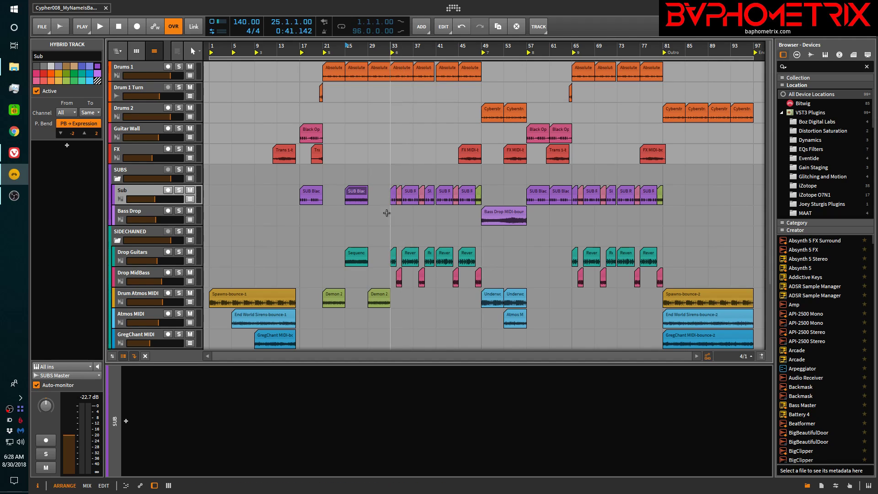
- Clear the selection, hide the device panel and play the arrangement from the marker at bar 9
key(Escape)
key(d)
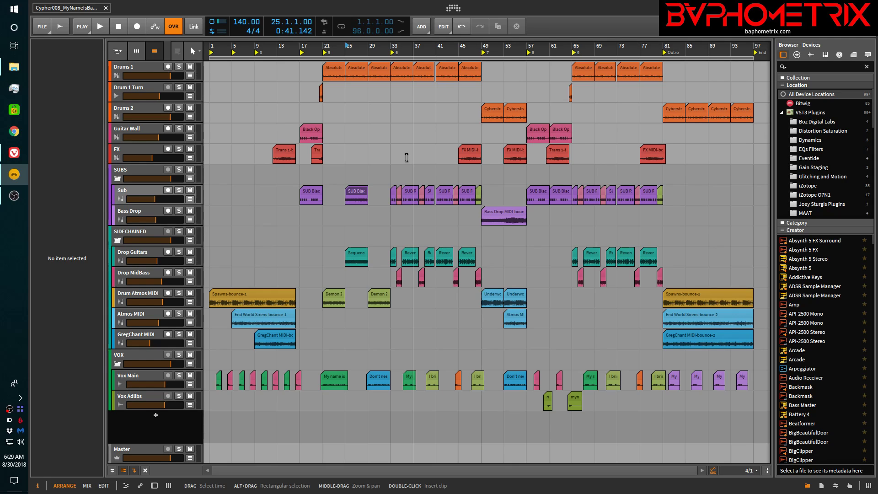
key(shift+3)
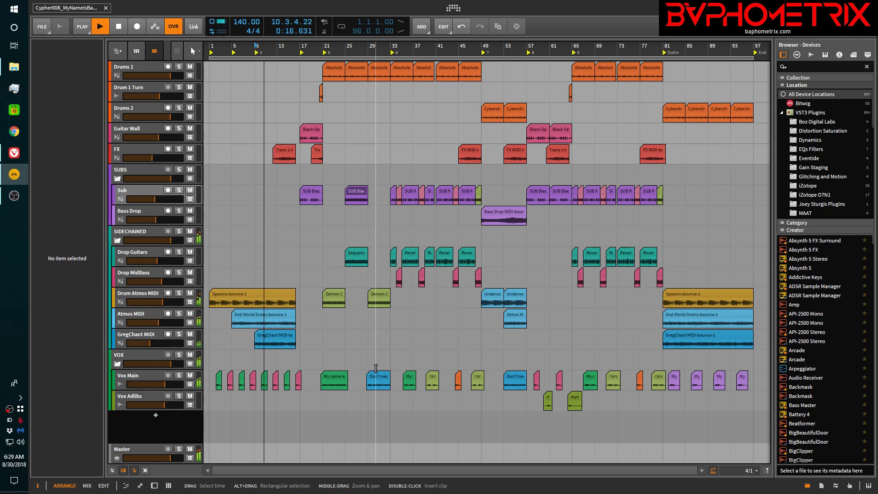
- Switch to the mixer and hide the device panel to examine the full-height meters across all tracks
key(alt+2)
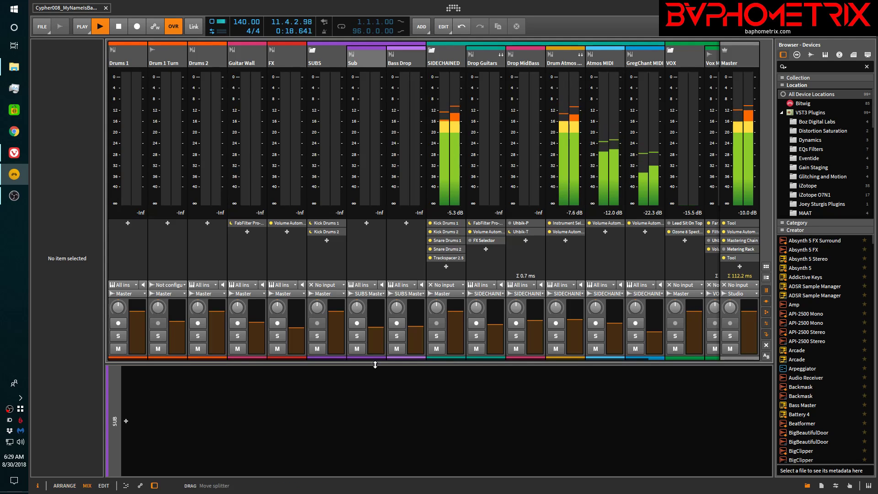
click(386, 404)
key(d)
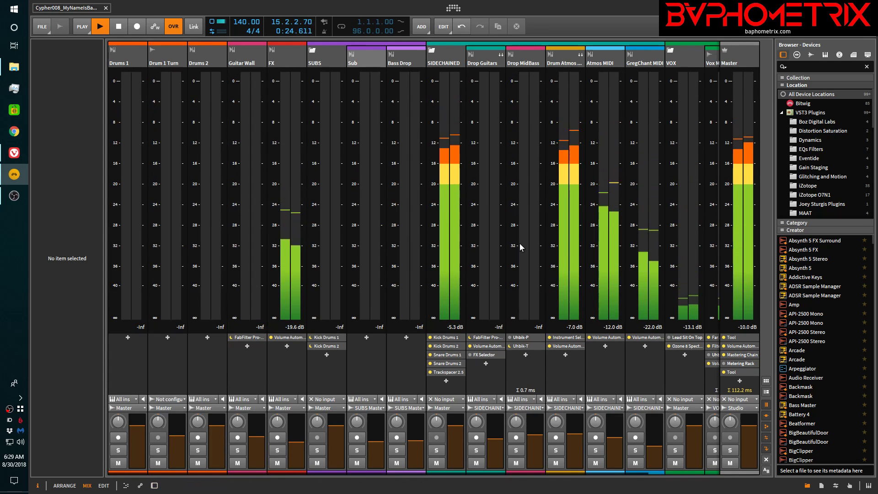
scroll(520, 247, right, 2)
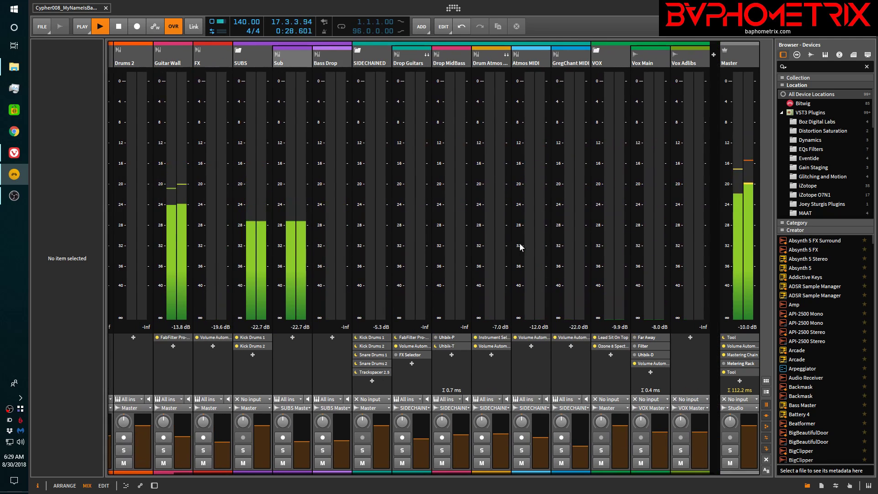
- Expand the Drop Guitars track's inner channels in the mixer and collapse them again
click(427, 56)
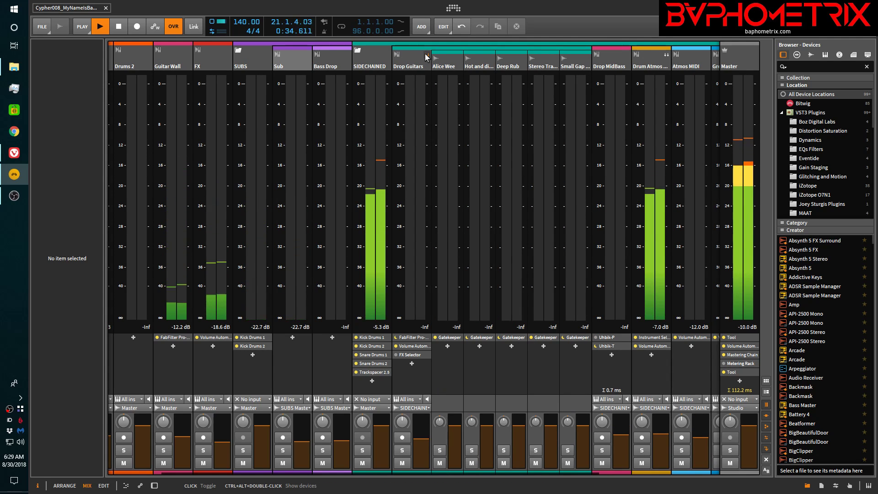
click(427, 55)
scroll(410, 88, left, 3)
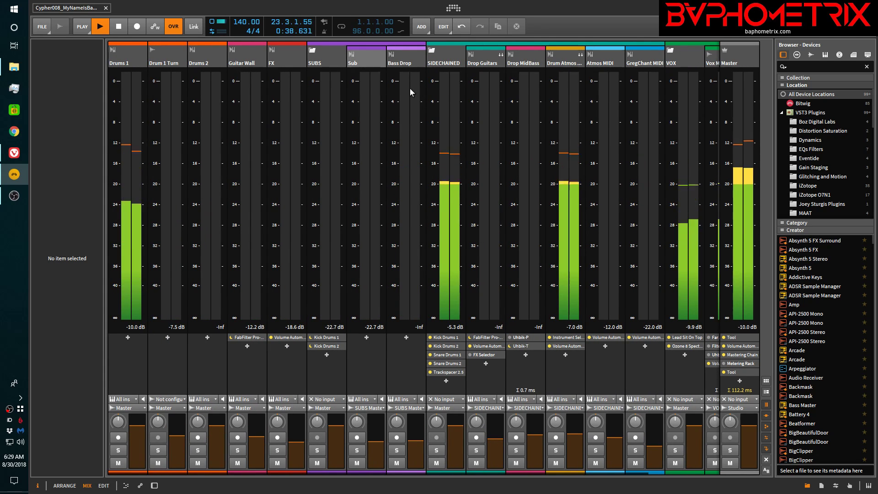
- Show the master track's devices, expand the MSTR MONO SHAPER chain and open the Mid Dry layer of its FX Layer
key(d)
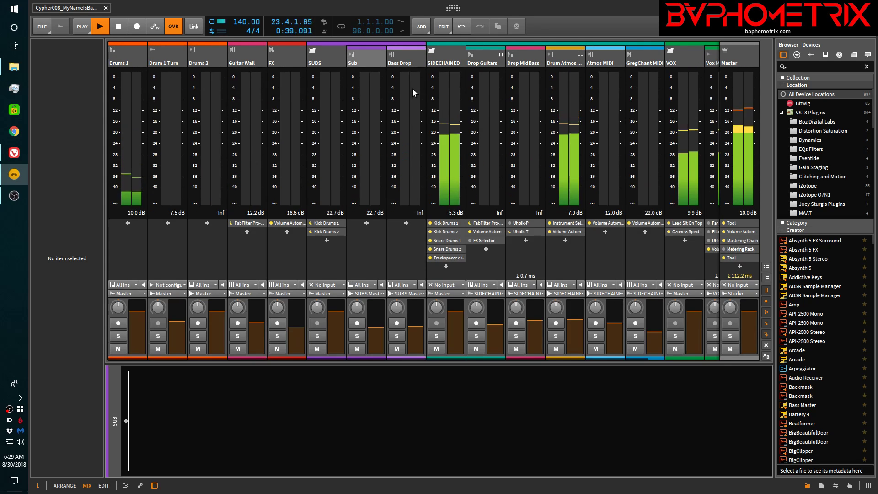
click(744, 54)
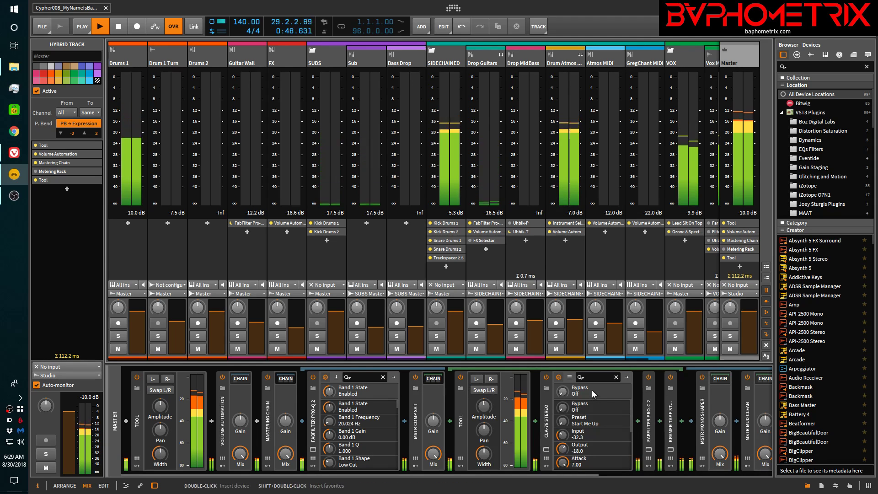
scroll(592, 391, down, 5)
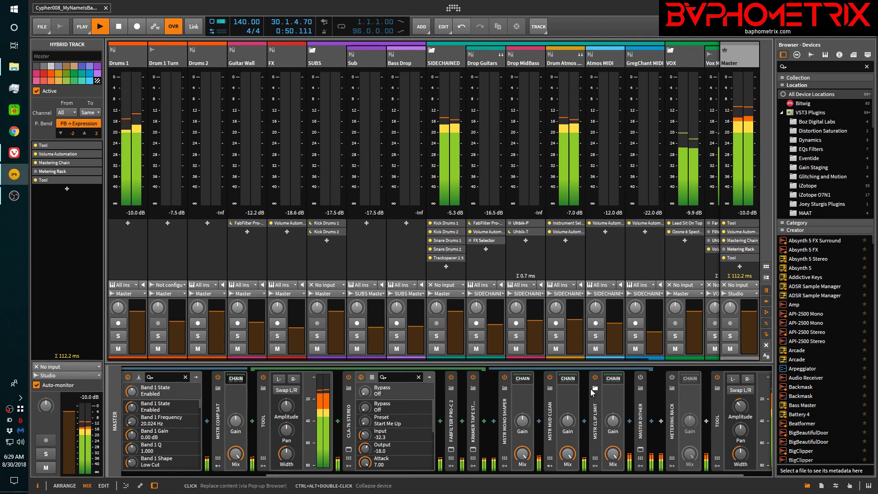
click(522, 378)
scroll(541, 398, down, 3)
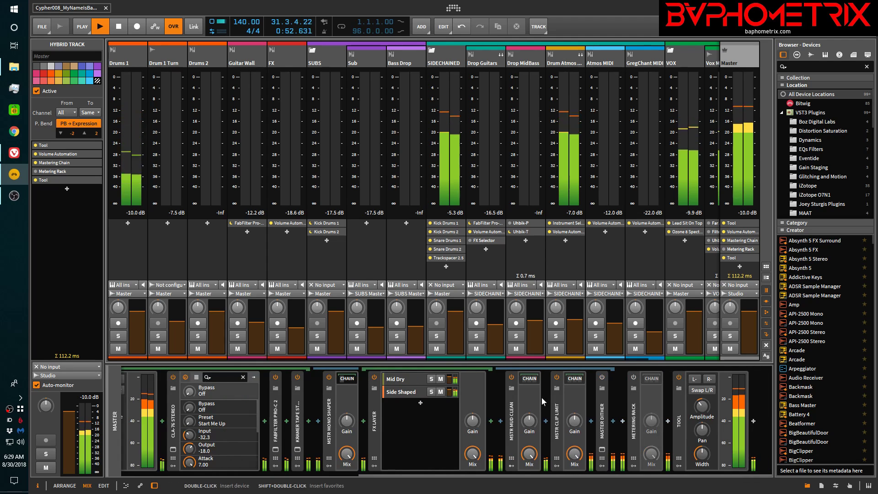
click(405, 383)
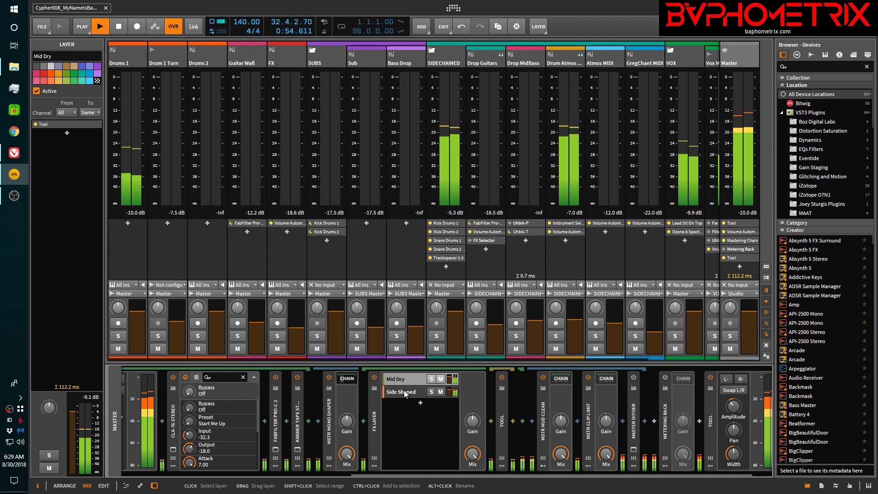
- Open the Side Shaped layer of the master's FX Layer and review the rest of the mastering device chain
click(405, 391)
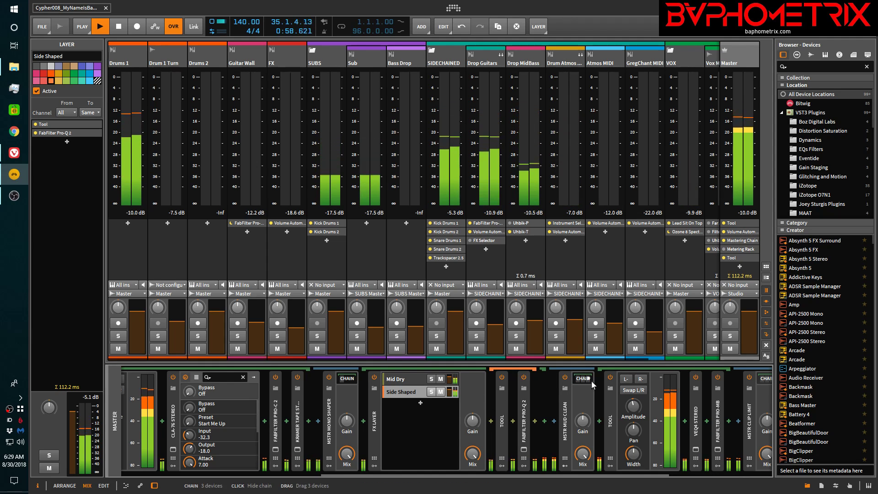
scroll(626, 403, down, 3)
scroll(625, 403, up, 6)
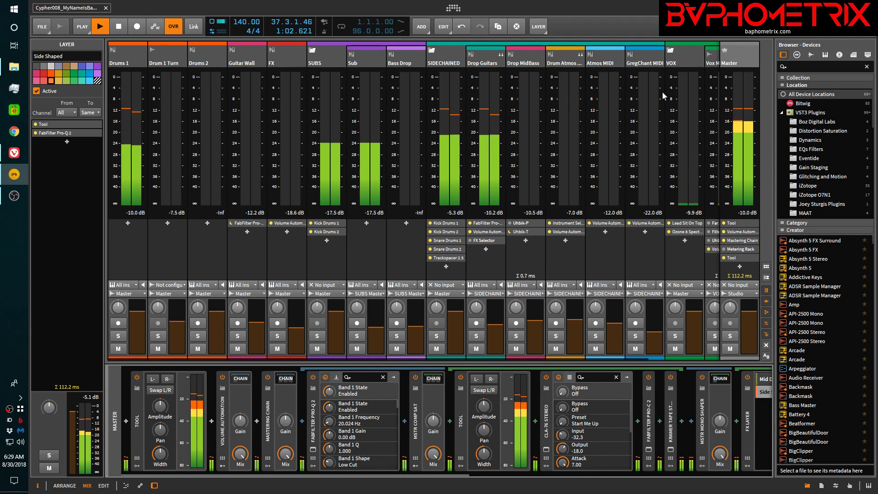
- Show the SIDECHAINED group's devices and compare the parameter and sidechain input views of Kick Drums 1 and Kick Drums 2
click(432, 60)
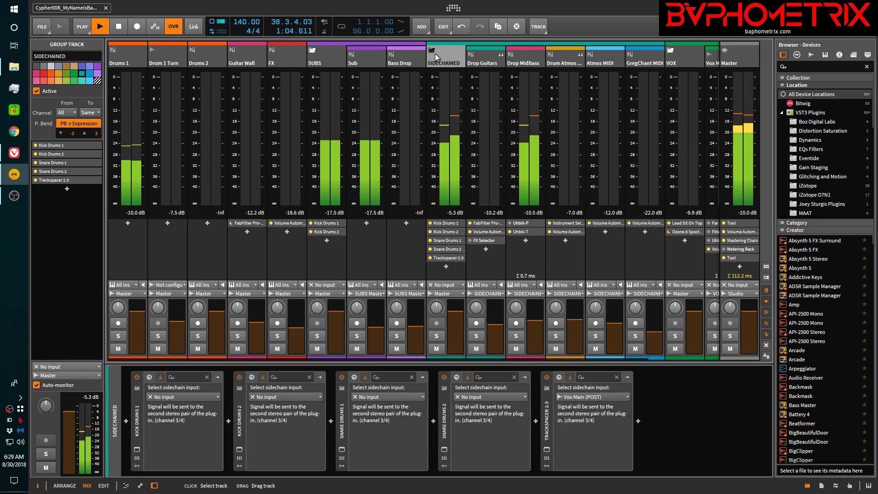
click(149, 377)
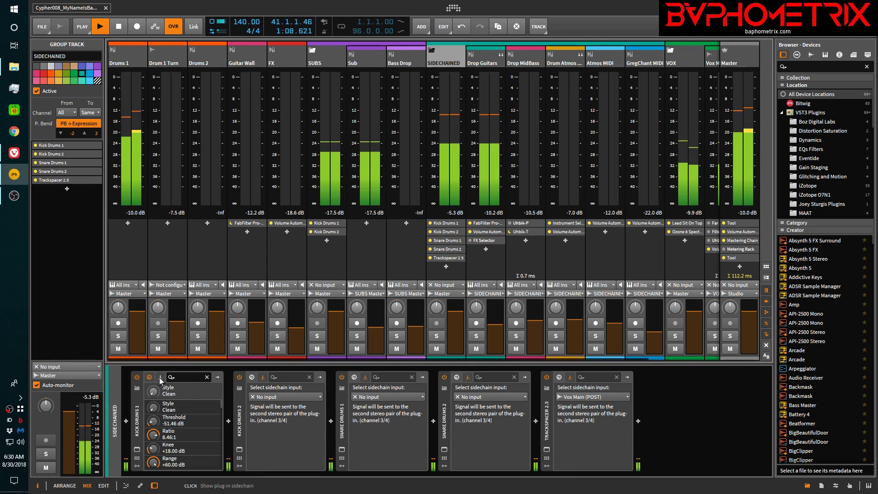
click(150, 377)
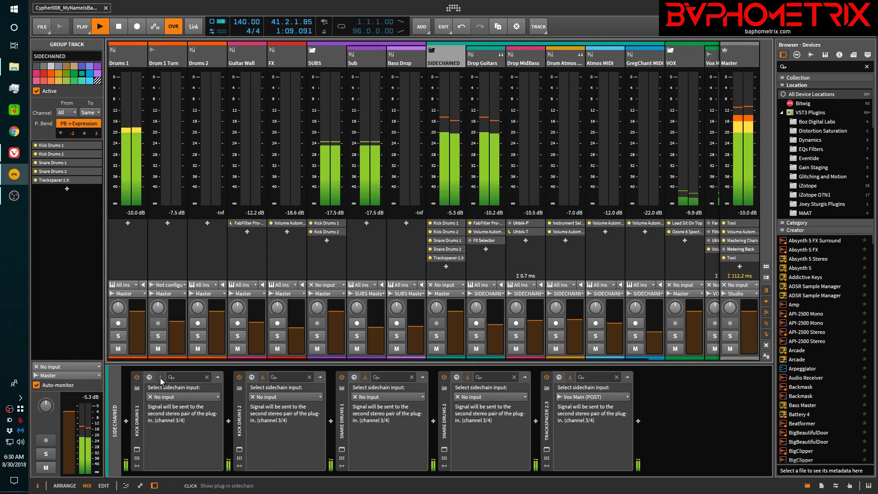
click(252, 378)
click(262, 377)
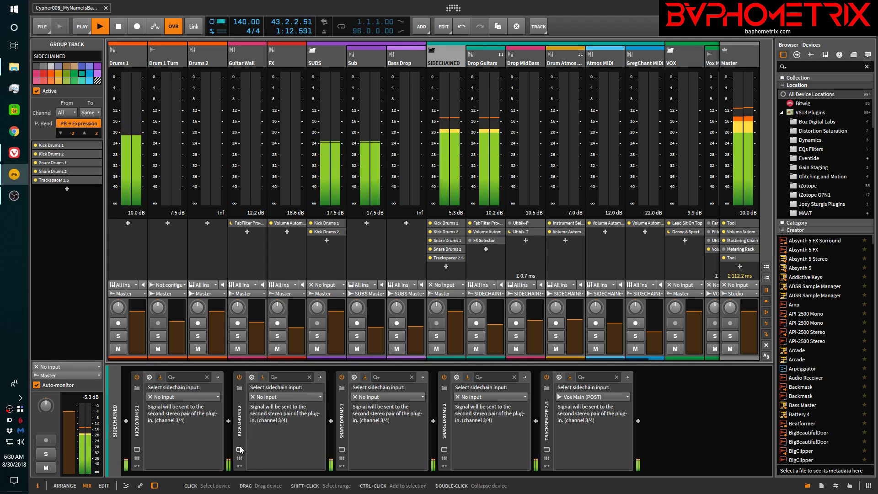
- Inspect the plug-in windows of Kick Drums 2 and Trackspacer 2.5 on the SIDECHAINED group, closing each one
click(239, 450)
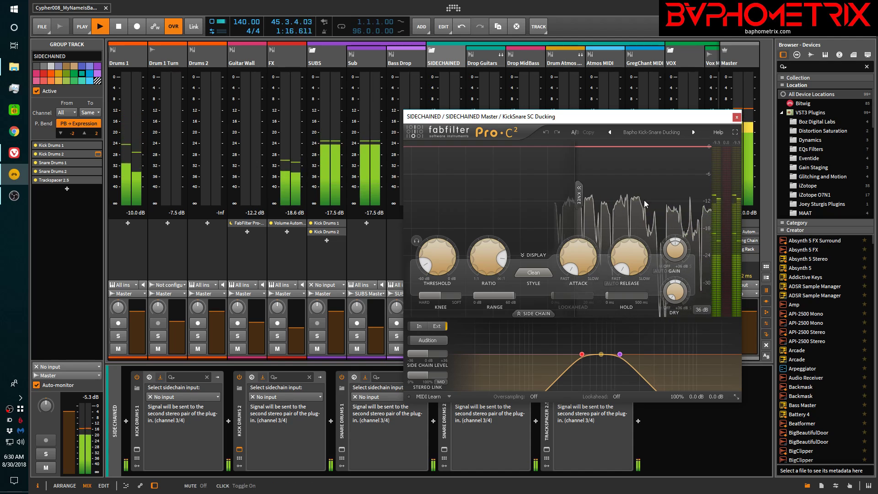
click(736, 118)
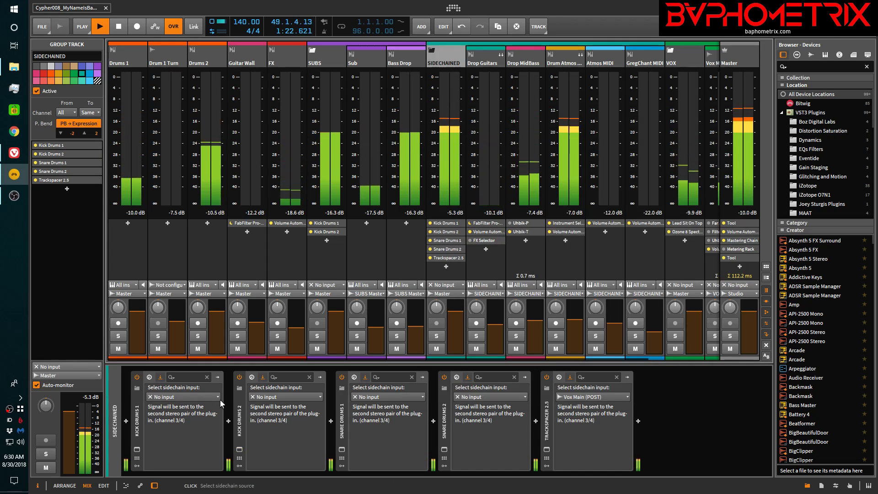
click(239, 450)
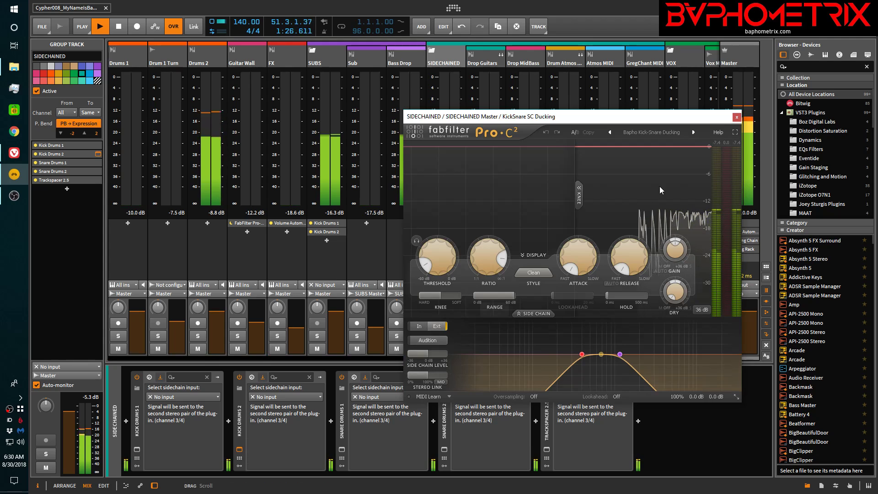
click(737, 117)
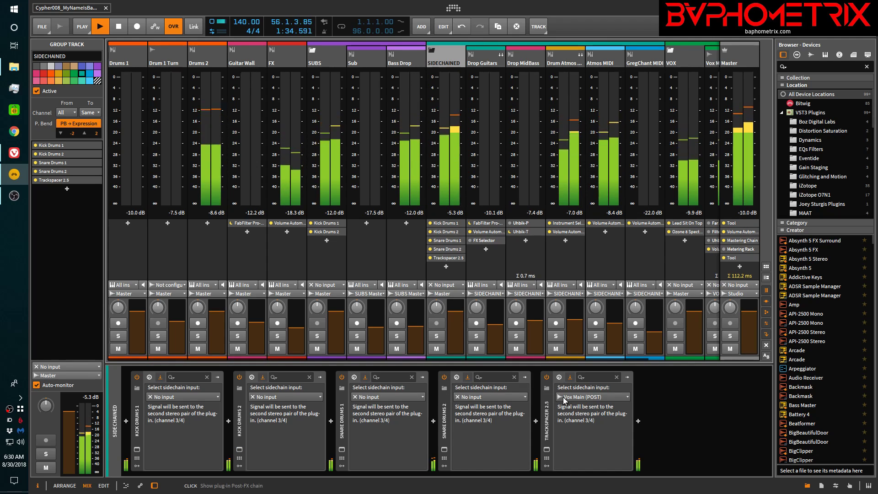
click(547, 450)
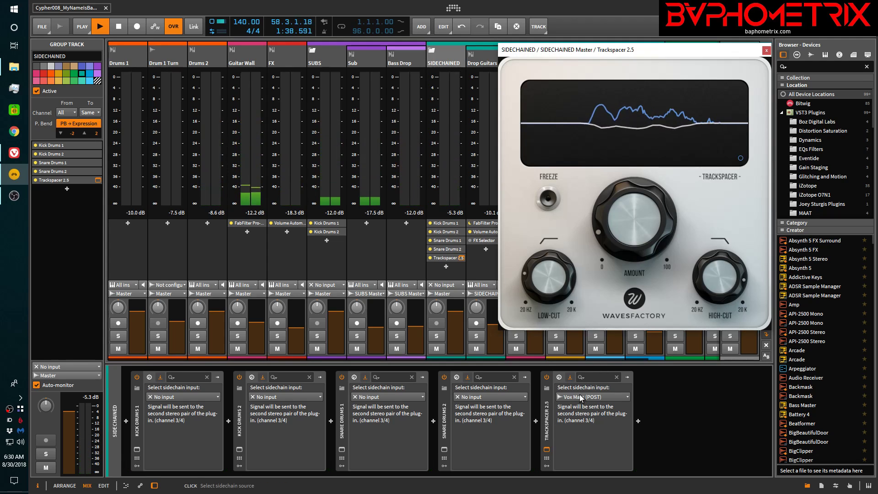
click(547, 450)
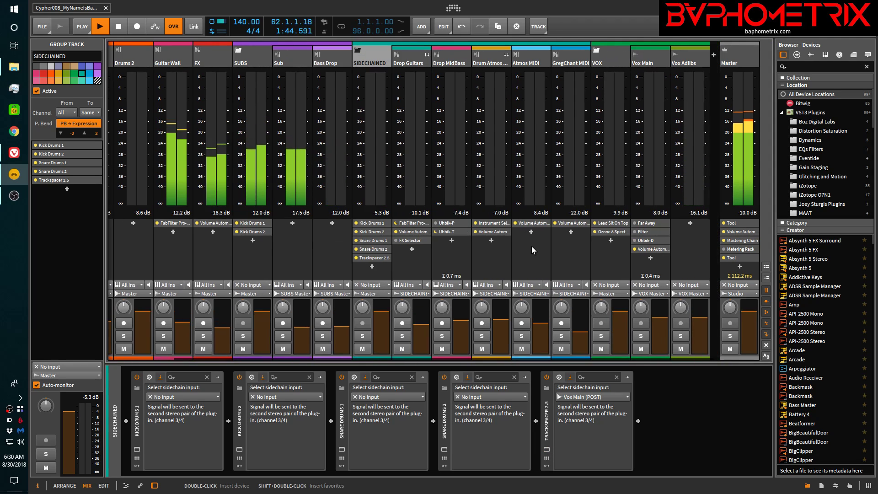
- Examine the available sidechain sources for Kick Drums 1, including the tracks' PRE and POST outputs, without choosing one
click(197, 397)
mouse_move(200, 342)
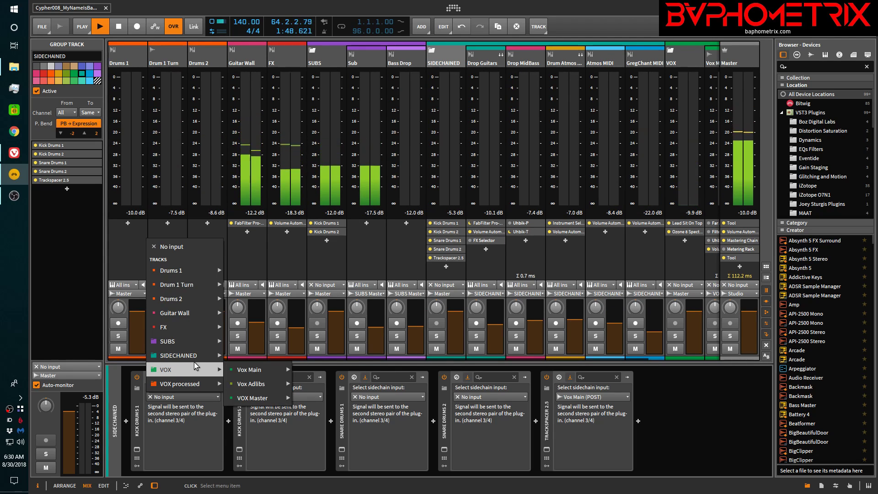
mouse_move(220, 300)
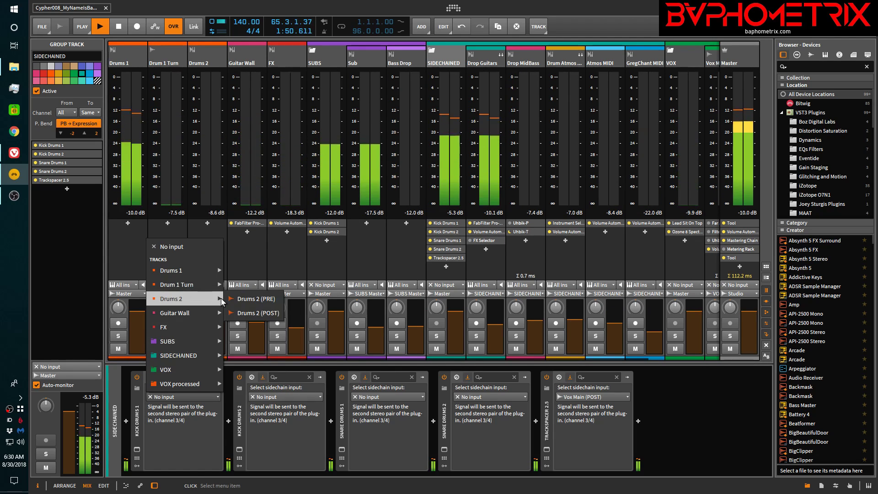
mouse_move(215, 270)
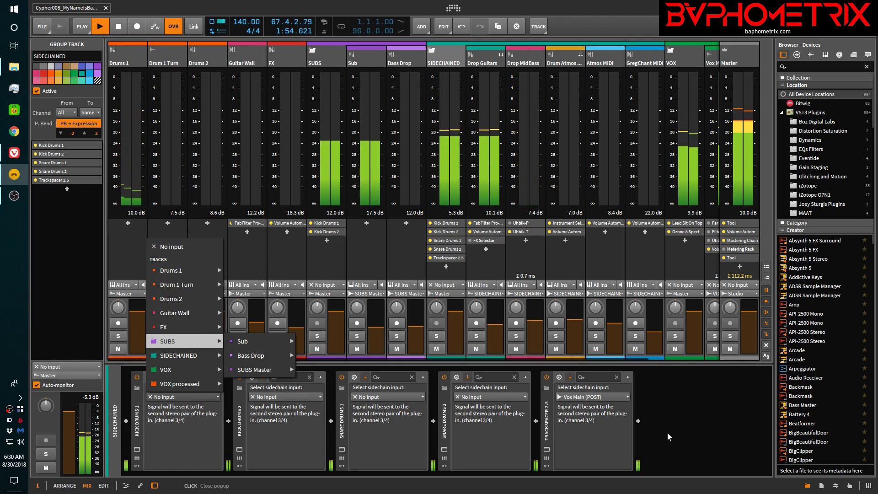
click(482, 459)
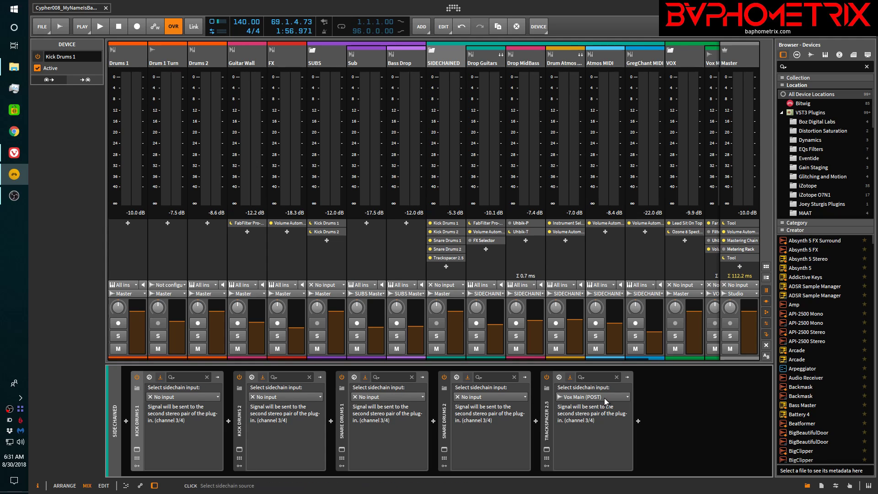
- Hide the device panel and return to the arrangement view
key(d)
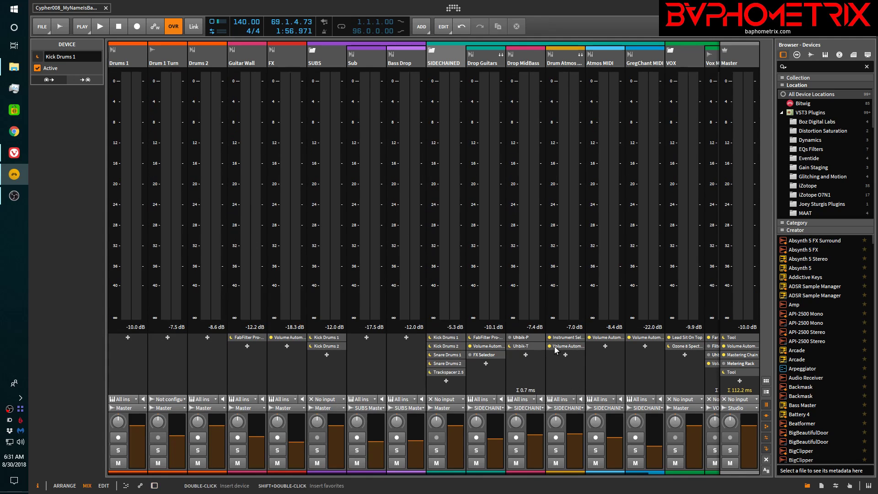
key(alt+1)
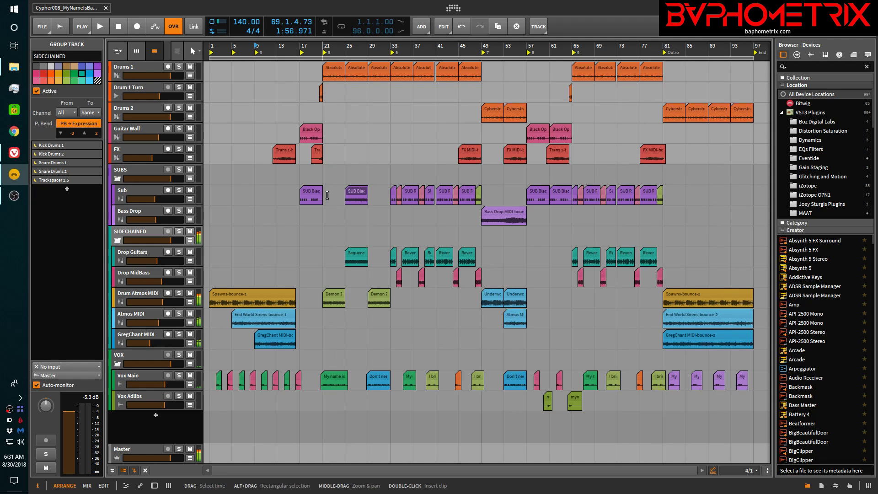
- Switch to the Bitwig Handbook in the web browser and read the Top 12 pros and cons of Bitwig versus Ableton
click(14, 153)
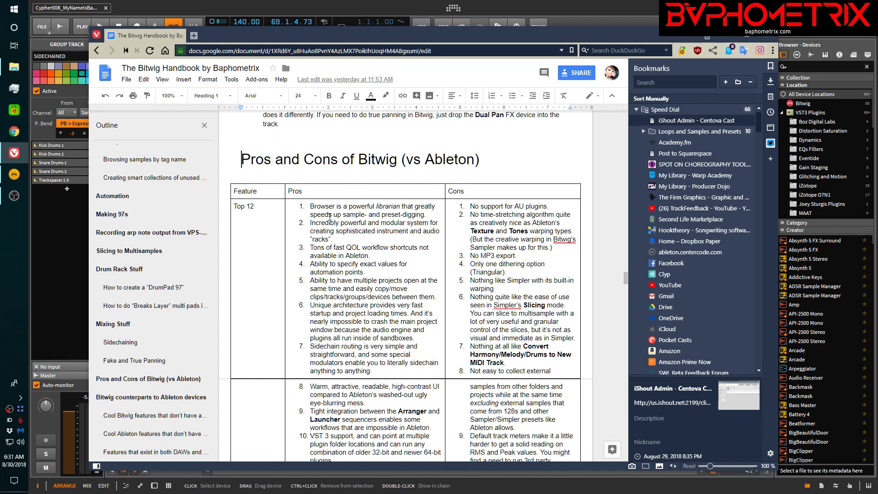
drag(309, 206, 430, 214)
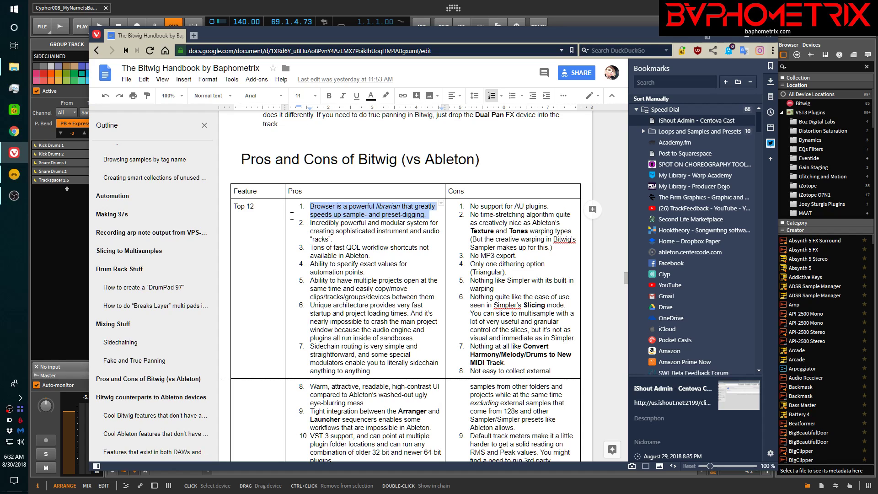
click(322, 211)
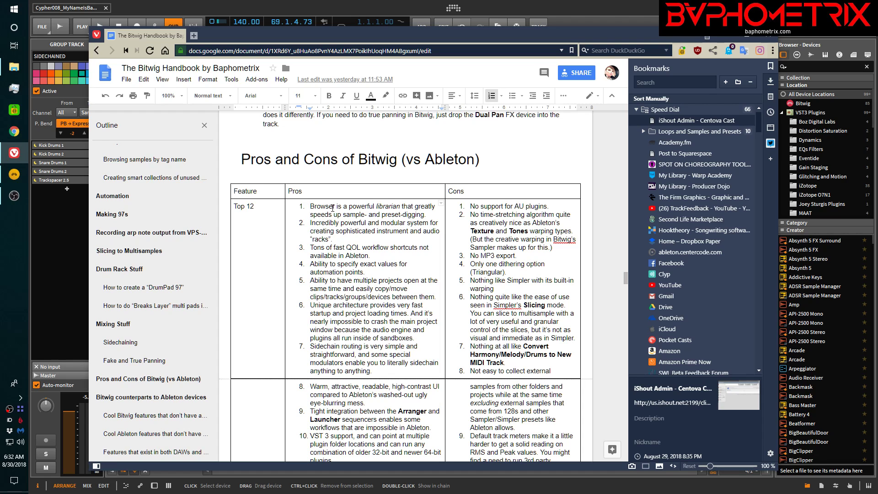
scroll(309, 237, down, 3)
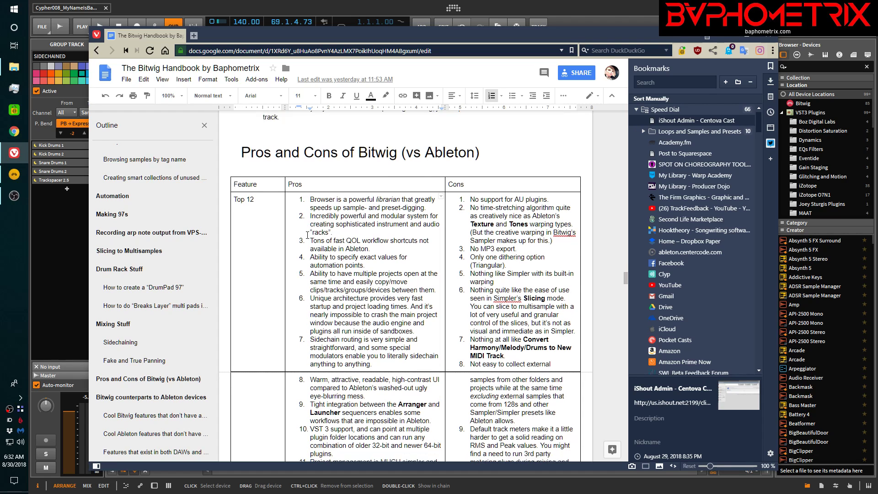
scroll(323, 315, up, 4)
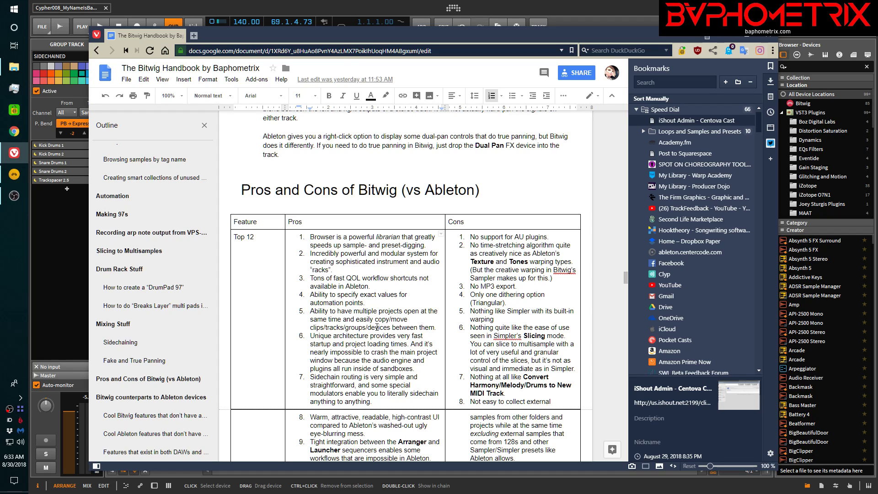
scroll(377, 327, down, 1)
scroll(377, 327, down, 1)
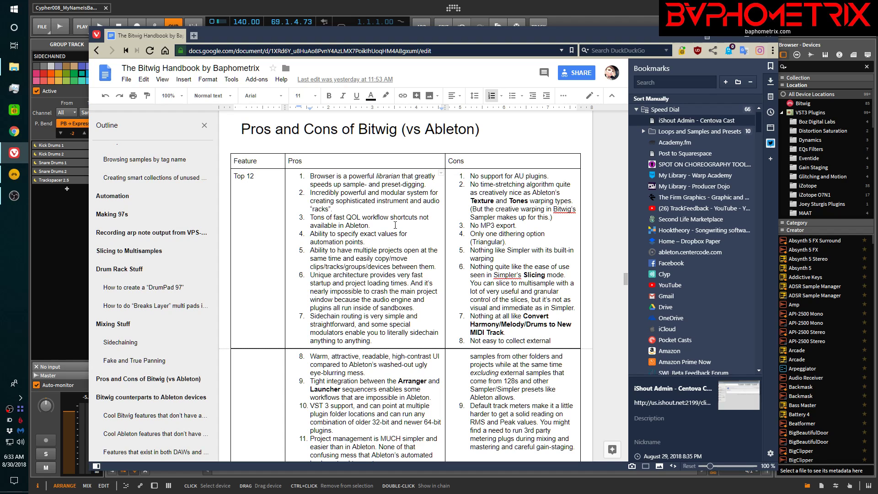
- Return to Bitwig Studio and widen the Browser panel beside the arrangement
click(726, 33)
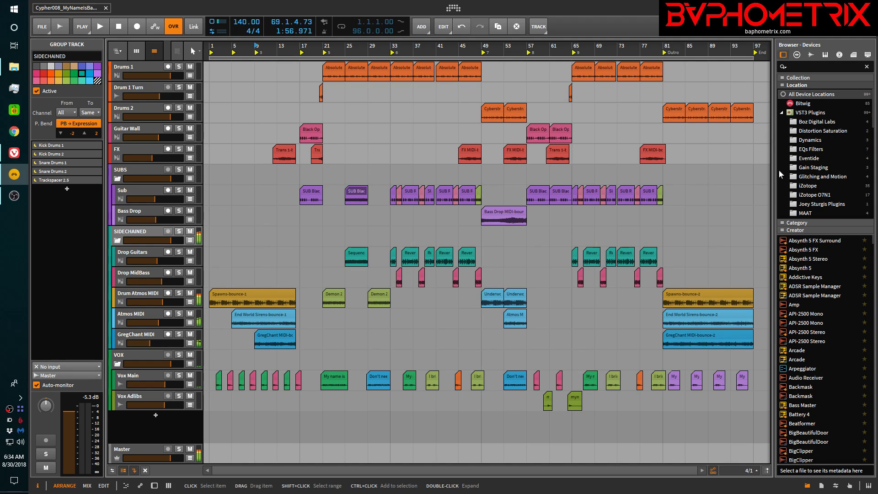
drag(777, 175, 666, 202)
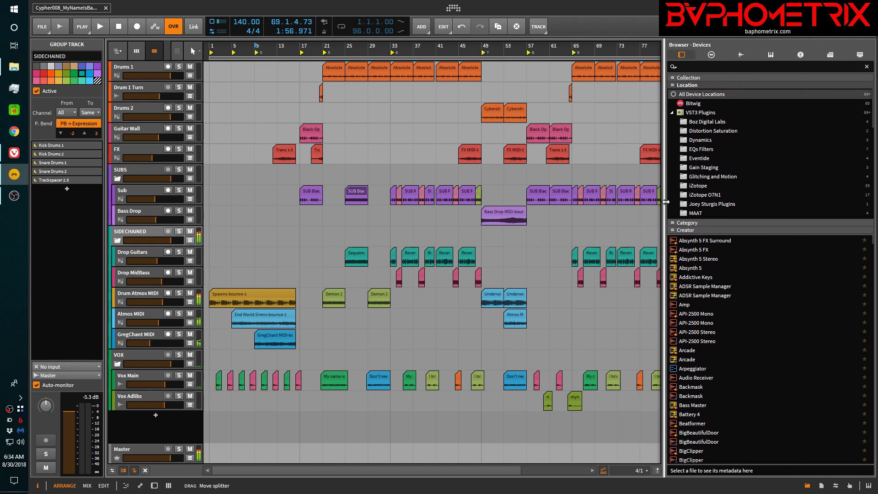
- Look through the Browser's Devices, Presets, Samples, Multisamples and Music categories
click(713, 56)
click(741, 54)
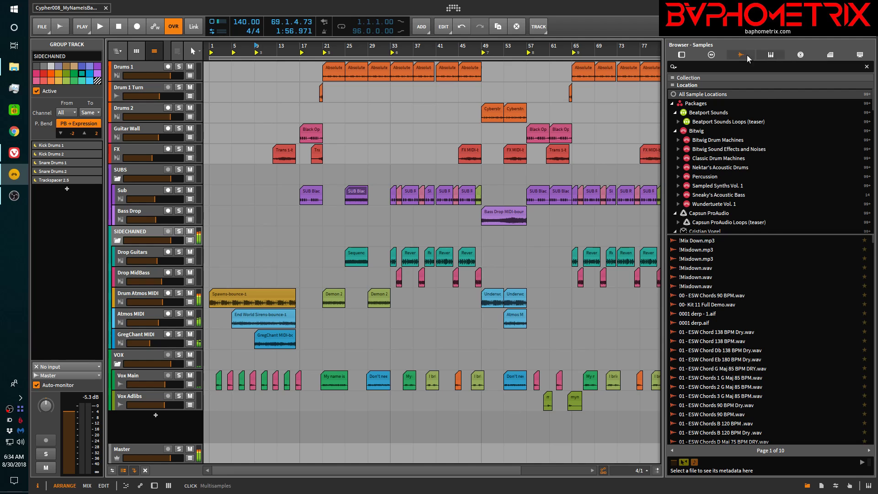
click(682, 56)
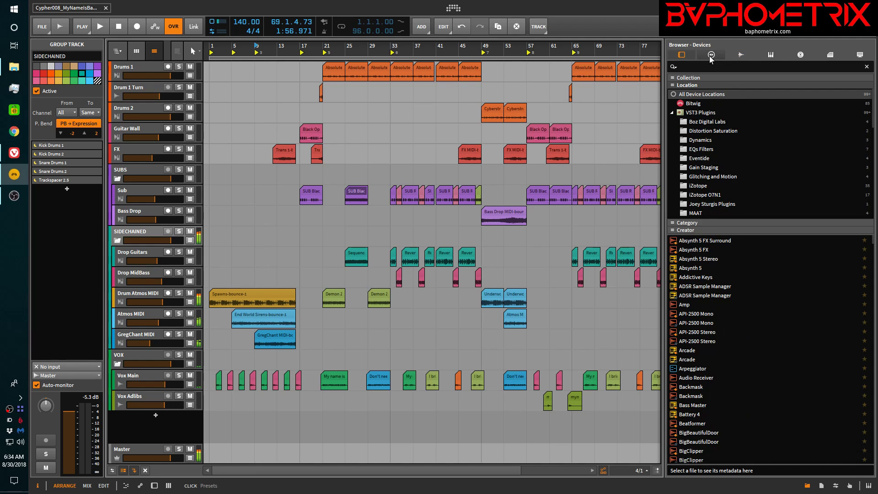
click(712, 57)
click(741, 55)
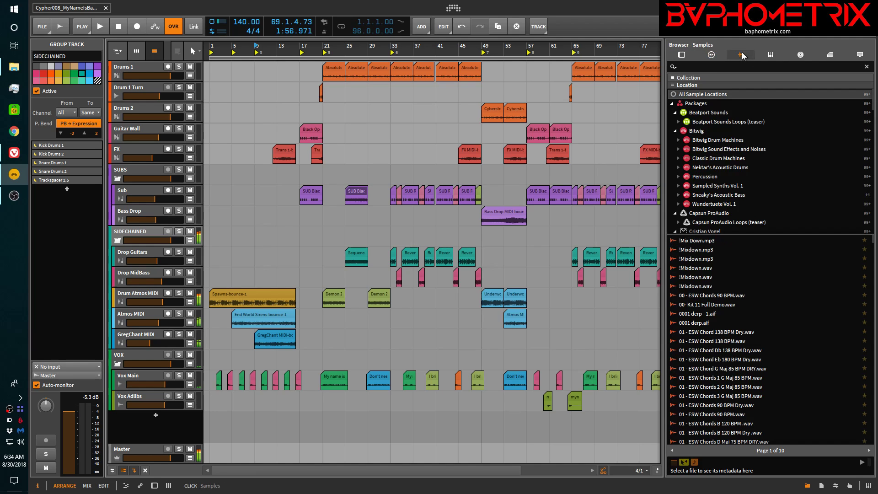
click(773, 56)
click(801, 55)
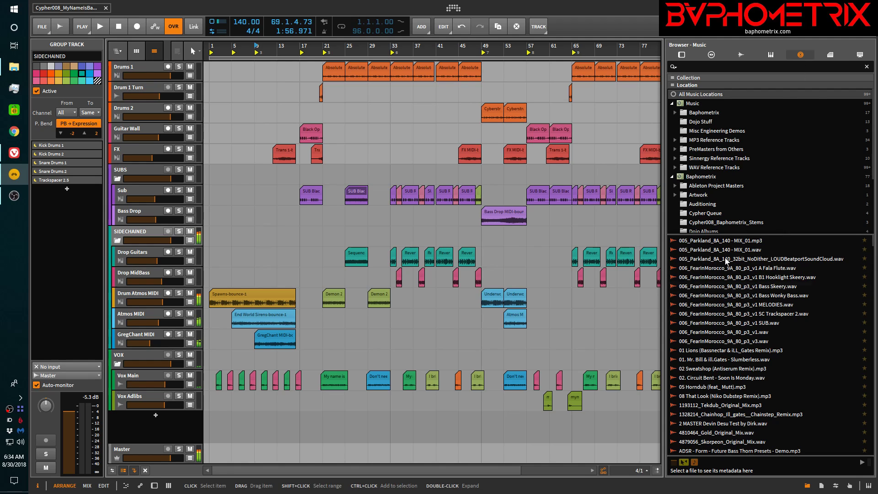
- Show the Browser's Clips category and filter it to the Clips folder of My Library
click(832, 53)
scroll(742, 268, down, 7)
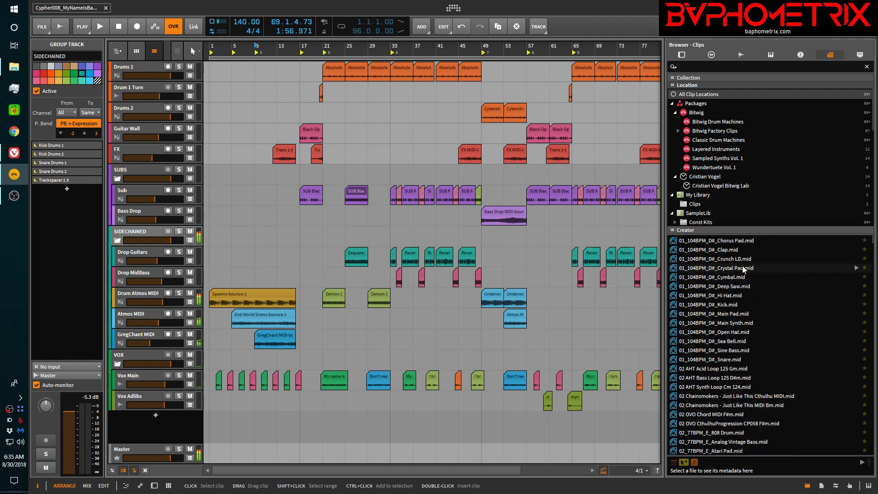
click(687, 204)
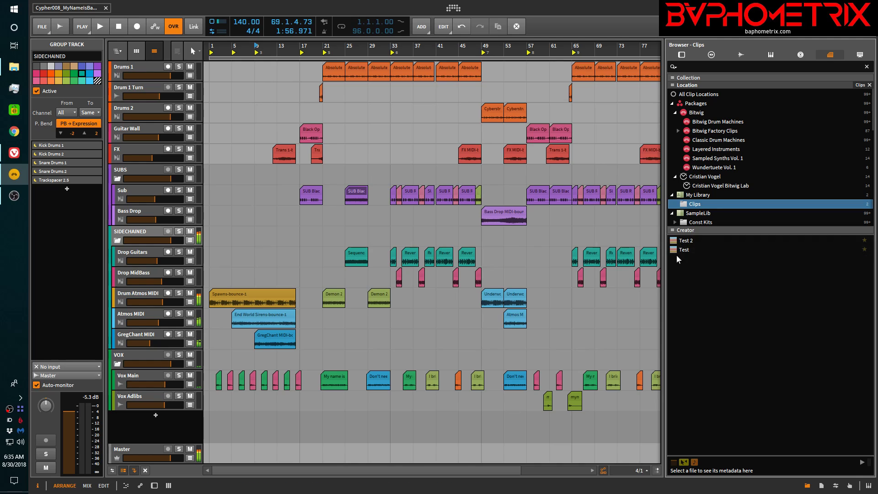
- View the Browser's Files category, return to Devices and enlarge its Location list to show more plug-in folders
click(862, 55)
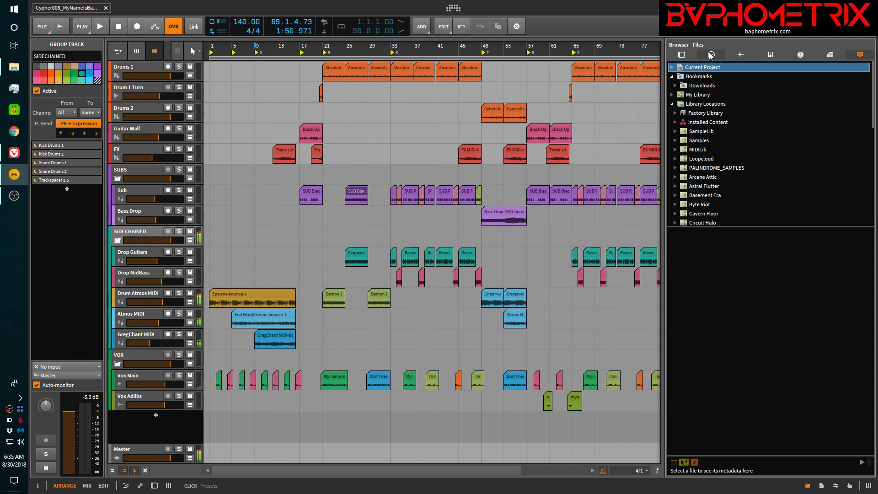
click(683, 55)
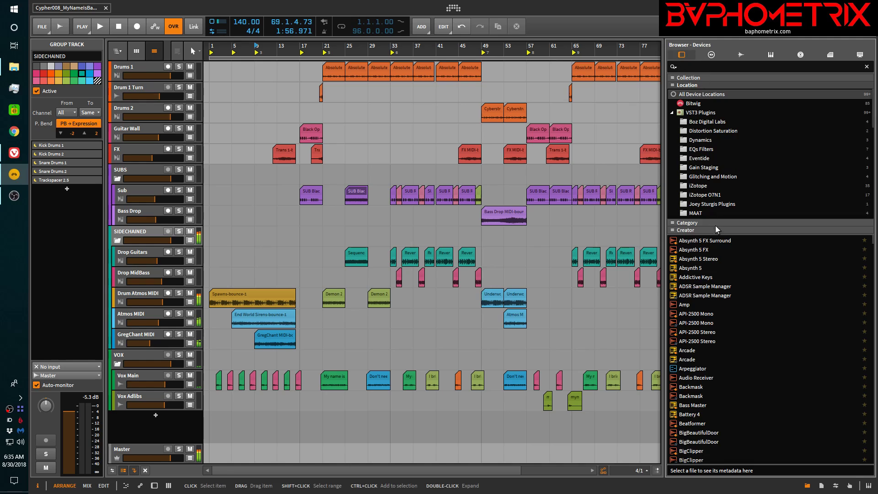
drag(736, 235, 768, 295)
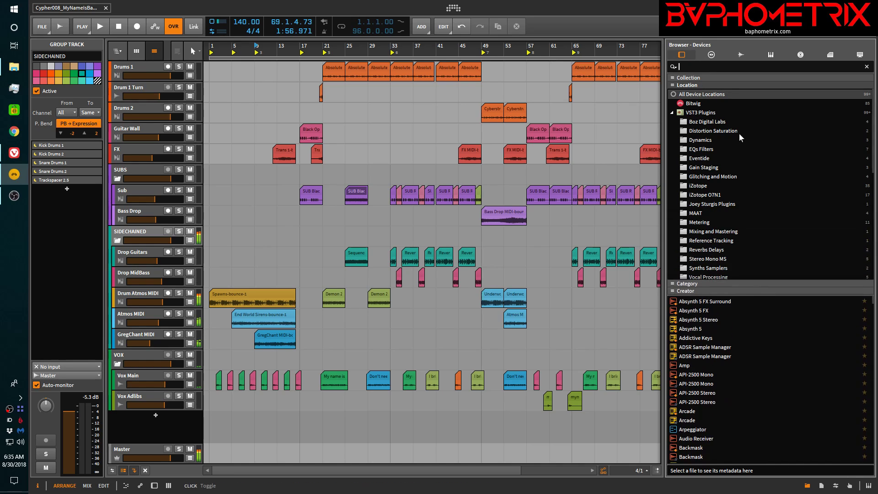
- Show the Devices collections and look through VST 3 Plugins, VST 2 Plugins and Bitwig Devices
click(717, 77)
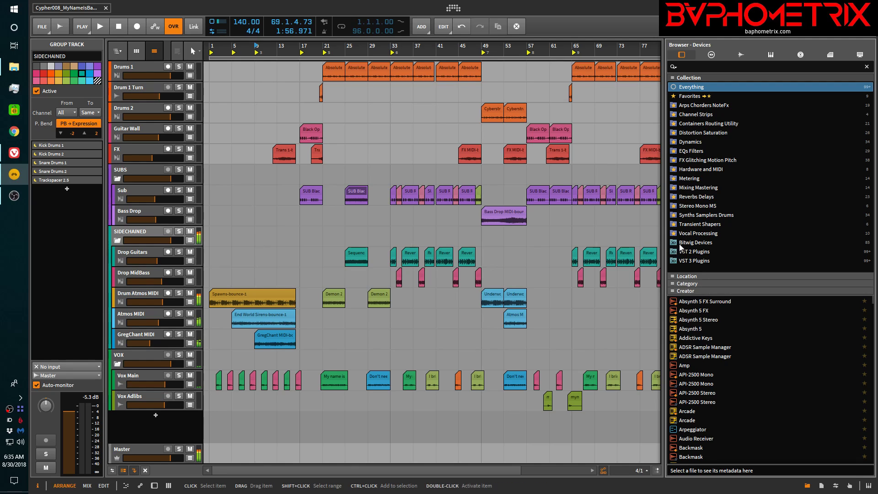
click(676, 259)
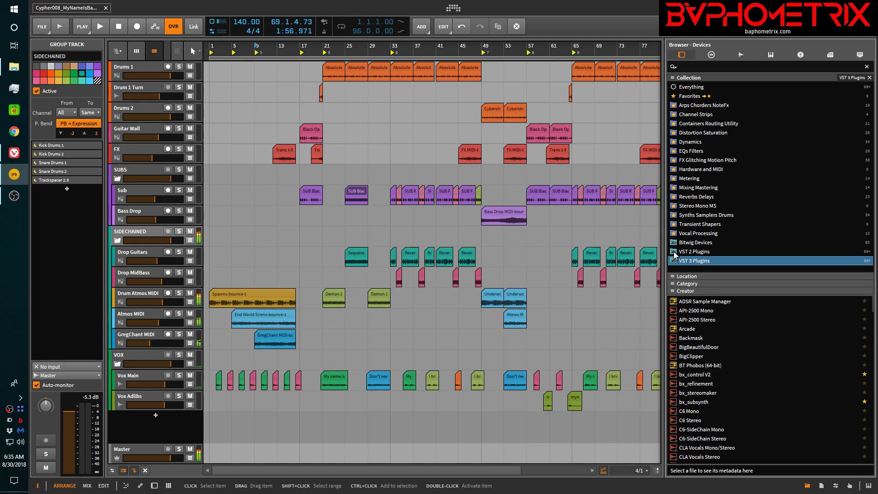
click(674, 252)
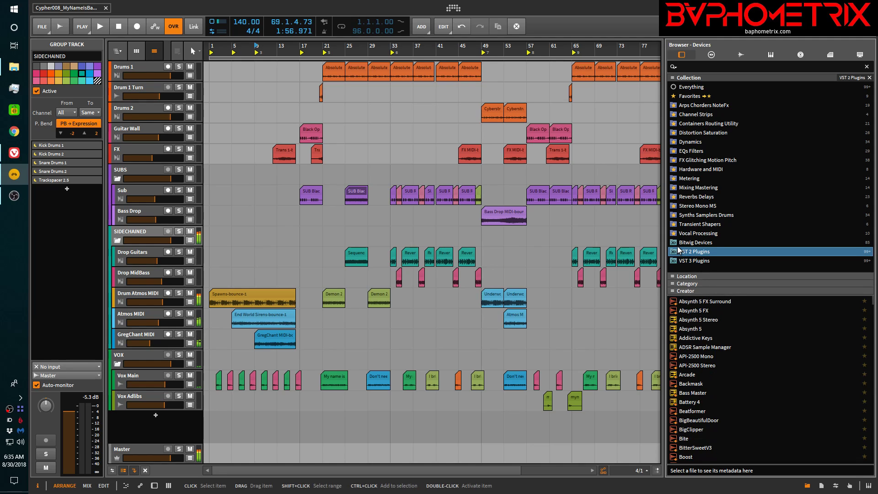
click(678, 242)
scroll(727, 352, down, 8)
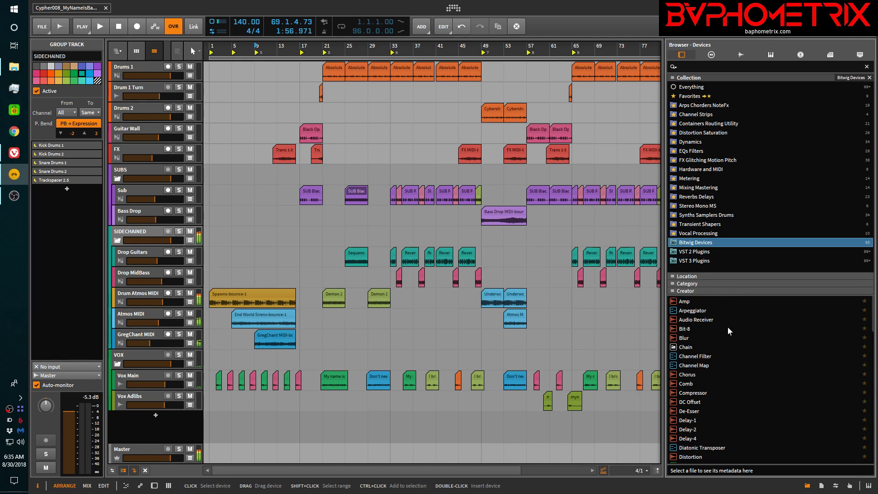
scroll(727, 326, up, 8)
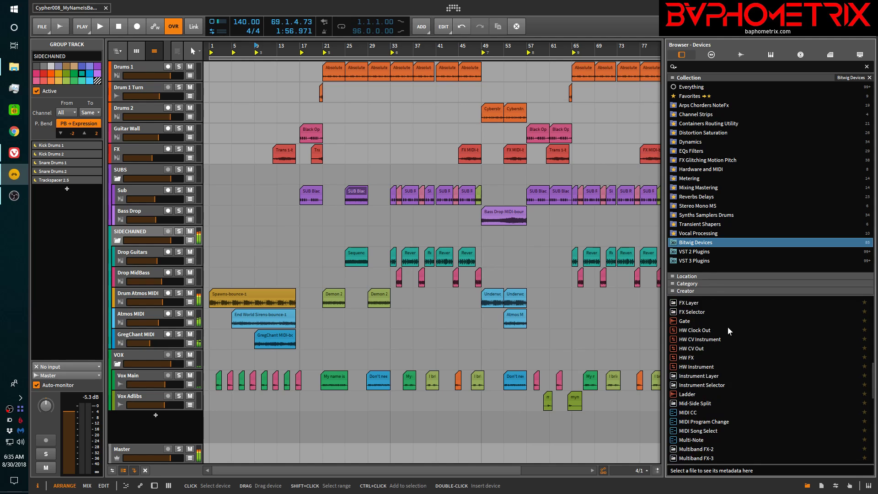
- Look through the device collections from Arps Chorders NoteFx to Distortion Saturation, and the contents of FX Glitching Motion Pitch
click(677, 105)
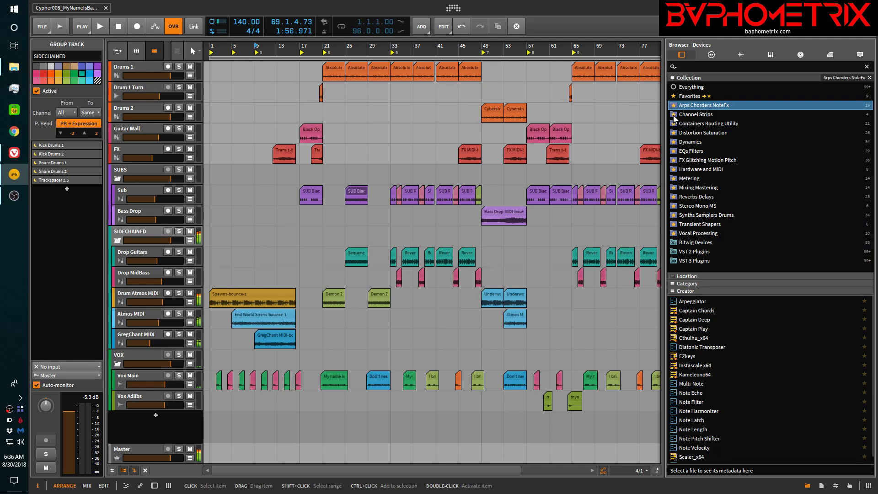
click(675, 115)
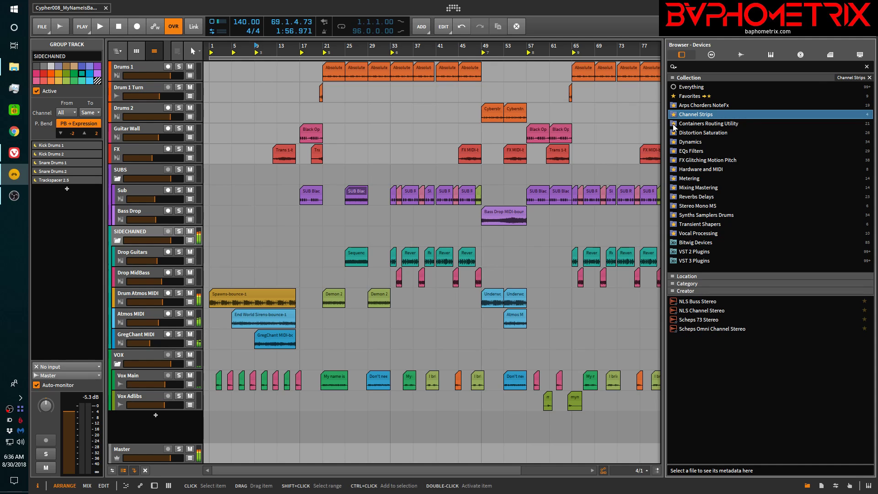
click(674, 124)
click(675, 135)
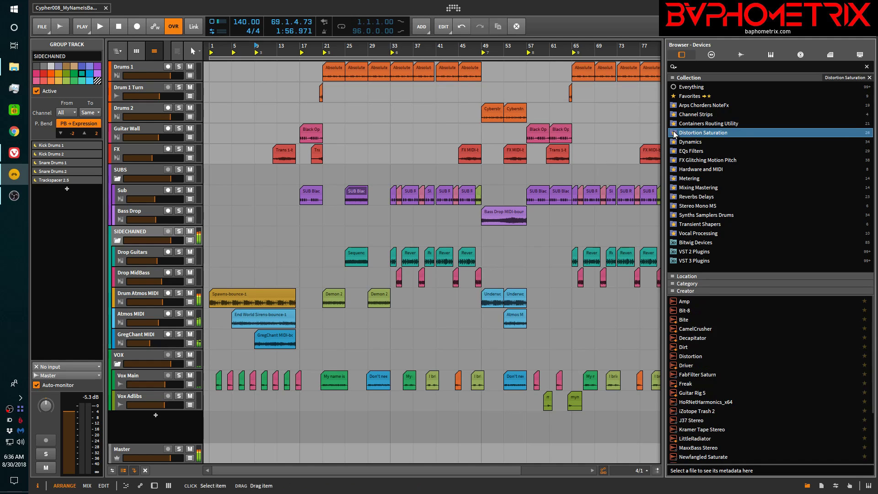
click(675, 160)
scroll(712, 344, down, 5)
scroll(712, 344, up, 5)
scroll(711, 347, down, 5)
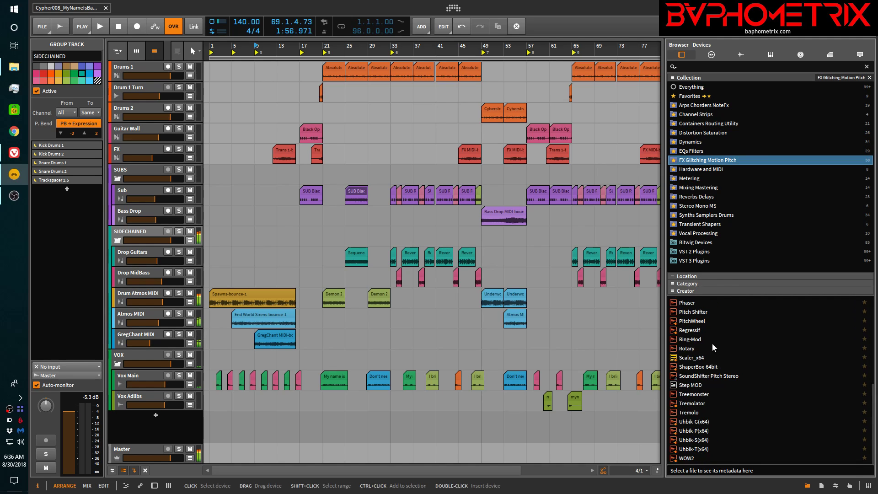
scroll(712, 348, up, 5)
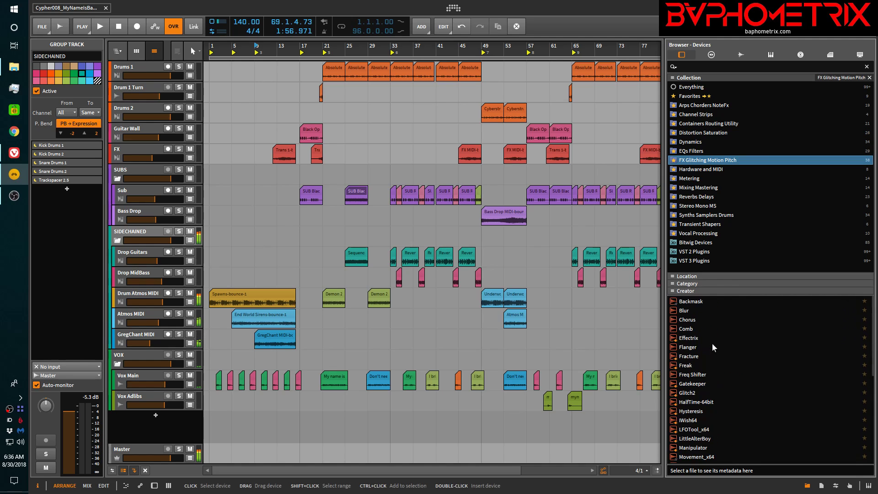
- Compare the contents of the Mixing Mastering and Metering device collections
click(675, 188)
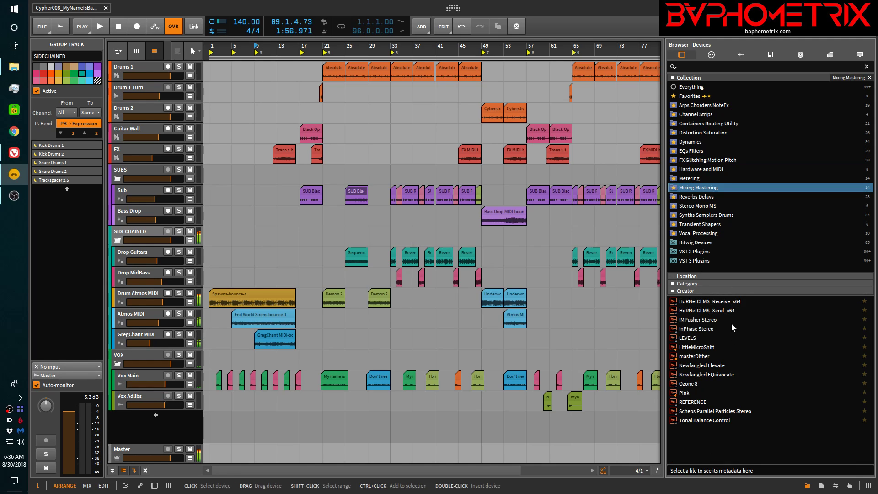
click(675, 179)
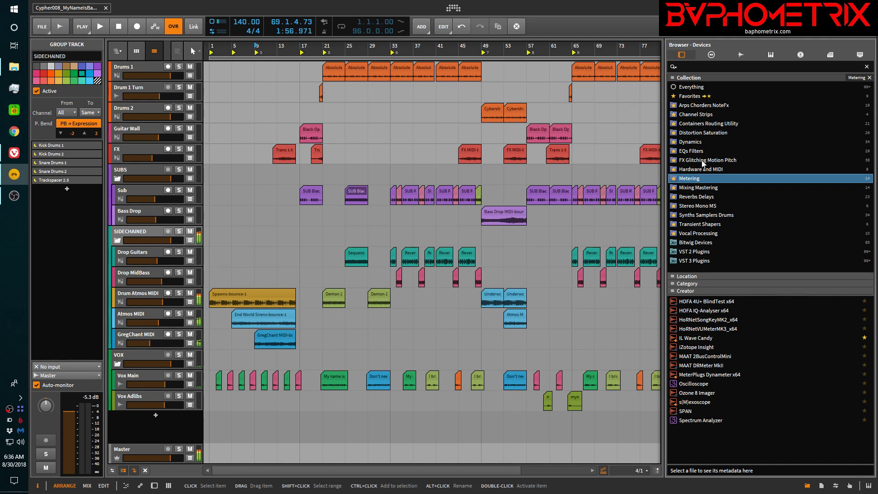
click(675, 188)
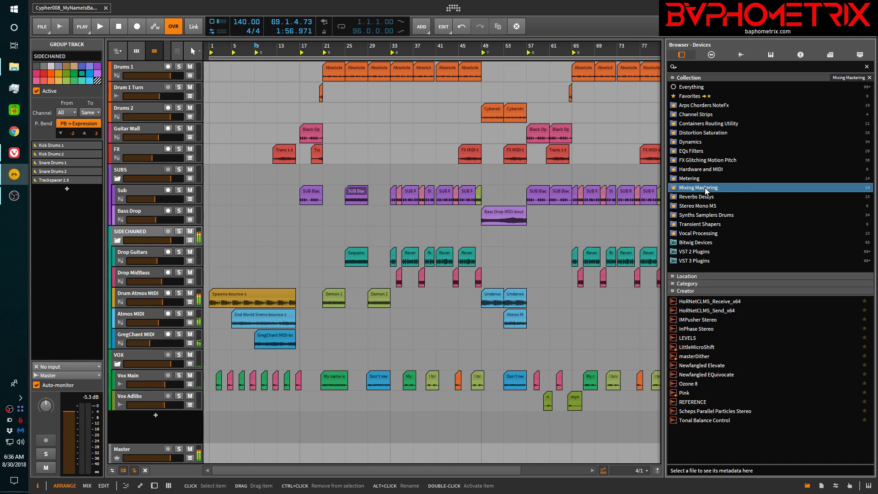
- Filter devices to the EQs Filters collection, review its locations, categories and creators, and clear the collection filter
click(677, 152)
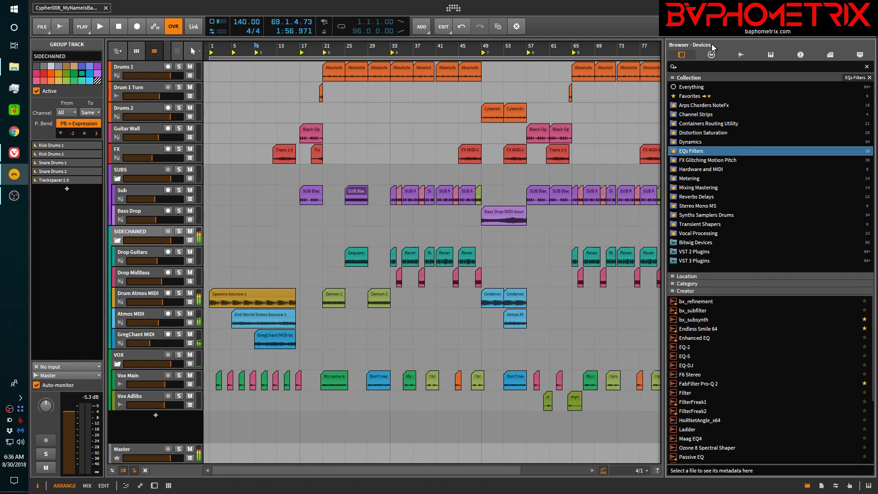
click(717, 276)
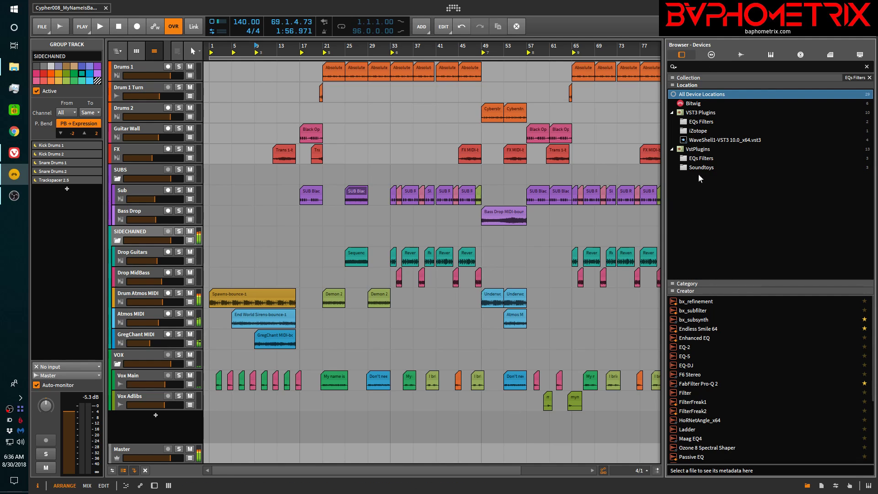
click(712, 283)
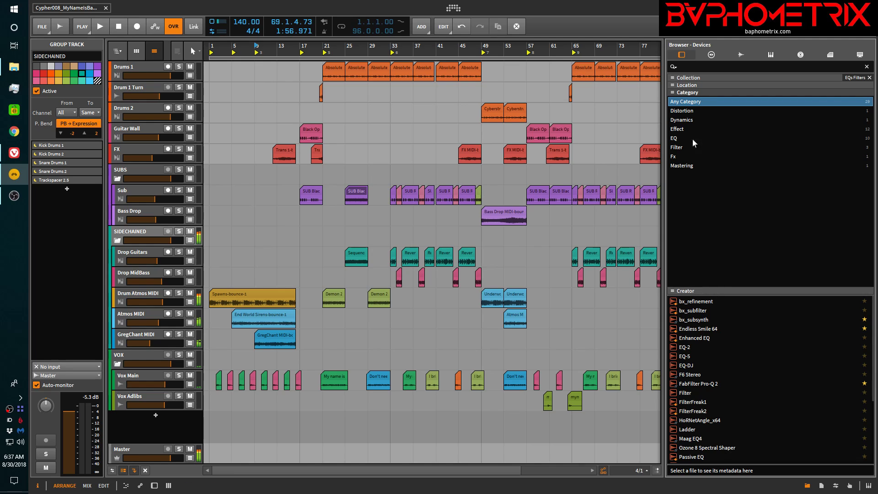
click(721, 290)
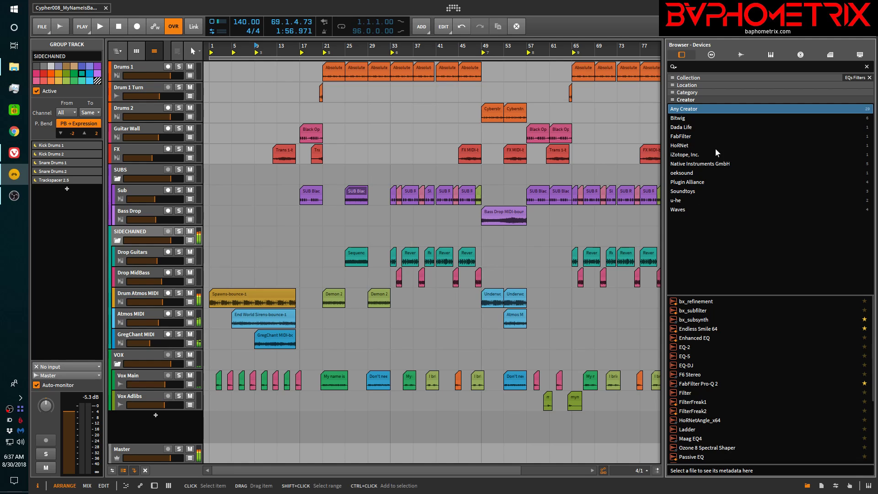
click(722, 78)
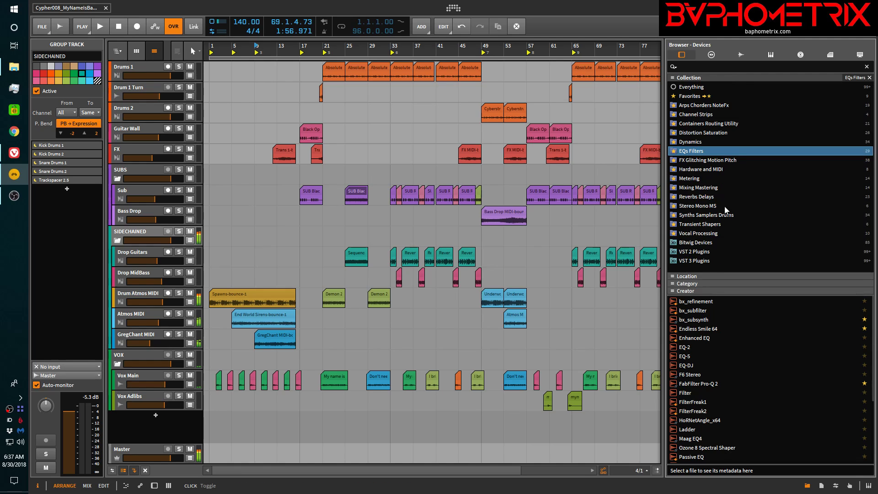
click(870, 78)
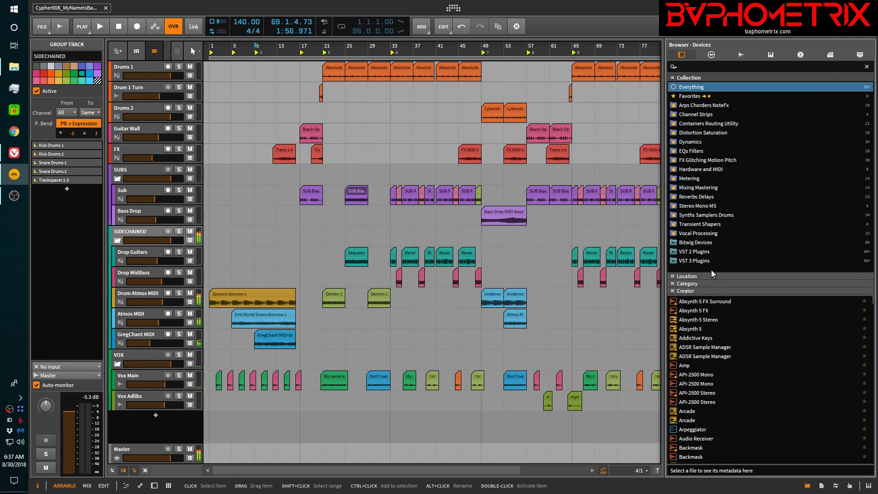
- Filter all devices by the creator Waves and by Soundtoys, and view the collections for the Soundtoys devices
click(710, 290)
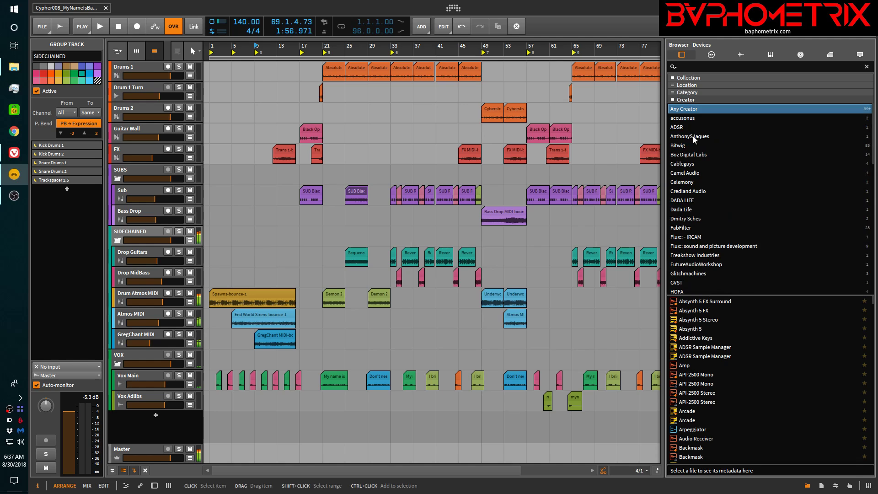
scroll(697, 141, down, 10)
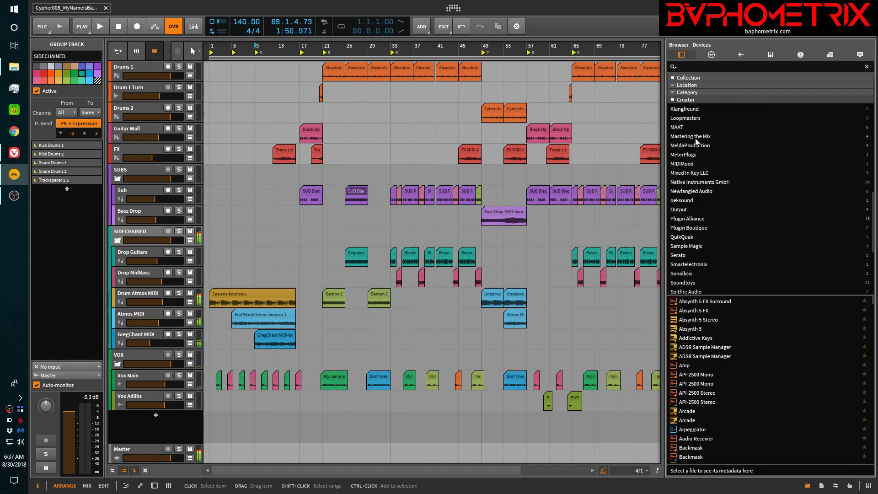
scroll(696, 141, down, 3)
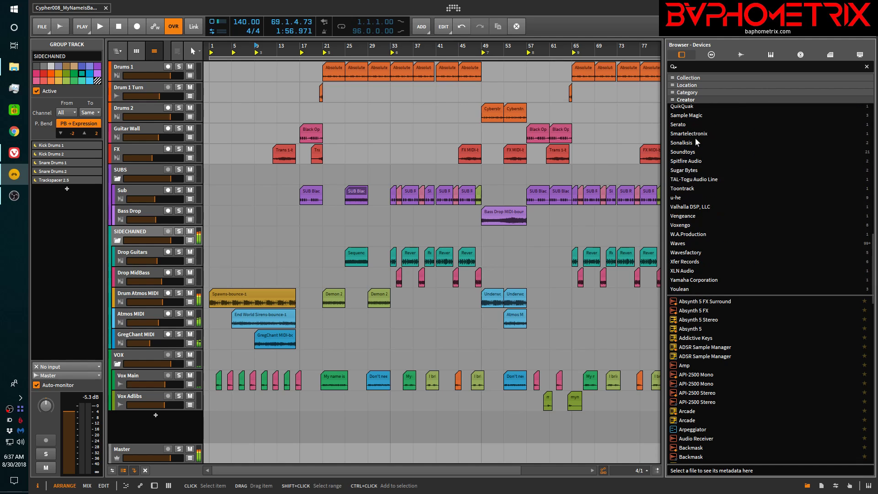
click(686, 245)
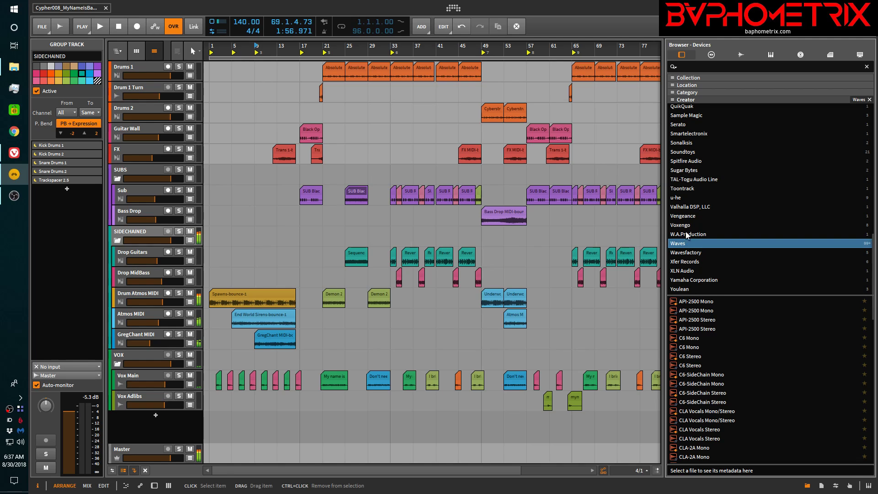
click(683, 152)
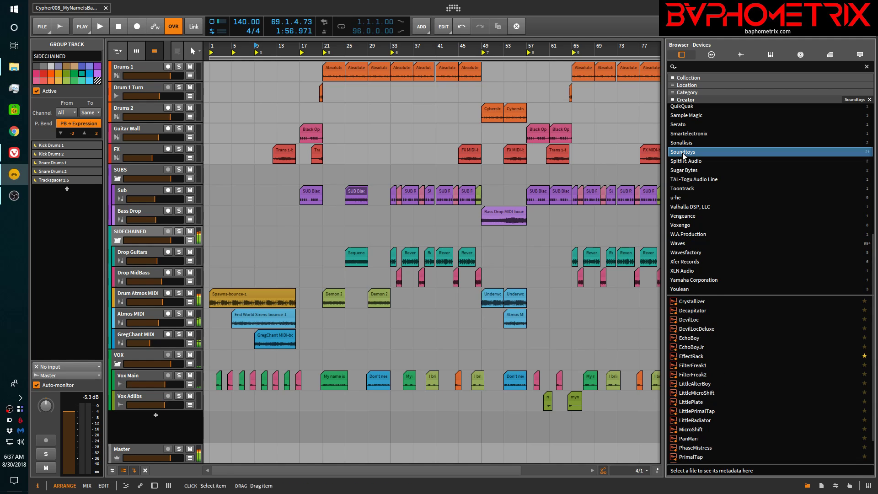
scroll(682, 153, up, 10)
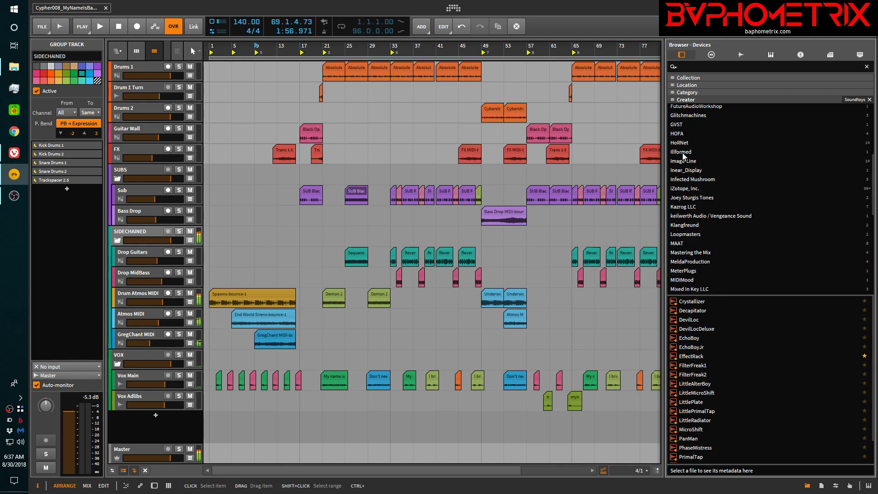
click(716, 77)
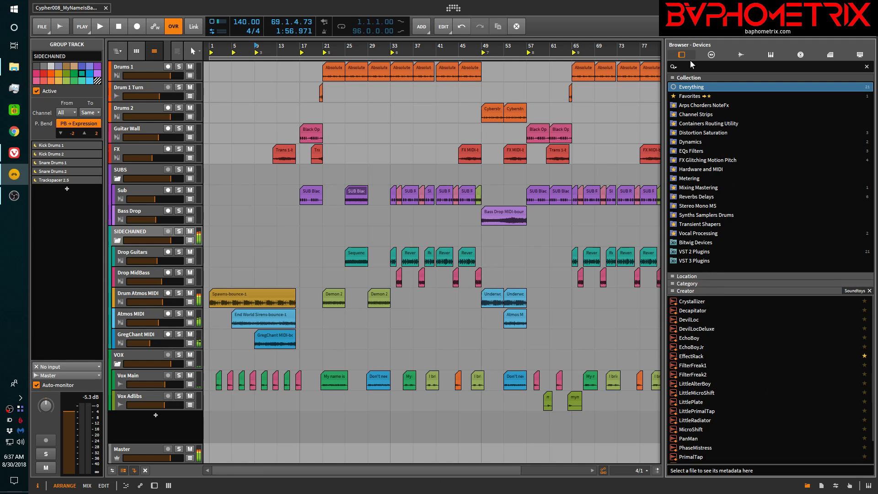
- Show the Browser's Presets collections and look through Taika-Kim Audio FX and Baphometrix Stuff
click(715, 55)
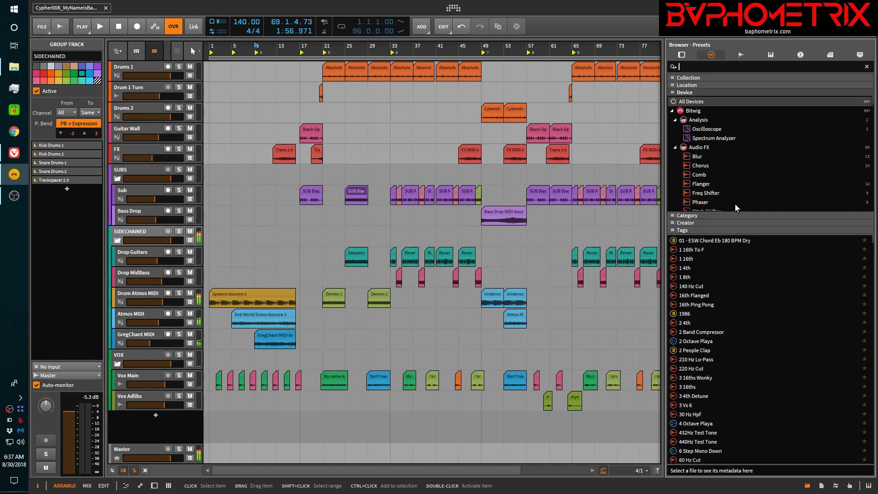
click(710, 77)
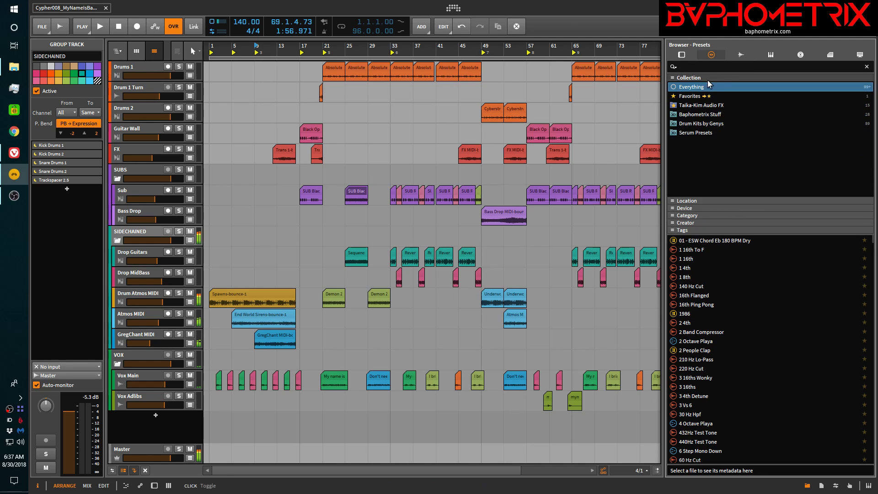
click(674, 104)
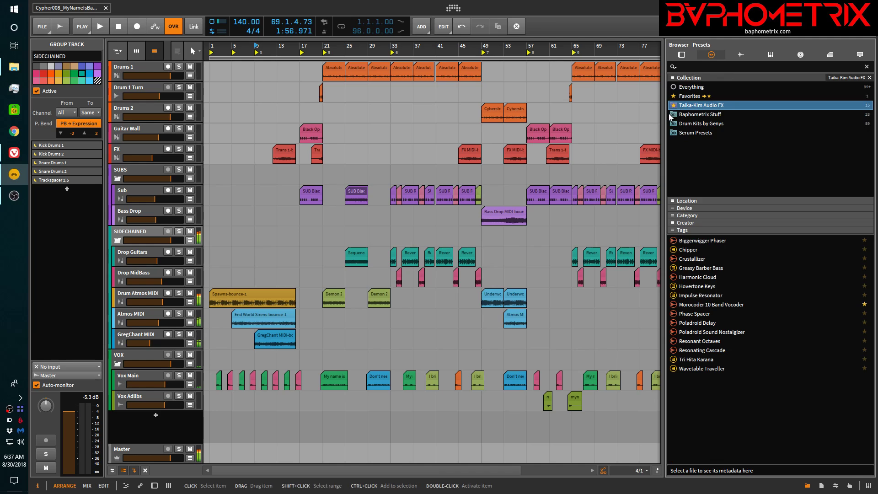
click(671, 114)
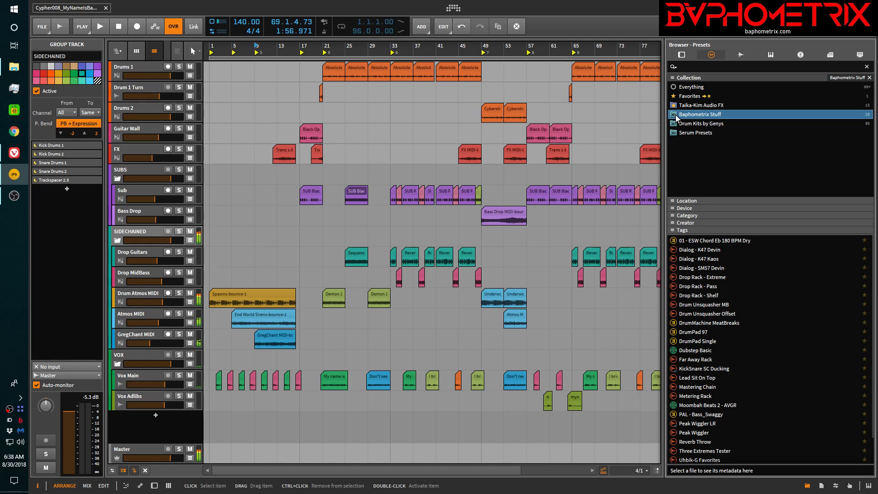
scroll(748, 274, down, 2)
scroll(747, 273, up, 2)
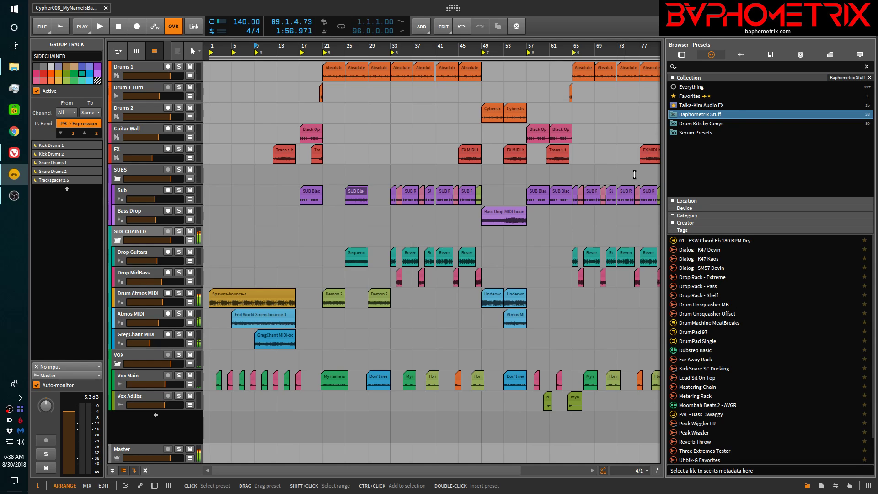
- Narrow the Browser panel and view the descriptions of the Lead Sit On Top and Peak Wiggler LR presets
drag(665, 168, 756, 174)
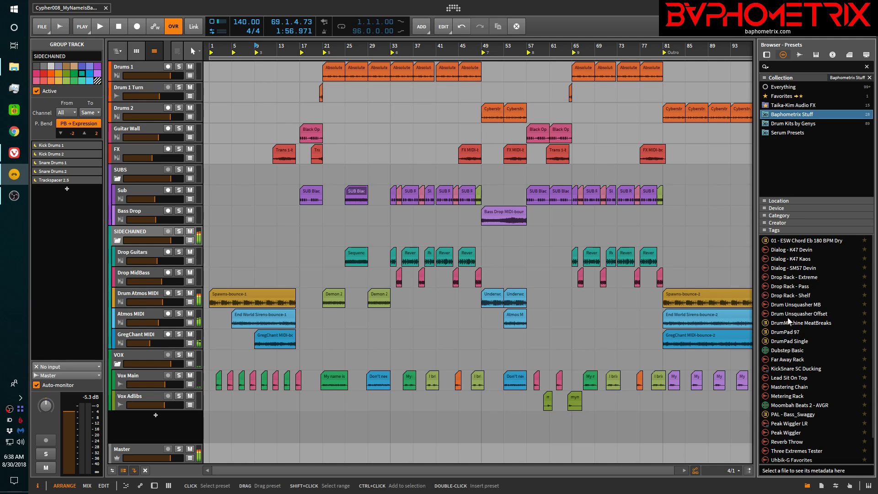
click(784, 379)
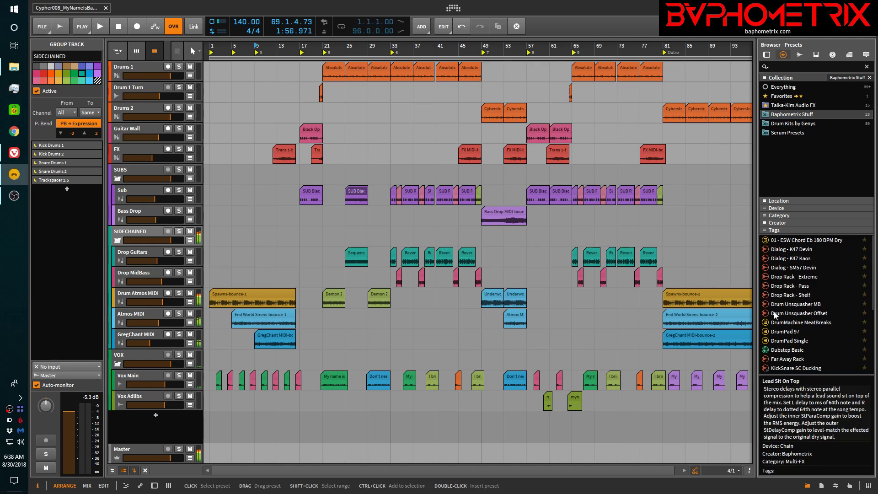
scroll(775, 315, down, 4)
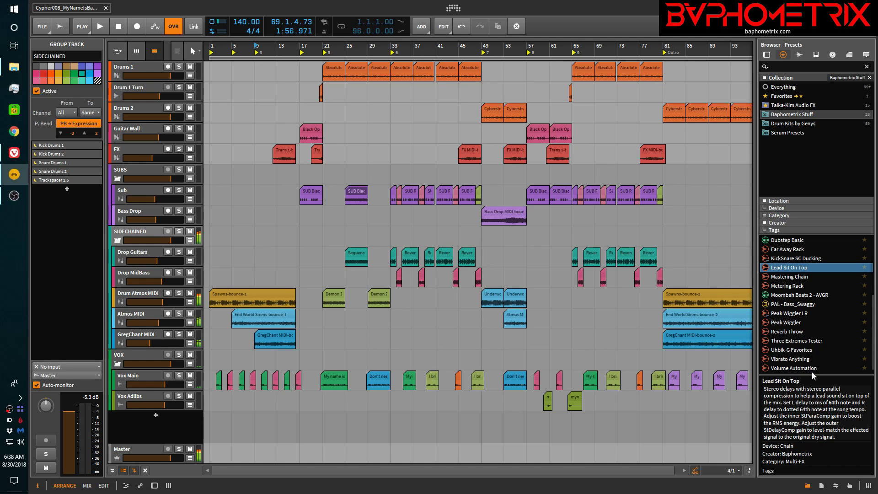
click(785, 332)
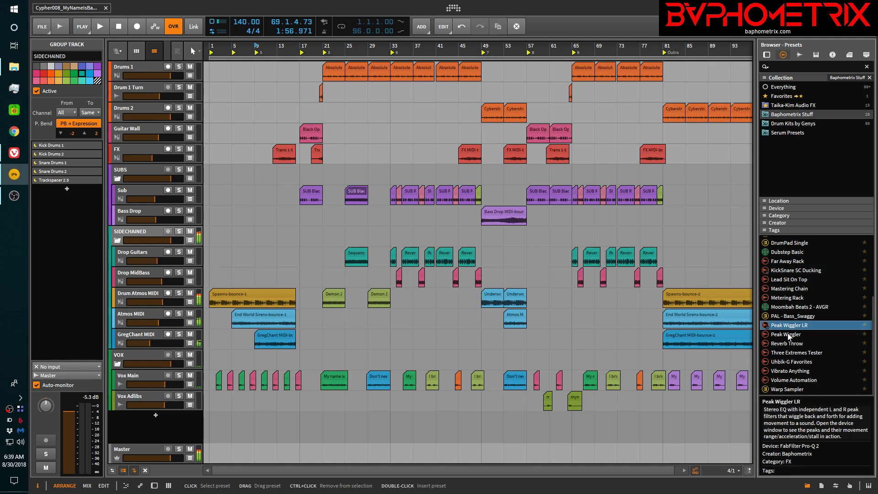
- View the descriptions of the Uhbik-G Favorites and Vibrato Anything presets
click(788, 390)
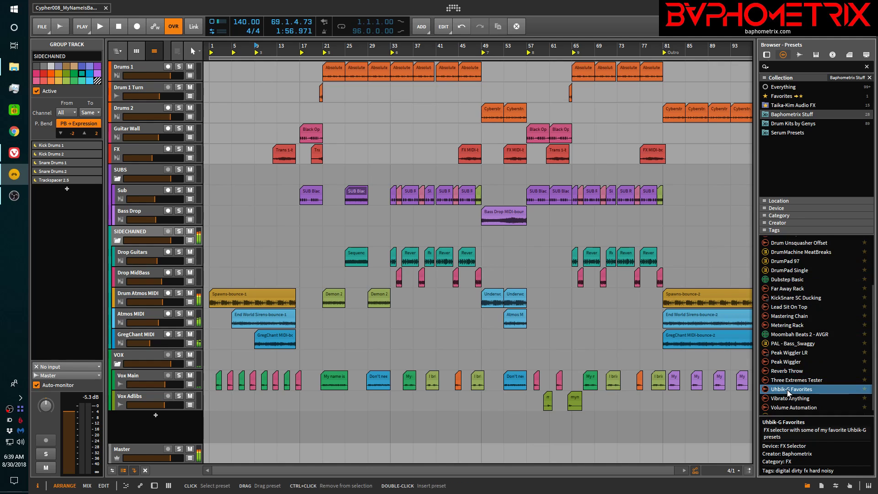
click(801, 399)
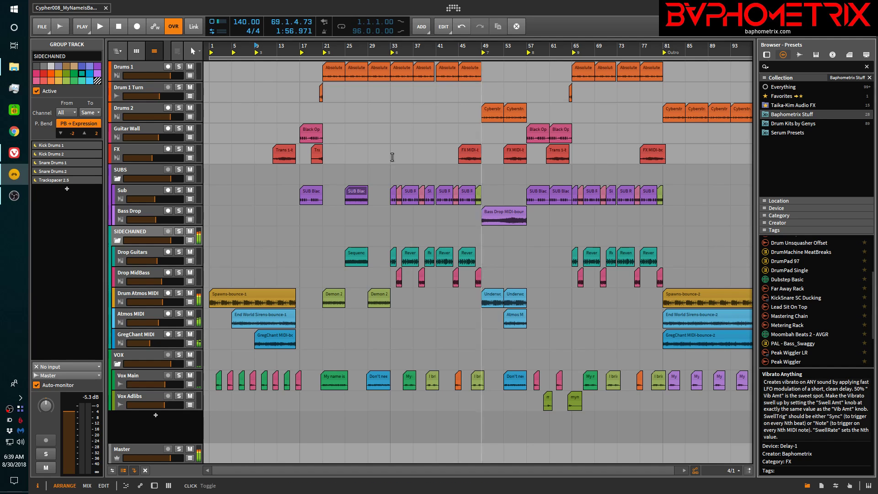
- Switch to the Bitwig Handbook document in the web browser, highlight the second pro about sophisticated racks, and return to the Bitwig project
click(14, 153)
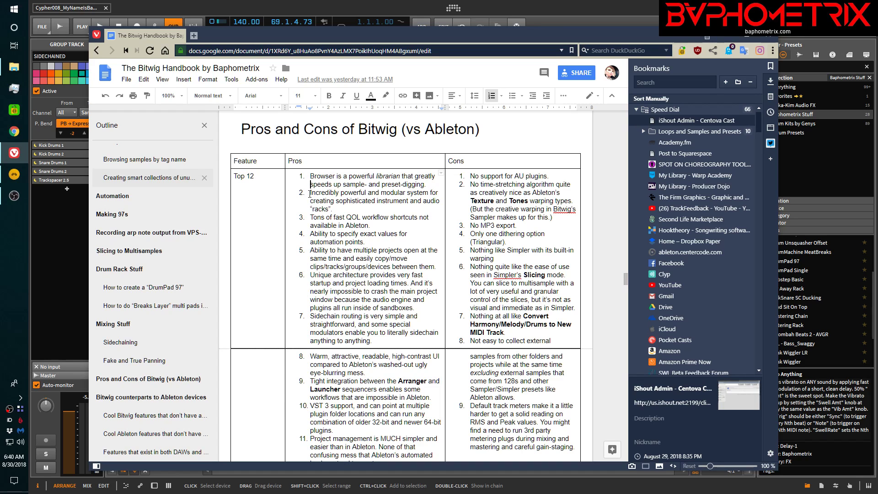
drag(310, 193, 340, 212)
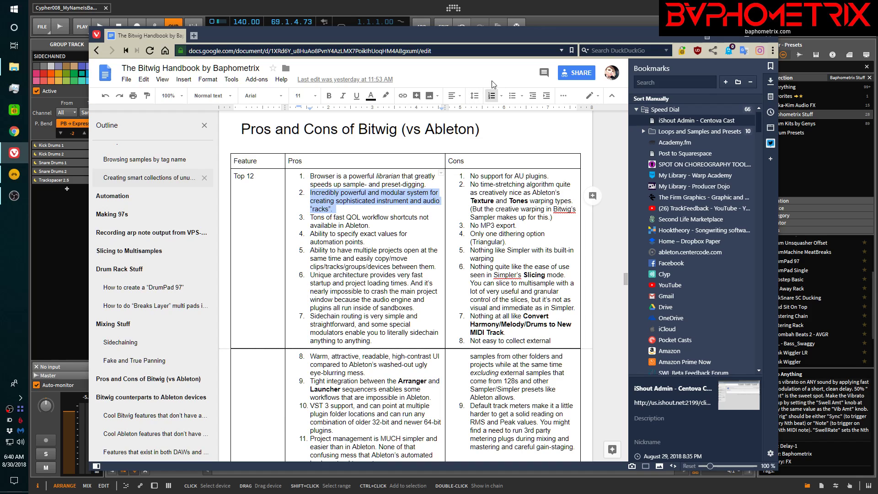
click(622, 6)
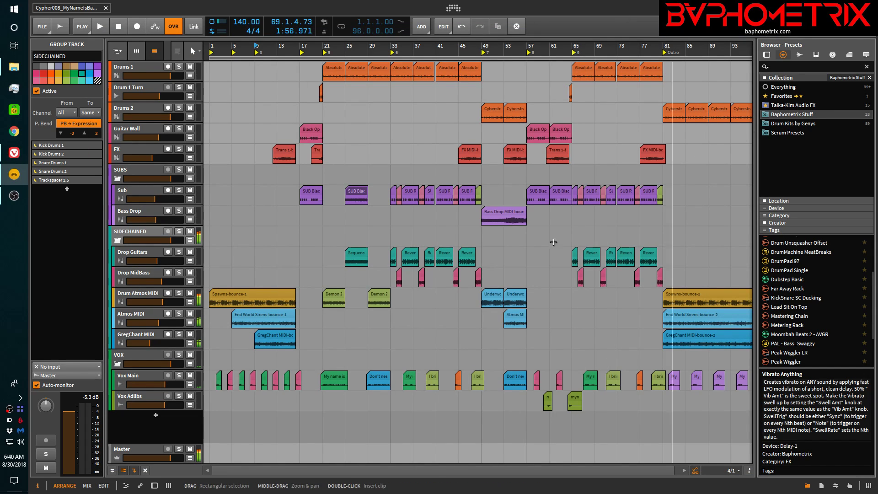
- Show the device chain area and view the devices on the tracks in the SIDECHAINED group and on FX and Guitar Wall
key(d)
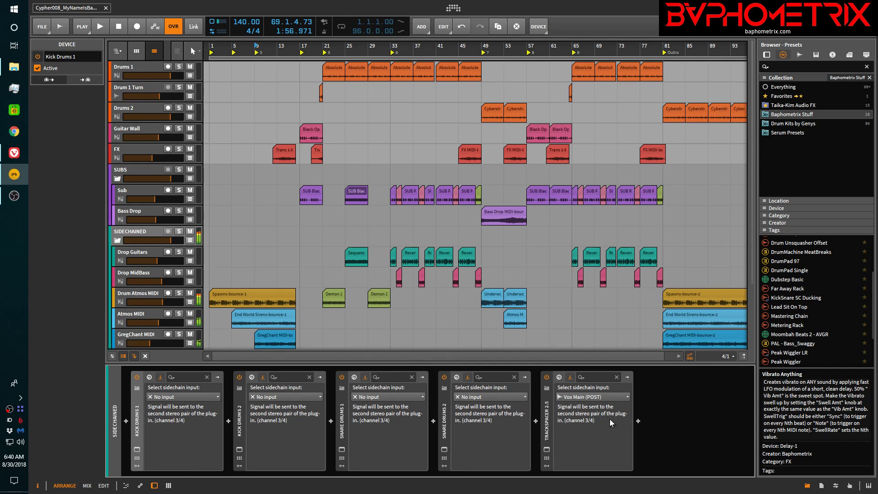
click(150, 255)
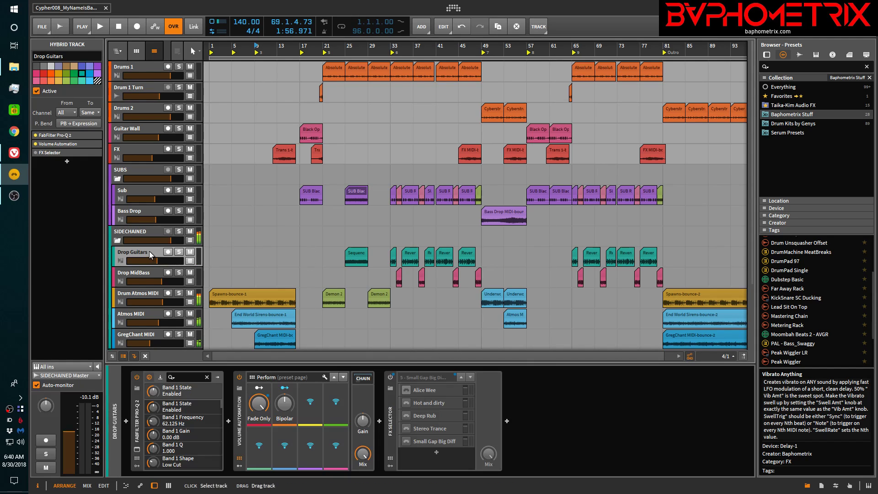
click(147, 273)
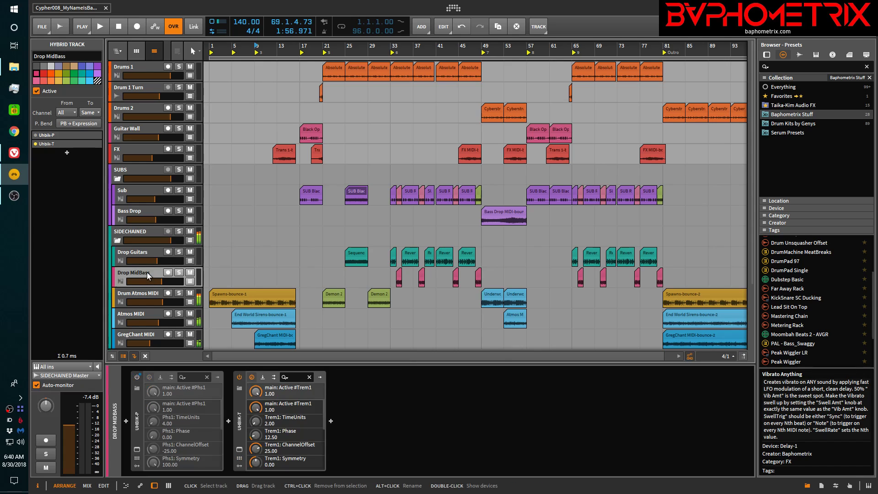
click(145, 298)
click(142, 318)
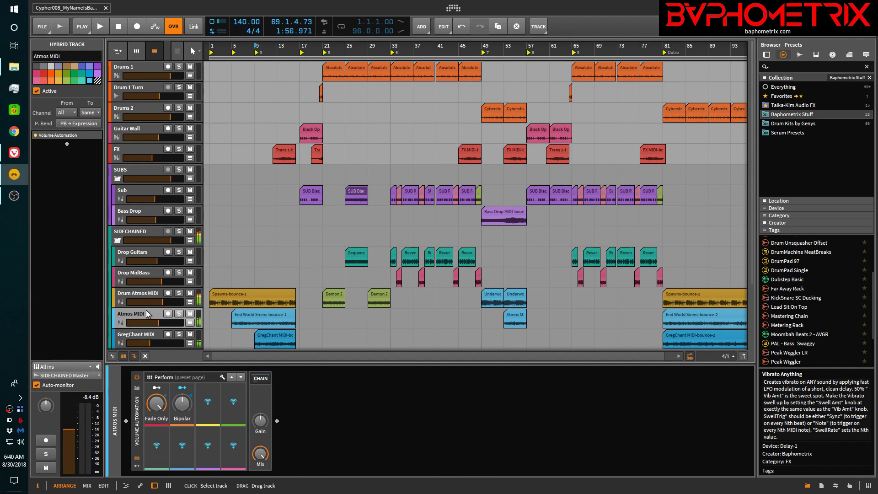
click(139, 339)
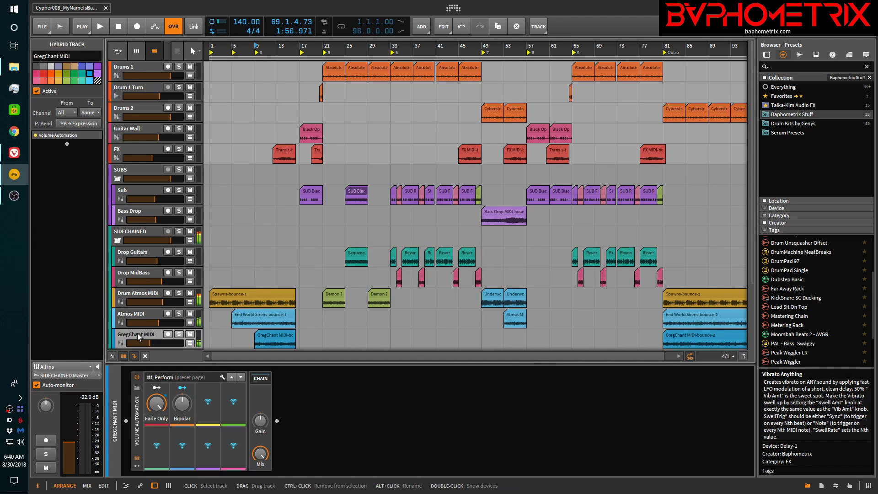
click(144, 147)
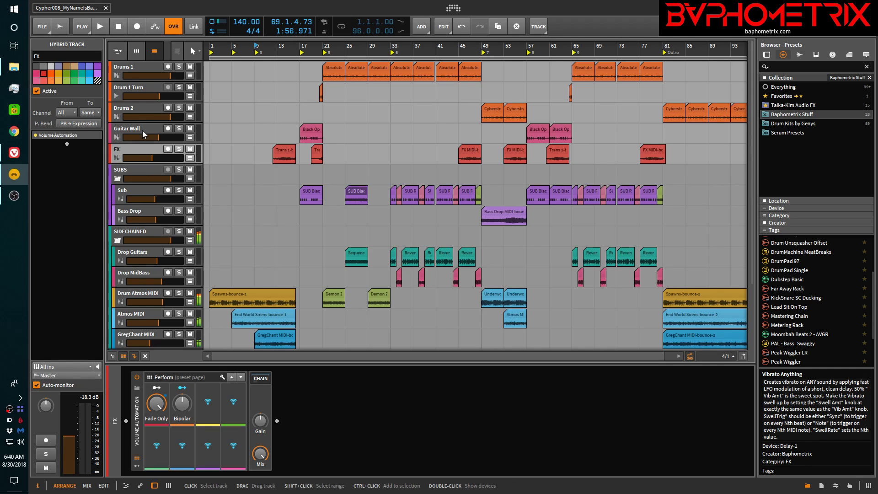
click(146, 133)
- Insert Solid Dynamics from the Dynamics collection into the empty device chain of the Drums 2 track
click(150, 109)
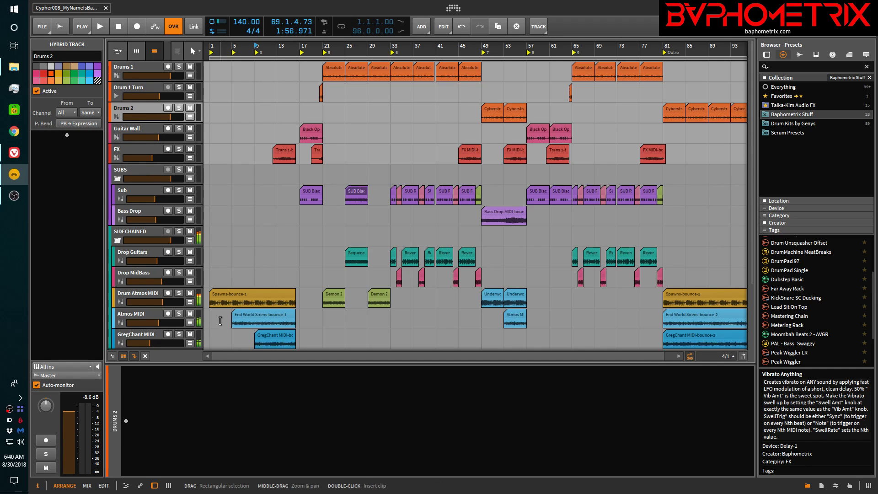
click(126, 421)
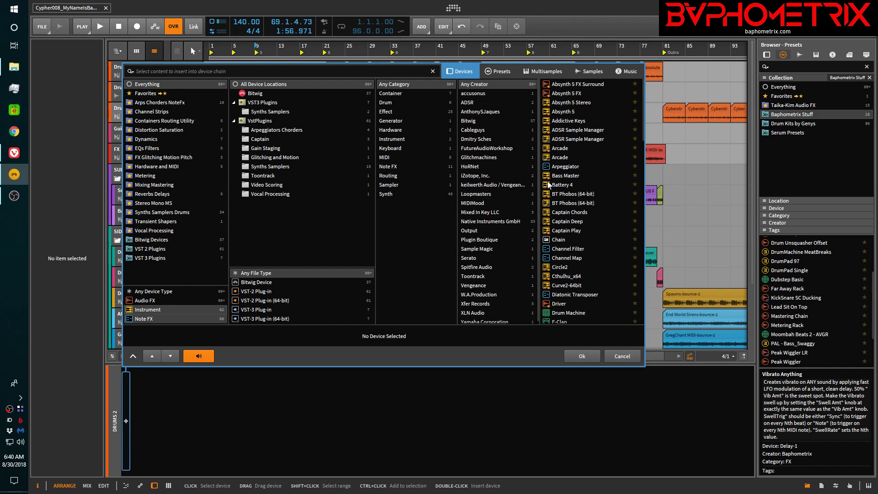
click(146, 139)
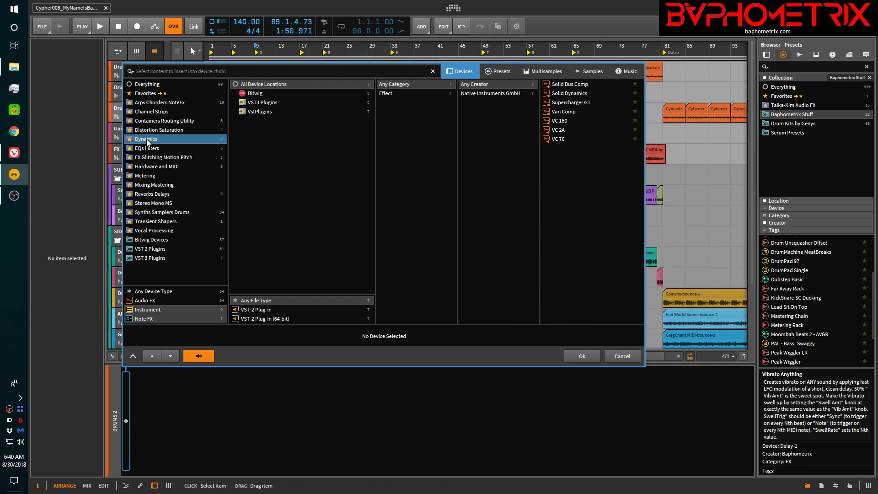
click(575, 95)
click(585, 356)
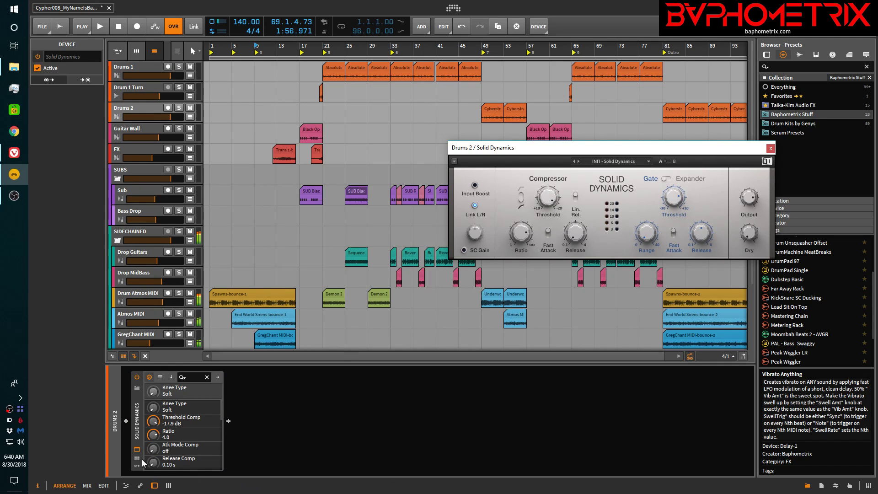
- In Solid Dynamics, set the compressor threshold to -11.3 dB, the ratio to 3.8 and the gate threshold to -5.6 dB
drag(548, 197, 548, 184)
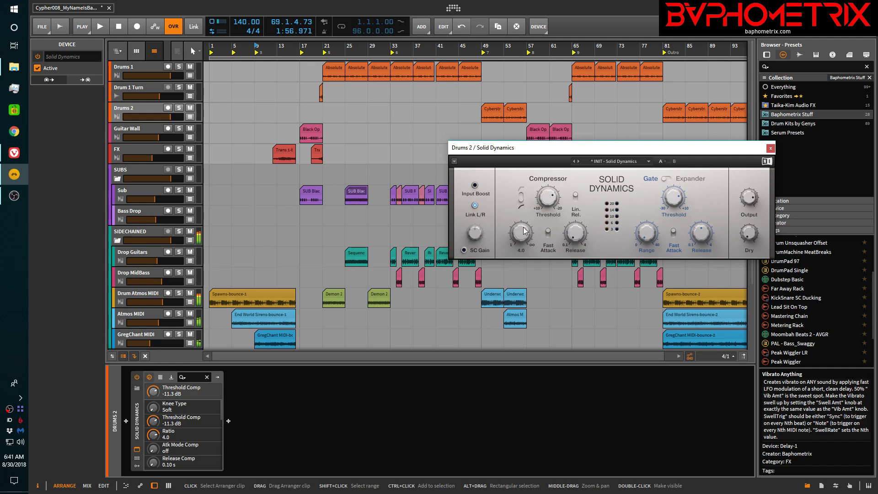
drag(518, 238, 518, 241)
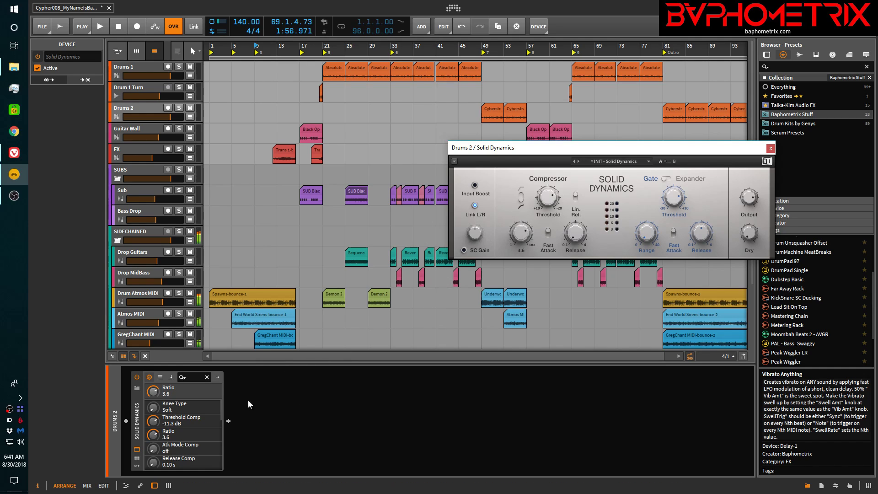
drag(518, 232, 515, 230)
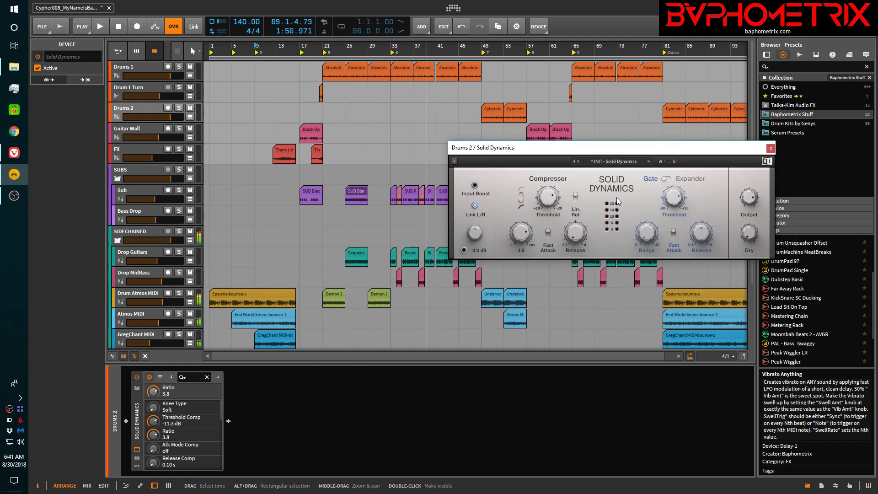
mouse_move(677, 199)
drag(677, 199, 677, 206)
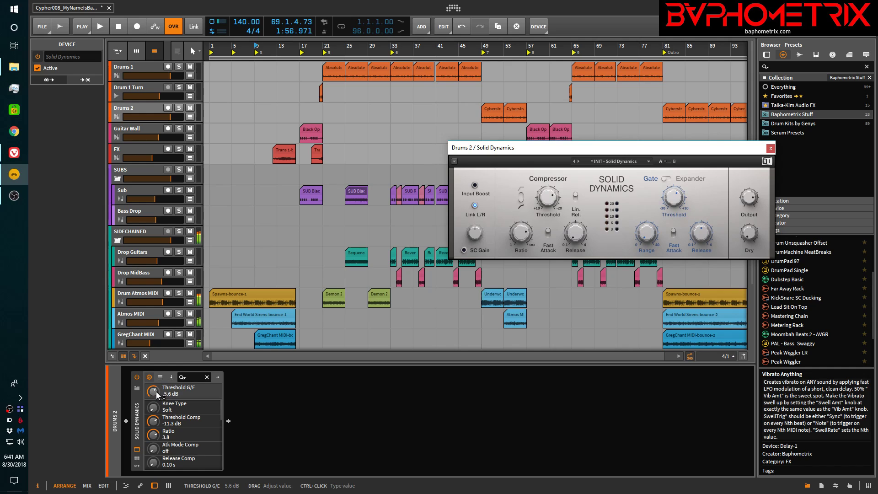
- Show the Drums 2 automation lane and set the Solid Dynamics compressor threshold to -9.1 dB and the ratio to 3.0
click(192, 117)
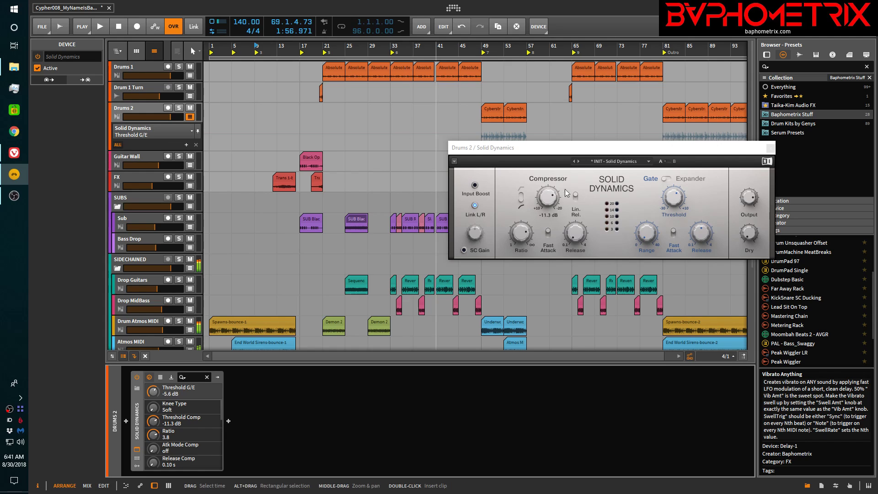
drag(554, 198, 554, 193)
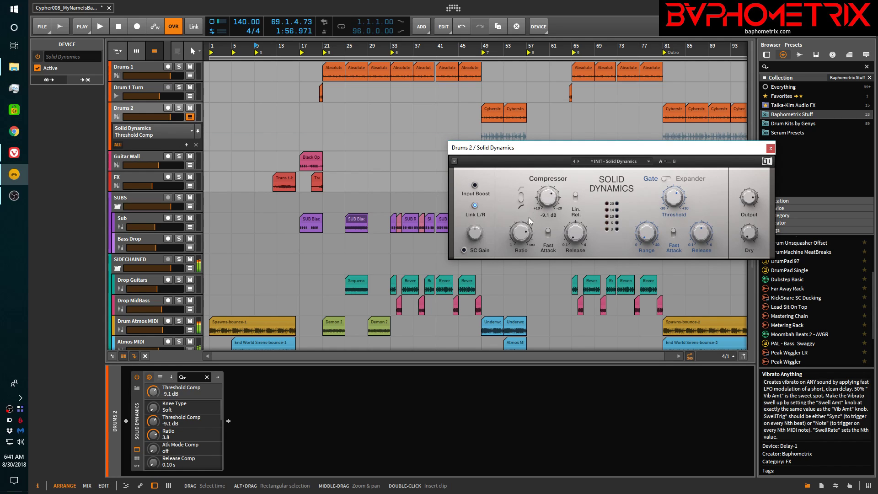
drag(527, 232, 526, 235)
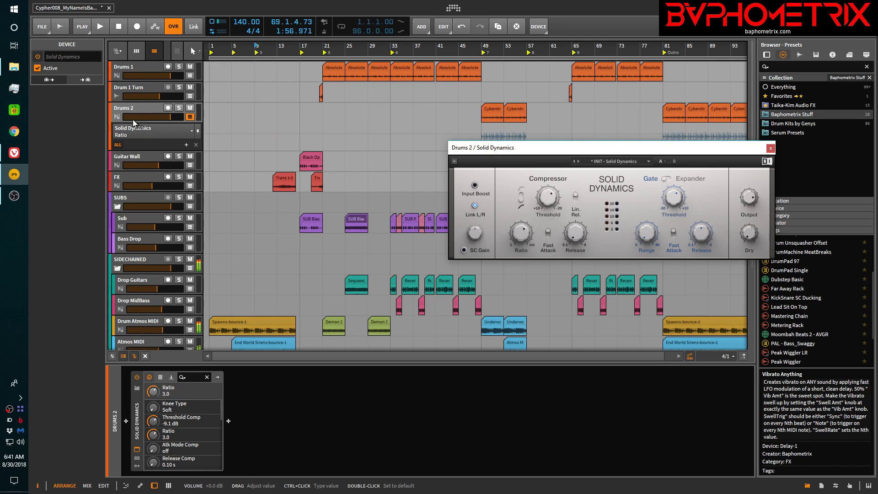
- Draw a dip in the Ratio automation of Drums 2 with outer points at about bars 7 and 15 and a lower point between them
click(246, 138)
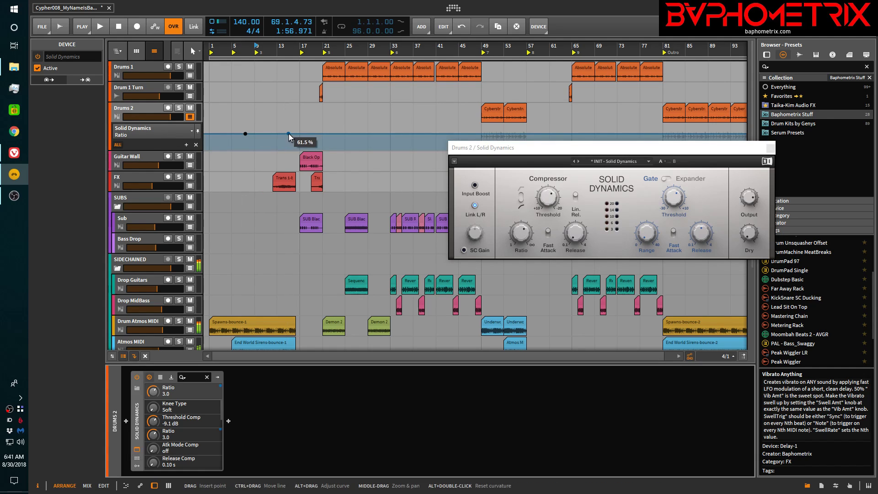
click(290, 134)
drag(276, 134, 276, 146)
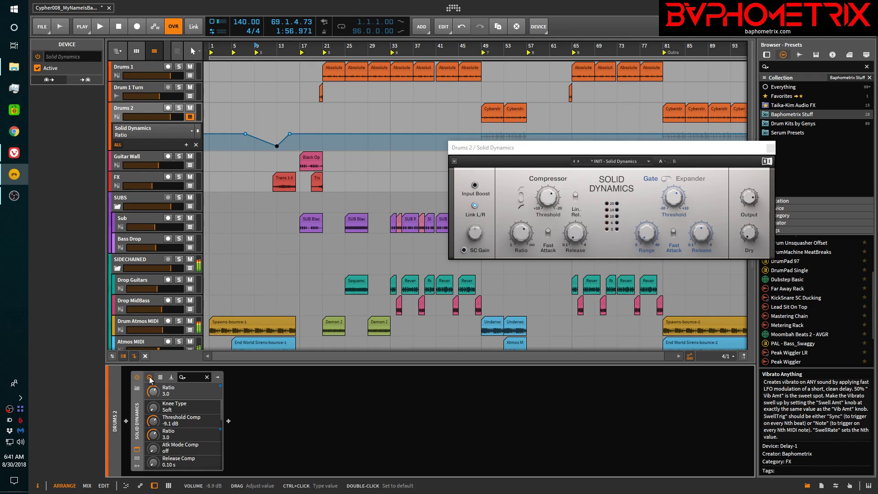
- Show the modulator slots of Solid Dynamics and look through the modulators available for the first slot
click(136, 466)
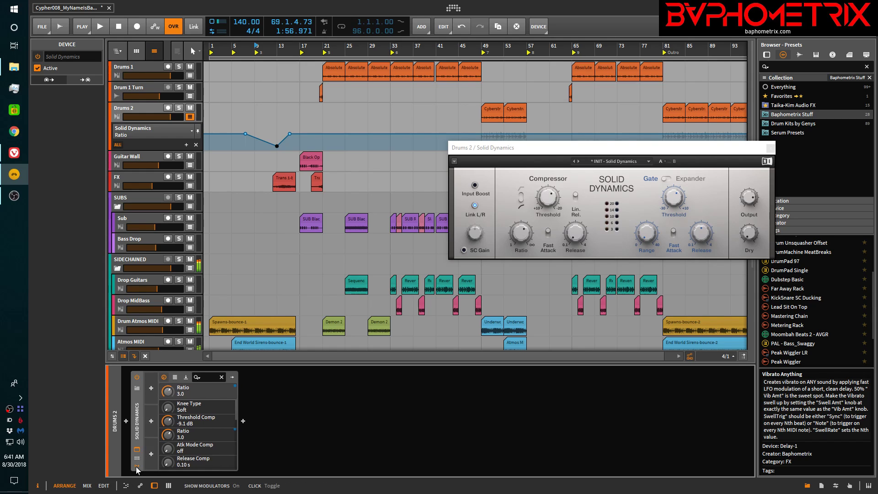
click(151, 387)
scroll(605, 112, down, 3)
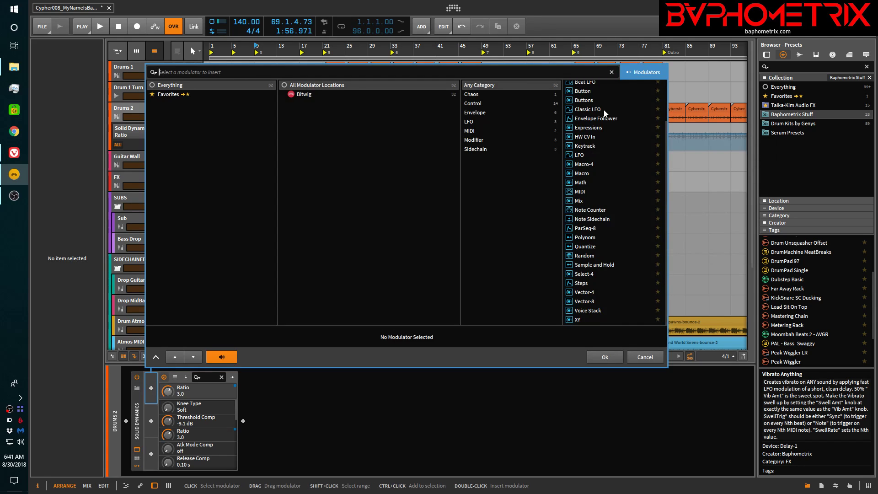
scroll(603, 112, up, 3)
scroll(604, 112, down, 3)
scroll(604, 112, up, 3)
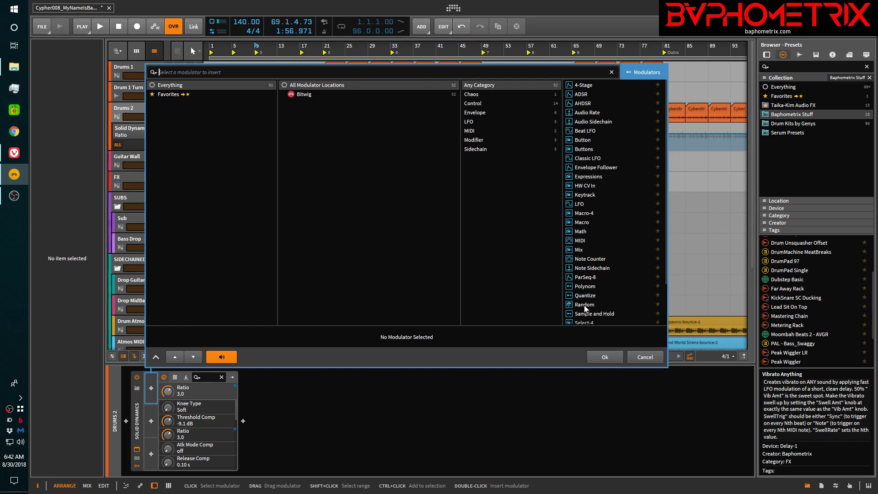
scroll(593, 251, down, 3)
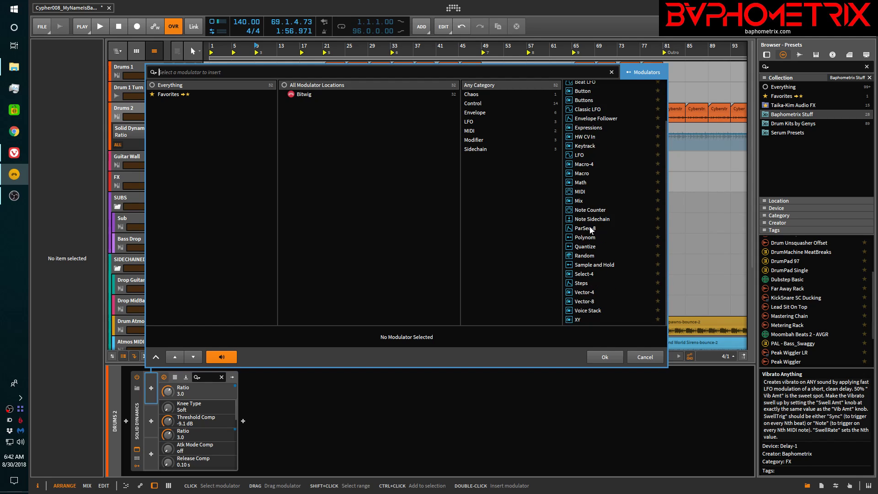
scroll(594, 204, up, 3)
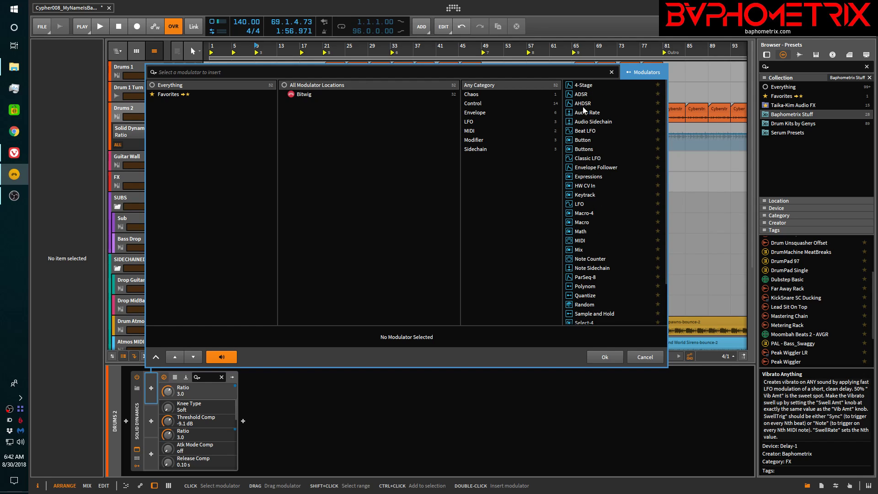
scroll(594, 169, down, 3)
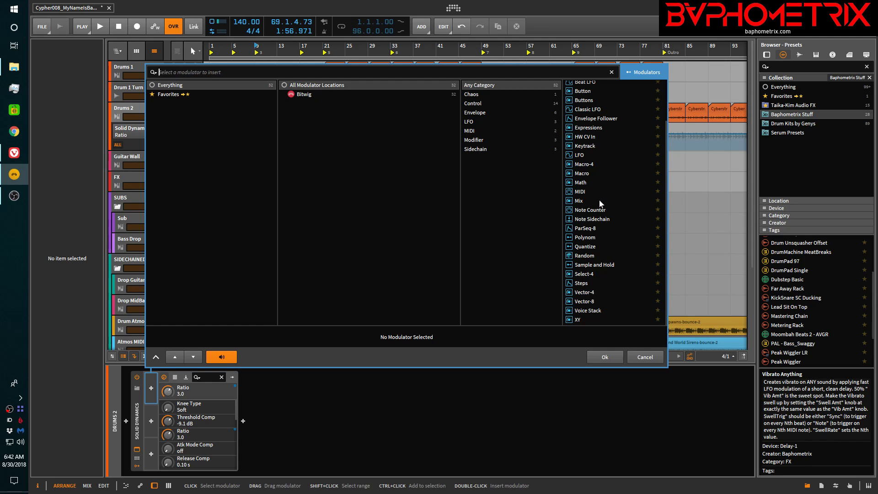
scroll(601, 203, up, 3)
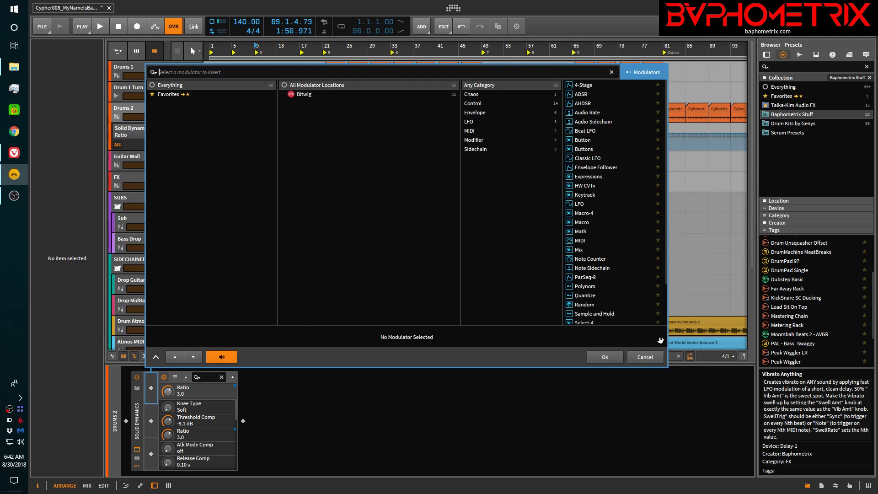
- Insert an LFO, a Random and a Note Counter modulator into the three modulator slots of Solid Dynamics
click(570, 204)
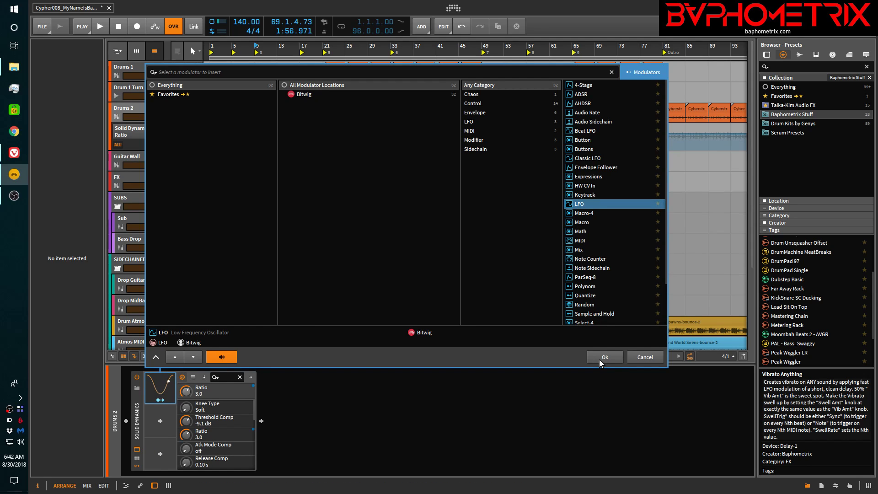
click(160, 421)
scroll(595, 278, down, 3)
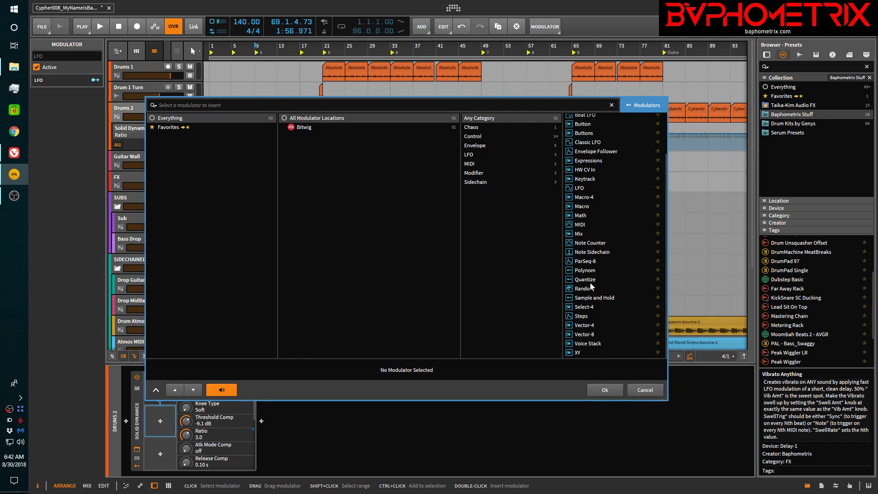
click(576, 290)
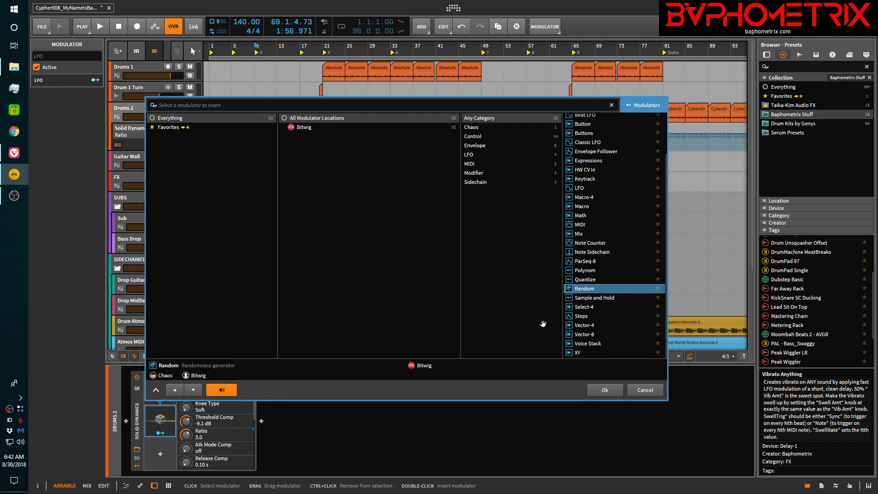
click(163, 454)
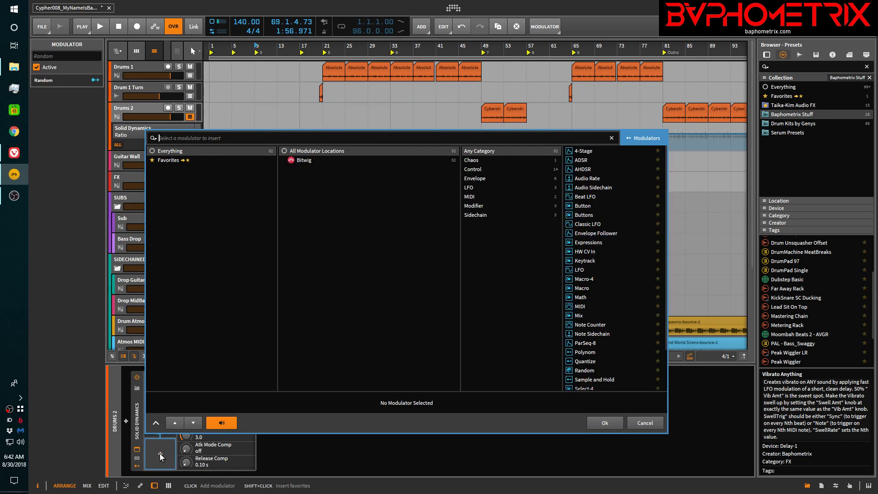
click(587, 326)
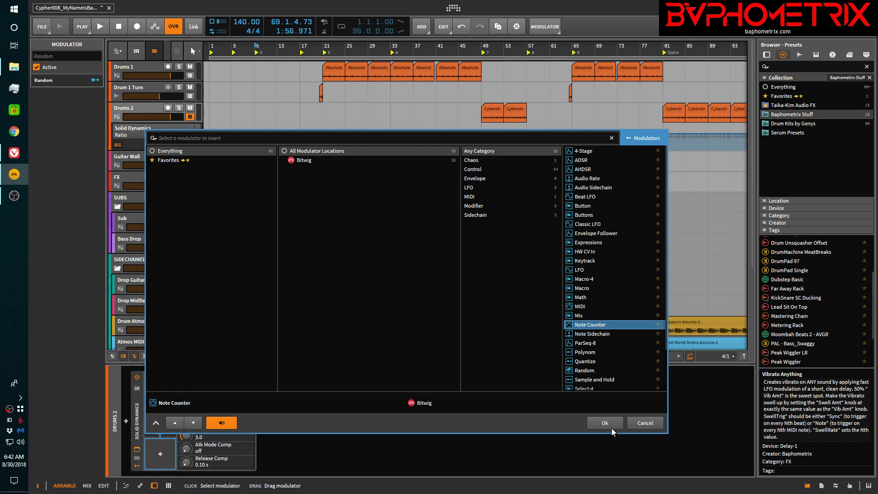
click(611, 424)
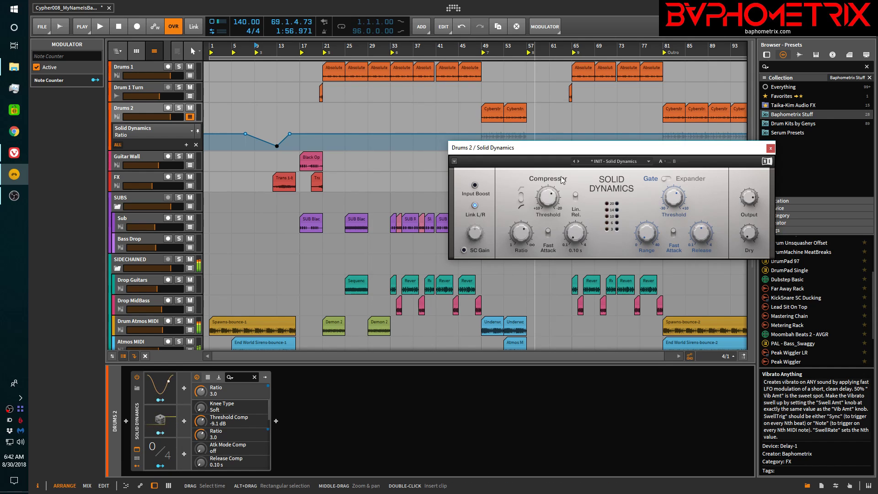
- Map the LFO modulator to the Solid Dynamics compressor threshold with a modulation amount of 0.135
click(548, 199)
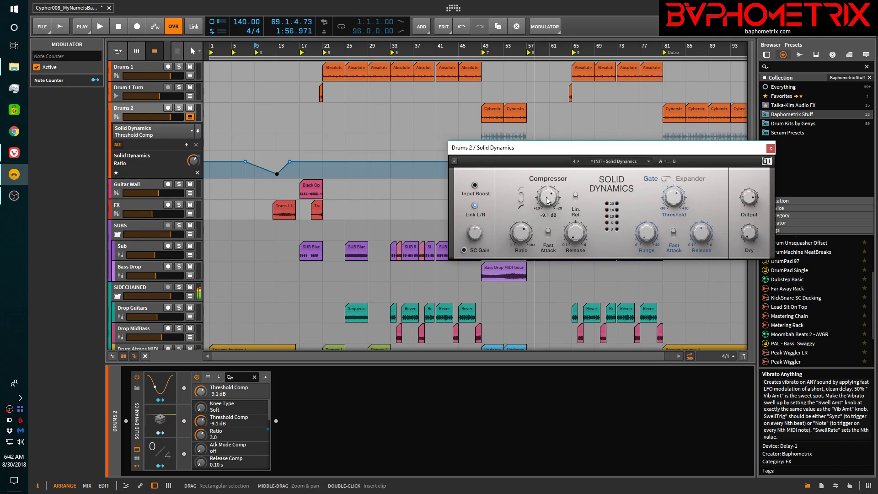
click(161, 402)
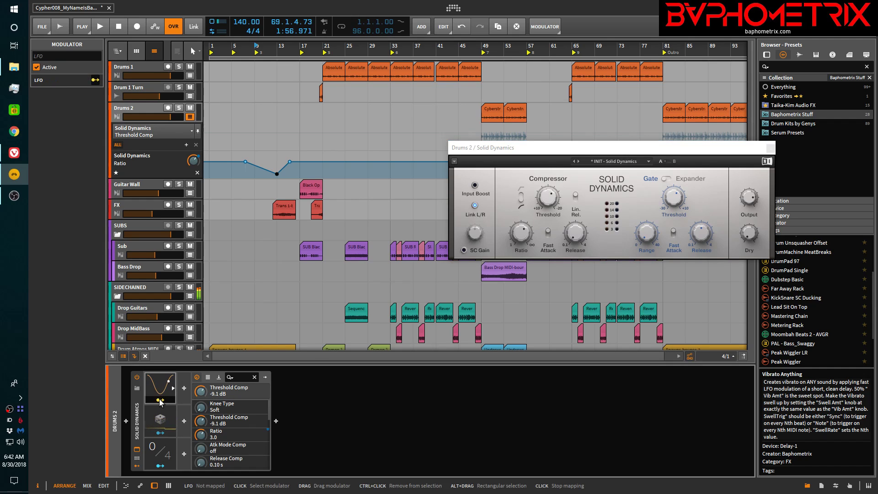
drag(203, 395, 204, 391)
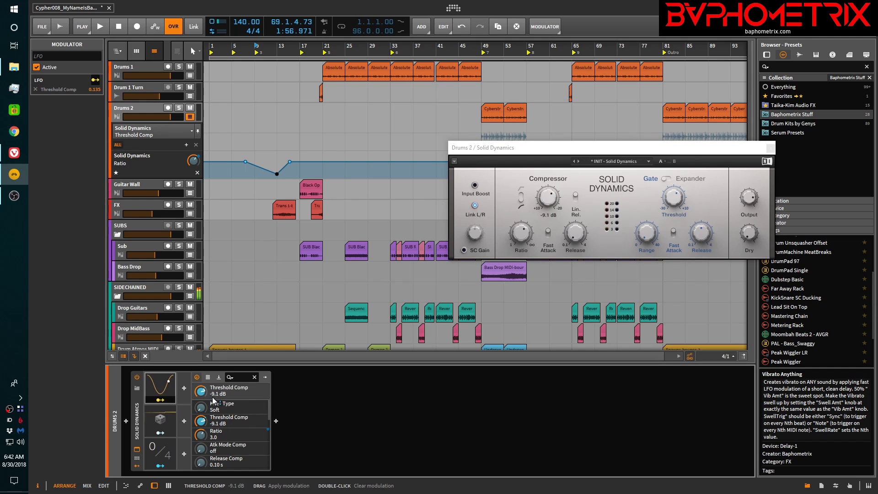
- Set the LFO rate to 0.48 Hz, reshape its waveform, and check its trigger modes and bipolar option
click(174, 389)
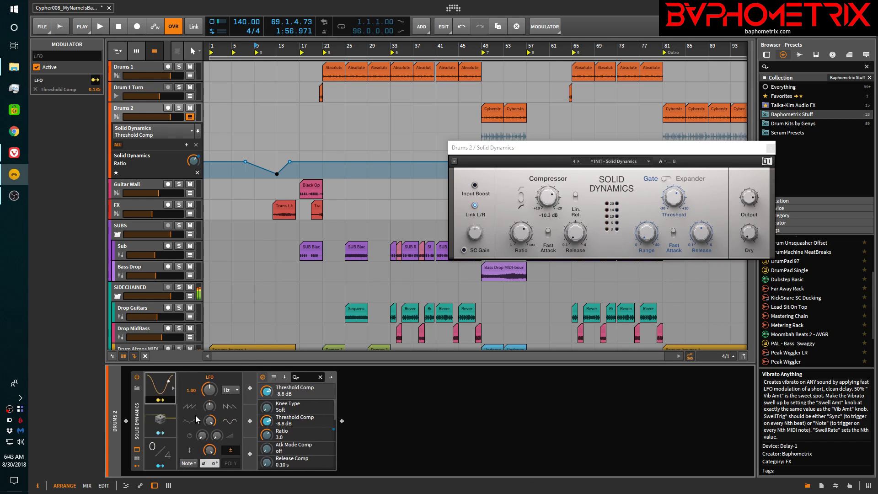
drag(210, 387, 217, 453)
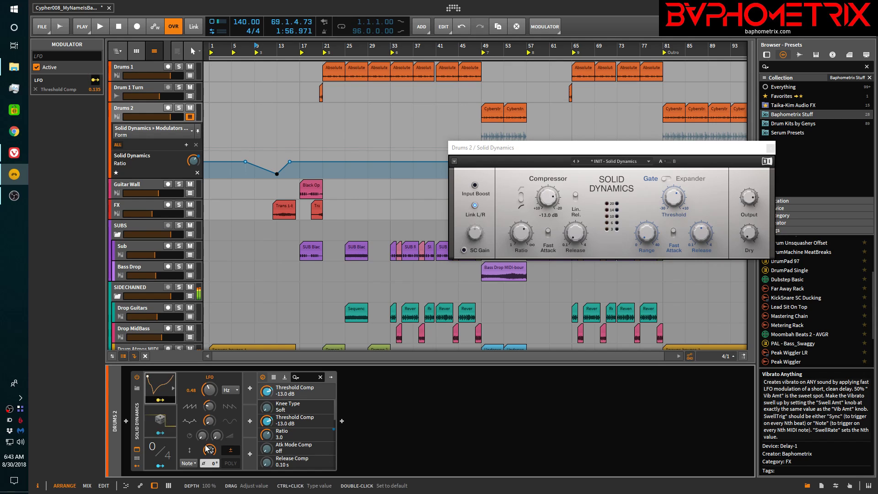
click(191, 464)
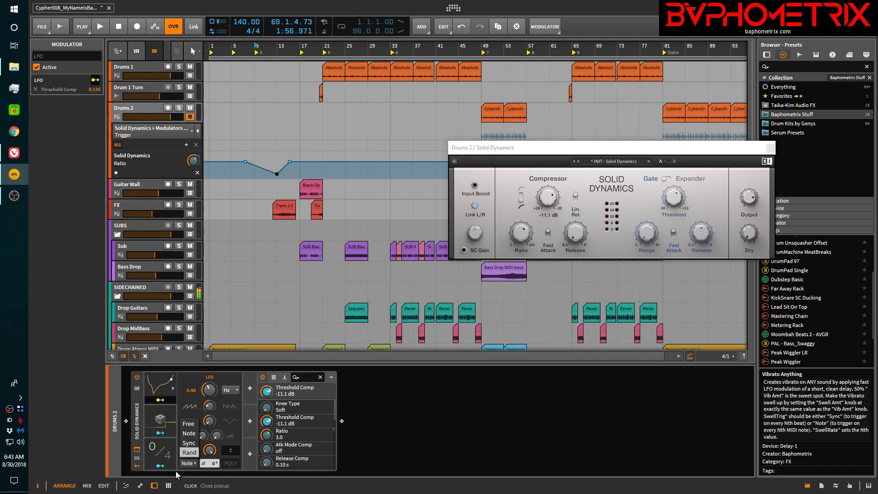
click(391, 400)
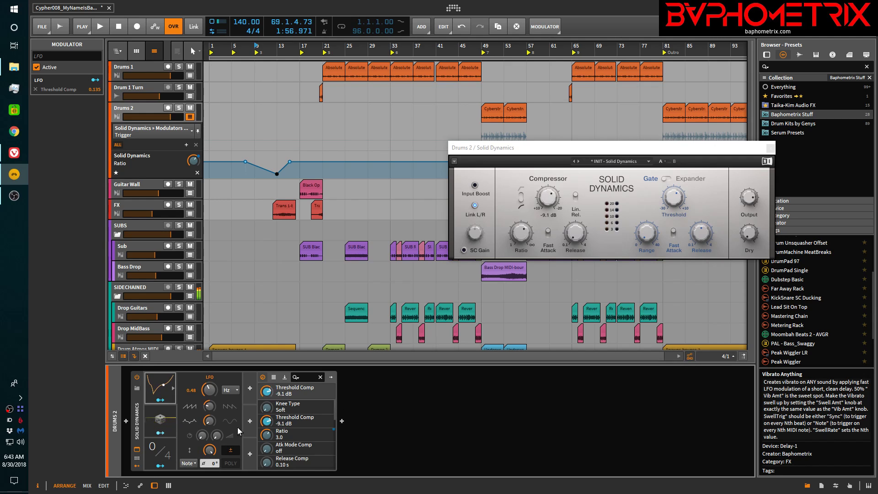
click(234, 451)
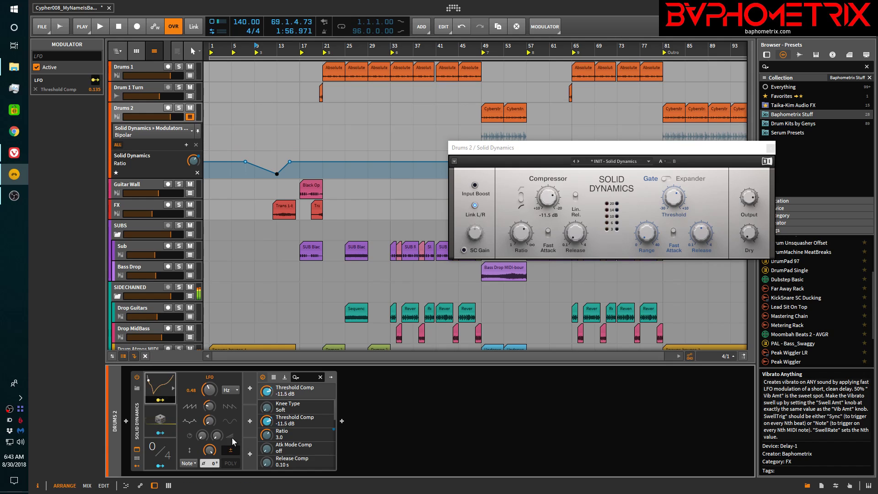
- Look through the settings of the Random and Note Counter modulators
click(170, 424)
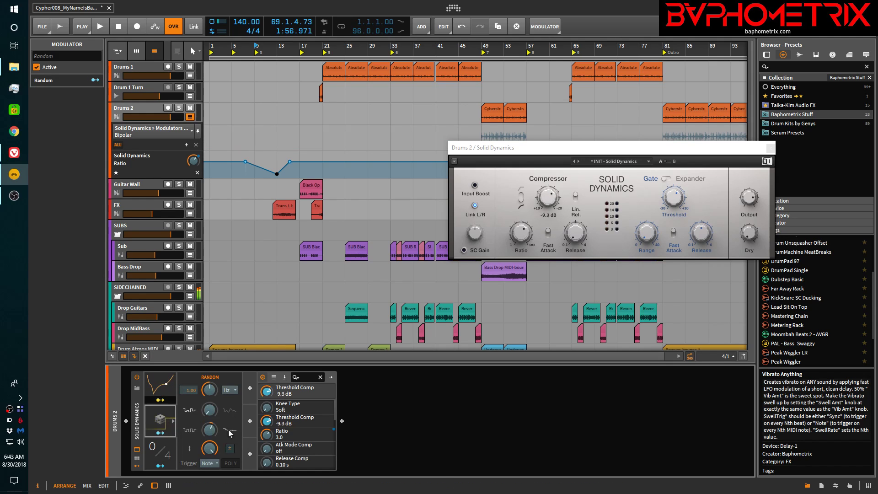
click(171, 454)
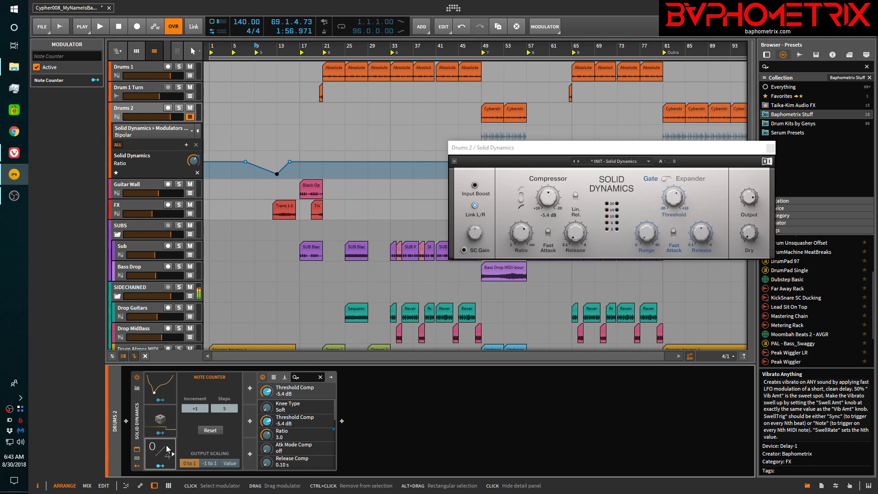
- Map the Random modulator to the LFO's rate with a modulation amount of 0.561
click(172, 389)
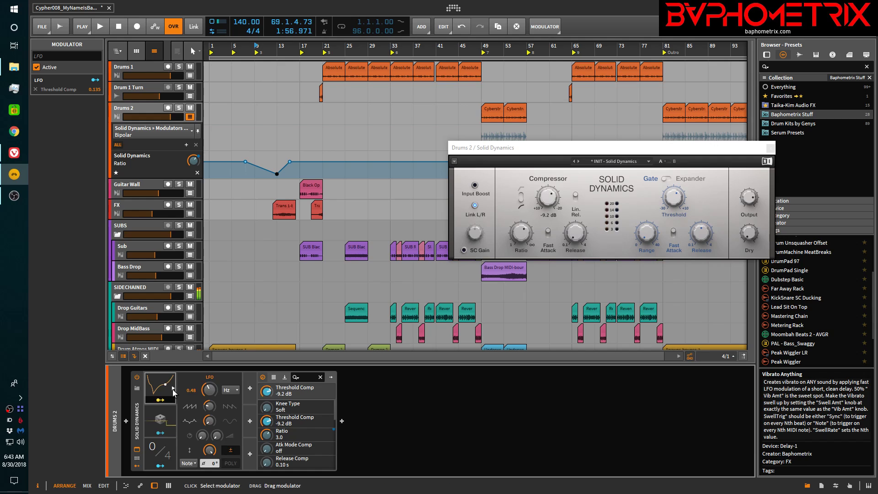
click(160, 433)
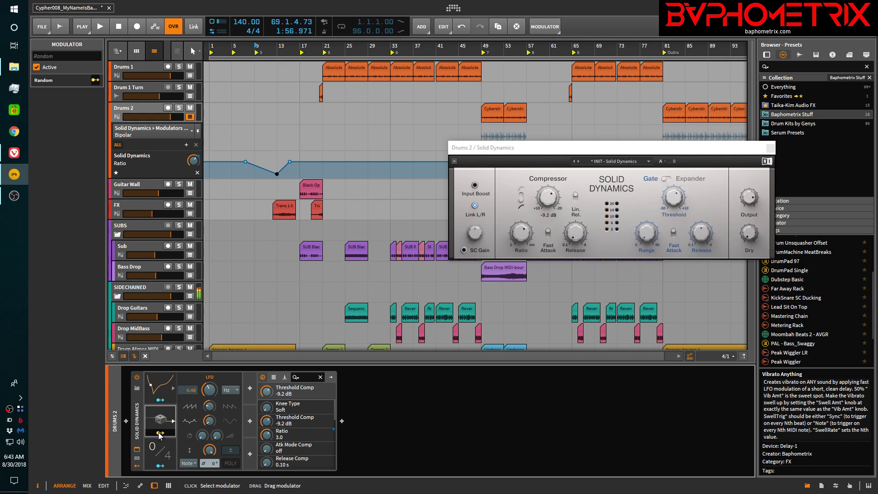
drag(211, 389, 210, 373)
key(Escape)
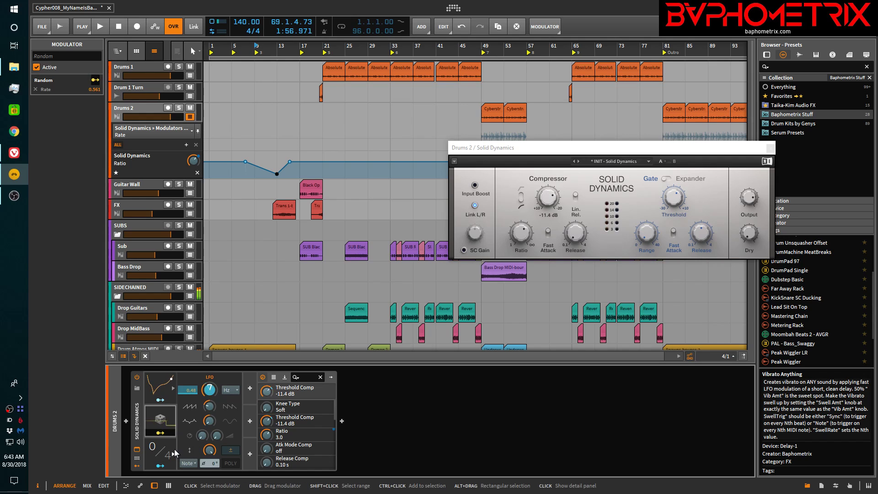
- Set the Random modulator's rate to 5.01 Hz and show the LFO settings again
click(173, 421)
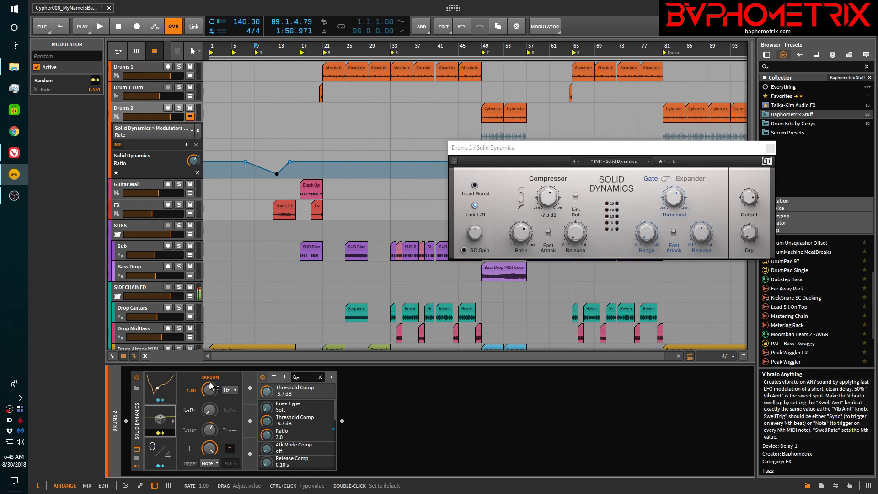
drag(211, 389, 210, 365)
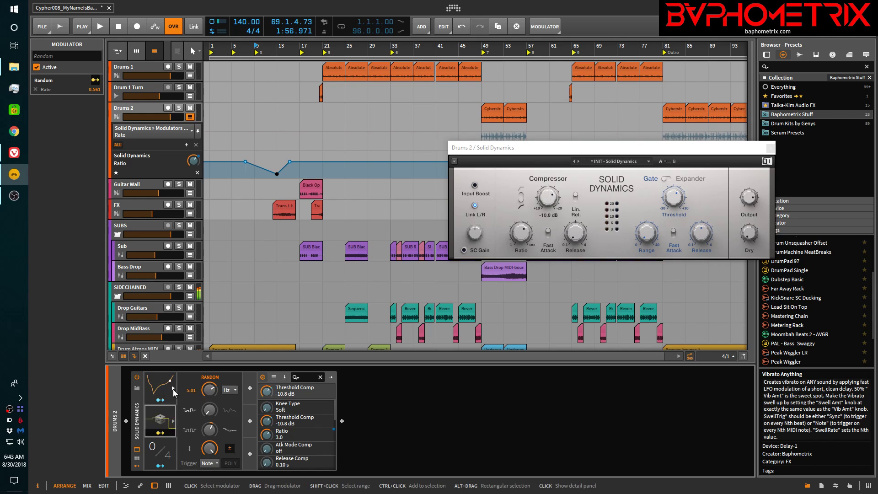
click(173, 389)
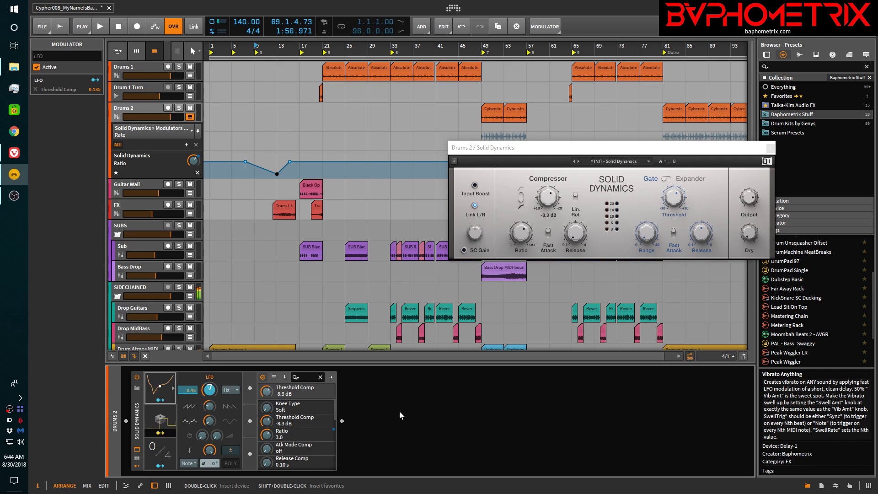
- Show the remote controls of Solid Dynamics, hide its modulators, and check the LFO page's Timebase and Trigger options
click(137, 458)
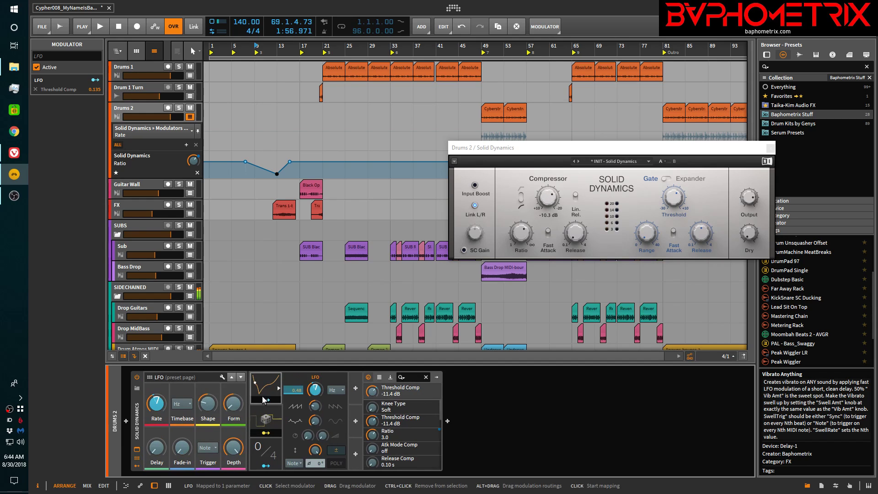
click(137, 466)
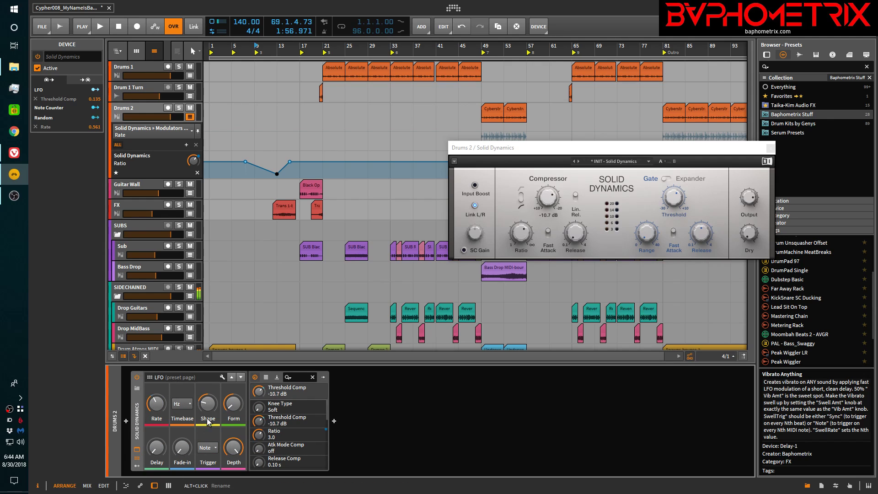
click(186, 404)
click(187, 404)
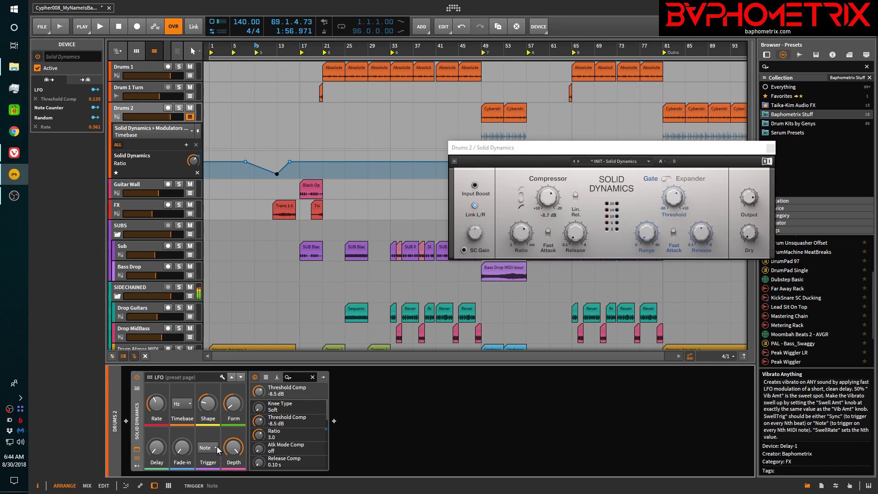
click(216, 447)
click(217, 447)
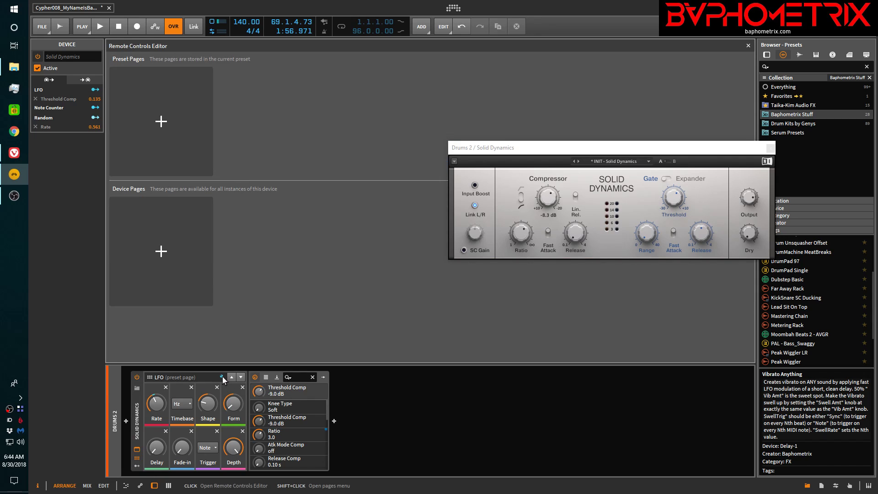
- Add two empty preset pages for Solid Dynamics in the Remote Controls Editor and close the editor
click(223, 377)
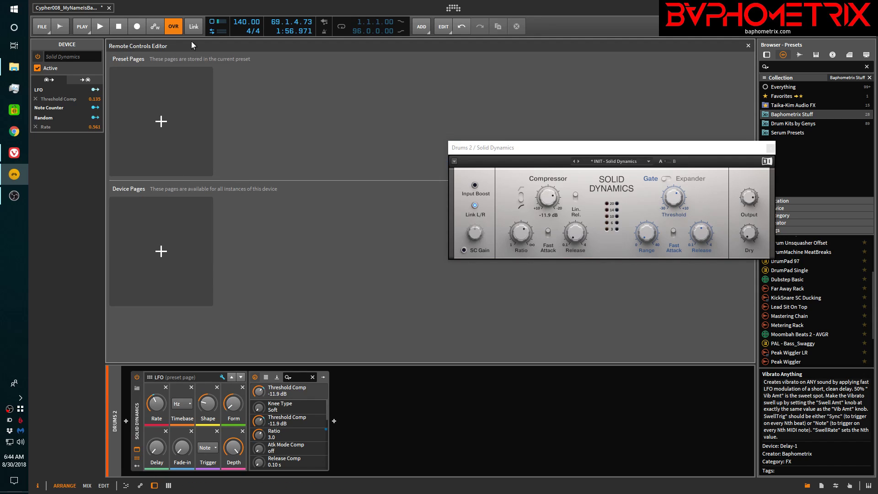
click(160, 120)
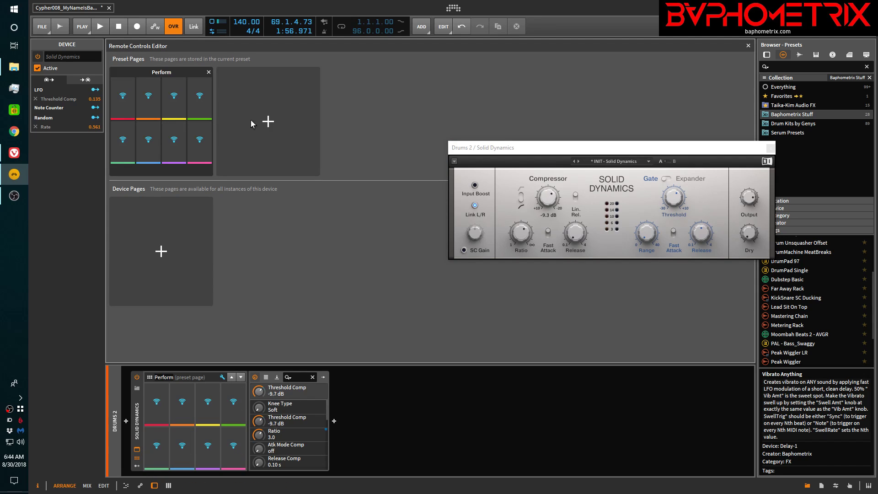
click(266, 120)
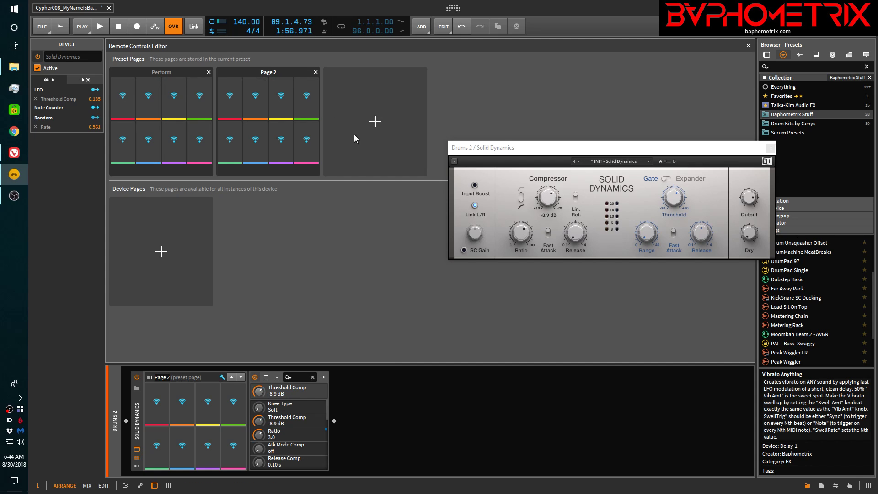
click(223, 378)
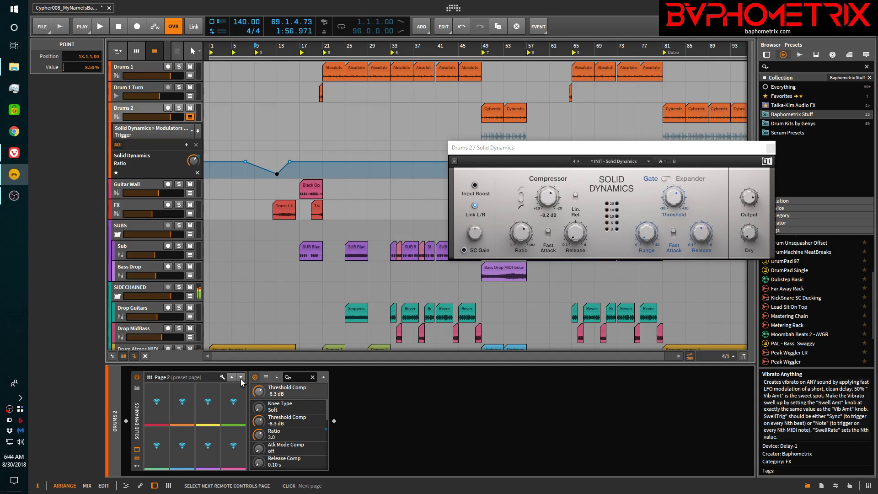
- Page back and forth through the remote control pages of Solid Dynamics, including the LFO, Random and new empty pages
click(241, 377)
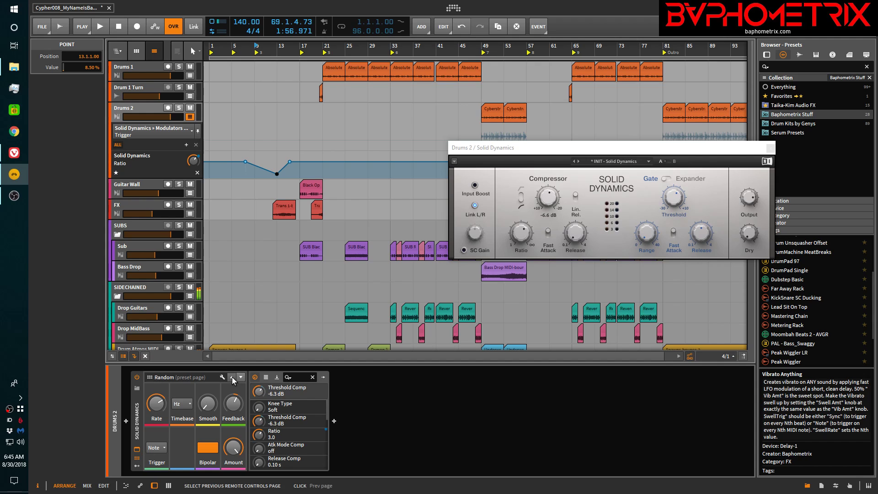
click(233, 379)
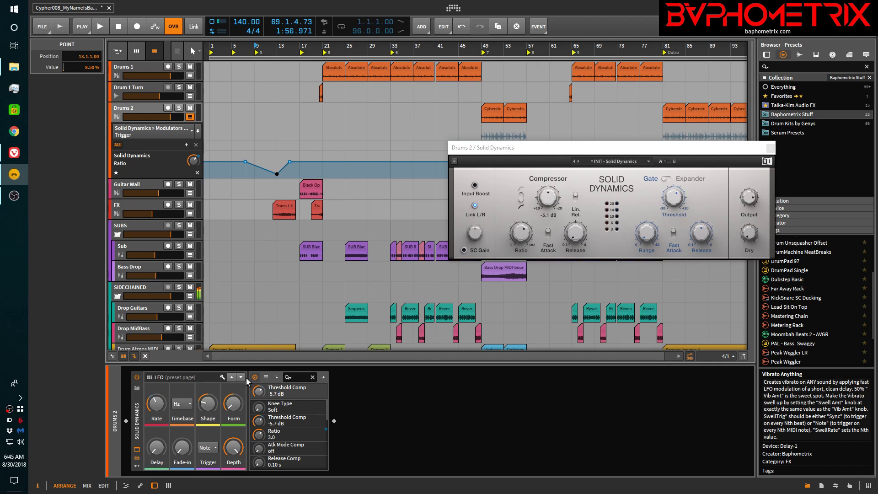
click(240, 378)
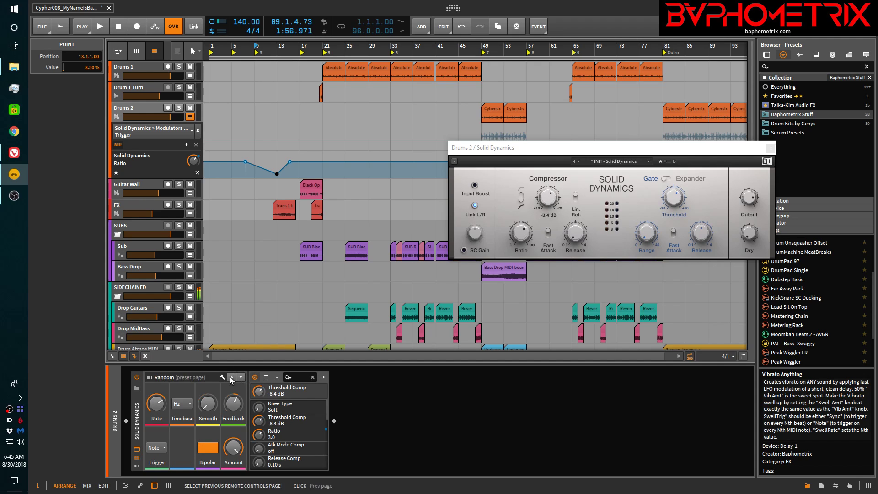
click(232, 379)
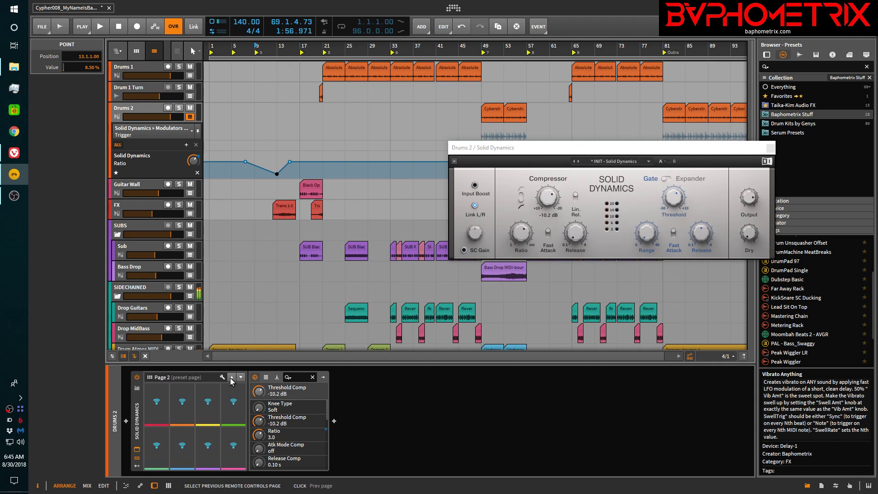
click(232, 379)
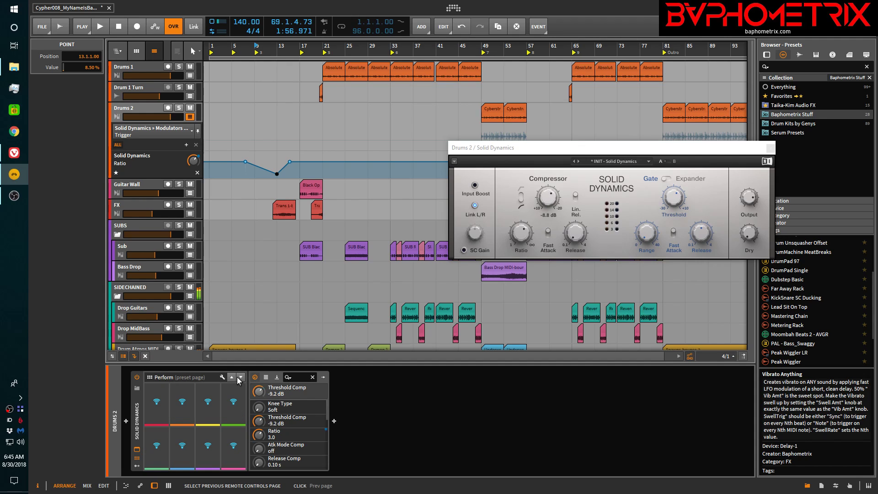
- Page through the LFO and Random remote control pages of Solid Dynamics and close its plugin window
click(241, 377)
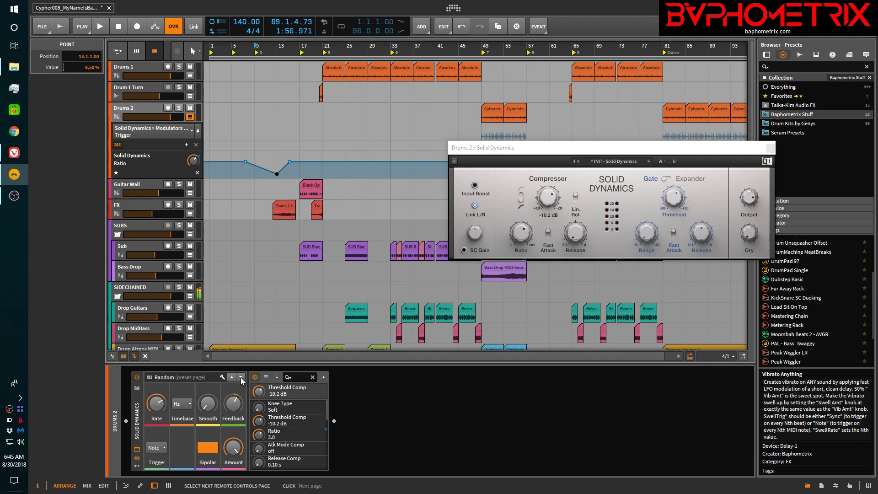
click(241, 378)
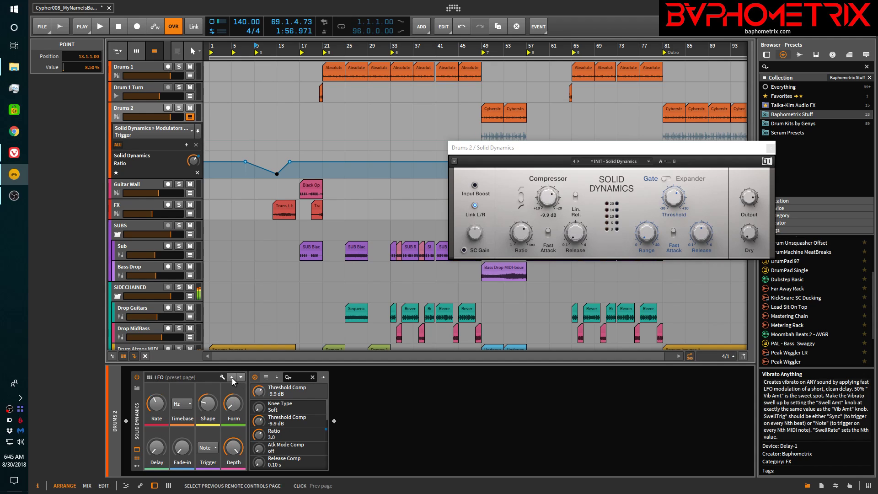
click(241, 377)
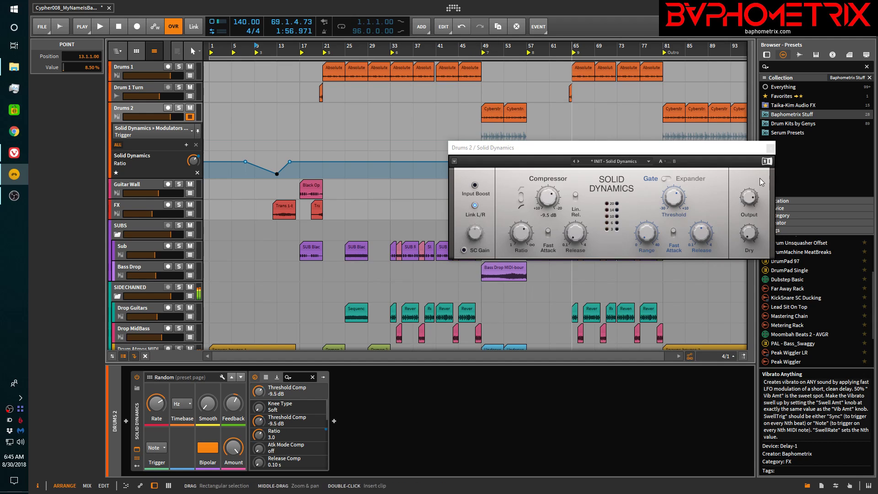
click(770, 149)
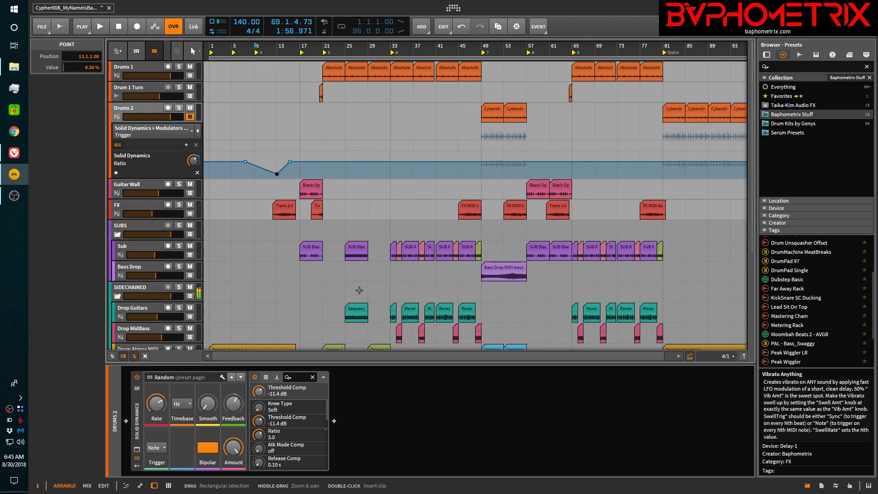
- Switch to the Bitwig Handbook document in the browser, highlight the third pro about QOL workflow shortcuts, and return to Bitwig
click(14, 153)
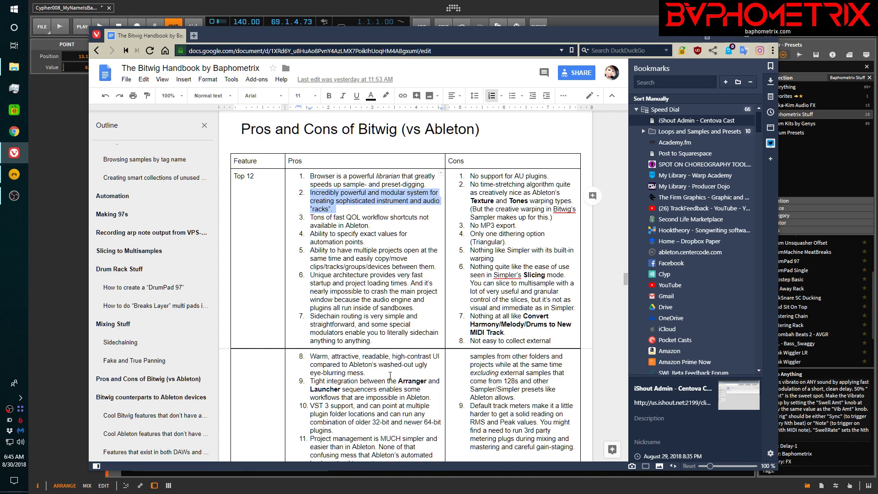
drag(311, 217, 373, 226)
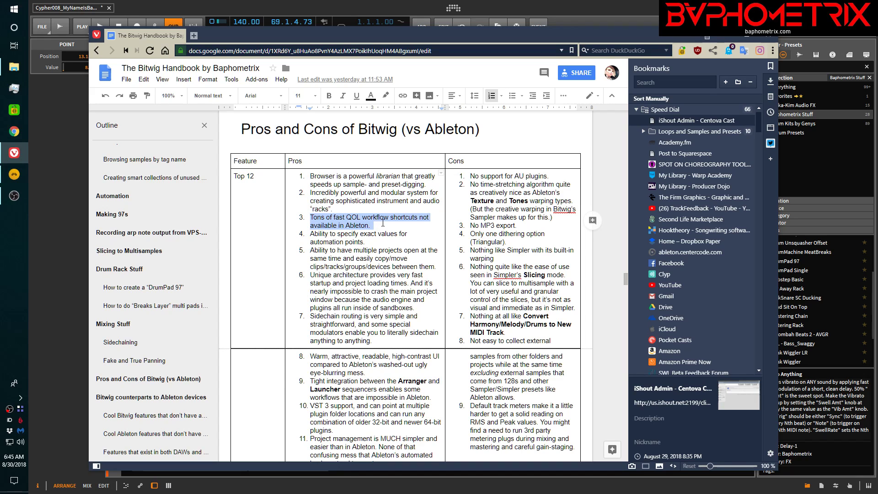
click(627, 5)
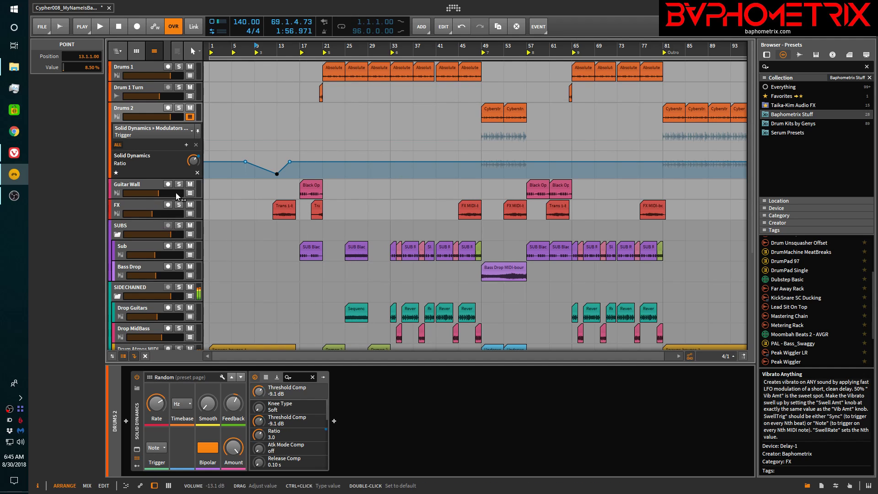
- Show the automation lanes of the Drop Guitars track and the SIDECHAINED group
scroll(174, 195, down, 4)
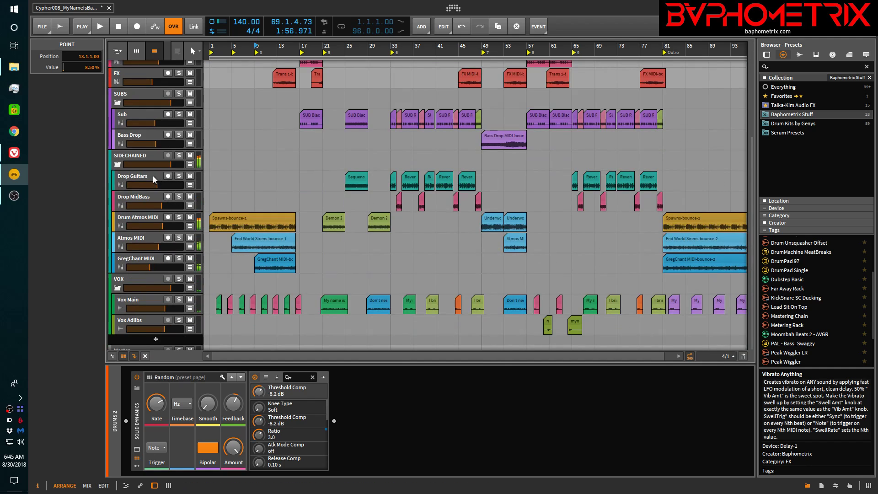
click(190, 185)
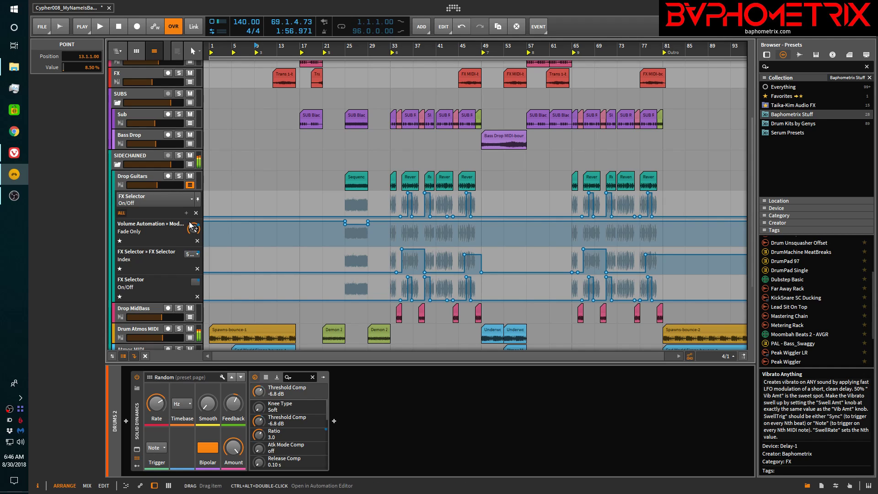
click(189, 165)
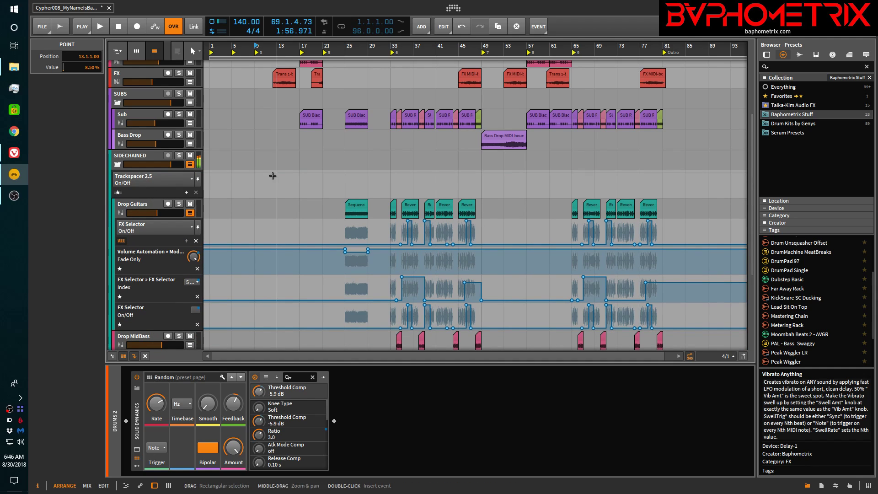
- In SIDECHAINED's Trackspacer 2.5 On/Off lane, add a 100% point at bar 13 and draw off sections from about bar 21 to 37
double_click(275, 174)
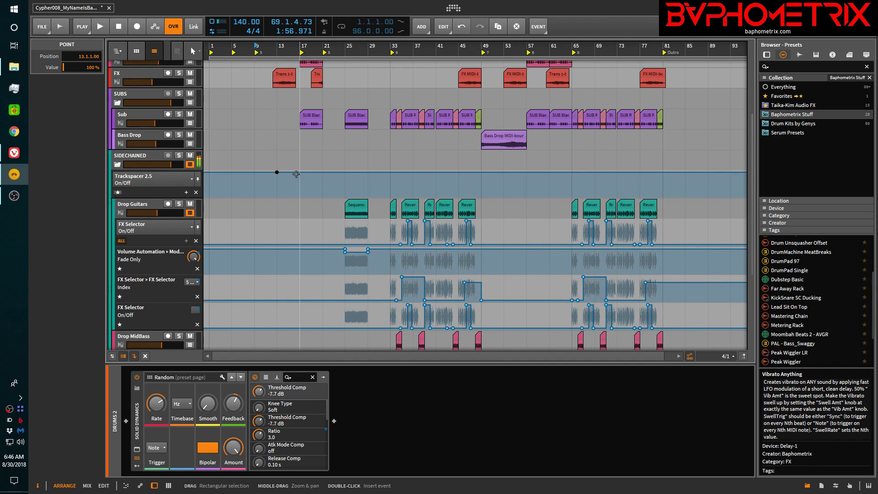
key(3)
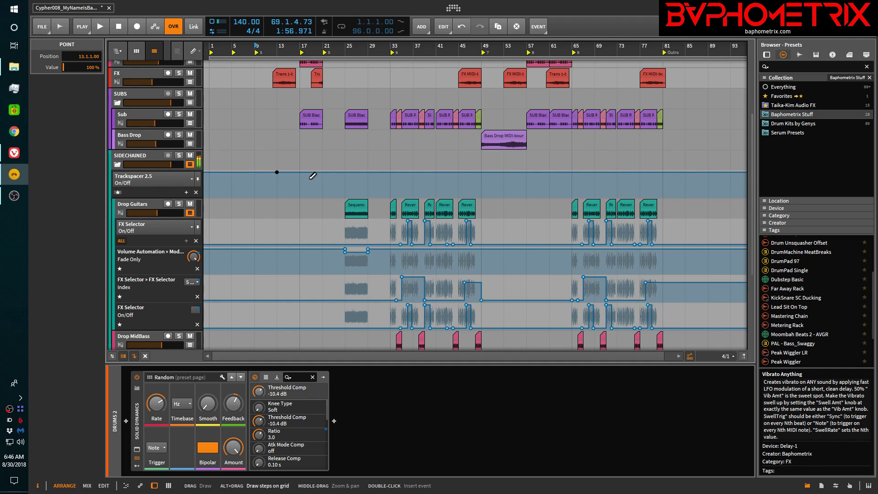
mouse_move(334, 170)
mouse_down()
mouse_move(337, 196)
mouse_move(402, 188)
mouse_up()
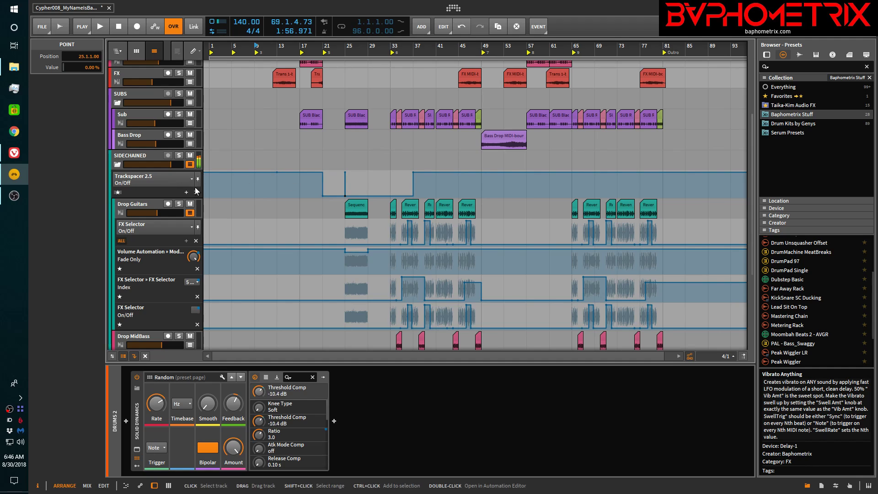
- Switch SIDECHAINED's automation lane to the Mixer Volume parameter and check the list of automatable parameters again
click(193, 176)
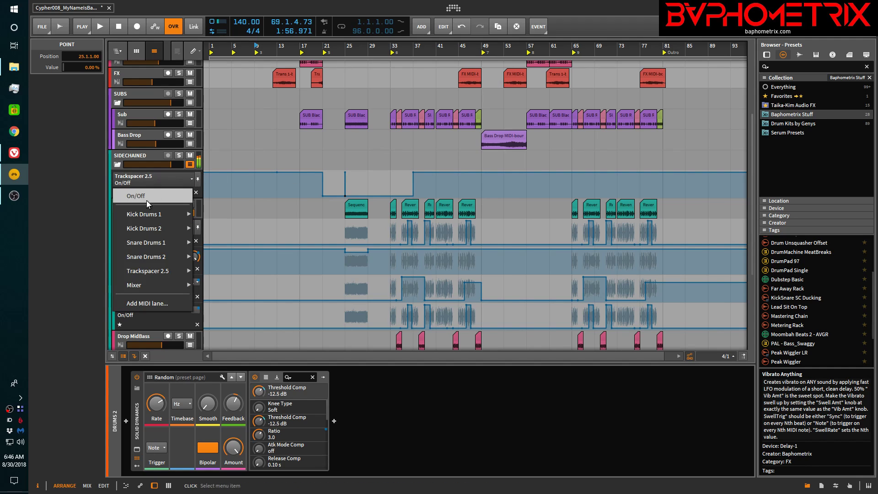
mouse_move(149, 229)
mouse_move(183, 286)
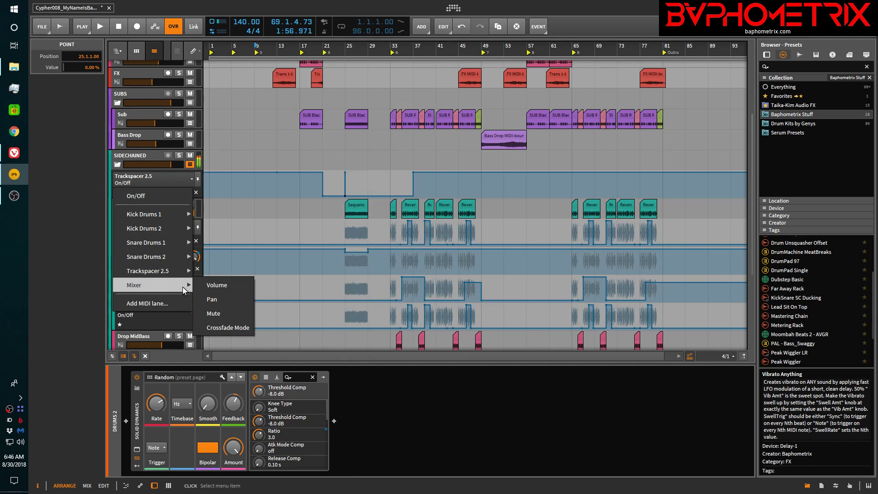
click(218, 287)
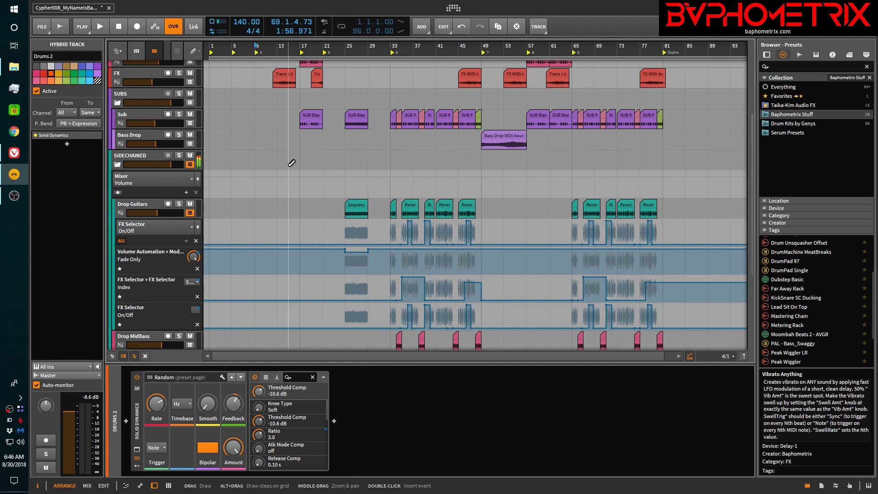
key(1)
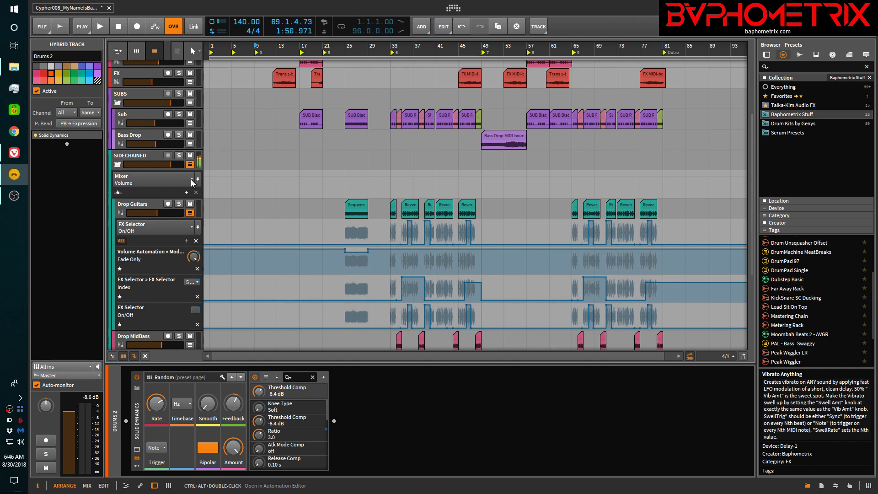
click(191, 179)
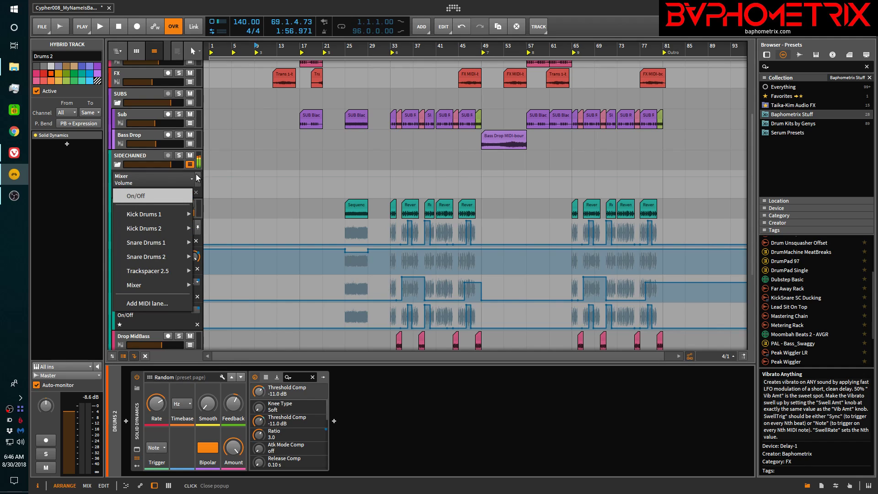
click(222, 172)
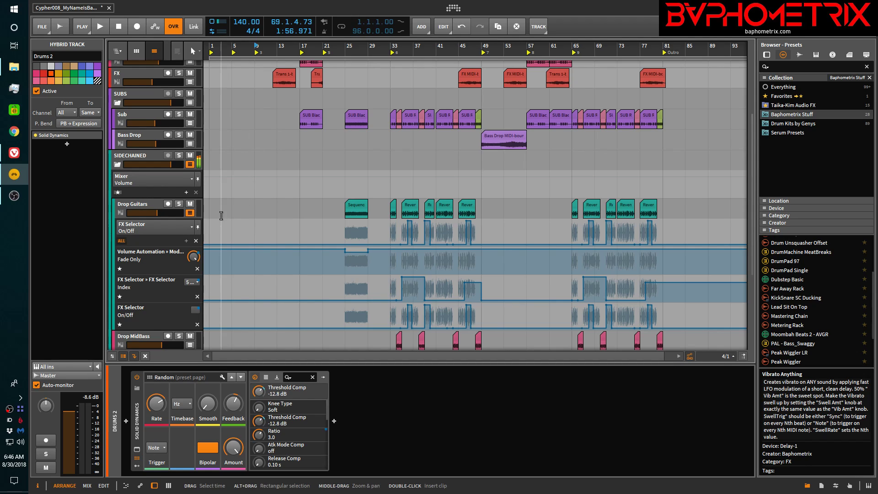
- Toggle the display of all automated parameters for SIDECHAINED on and off, and for Drop Guitars off and on again
click(117, 193)
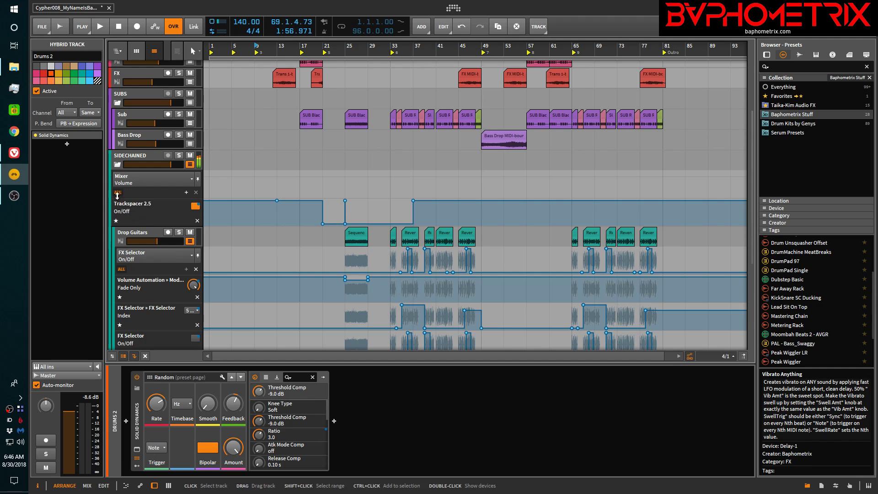
click(117, 192)
scroll(172, 223, down, 3)
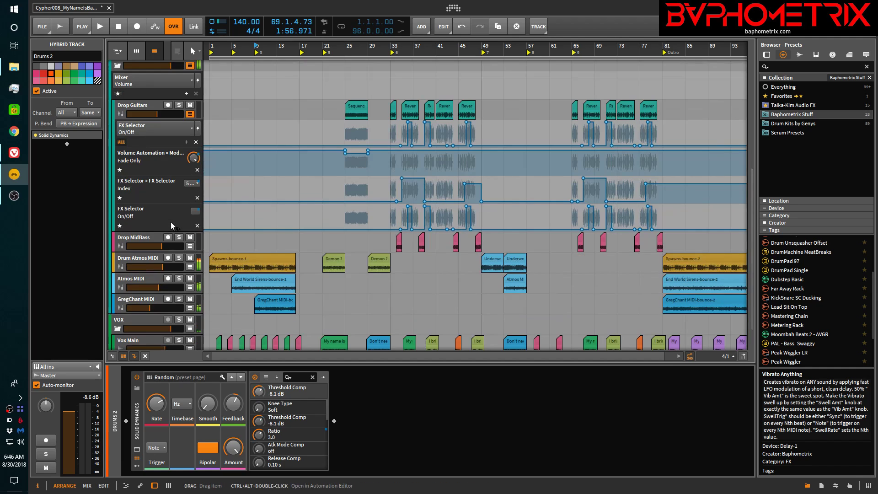
click(122, 142)
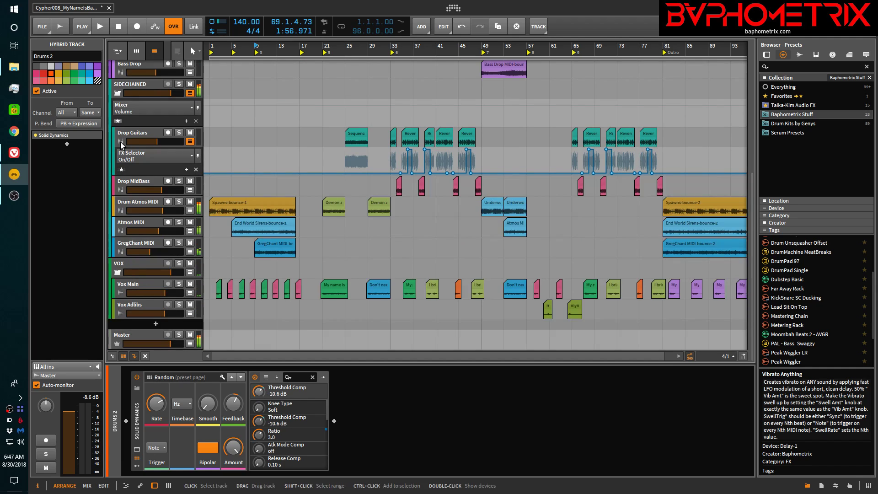
click(121, 170)
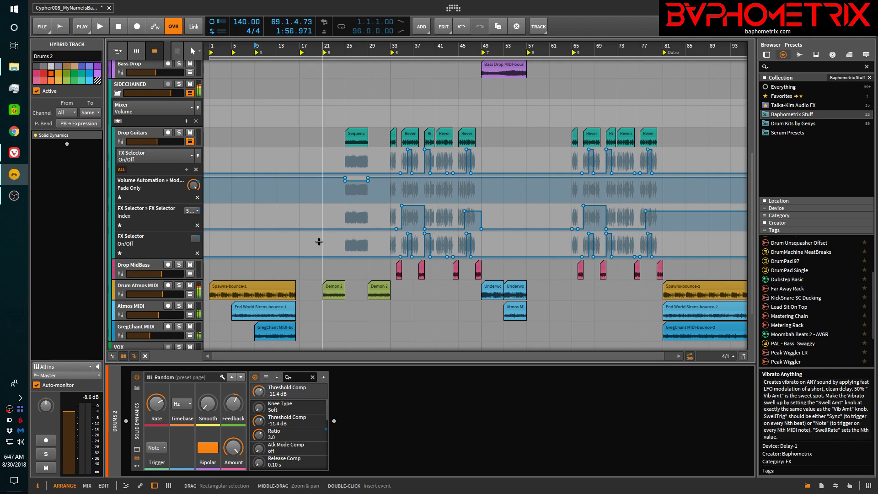
- Browse the full list of keyboard shortcut mappings in the Settings and close the dashboard
click(450, 9)
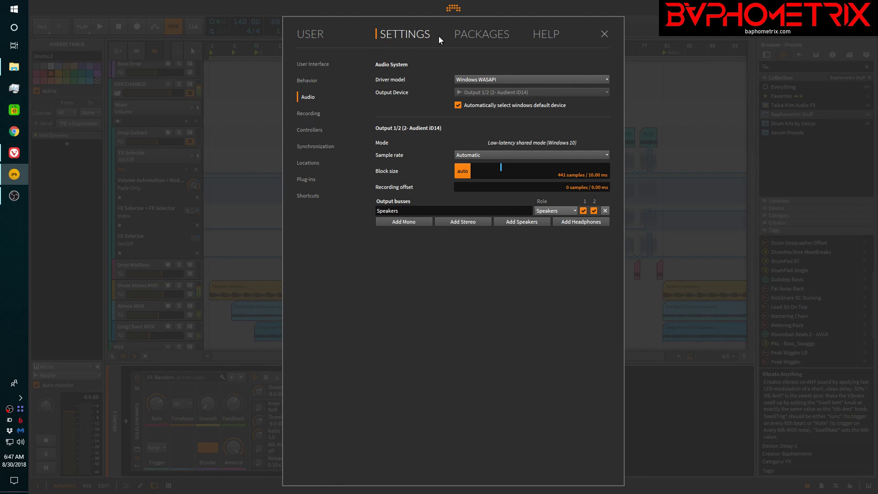
click(305, 197)
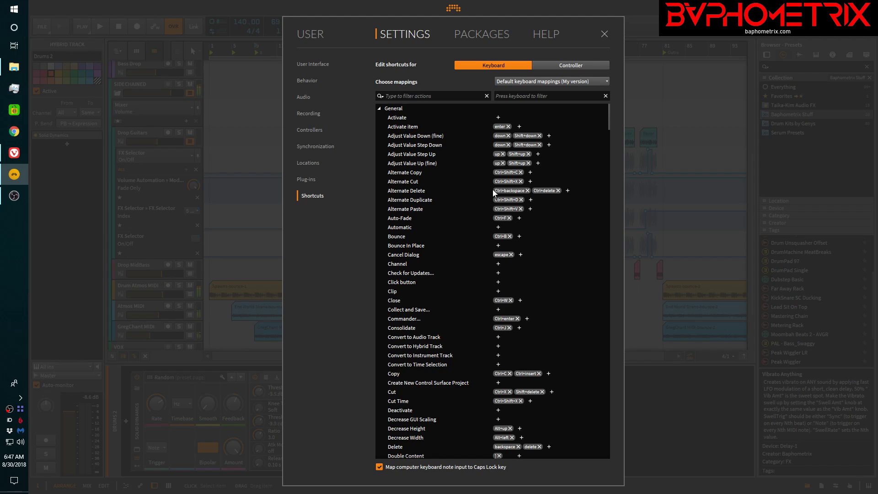
scroll(493, 189, down, 20)
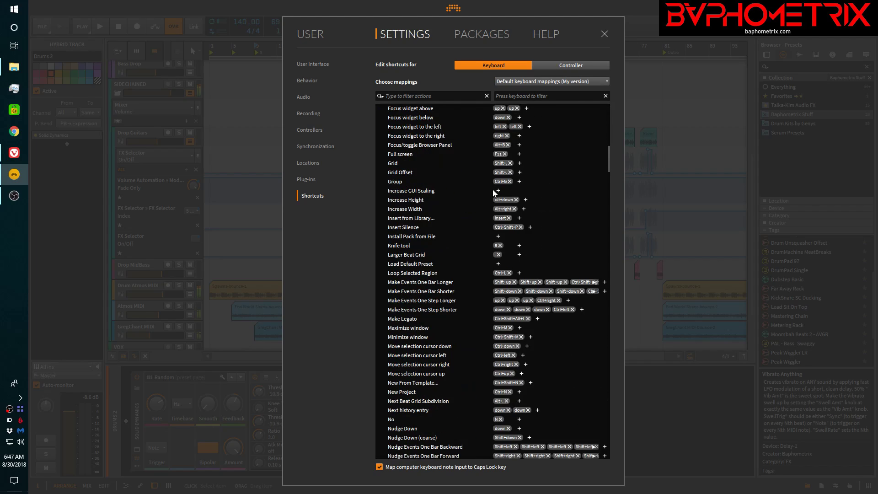
scroll(493, 190, down, 20)
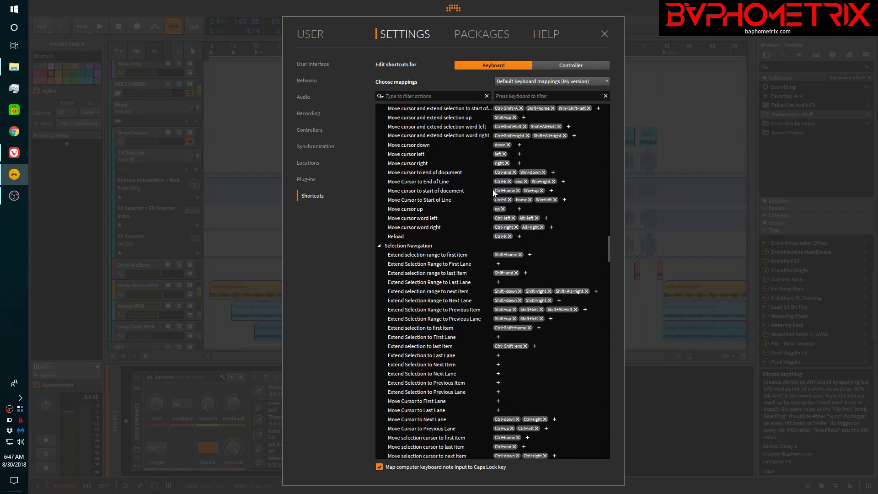
scroll(493, 193, down, 20)
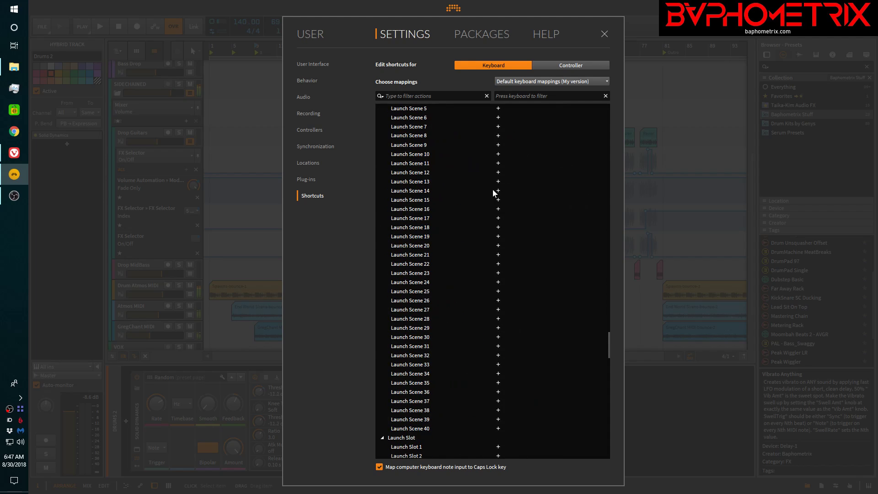
scroll(493, 193, down, 20)
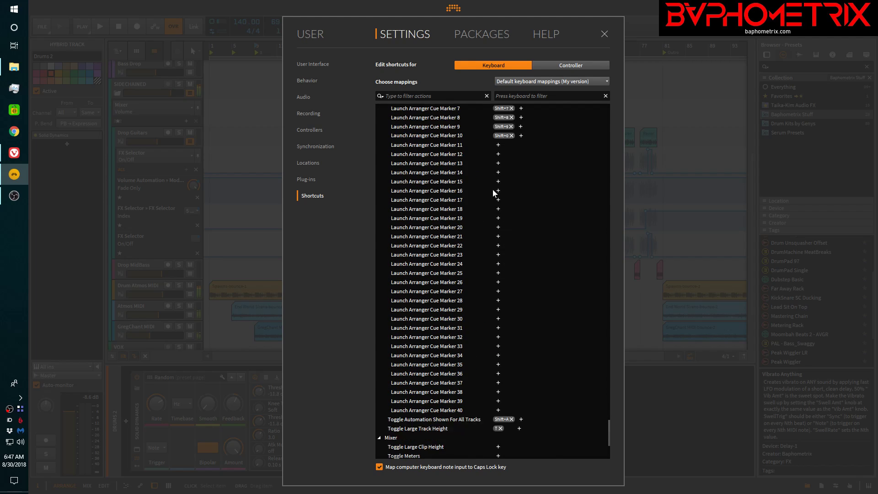
scroll(492, 189, up, 20)
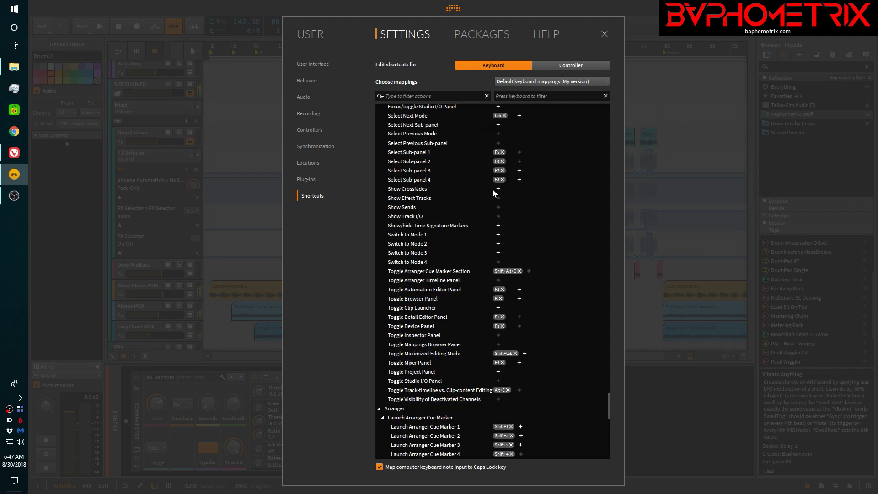
scroll(492, 189, up, 20)
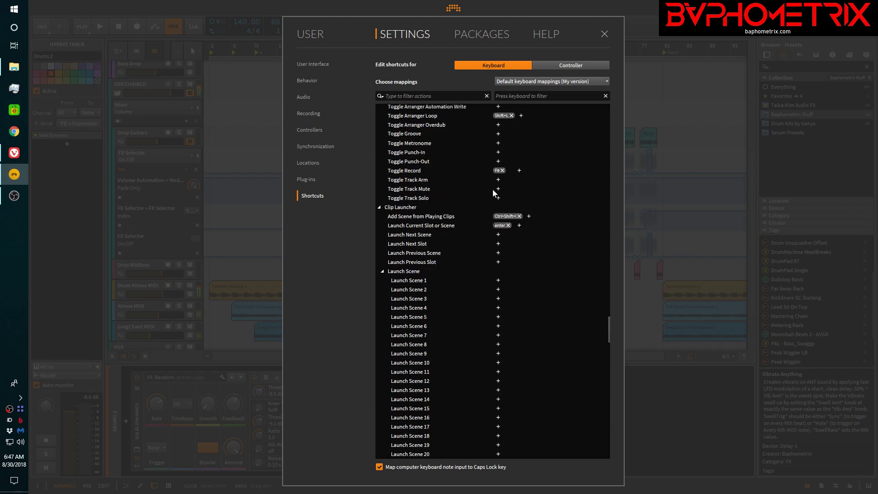
scroll(493, 189, up, 20)
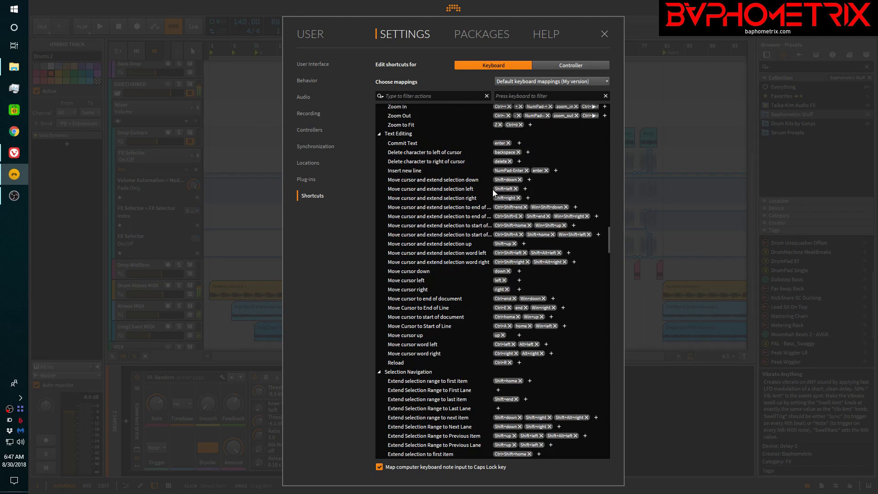
scroll(493, 189, up, 20)
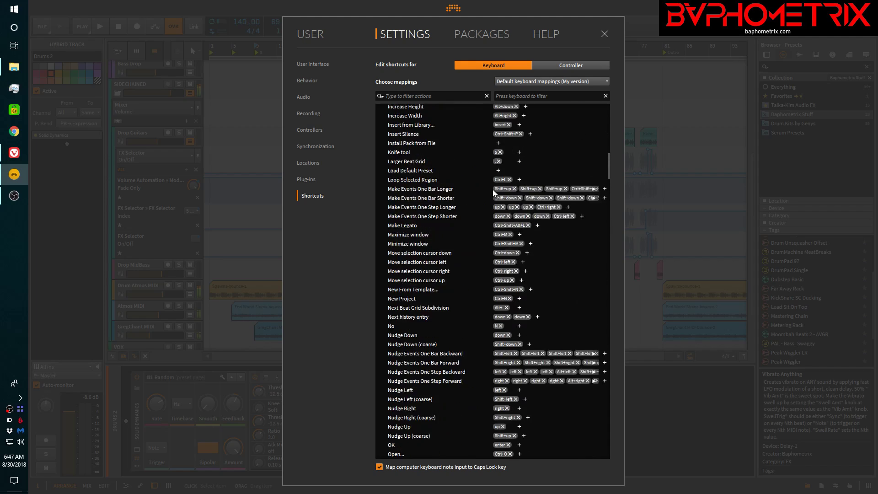
scroll(493, 189, up, 3)
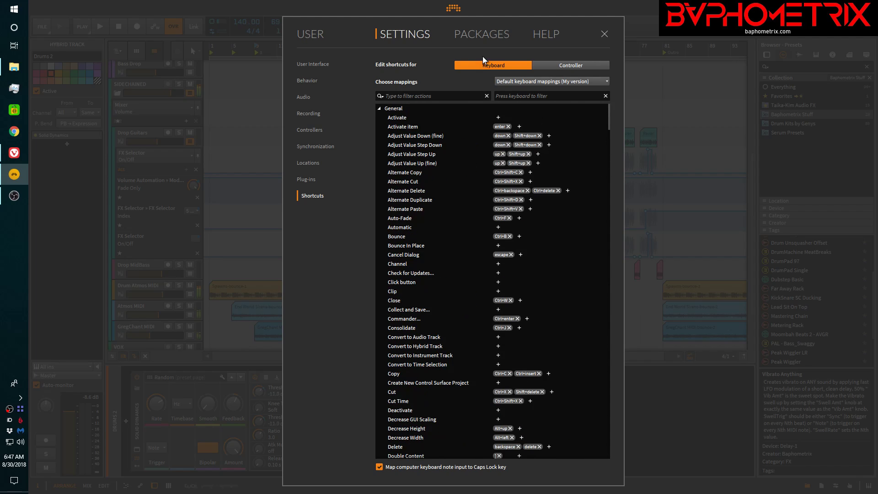
click(453, 8)
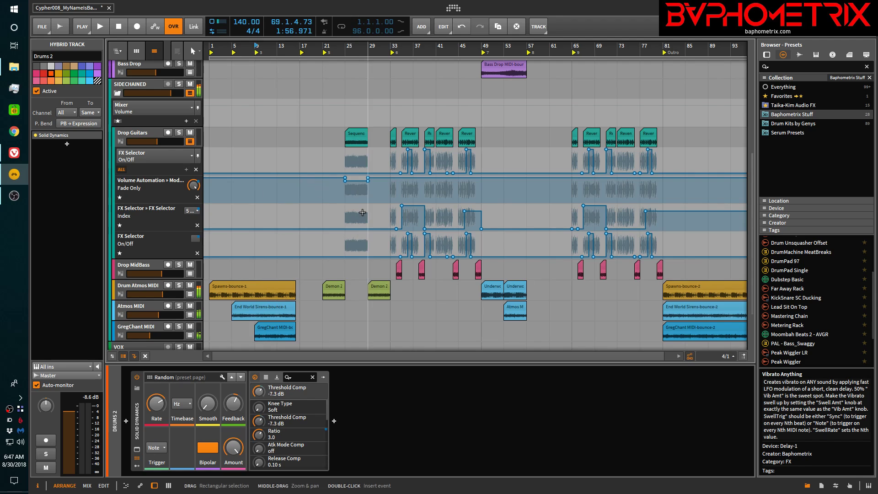
- Inspect the tracks up close around bar 28, place the time marker at 28.1.4 and show the whole arrangement again
scroll(362, 212, up, 10)
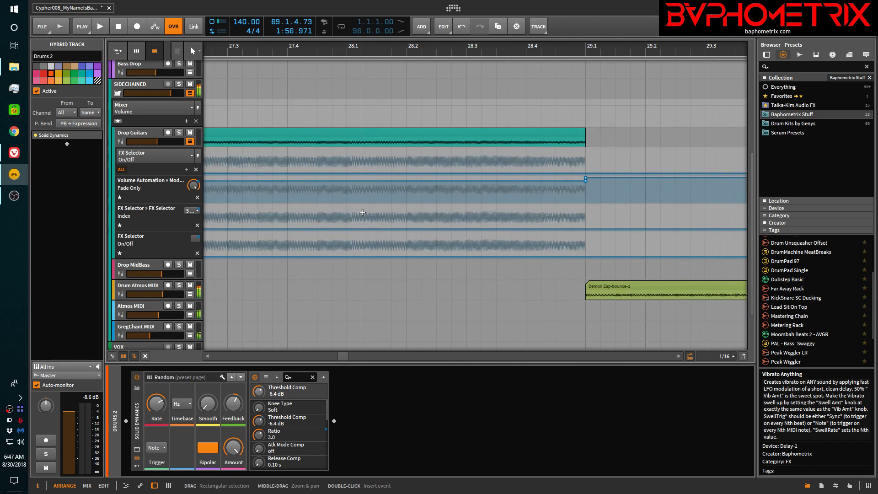
scroll(363, 212, down, 3)
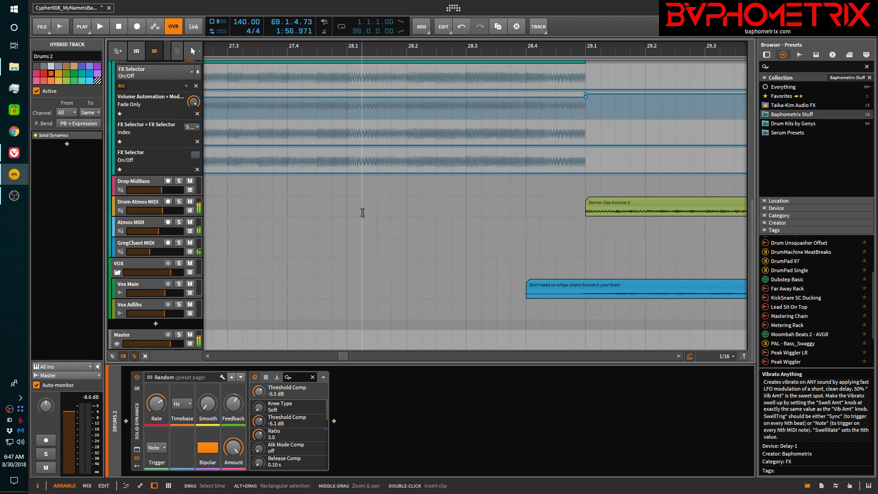
scroll(362, 212, up, 10)
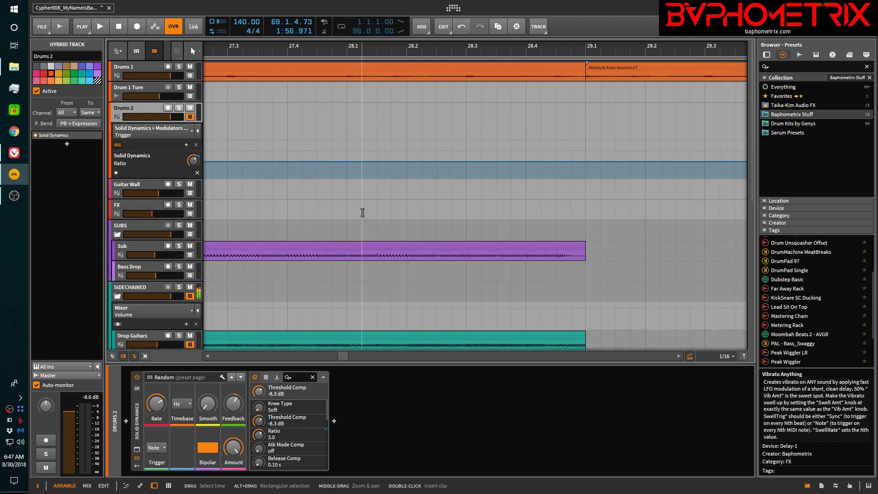
click(389, 173)
key(z)
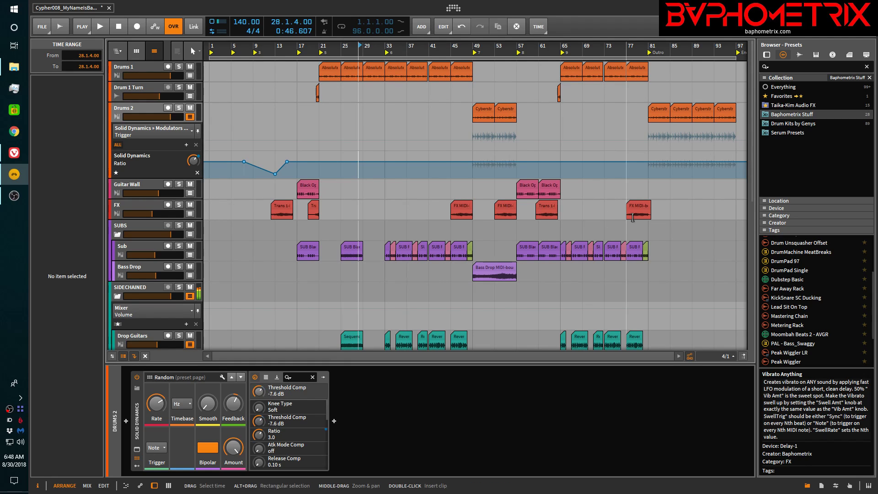
- Show the SUB Revenge-bounce-4 clip from bar 77 of Sub in the clip editor and briefly play the song from bars 33 and 49
click(635, 254)
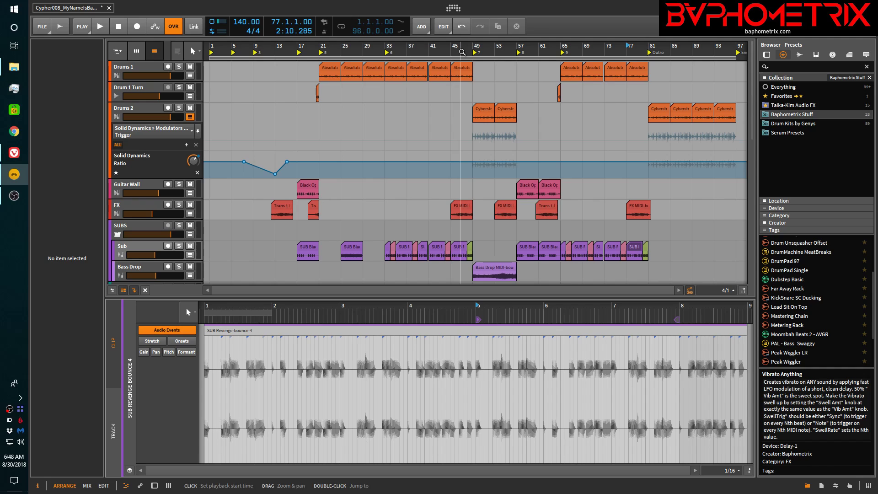
key(space)
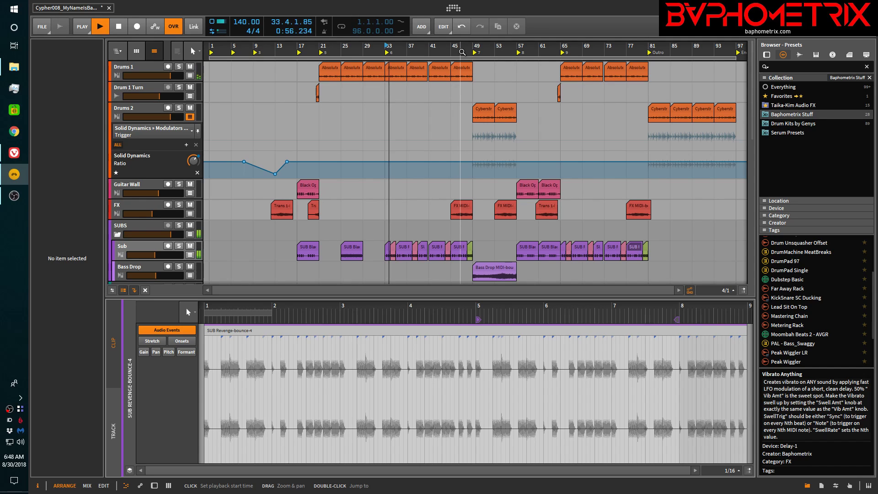
key(space)
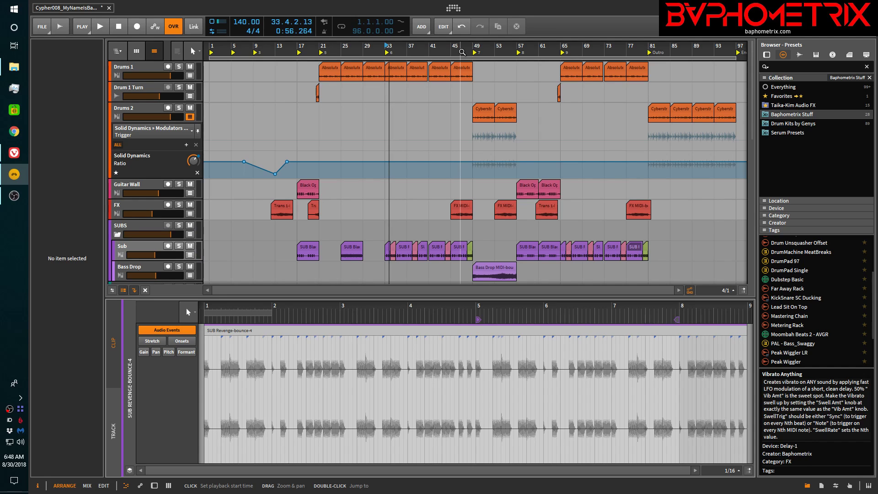
key(space)
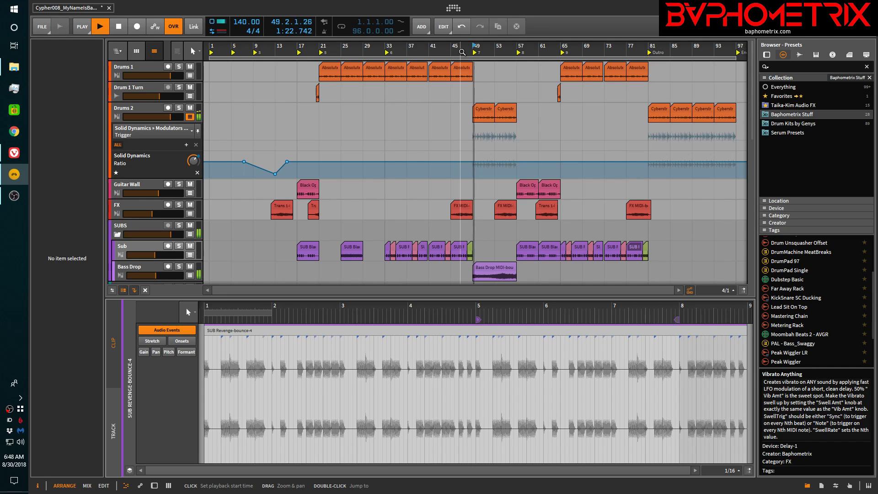
key(space)
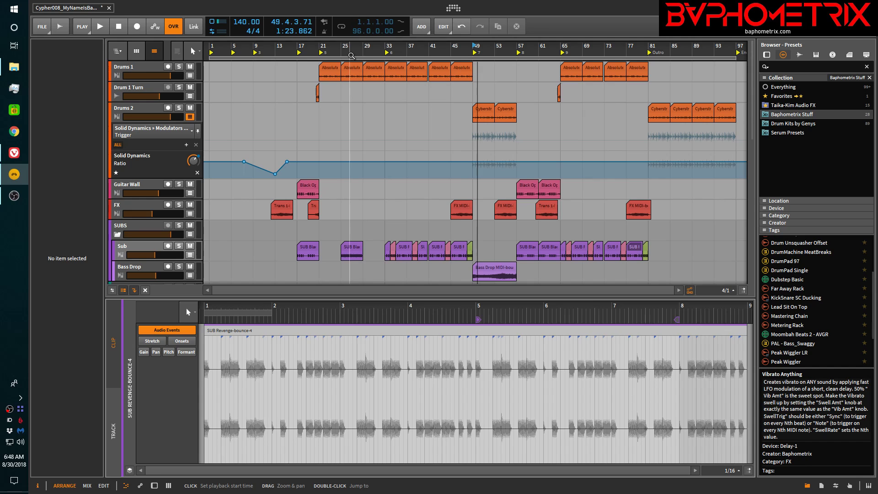
- Check the workflow shortcuts entry in The Bitwig Handbook document in the web browser, and return to the Bitwig project
click(11, 153)
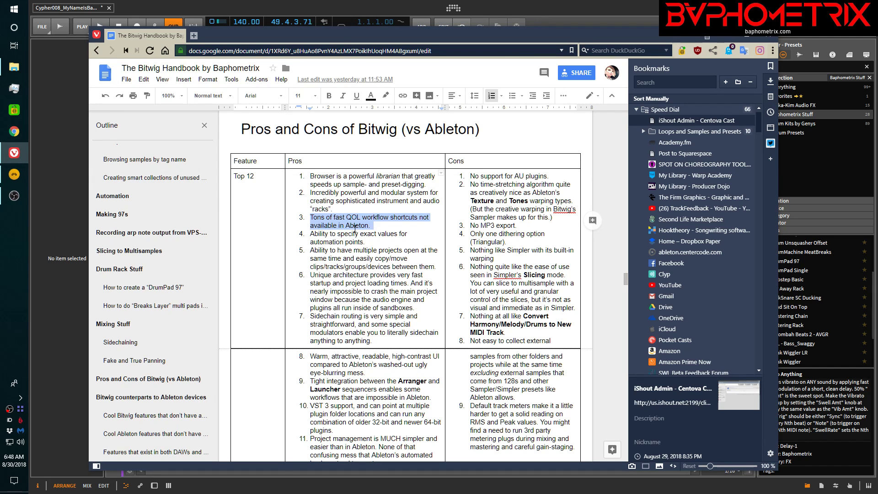
click(246, 11)
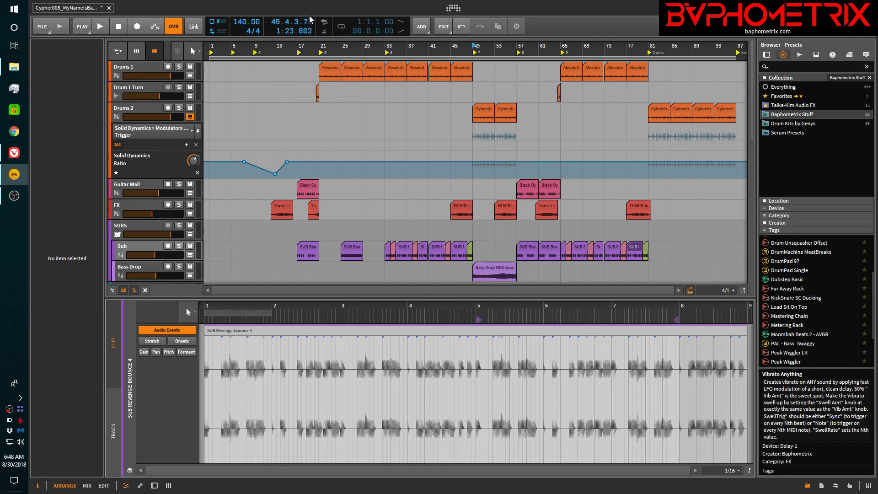
- Hide the clip editor, the preset browser and all the tracks' automation lanes so the arrangement fills the window
key(e)
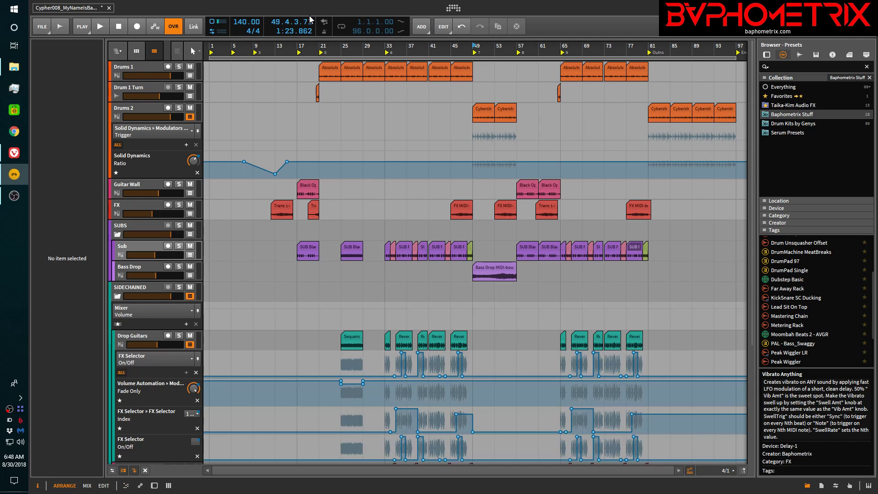
key(b)
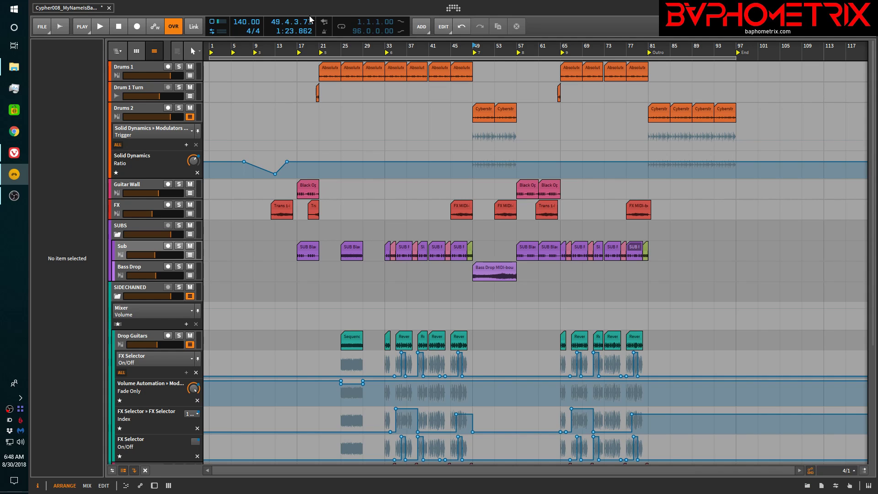
key(shift+l)
key(shift+l)
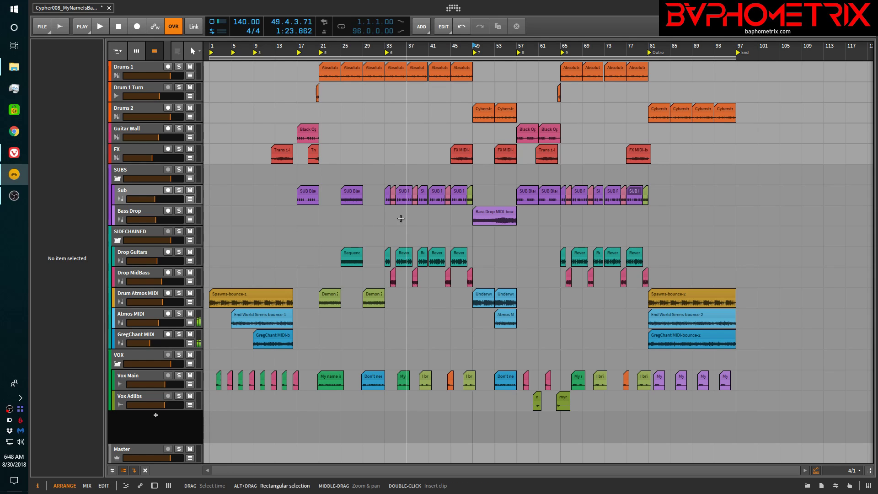
- Examine the arrangement at different zoom levels, set the time marker at 13.1.3 and fit the whole song in view
scroll(400, 219, up, 3)
scroll(401, 218, down, 3)
scroll(401, 218, down, 5)
scroll(401, 218, up, 12)
scroll(401, 219, down, 12)
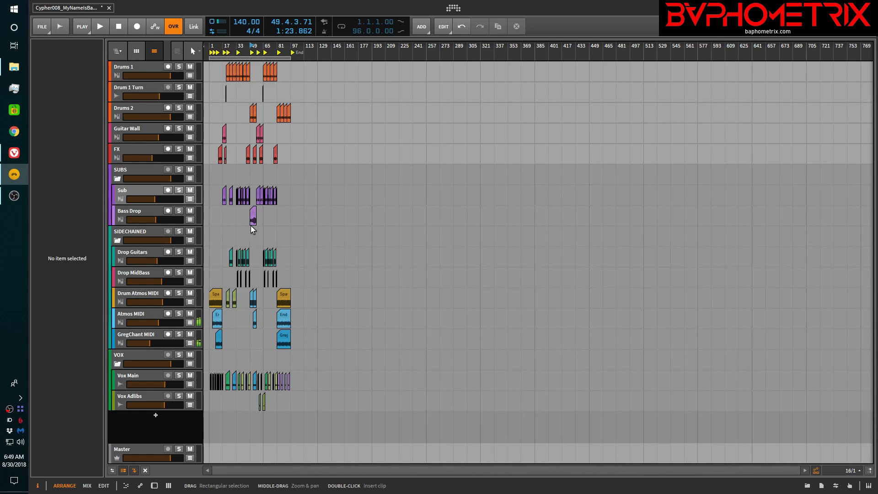
scroll(216, 218, up, 11)
scroll(216, 218, up, 2)
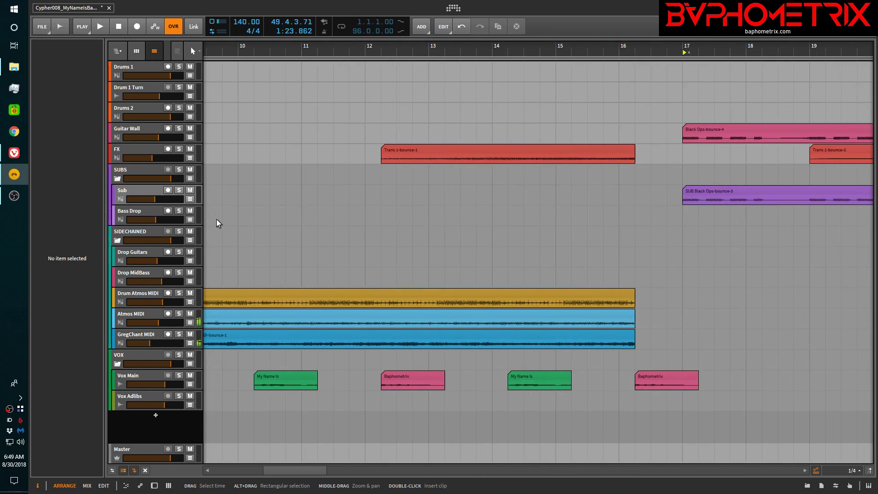
scroll(216, 218, down, 4)
scroll(216, 218, up, 8)
scroll(216, 219, right, 10)
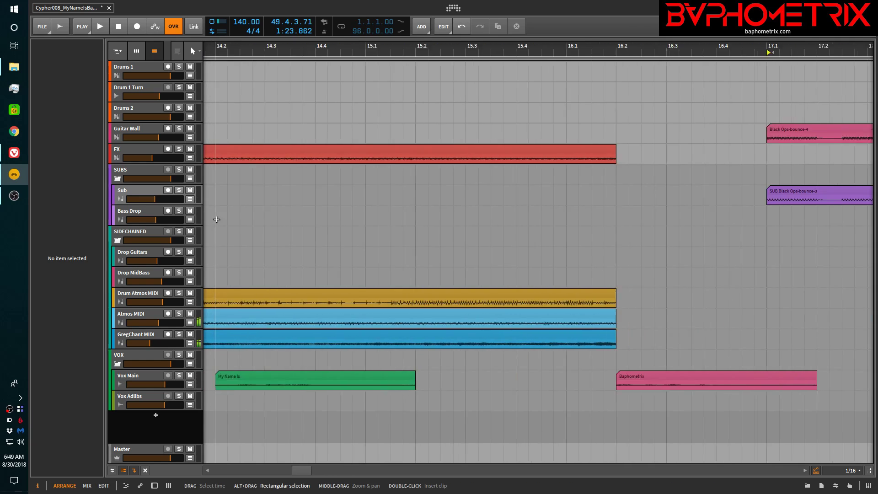
scroll(216, 219, left, 4)
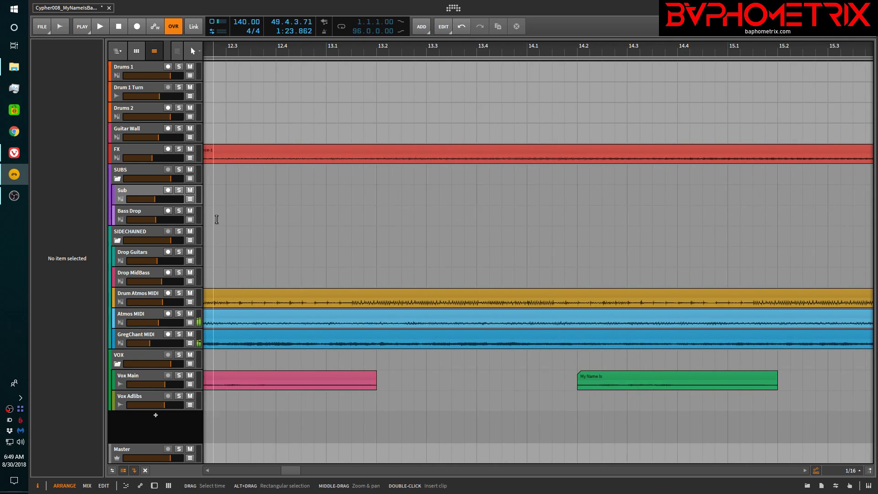
click(351, 194)
key(z)
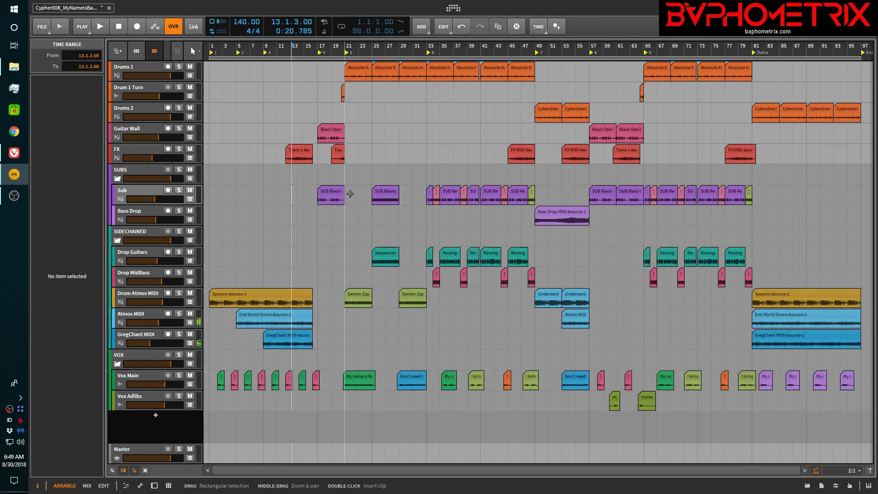
- Play the song briefly from about bar 47, stop it and return the play position to the beginning
click(526, 45)
key(space)
key(space)
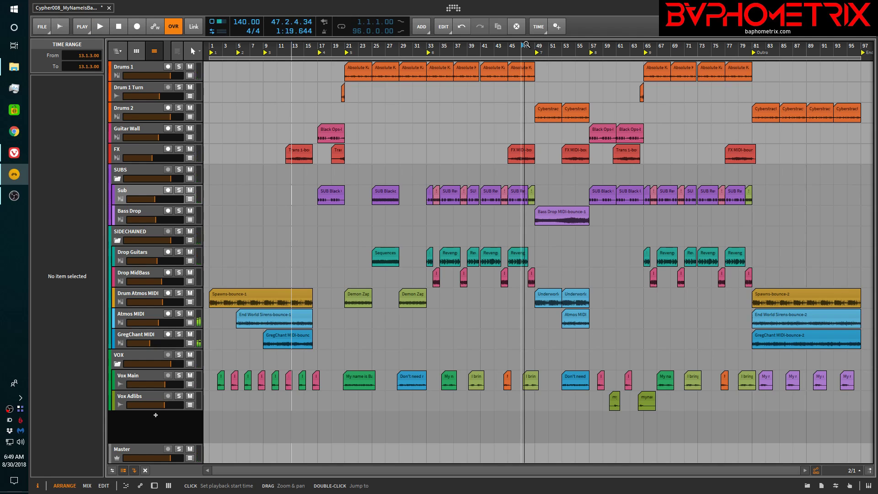
key(Home)
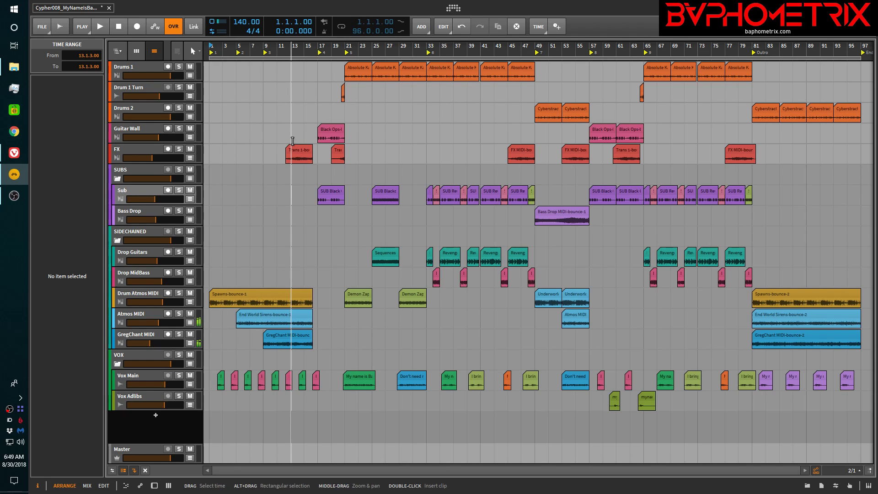
- Show the device chain of the track holding the Spawns-bounce-1 clip, and switch to that clip's audio events in the editor
key(d)
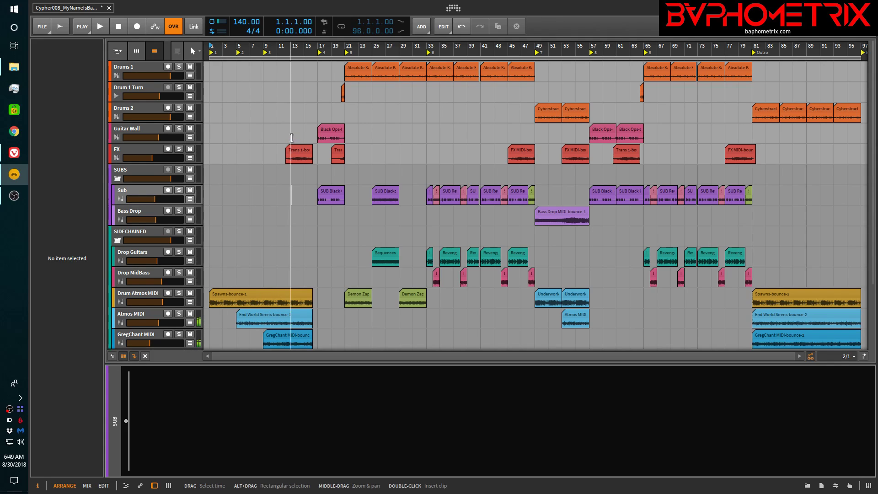
click(274, 297)
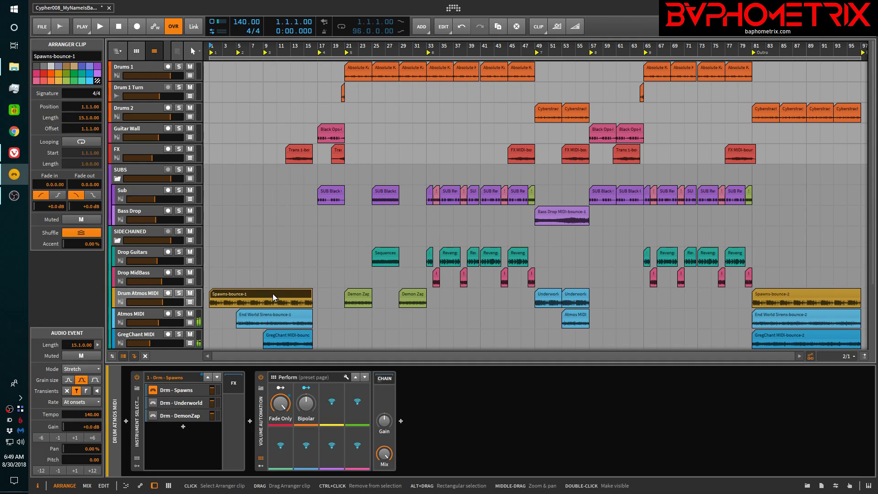
key(e)
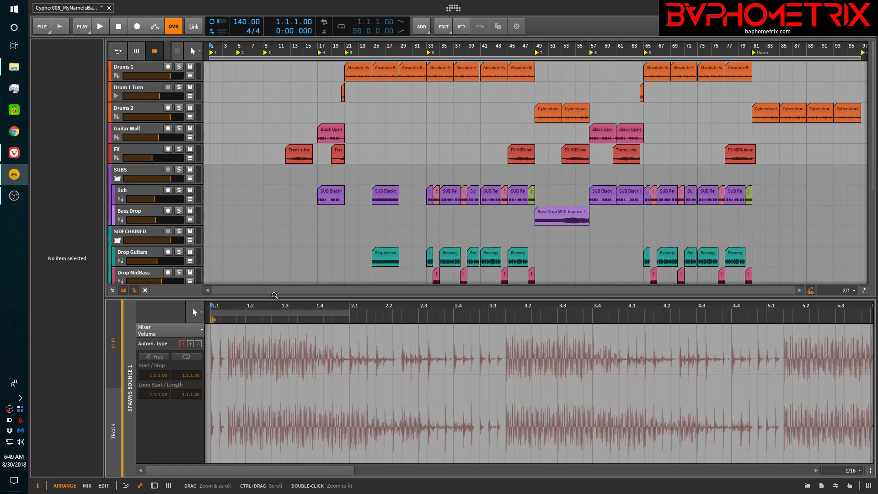
key(e)
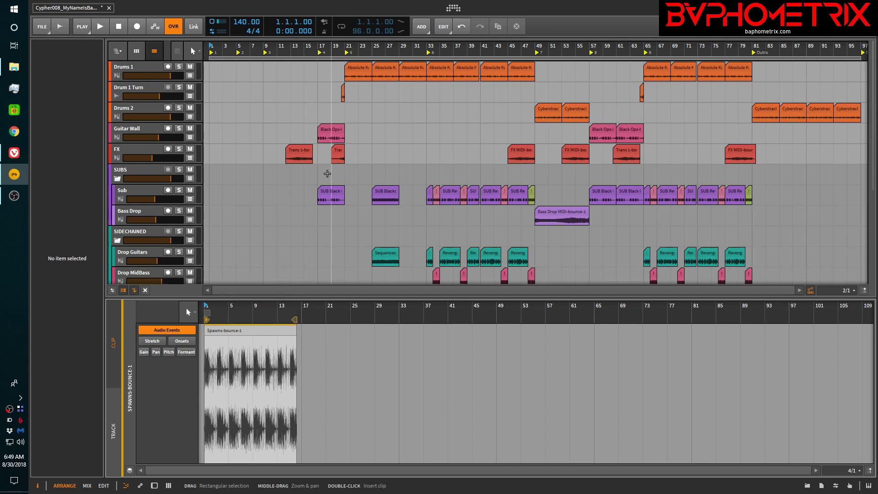
- Inspect the waveforms of the Drums 1 clip at bar 21 and the Sub clips at bars 25, 34, 66 and 48
click(143, 70)
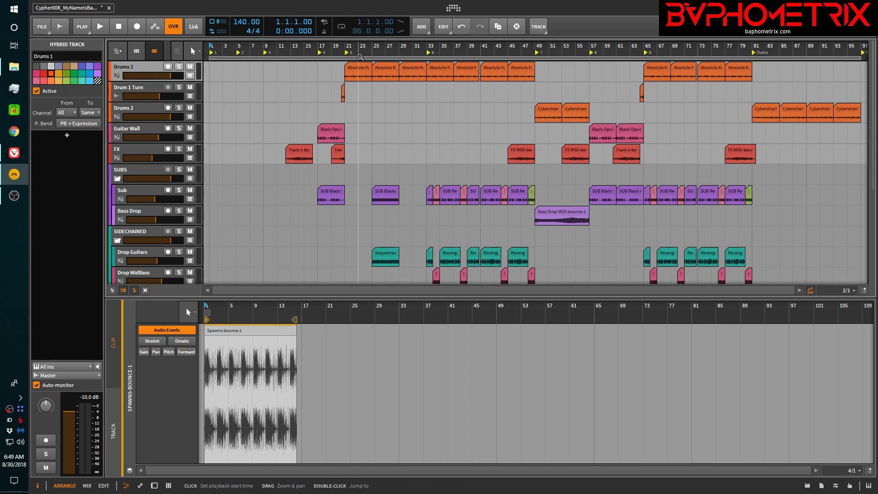
click(361, 70)
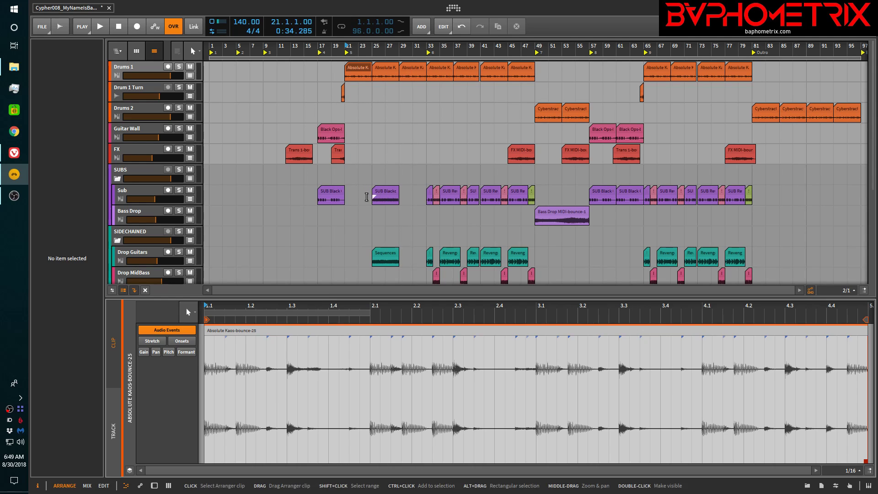
click(400, 192)
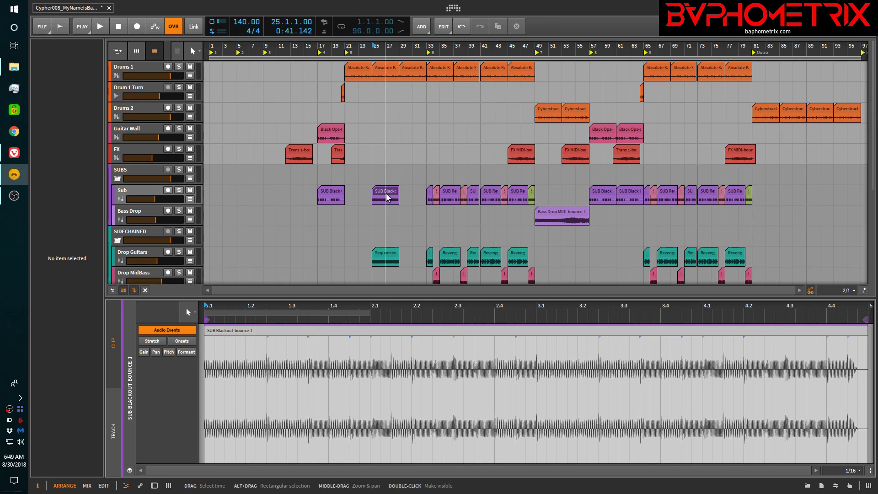
click(437, 192)
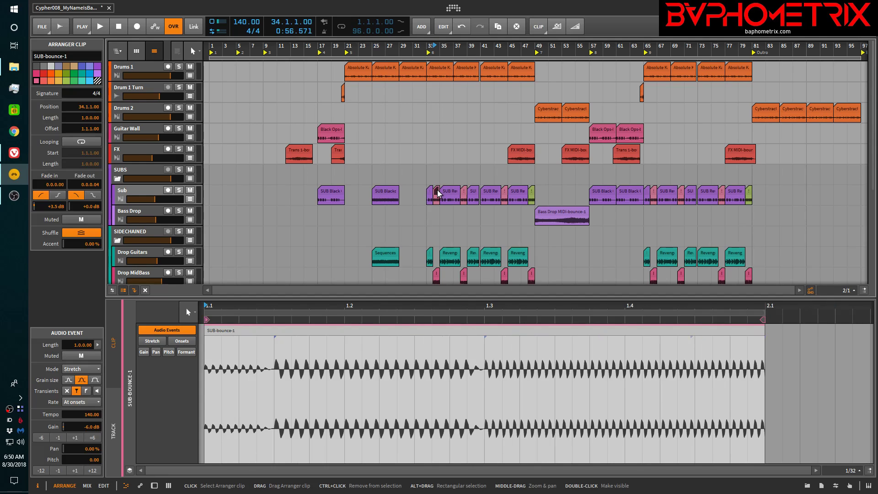
click(654, 193)
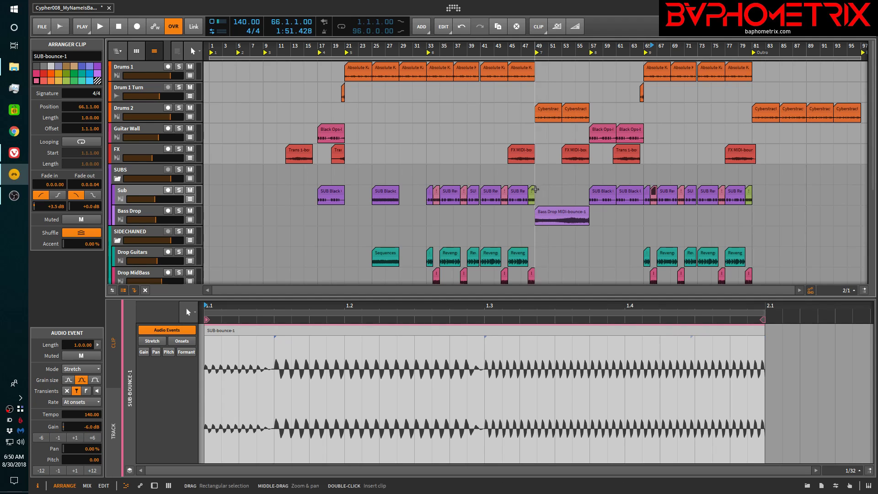
click(532, 194)
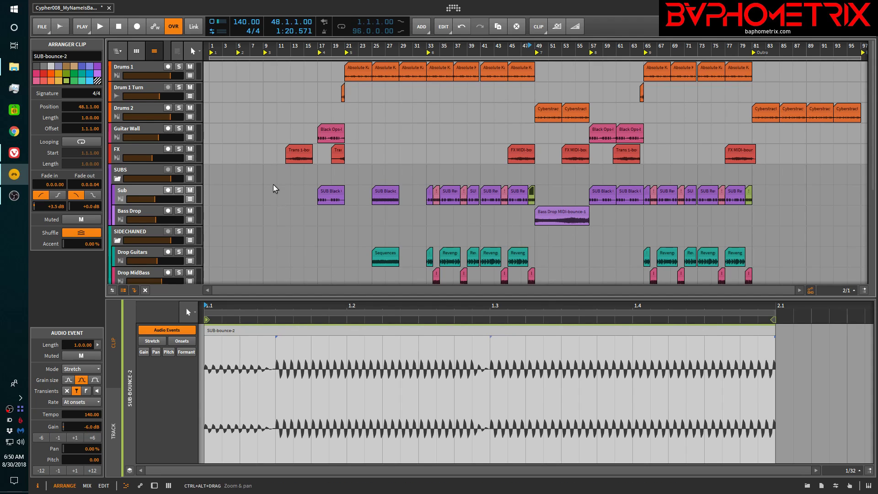
- Play the song briefly from bar 48, stop it and show the Sub track's device chain instead of the clip editor
key(space)
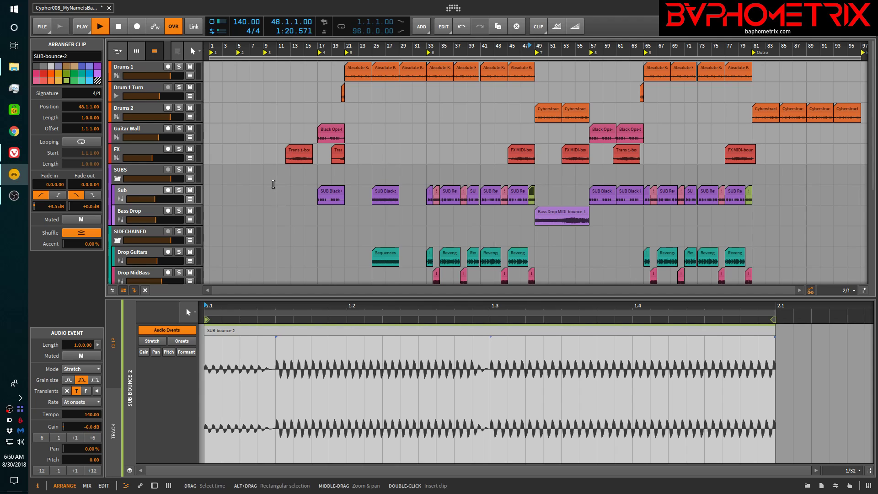
key(space)
click(272, 181)
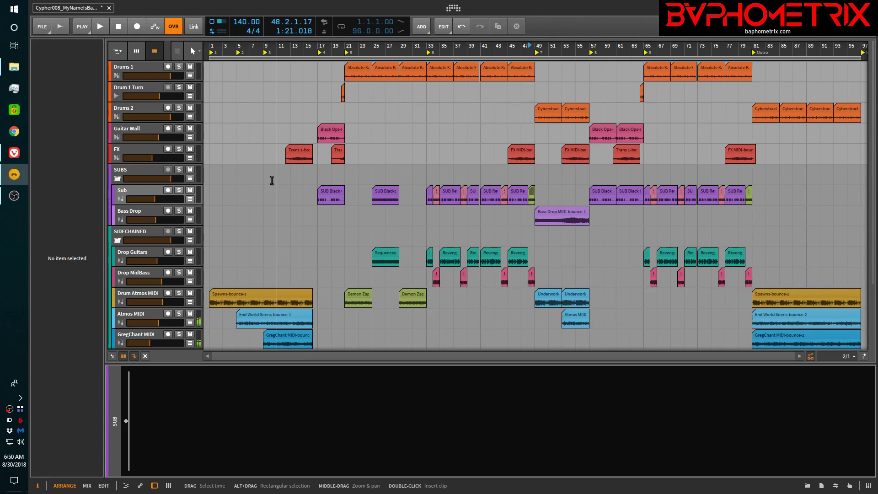
- Cycle through the Edit and Mix views and return to the Arrange view
key(alt+3)
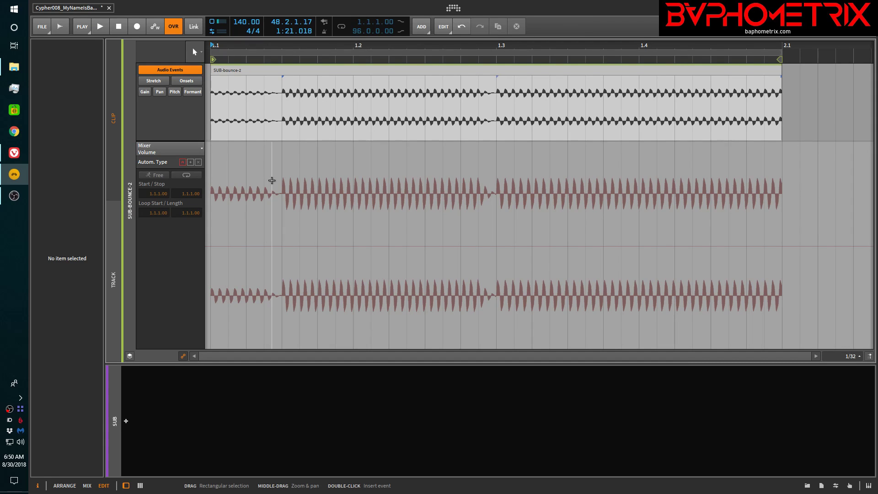
key(alt+2)
key(alt+1)
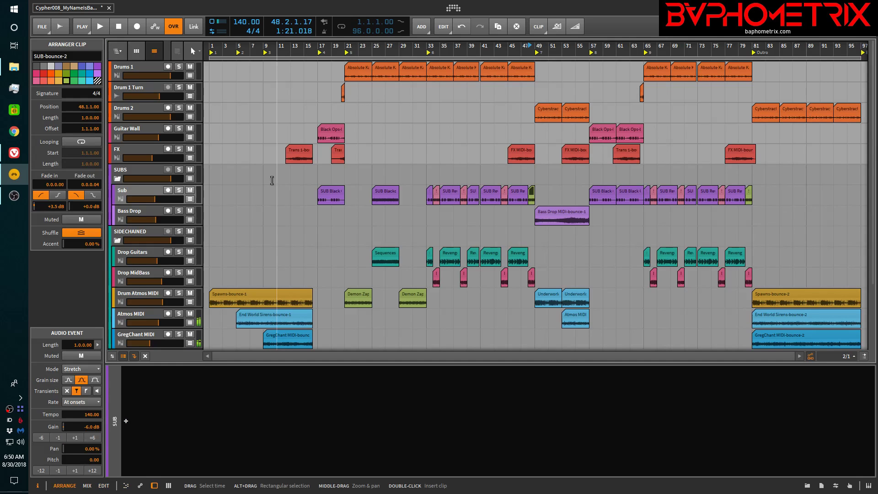
- Go through the Edit and Mix views once more, ending in the Arrange view
key(alt+3)
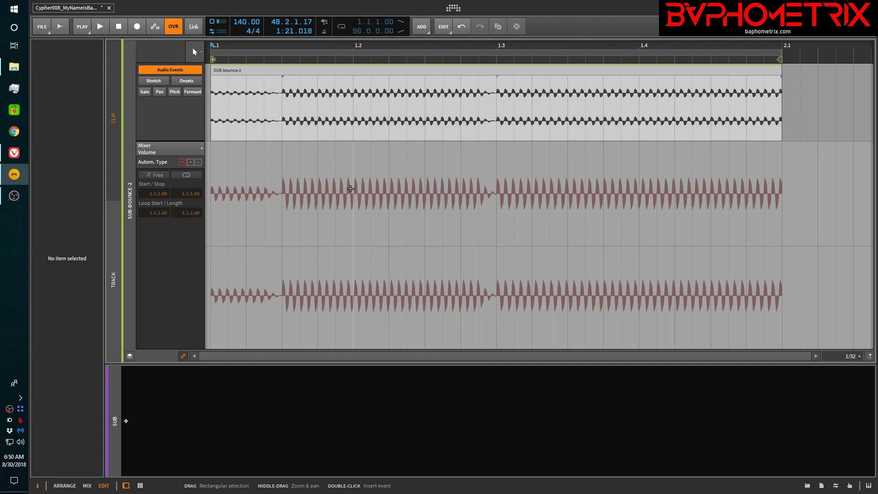
key(alt+2)
key(alt+1)
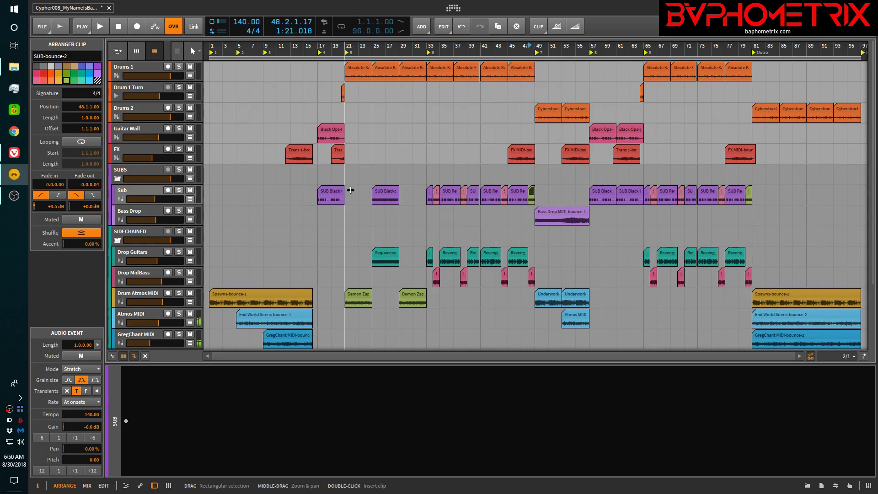
- Switch to the Bitwig Handbook document, highlight the point about exact values for automation points, and return to Bitwig Studio
click(14, 153)
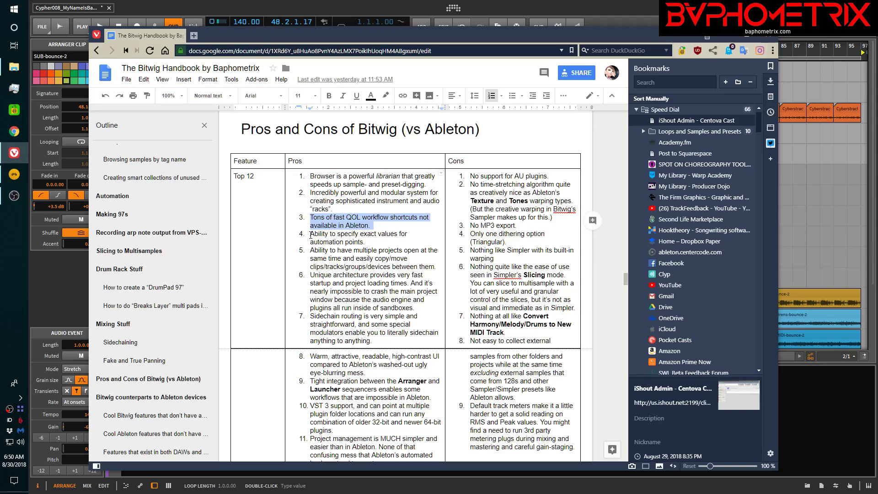
drag(311, 234, 366, 242)
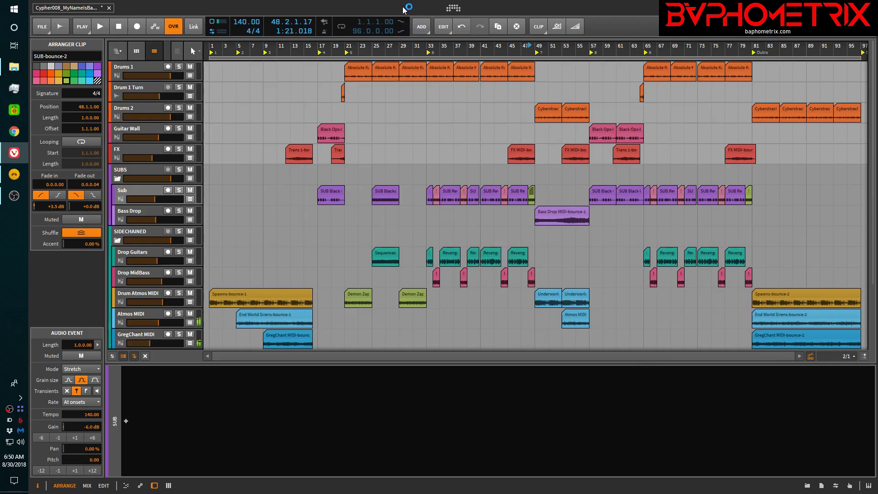
click(408, 6)
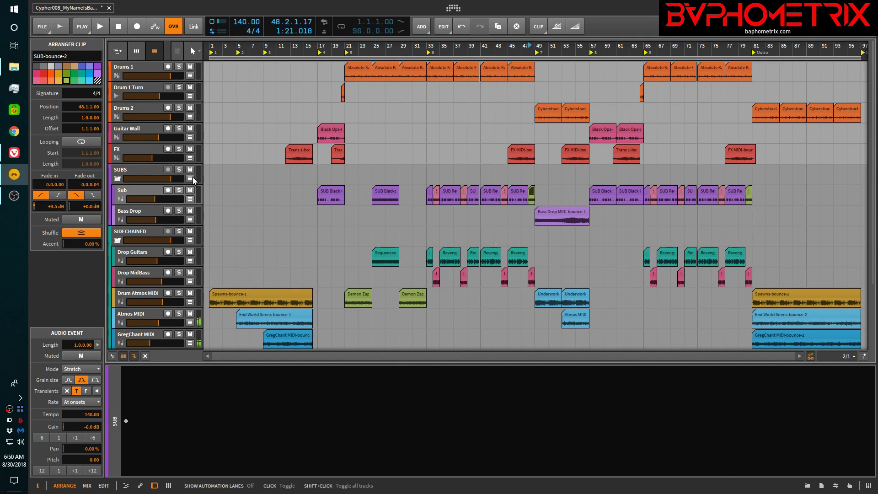
- Show the Drop Guitars track's automation lanes and select the two lower Fade Only points at bars 25 and 29
click(190, 261)
scroll(325, 256, down, 3)
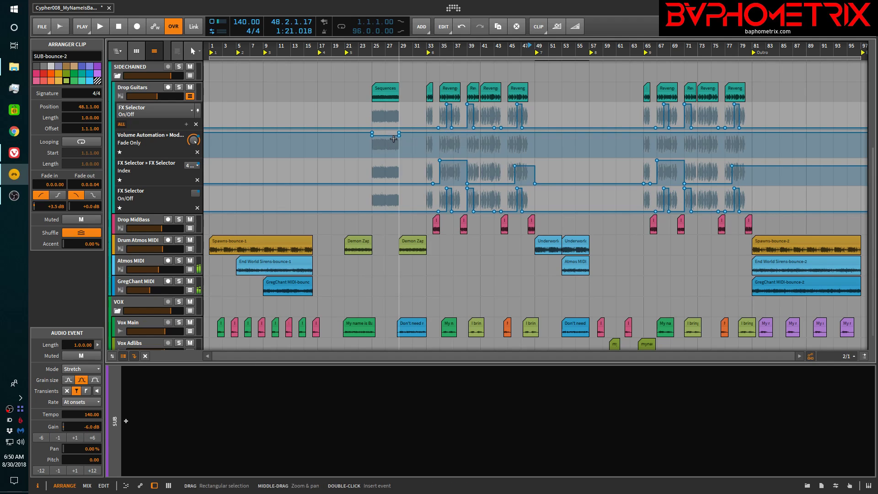
drag(404, 140, 371, 136)
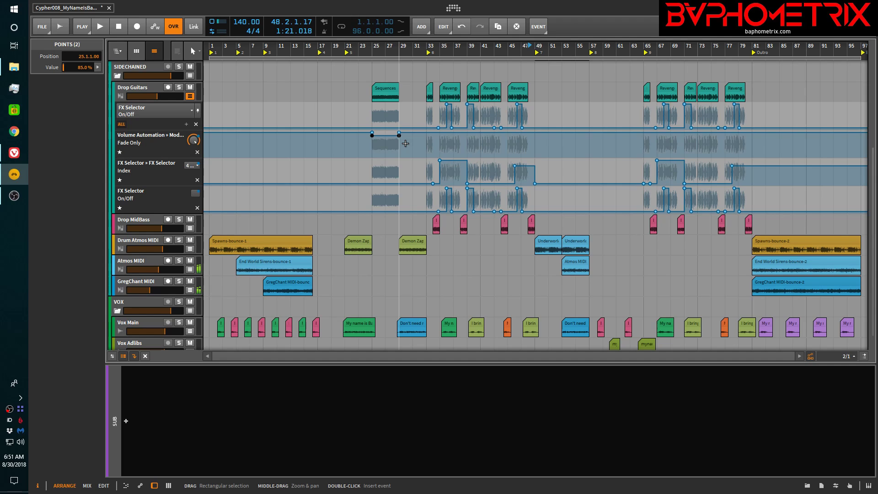
mouse_move(400, 139)
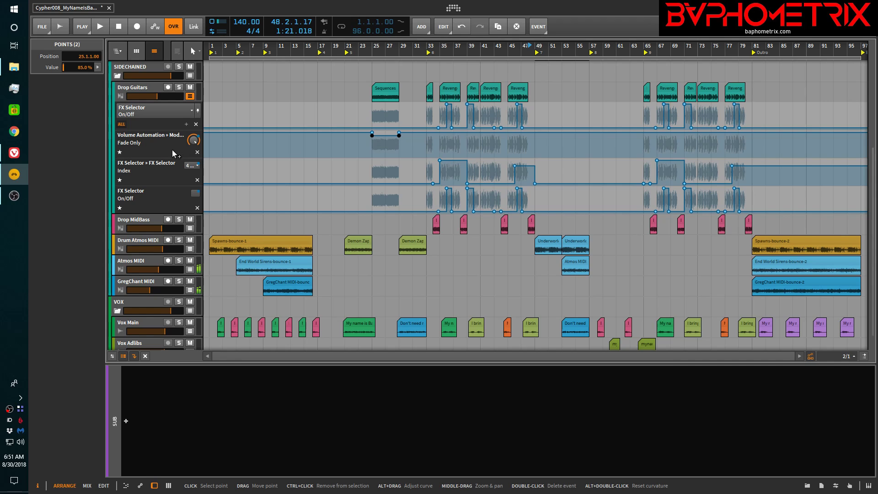
- Enlarge the Fade Only automation lane for a closer look and shrink it back to its original height
drag(159, 156, 150, 268)
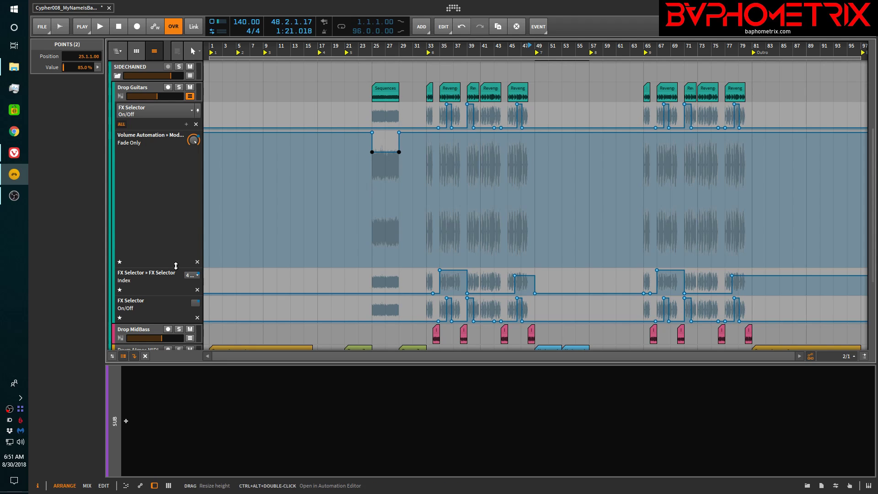
drag(176, 265, 176, 157)
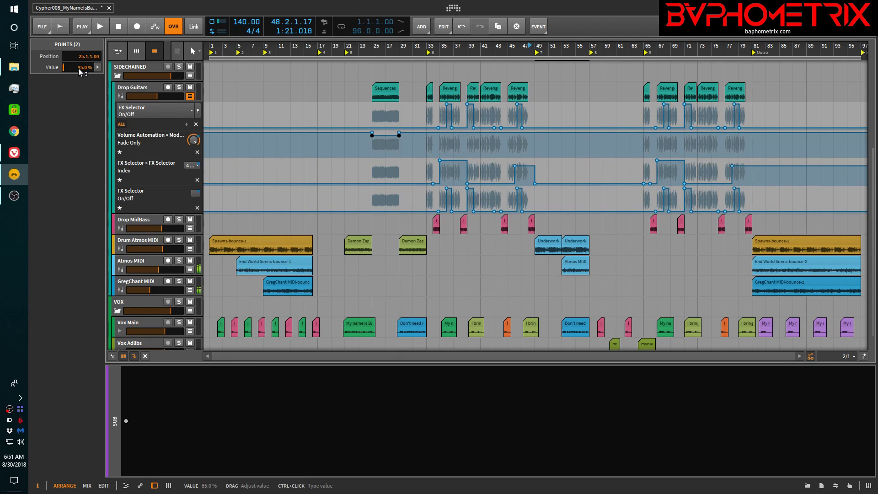
- Set the two selected Fade Only points to exactly 79 %, and lower them together by hand to about 36.5 %
ctrl+click(78, 67)
text(79)
key(Return)
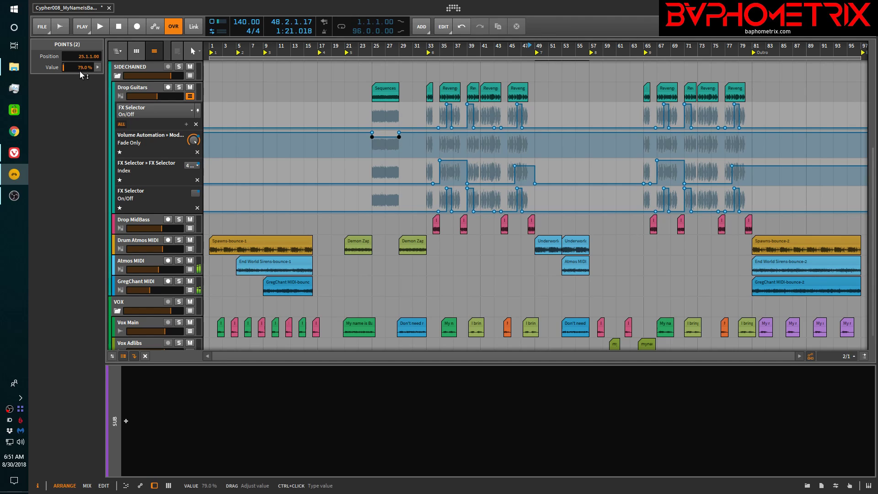
mouse_move(386, 138)
mouse_down()
mouse_move(385, 155)
mouse_move(385, 137)
mouse_move(386, 147)
mouse_up()
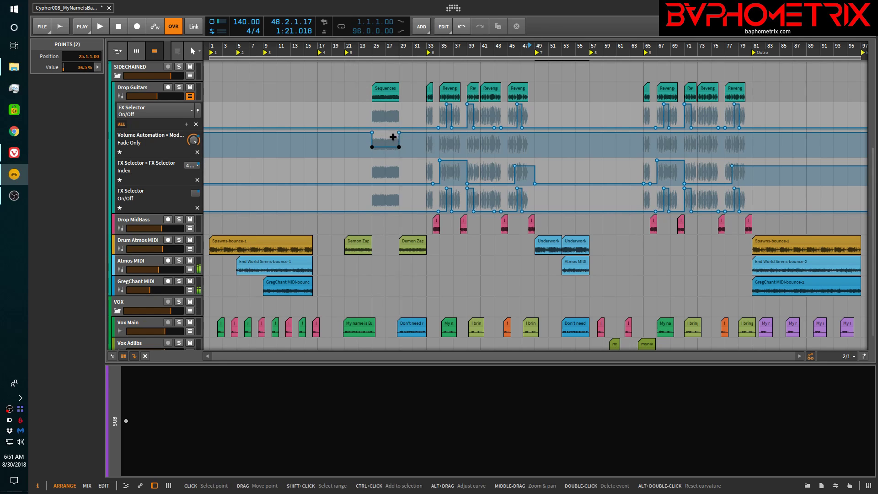
- Select the five FX Selector Index points between bars 33 and 49 and shift them earlier to position 32.3.1.00
drag(421, 153, 554, 185)
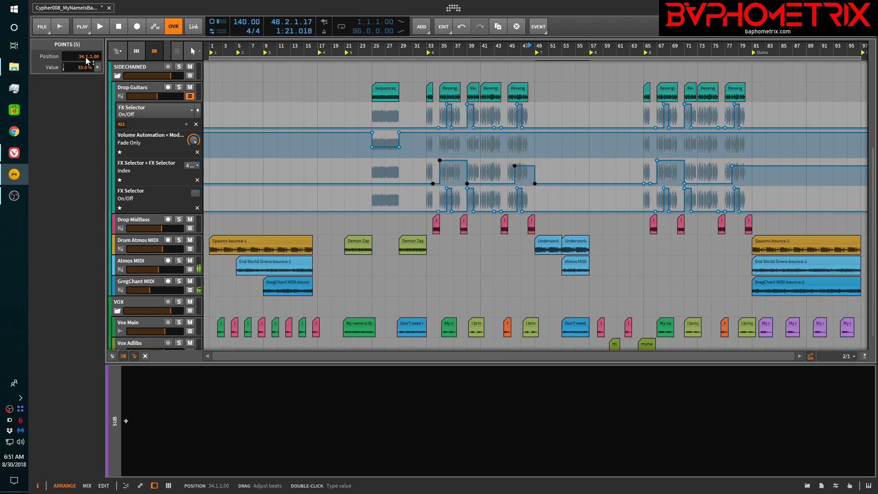
mouse_move(89, 60)
mouse_down()
mouse_move(88, 77)
mouse_move(88, 49)
mouse_move(89, 65)
mouse_up()
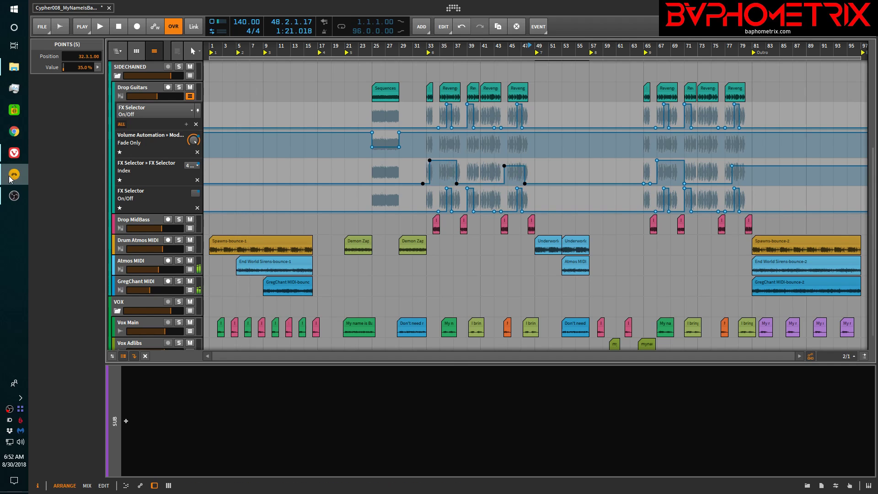
- Switch to the handbook document, highlight the point about having multiple projects open at once, and return to Bitwig Studio
mouse_move(18, 178)
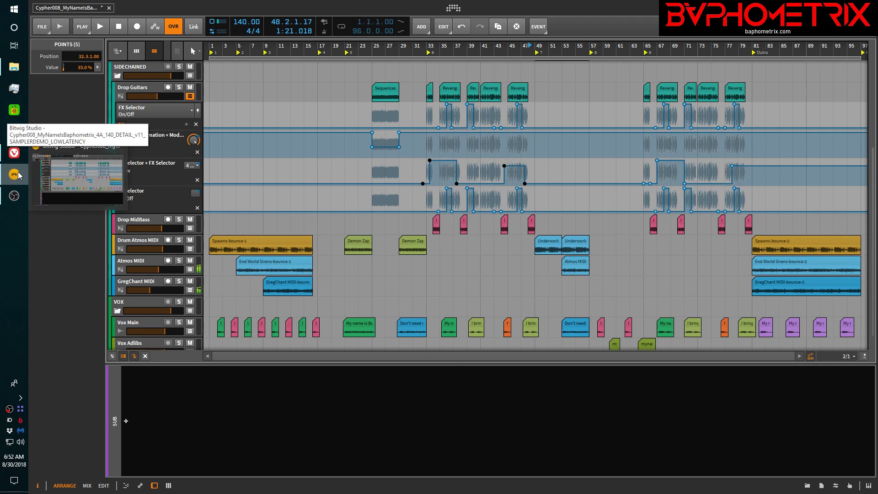
click(14, 152)
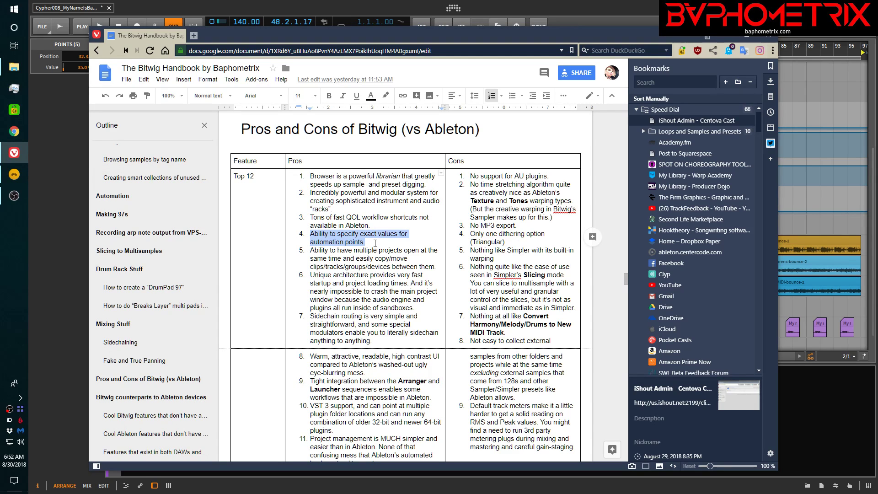
drag(311, 251, 420, 261)
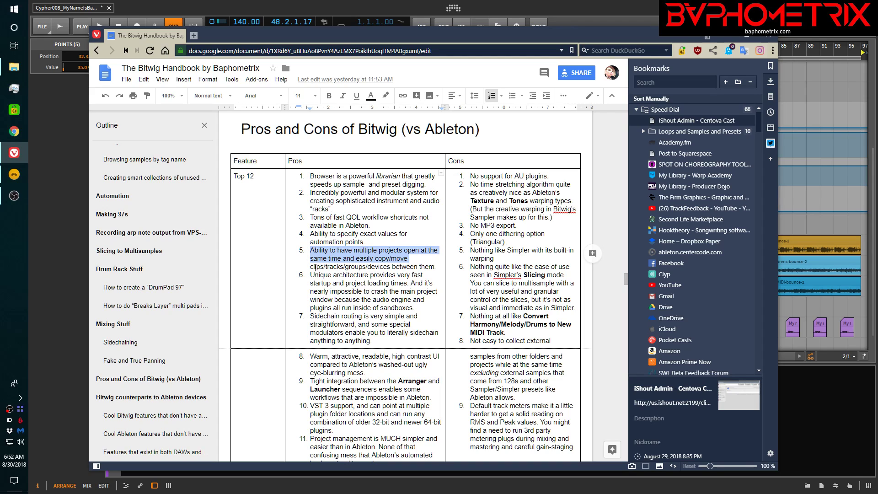
drag(314, 267, 391, 261)
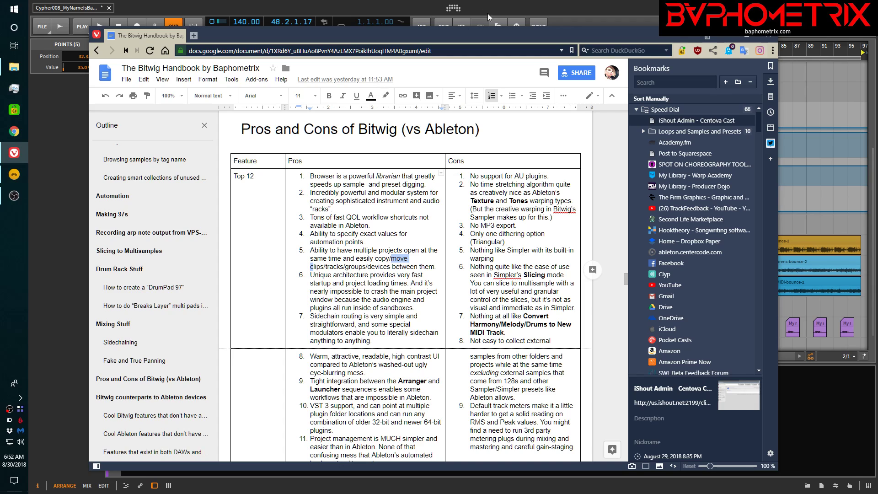
click(403, 8)
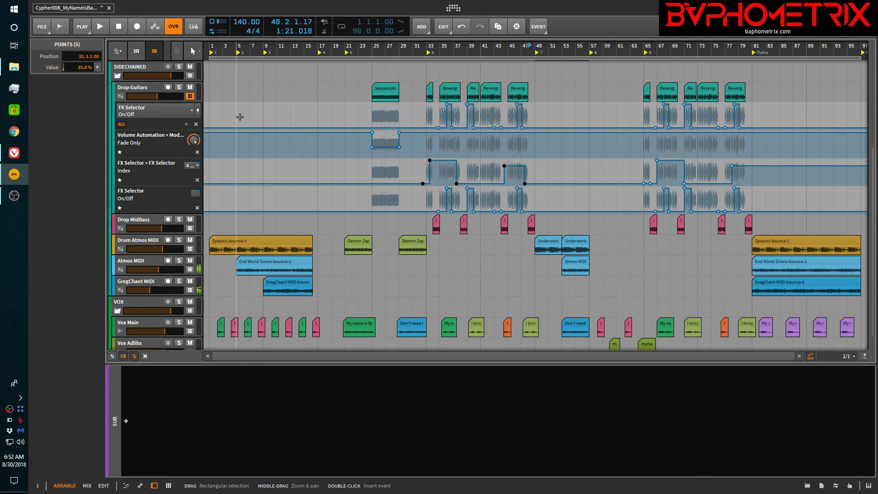
- Hide the automation lanes of the tracks in the arrangement
scroll(239, 117, up, 4)
key(a)
key(shift+a)
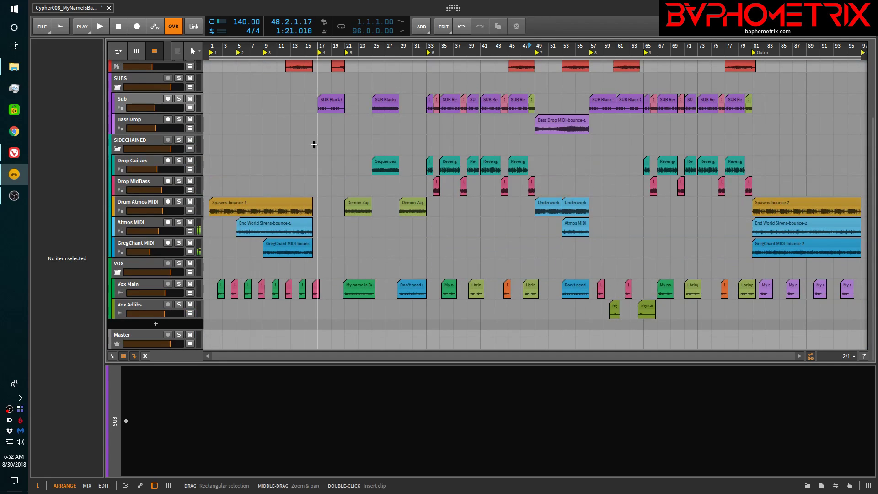
scroll(314, 144, up, 2)
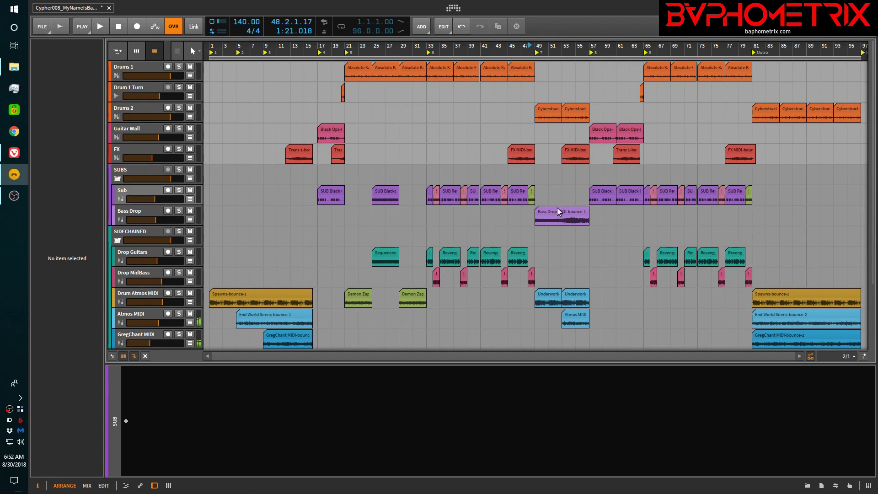
- Open Cypher008_MyNameIsBaphometrix_4A_140_DEMO_v7_MIDI.bwproject alongside the current project, and flip to the original project and back
click(46, 29)
click(73, 54)
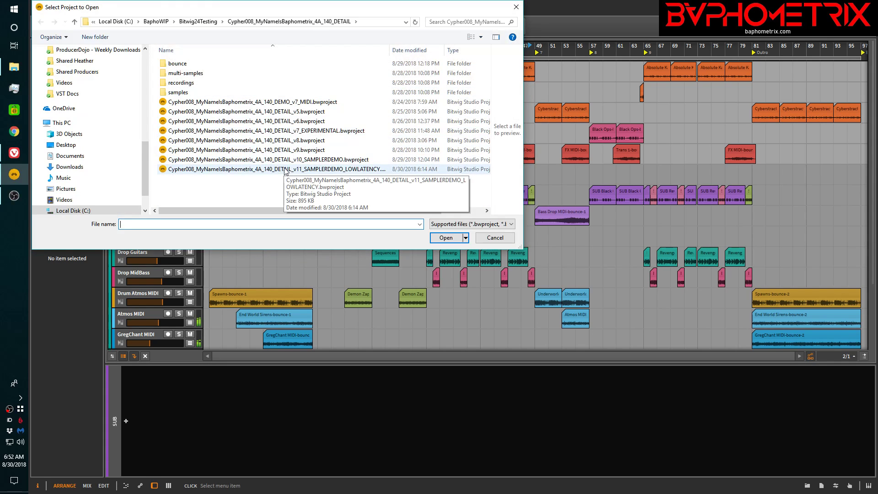
click(273, 103)
click(446, 238)
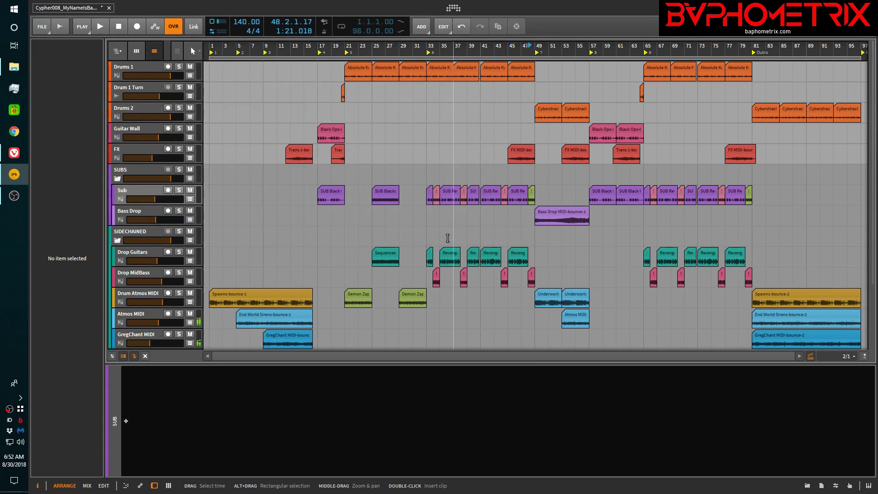
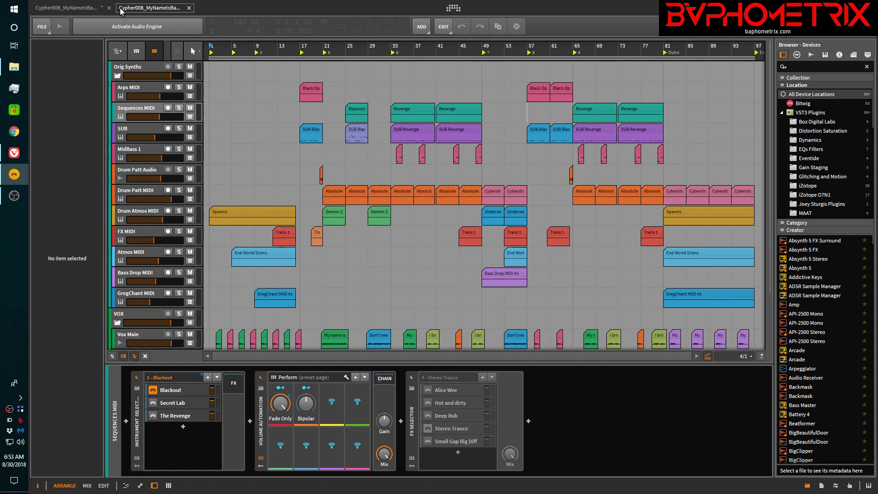
click(83, 9)
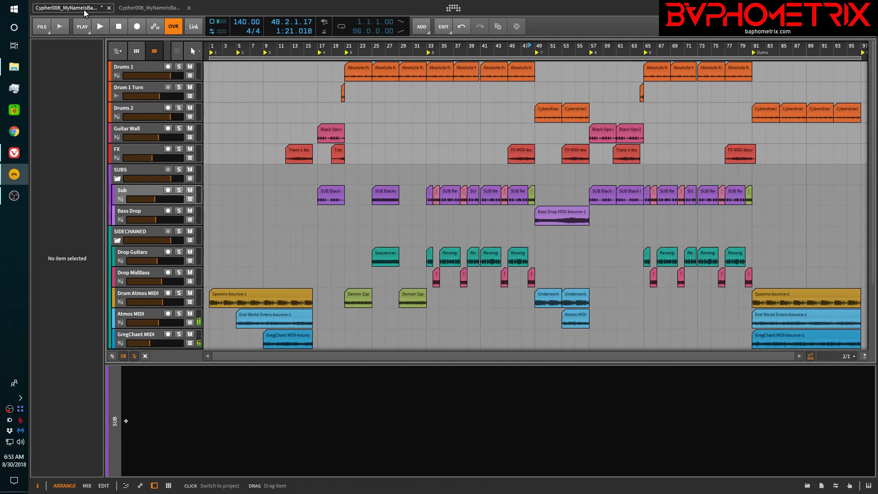
click(135, 9)
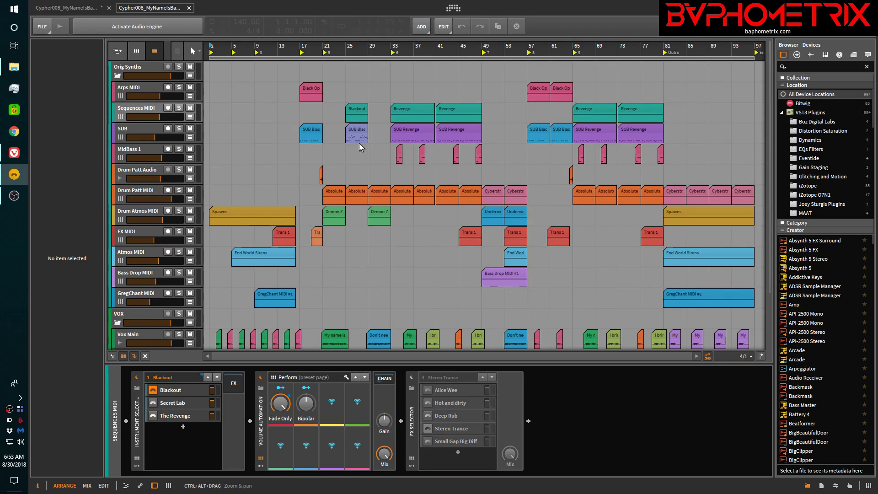
- Inspect the notes of the SUB Black Ops clip at bar 17 and the SUB track's Sampler device
click(311, 133)
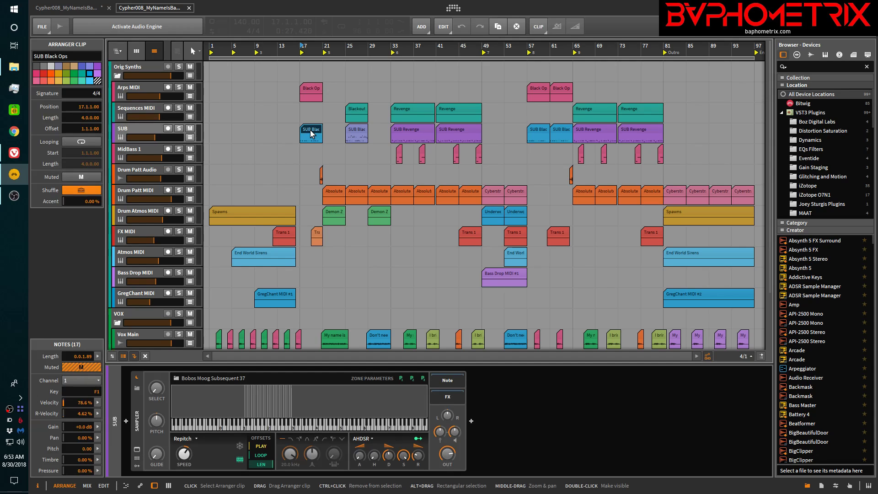
double_click(312, 133)
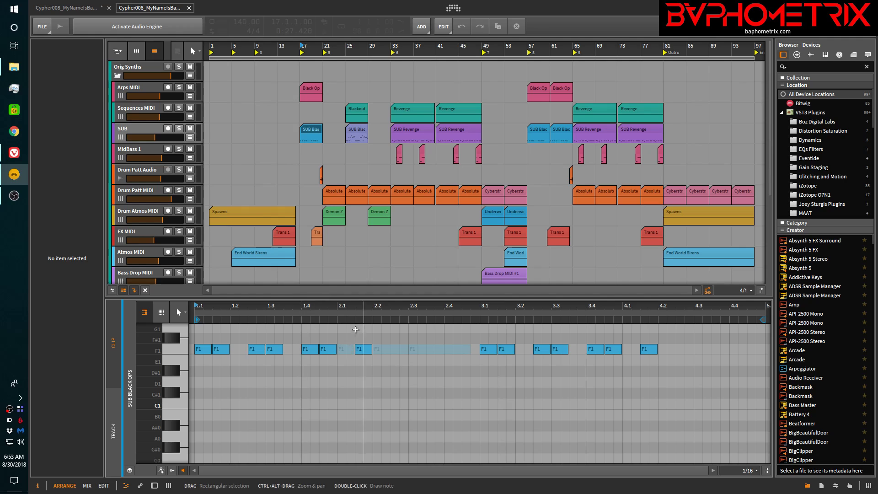
double_click(142, 127)
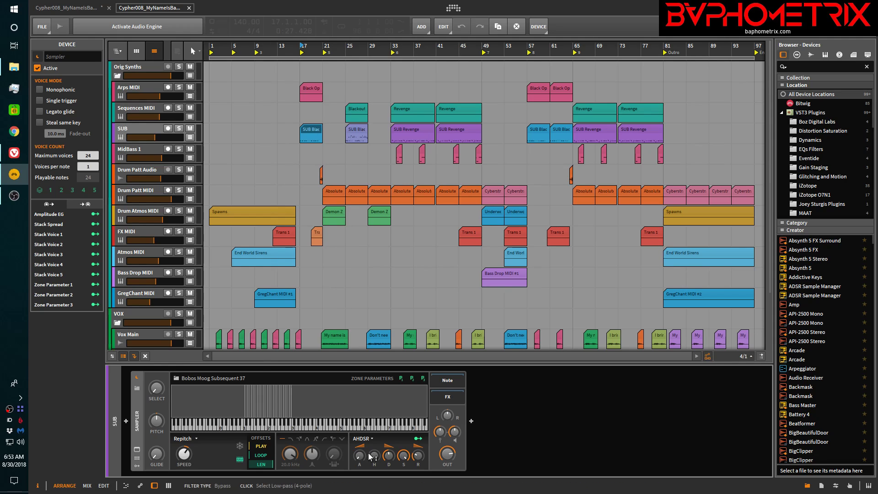
drag(366, 454, 366, 452)
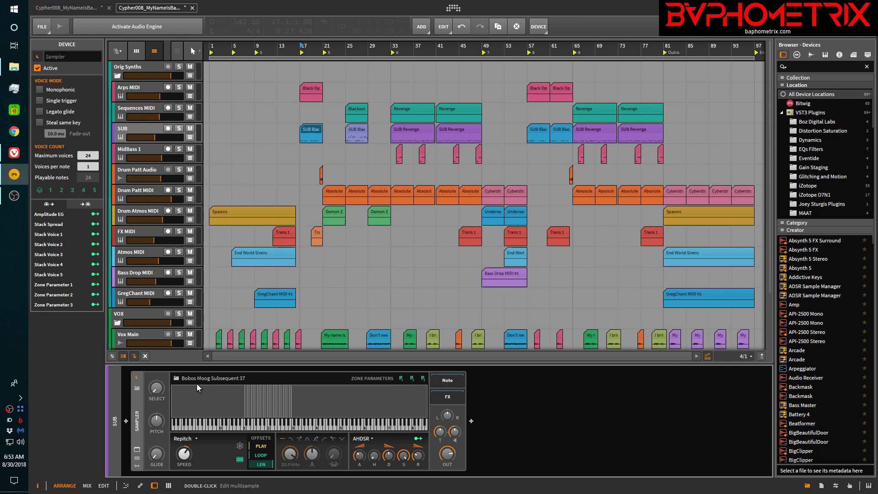
- Check the availability of the bounce commands for the SUB Black Ops clip at bar 17 and dismiss them
right_click(309, 131)
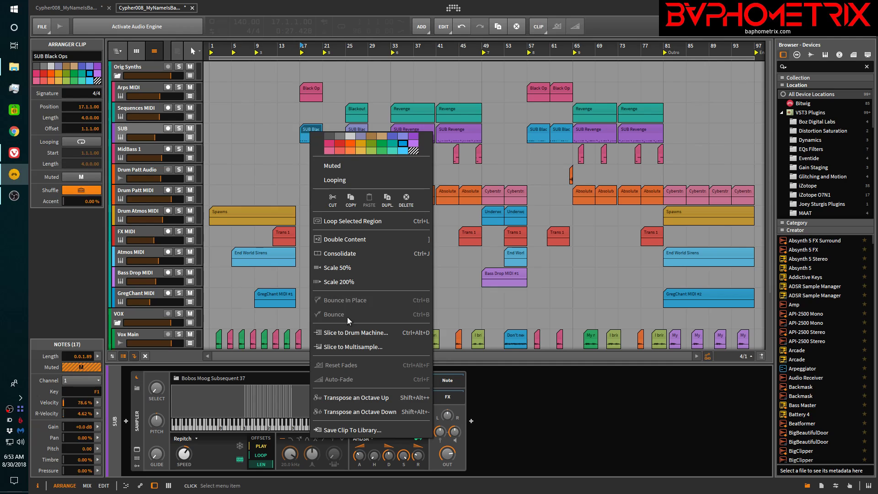
click(306, 128)
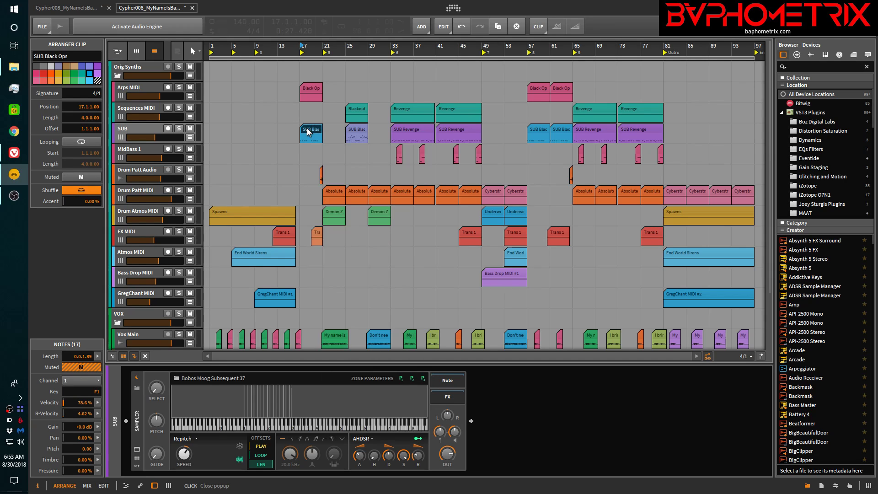
right_click(307, 129)
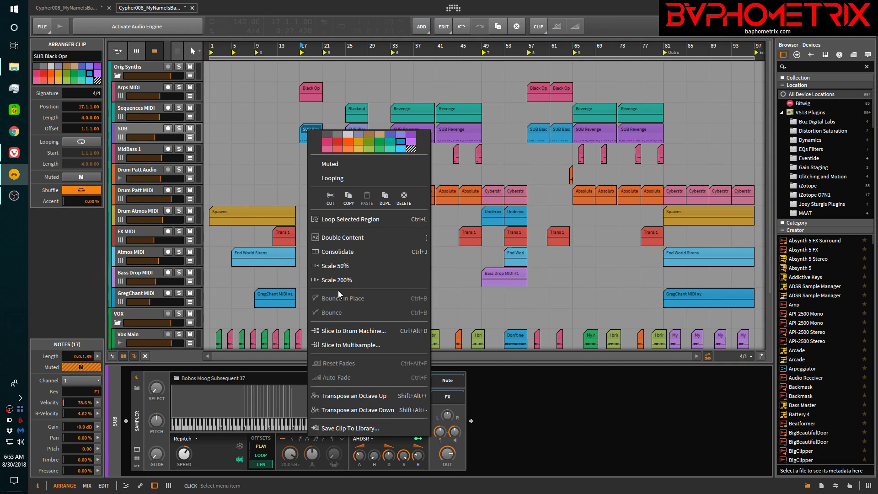
click(295, 128)
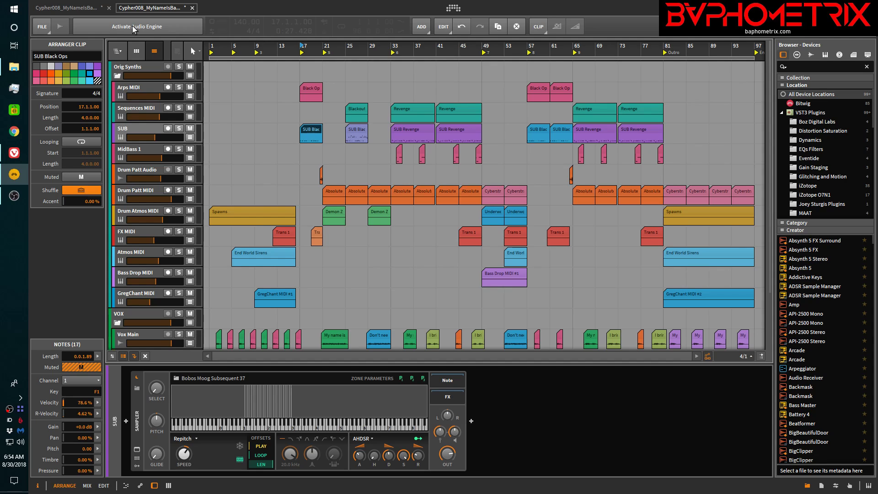
- Check the availability of the bounce commands for the audio clip at bar 20 on the Drum Patt Audio track and dismiss them
click(314, 174)
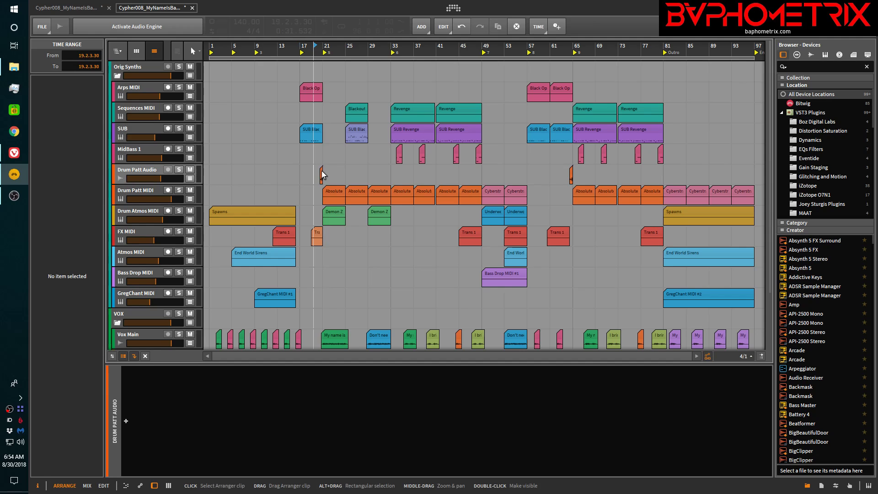
scroll(322, 171, up, 5)
click(316, 171)
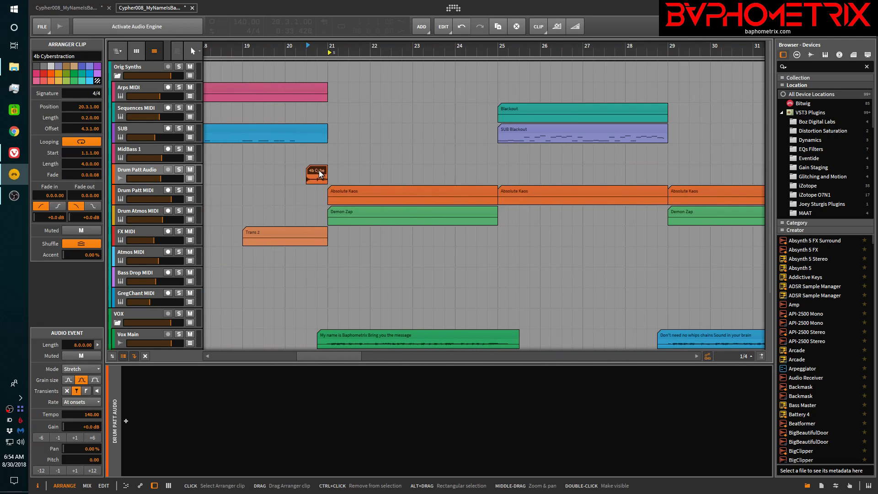
right_click(320, 174)
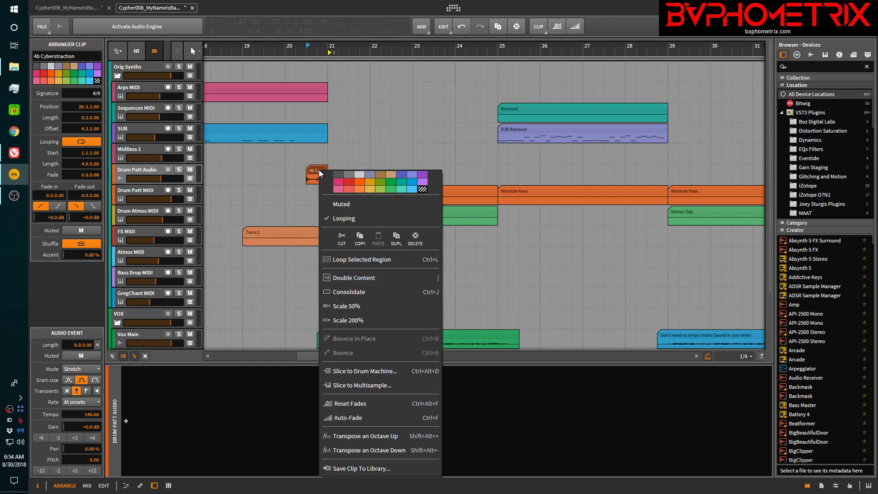
click(291, 173)
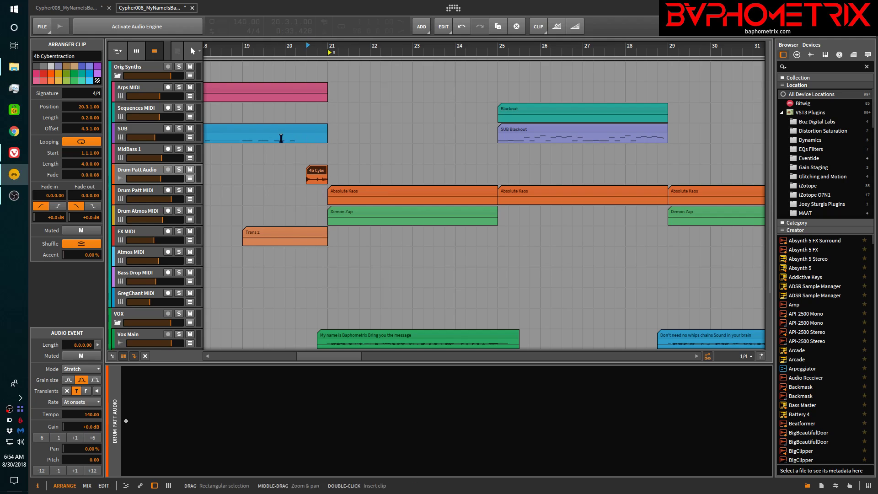
- Activate the audio engine for the second project and select the SUB Black Ops clip at bar 17
click(144, 28)
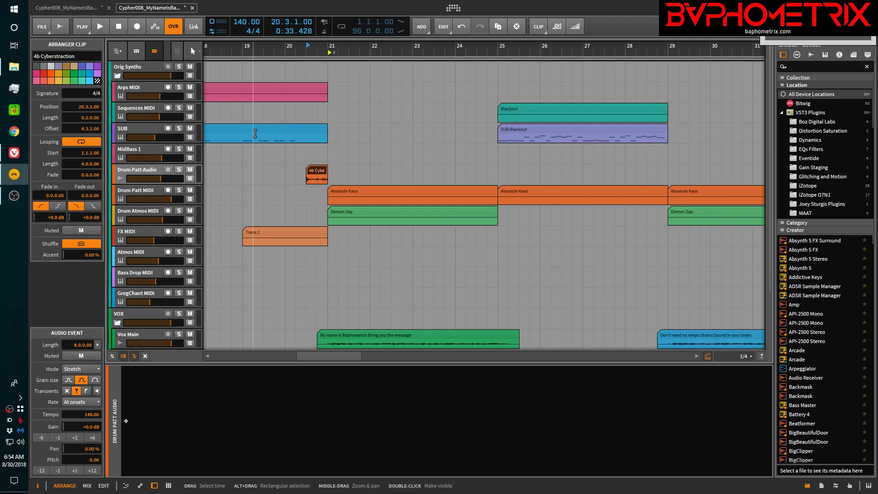
click(254, 132)
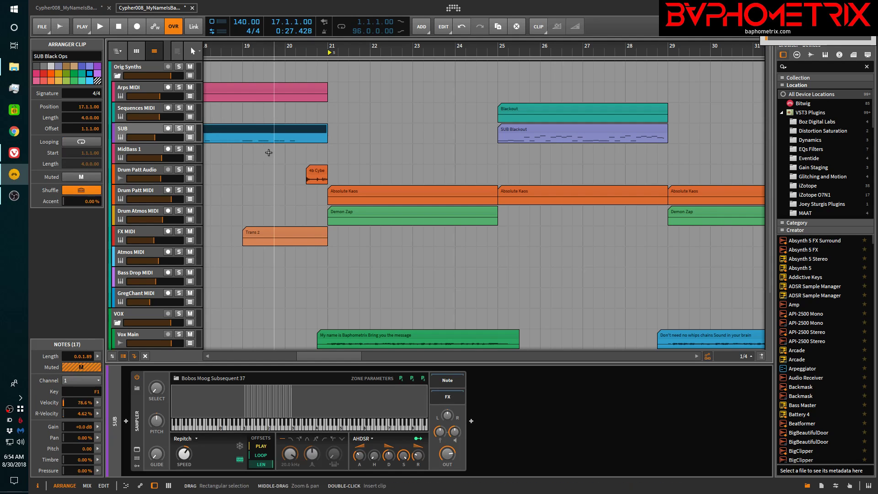
scroll(234, 155, up, 5)
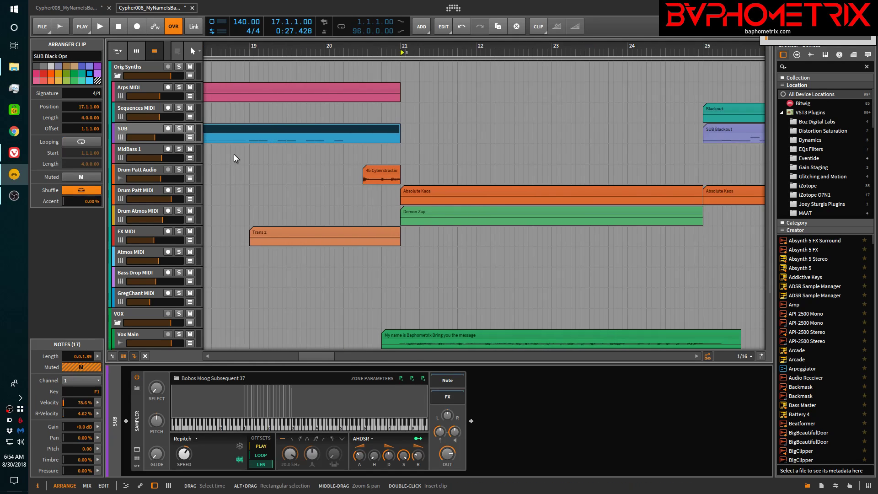
scroll(234, 154, down, 3)
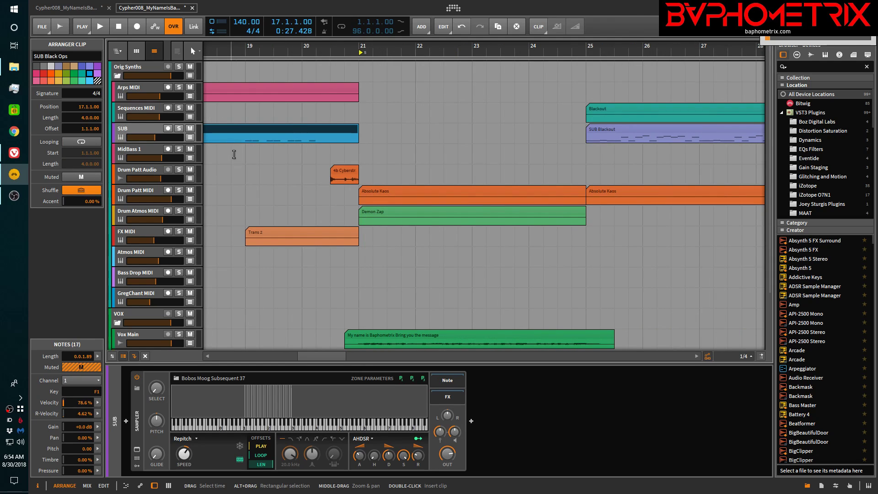
scroll(234, 155, down, 10)
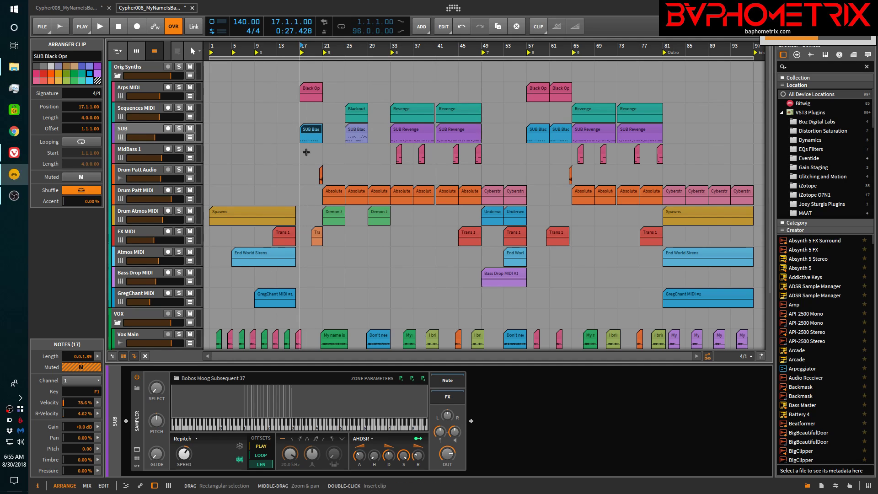
- Bounce the SUB Black Ops clip at bar 17 to a new audio track with Pre-Fader source and 24-bit depth
right_click(315, 129)
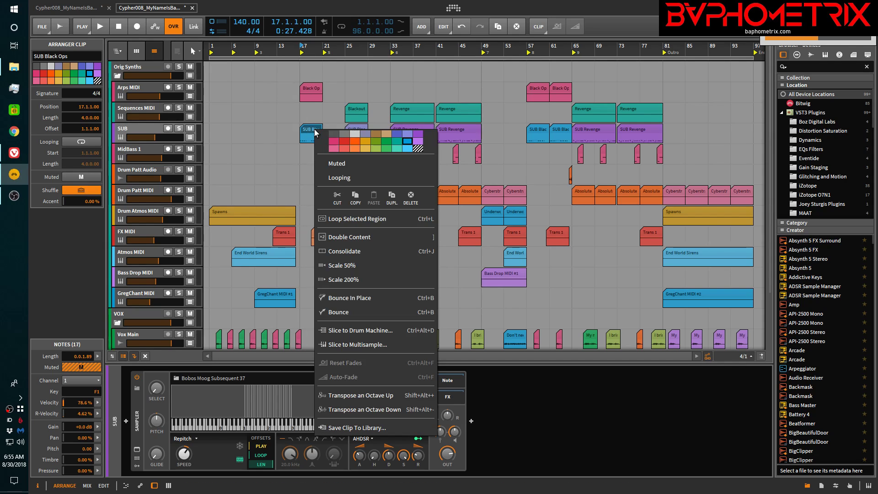
click(344, 312)
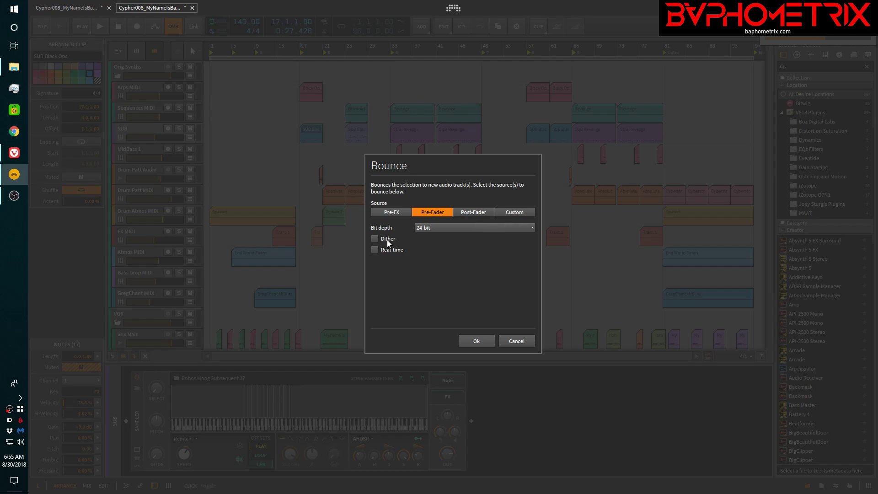
click(476, 341)
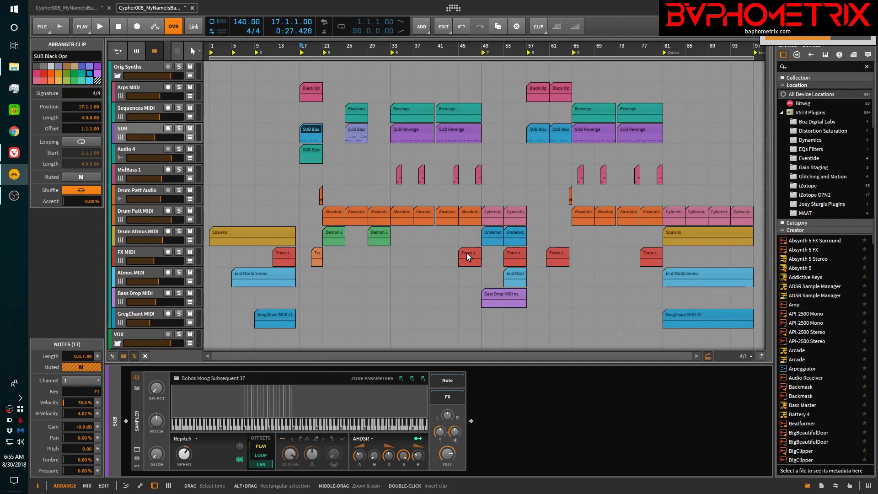
- Delete the bounced SUB Black Ops audio clip and the Audio 4 track that holds it
click(311, 151)
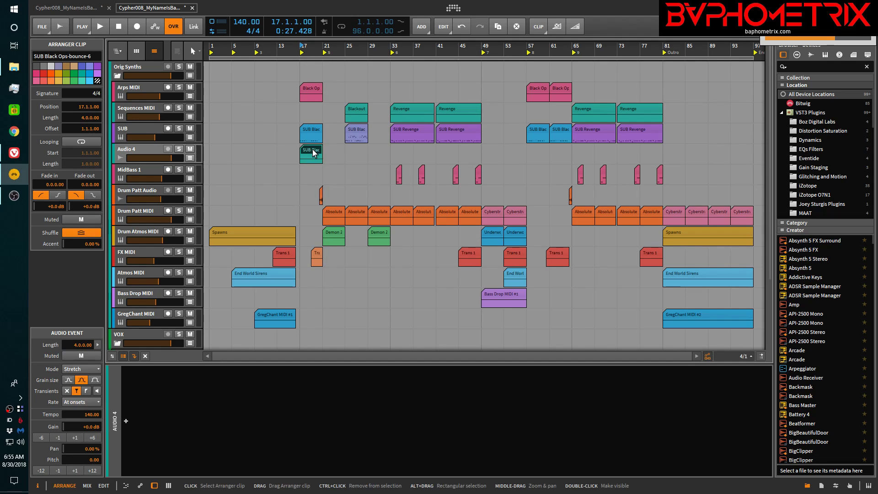
key(Delete)
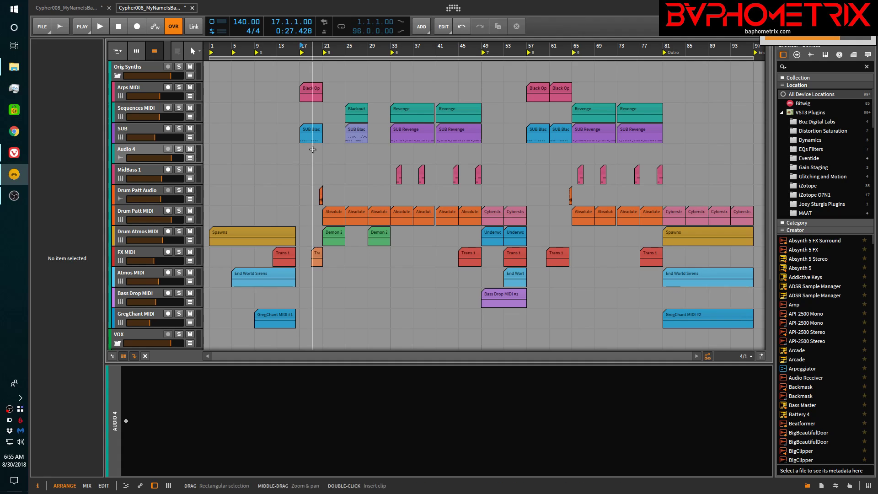
click(139, 152)
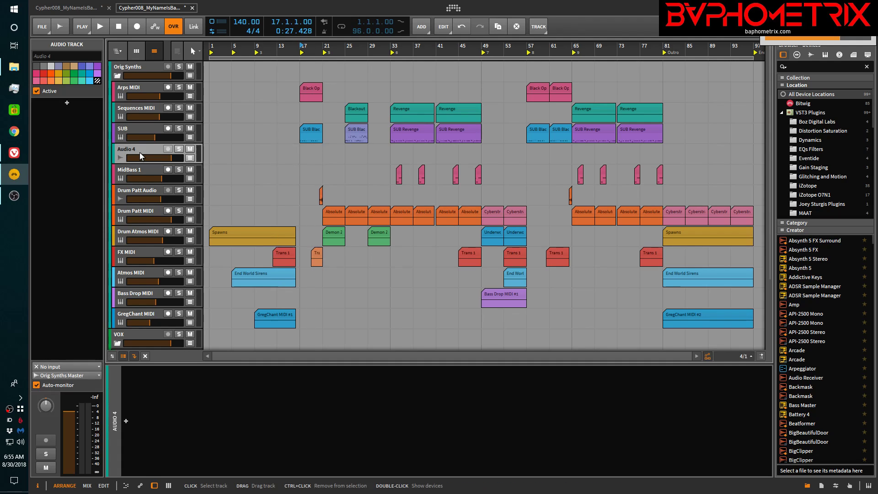
key(Delete)
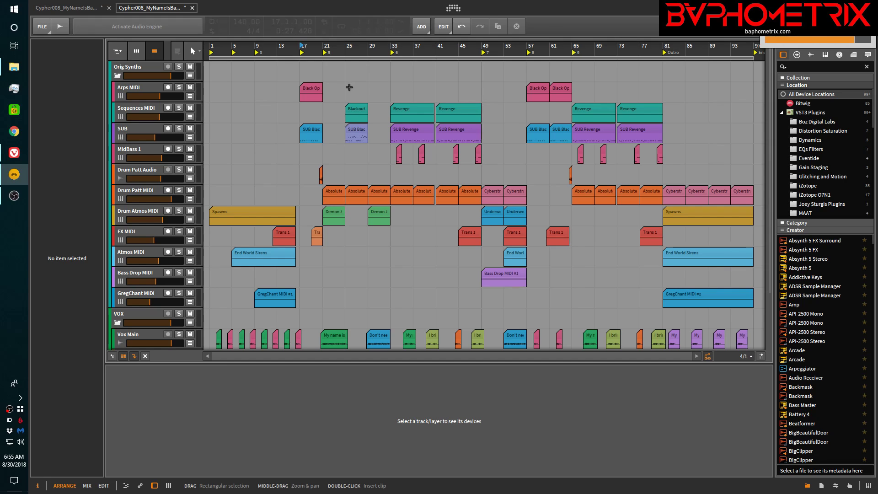
- Select the SUB Black Ops clip at bar 17 and bring up its bounce commands
click(323, 112)
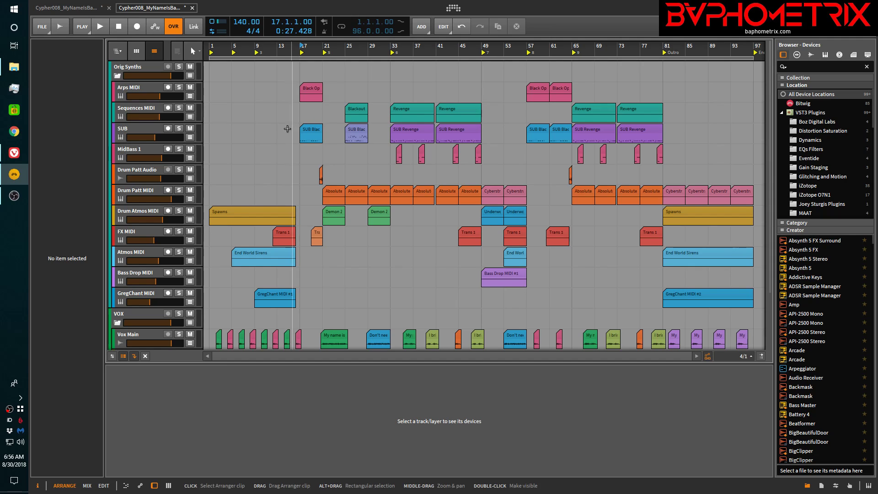
click(313, 132)
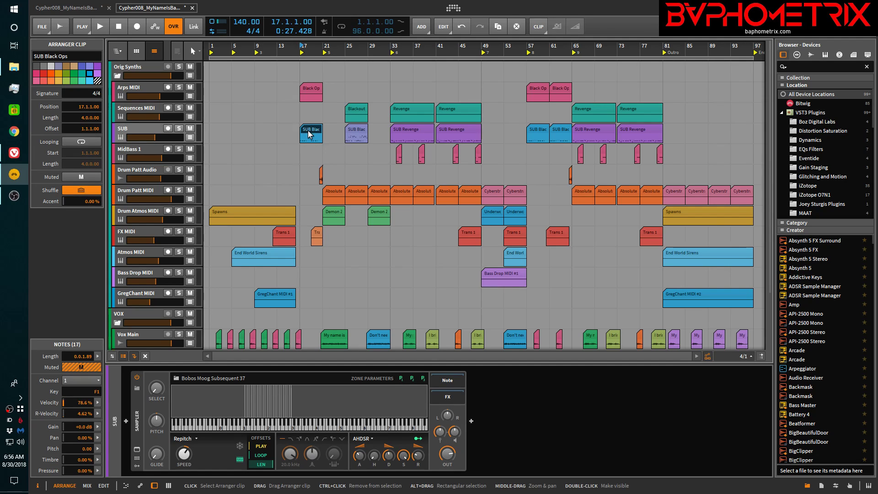
right_click(308, 130)
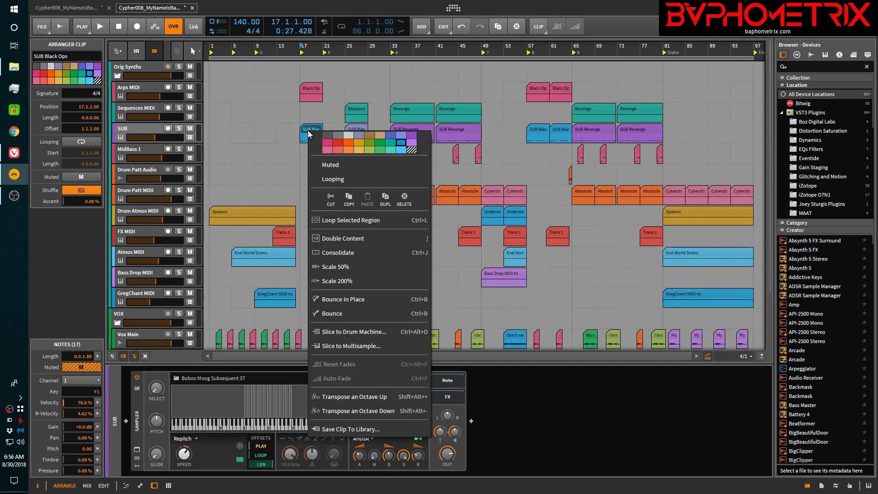
- Bounce the SUB Black Ops clip at bar 17 to a new audio track, using the Pre-Fader source and 24-bit depth
click(325, 314)
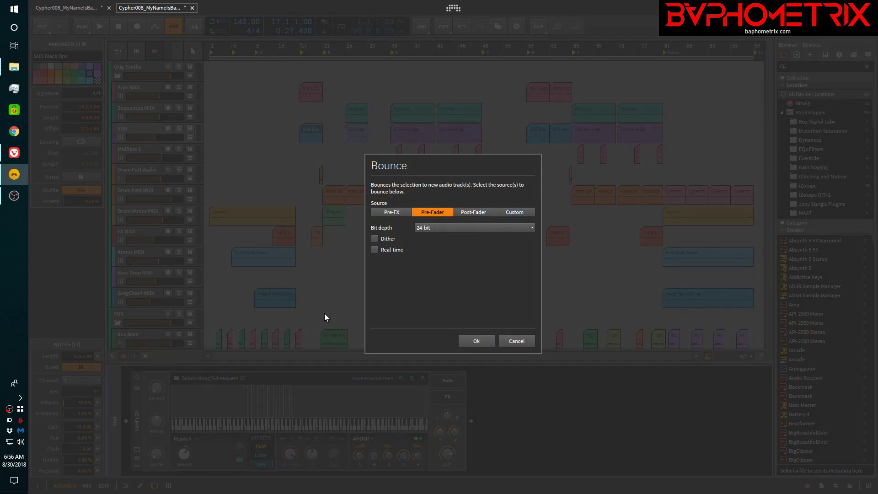
click(485, 338)
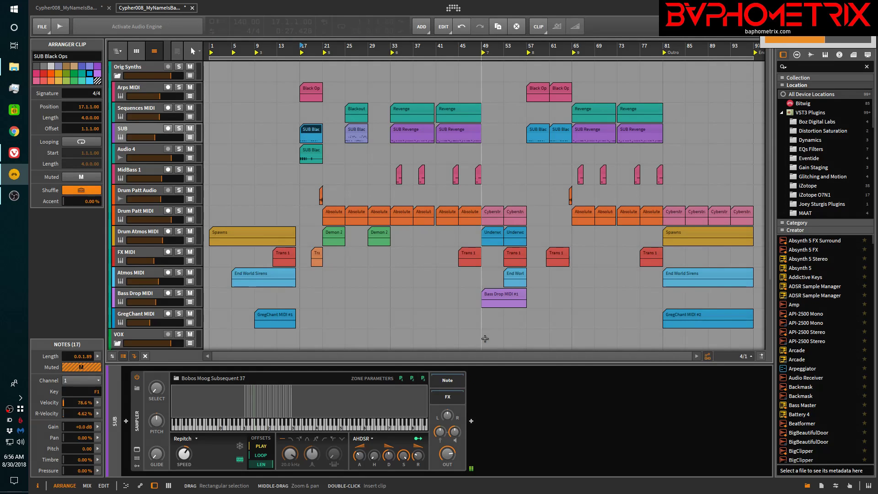
- Copy the bounced SUB Black Ops audio clip to the Sub track at bar 17 in the other open project, and activate that project's audio engine
click(308, 149)
drag(308, 150, 330, 190)
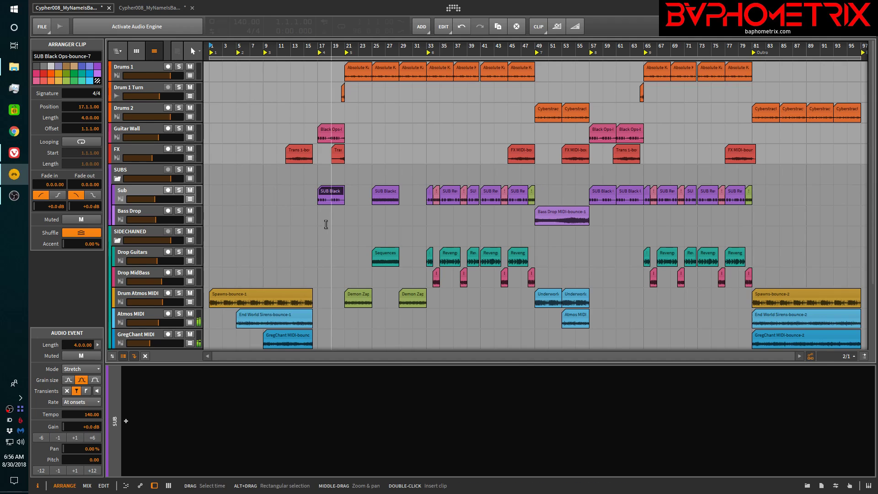
click(171, 23)
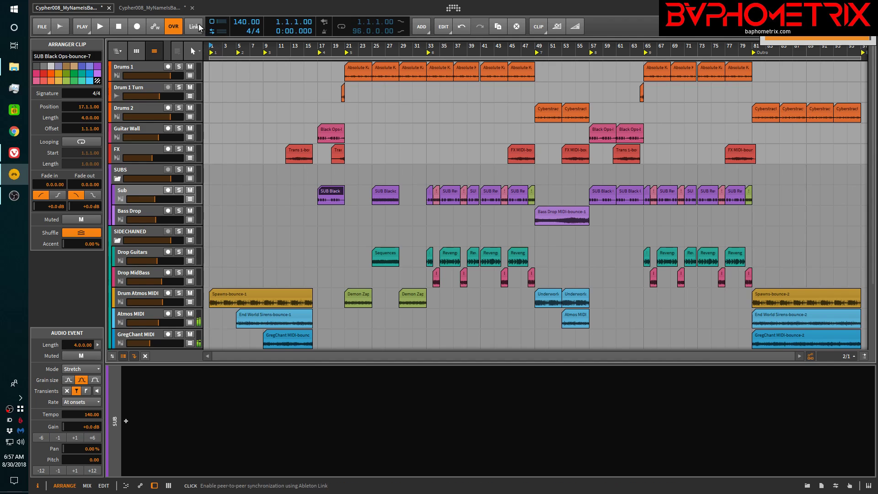
- Switch to the MIDI project and inspect the devices behind the Revenge, SUB Revenge and Demon Zap clips, including the Drm - Spawns layer
click(153, 8)
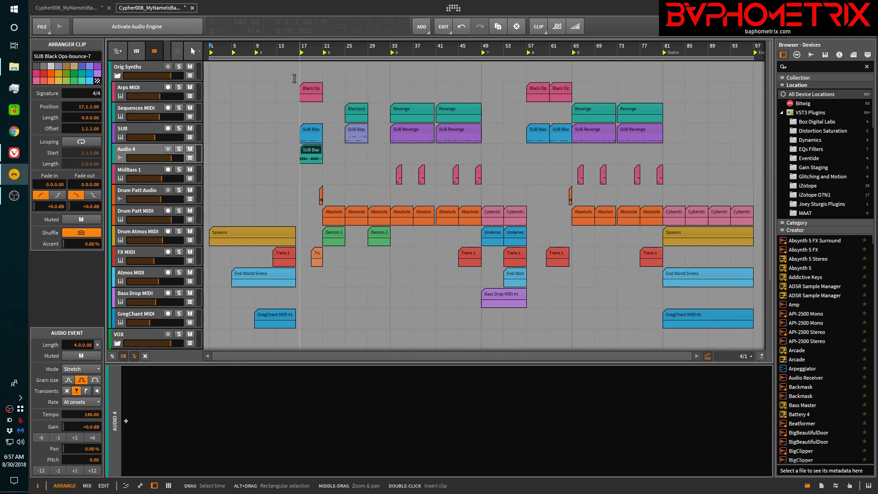
click(456, 110)
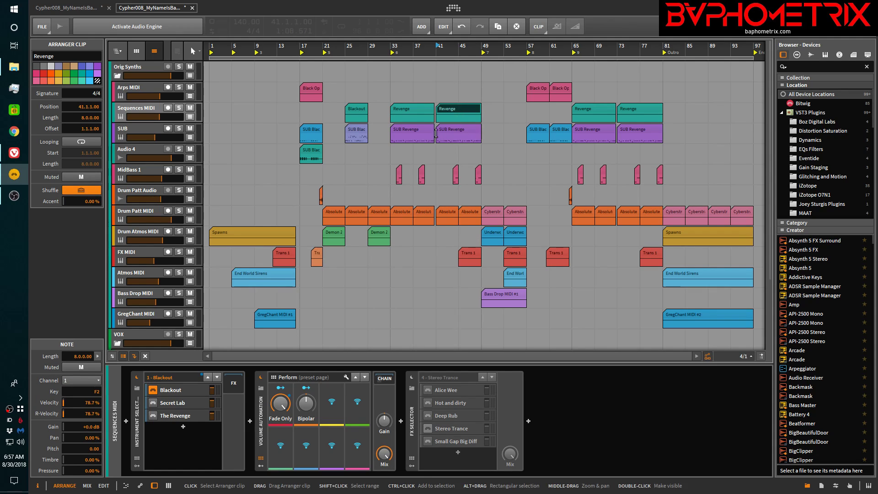
click(414, 128)
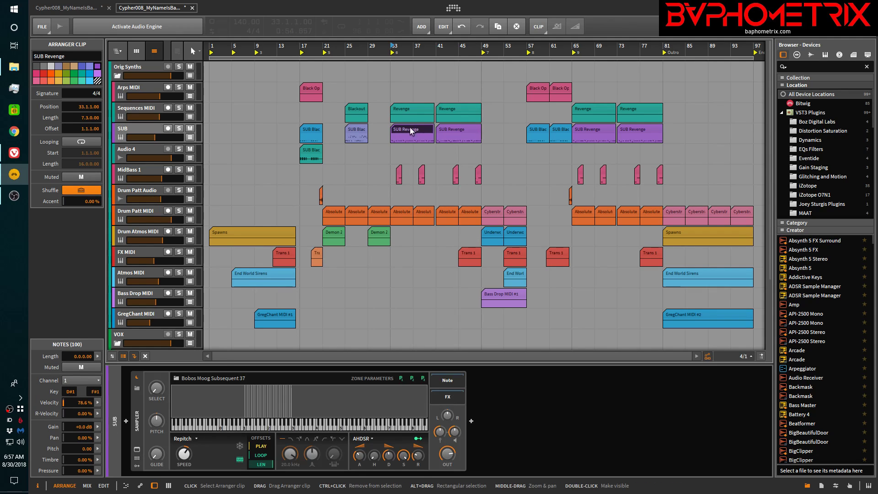
click(333, 234)
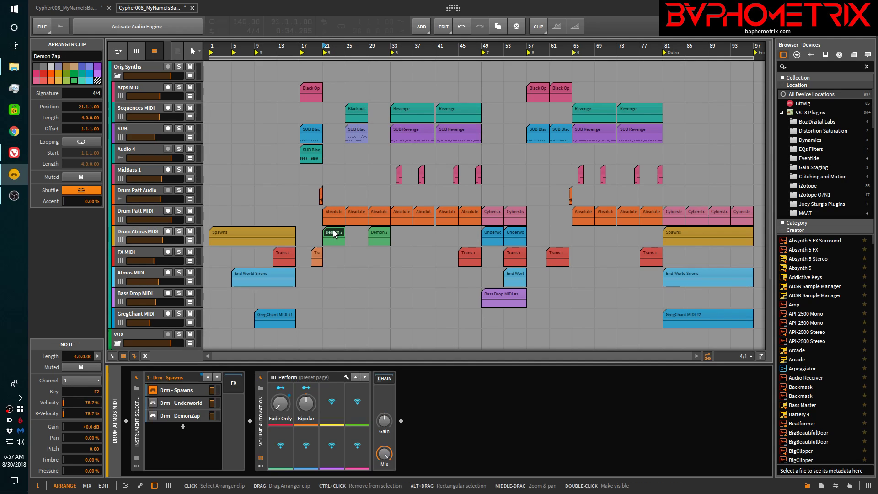
click(178, 389)
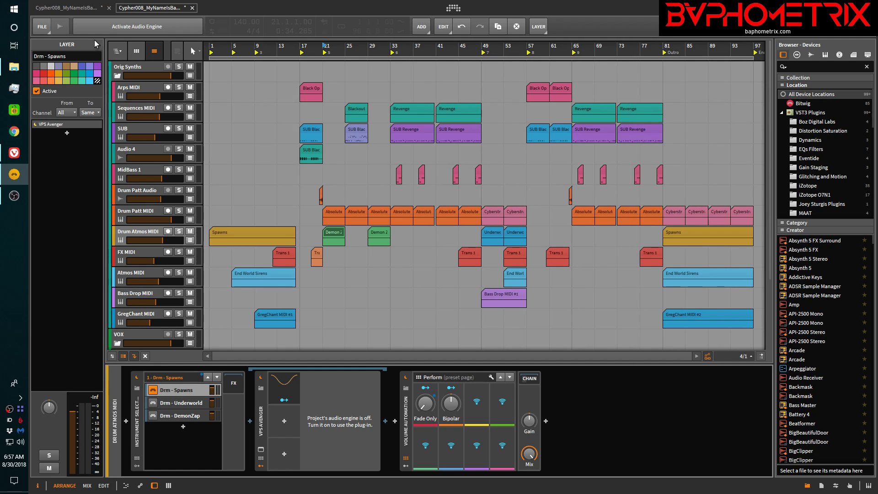
- Return to the SAMPLERDEMO_LOWLATENCY project, and highlight Pros item 6 about unique architecture in the Bitwig Handbook in Vivaldi
mouse_move(16, 157)
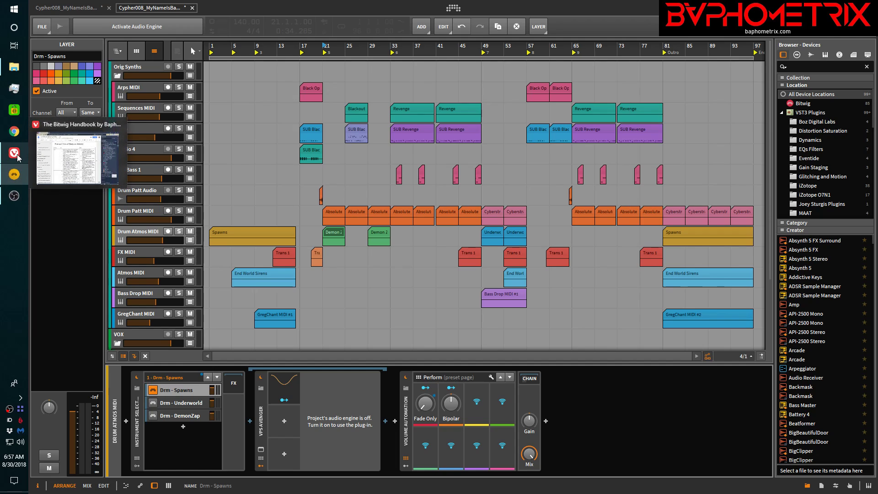
click(58, 9)
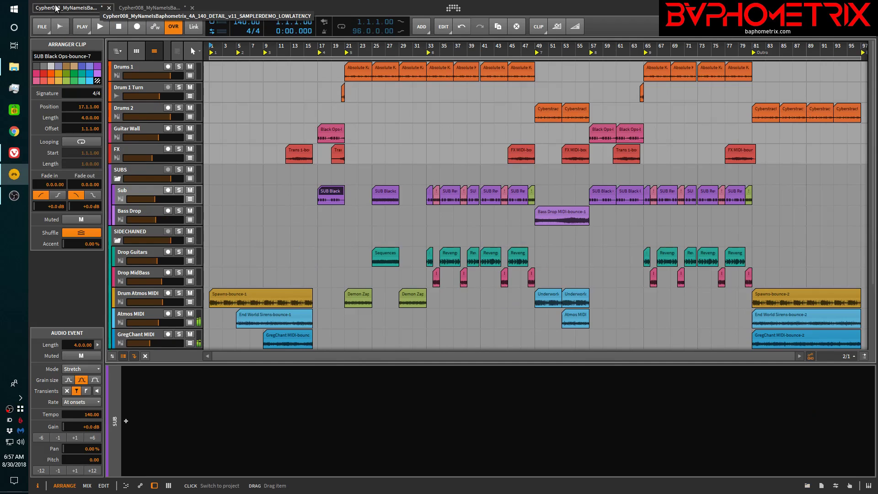
click(17, 157)
click(322, 280)
drag(311, 275, 424, 311)
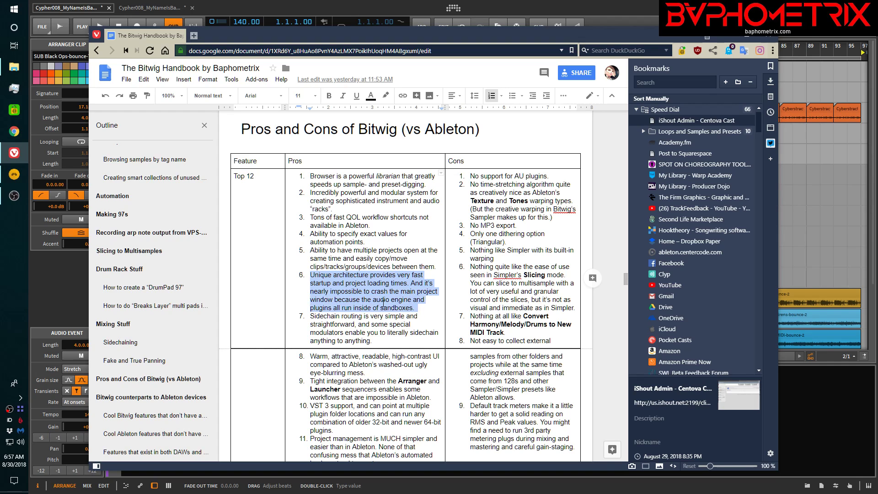
click(564, 4)
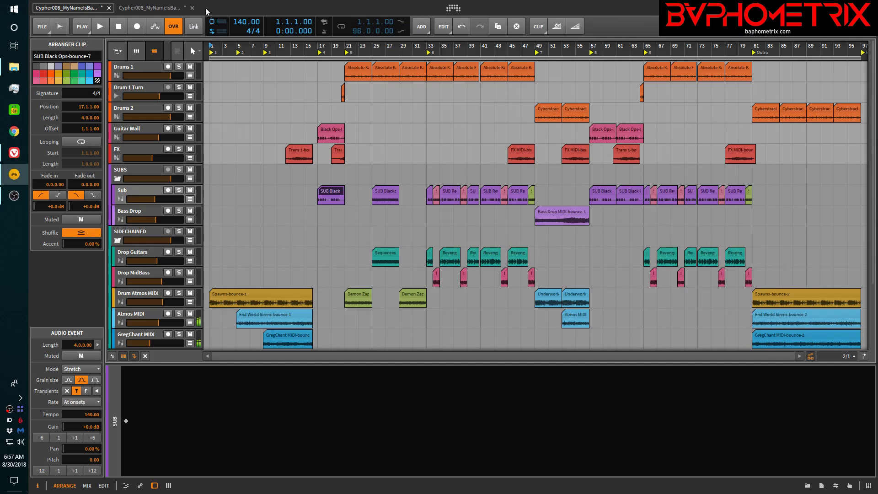
- Close both open projects
click(193, 8)
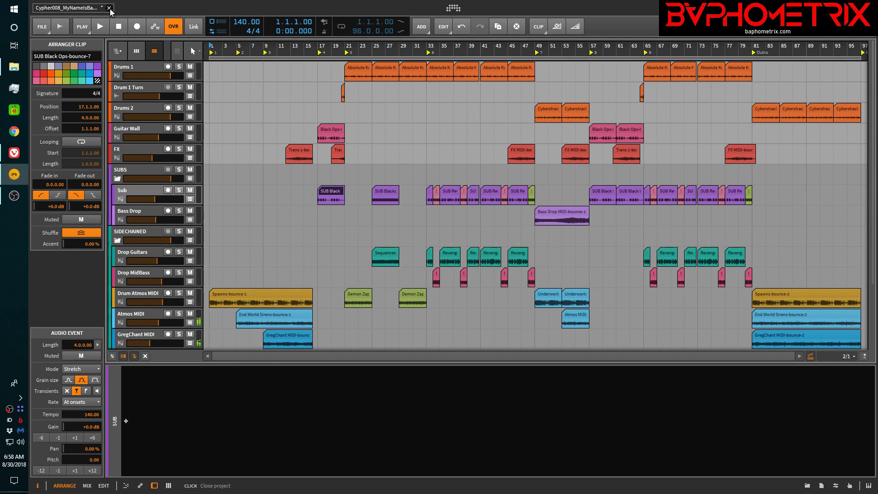
click(110, 8)
click(464, 281)
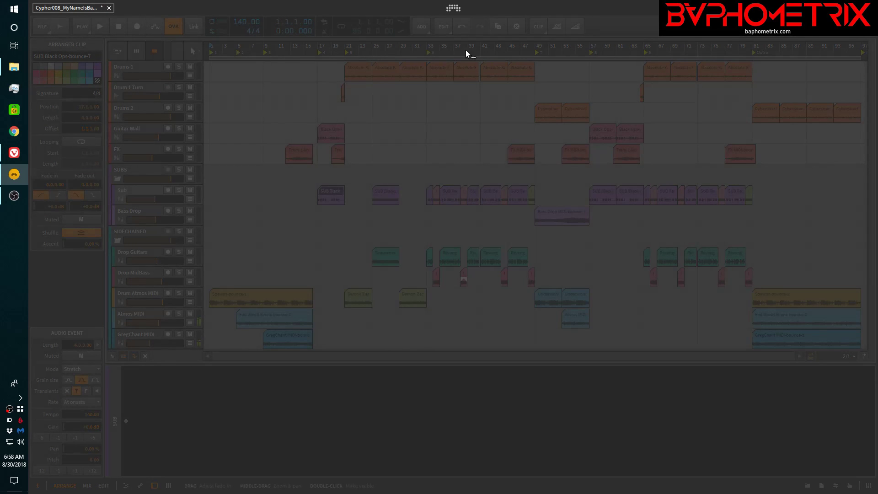
- Open the recent project Cypher008_MyNameIsBaphometrix_4A_140_DETAIL_v10_SAMPLERDEMO
click(458, 8)
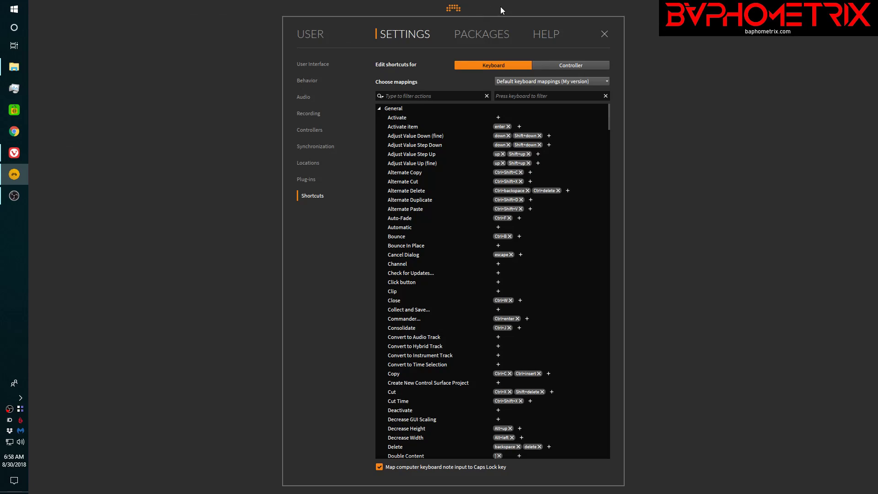
click(305, 36)
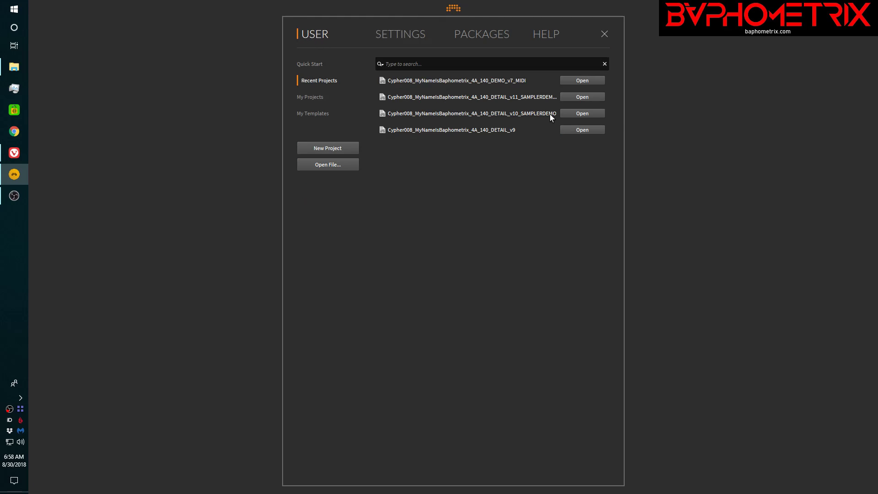
click(581, 114)
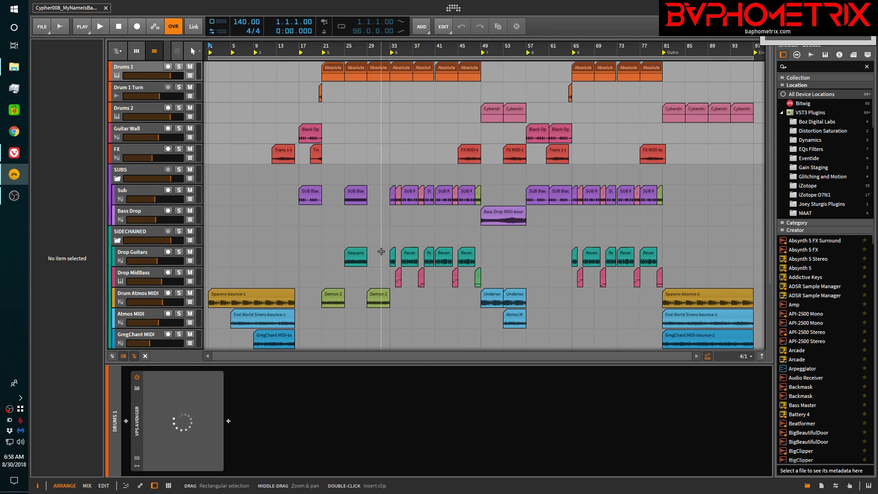
- Inspect the SUB Blackout audio clip and the first Cyberstraction clip, and display the Drums 2 track's device chain
double_click(355, 194)
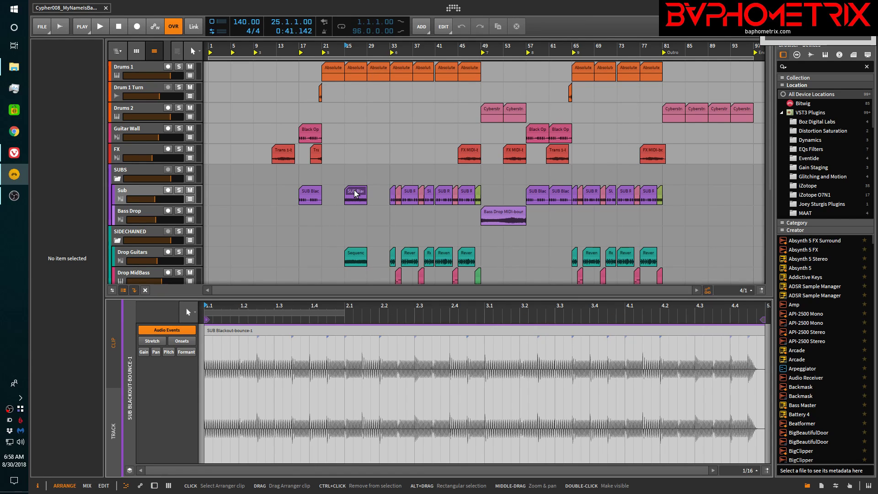
click(492, 112)
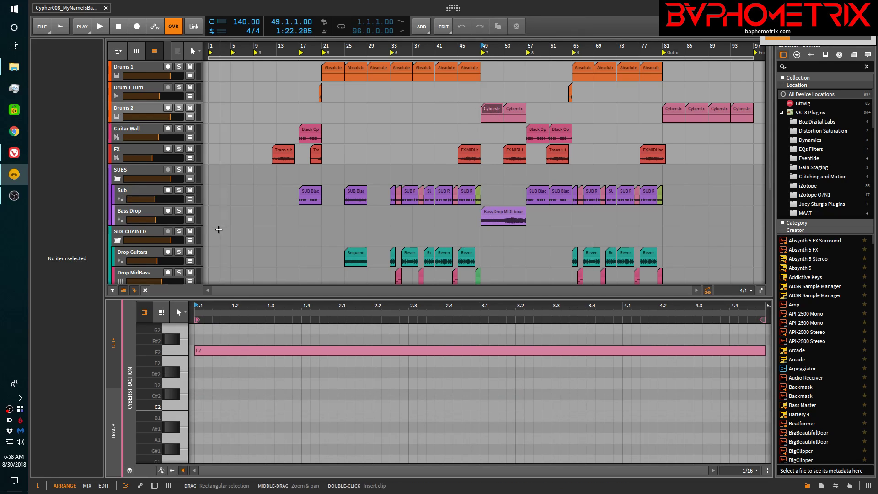
click(146, 111)
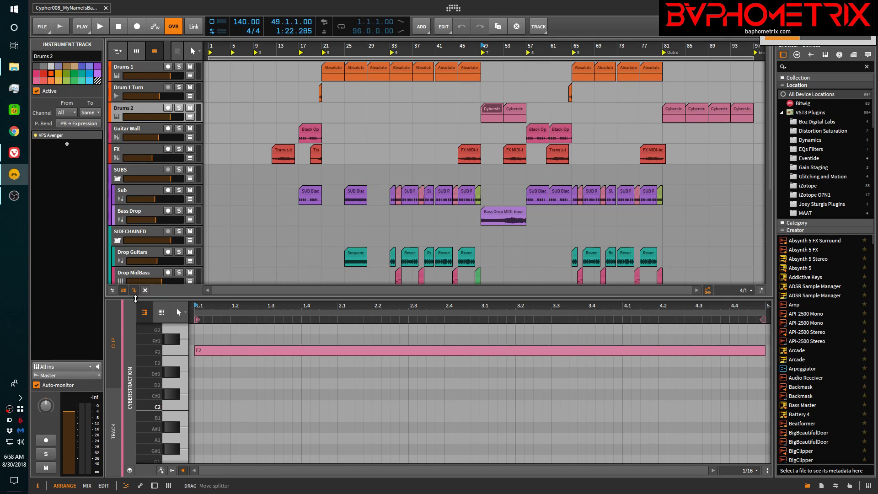
key(d)
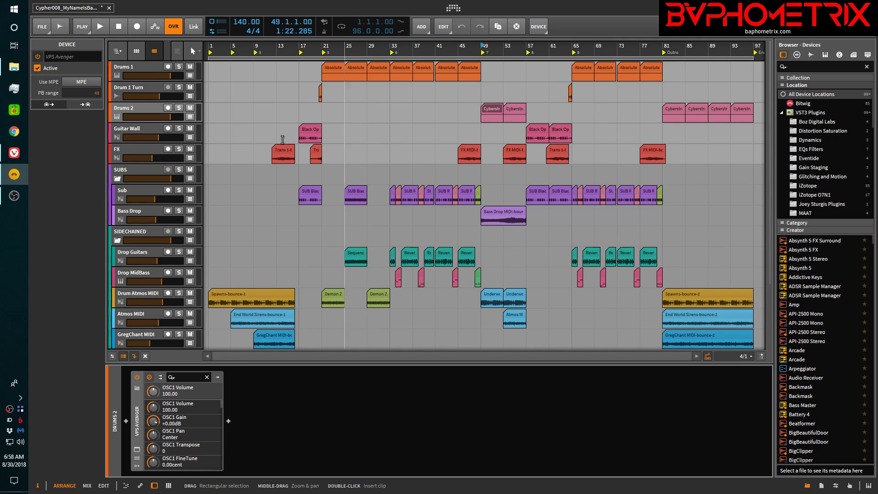
- Review the highlighted architecture item in the Bitwig Handbook in Vivaldi and return to Bitwig Studio
click(14, 152)
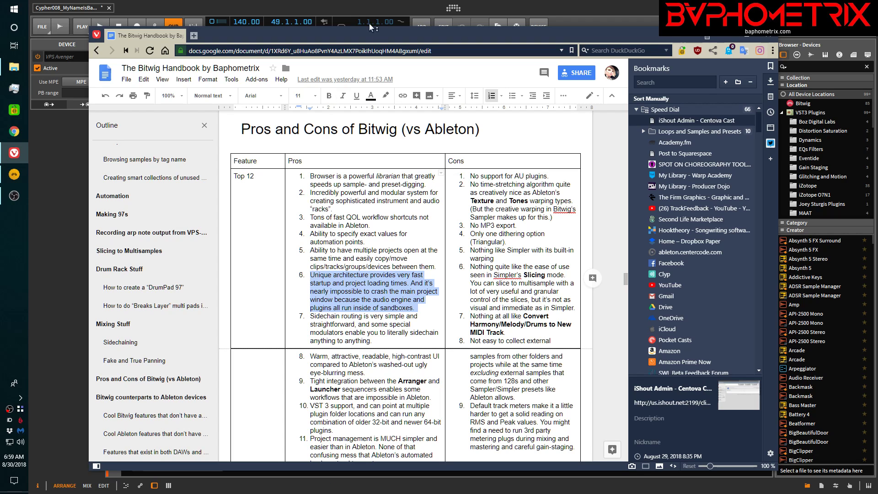
click(360, 9)
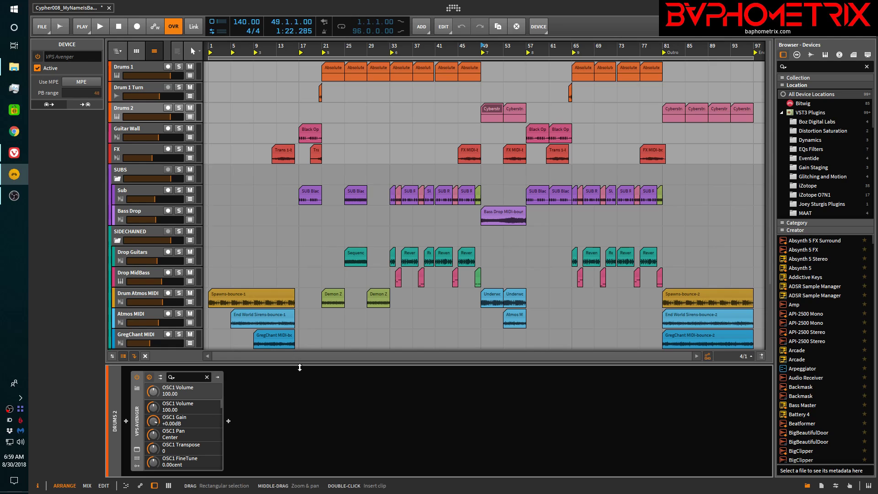
- Save the project with its audio engine deactivated, and reactivate the engine
right_click(294, 26)
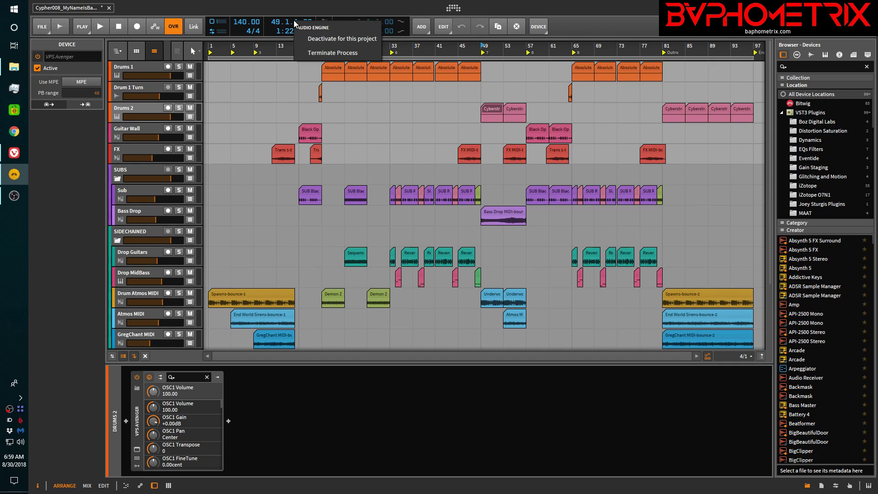
click(313, 40)
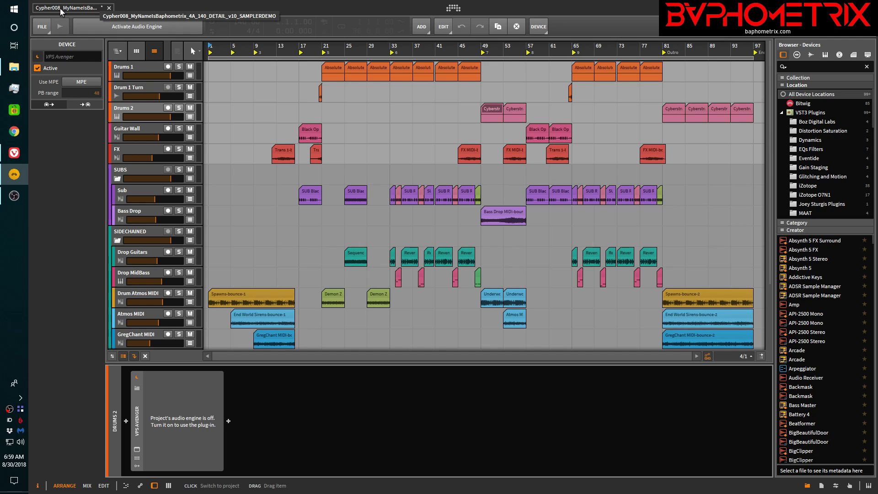
key(ctrl+s)
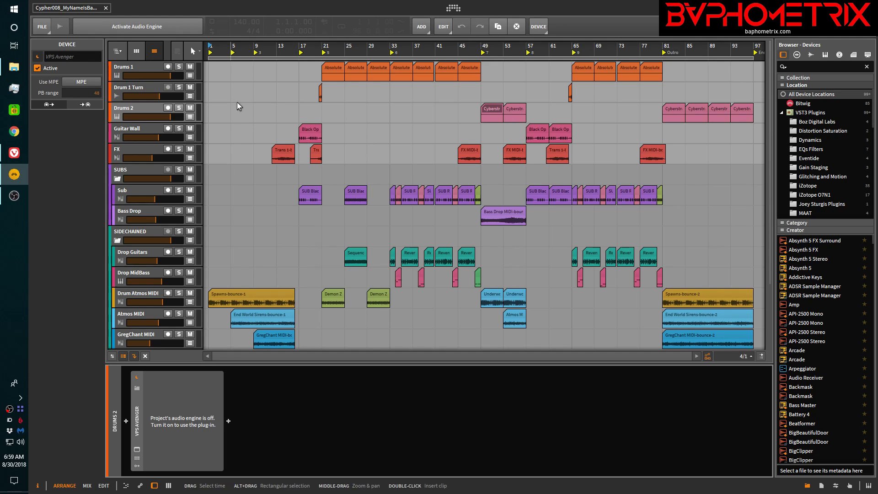
click(142, 29)
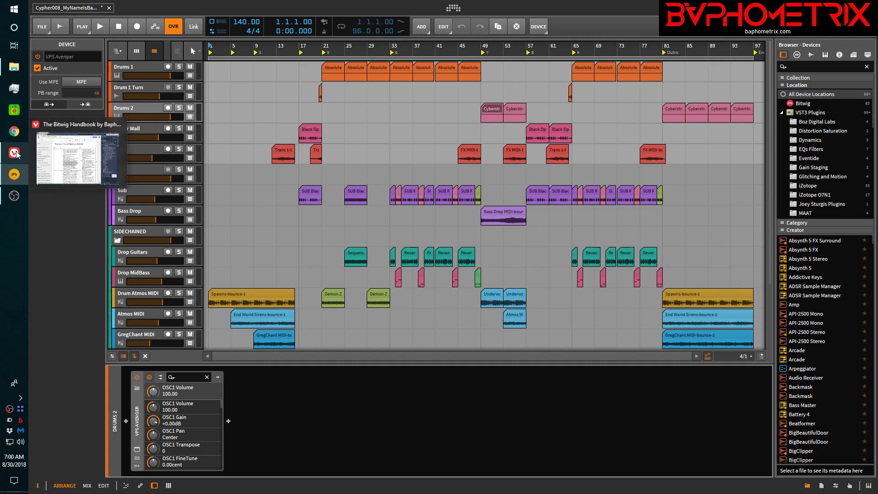
- In the plug-in host settings, mark Arcade (VST 3) as an exception that runs in its own independent process
click(452, 9)
click(415, 32)
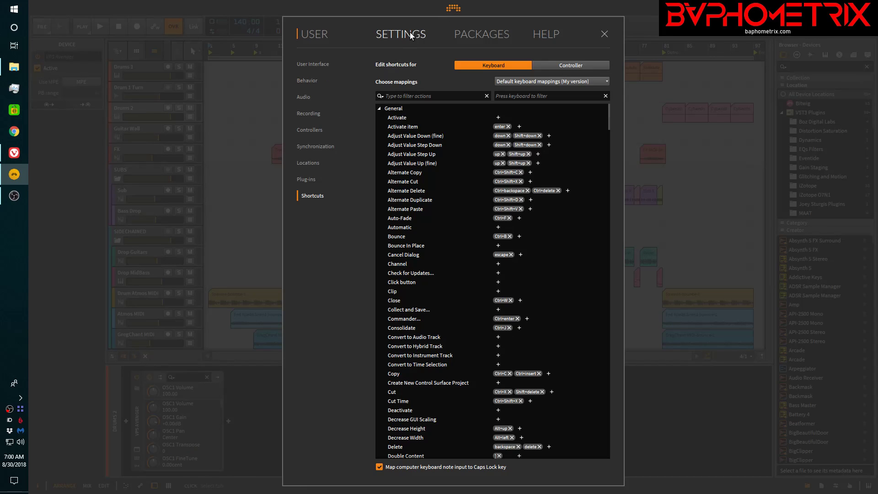
click(307, 179)
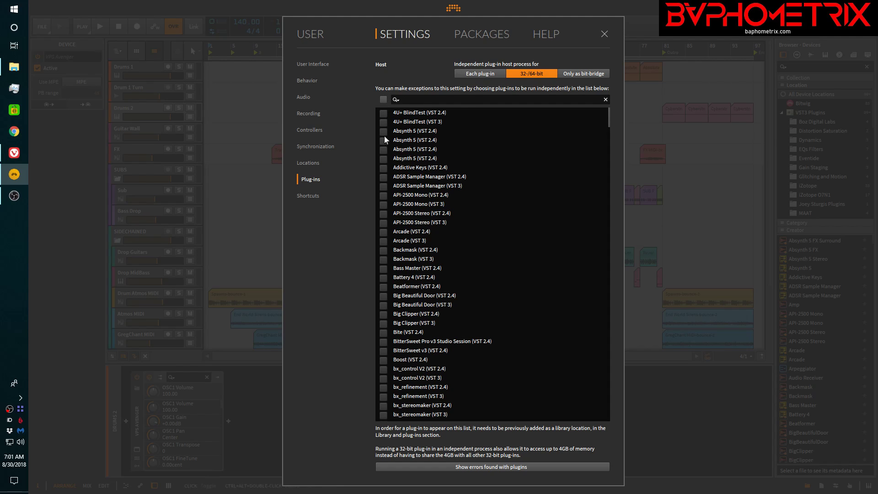
click(383, 242)
click(455, 8)
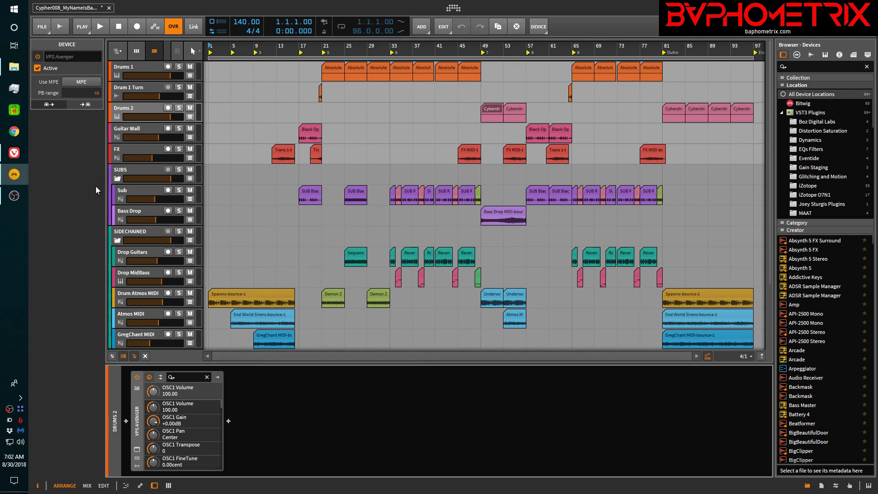
- Switch to the Bitwig Handbook in Vivaldi and highlight Pros item 7 about simple sidechain routing
mouse_move(21, 152)
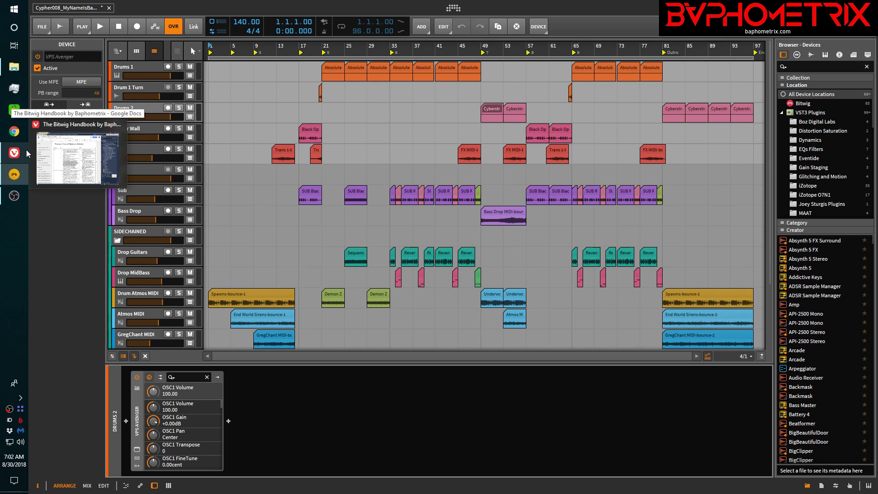
mouse_move(14, 177)
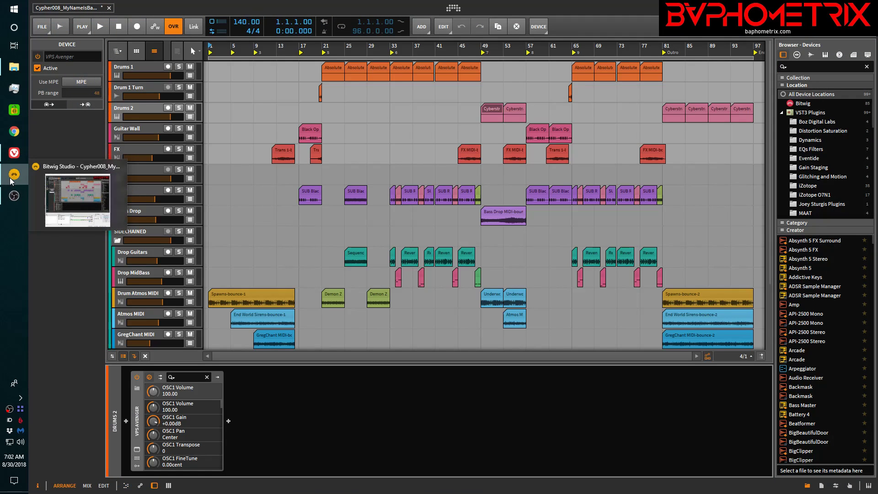
click(14, 153)
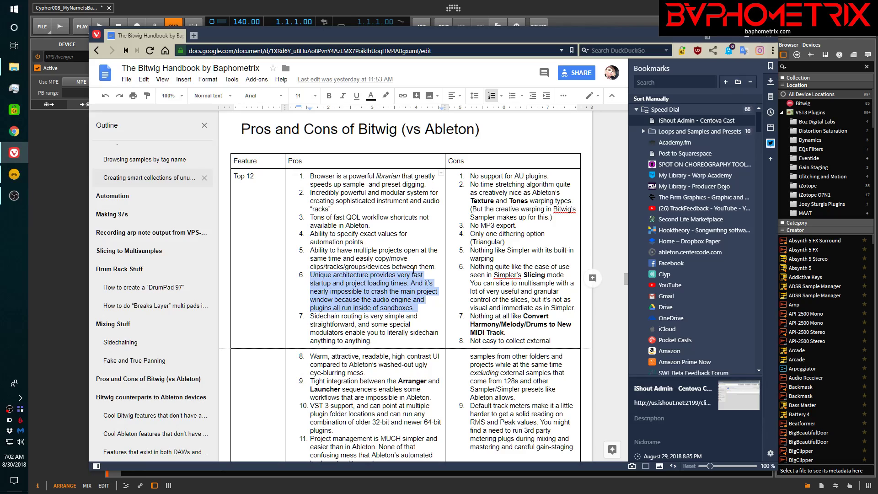
drag(310, 317, 374, 344)
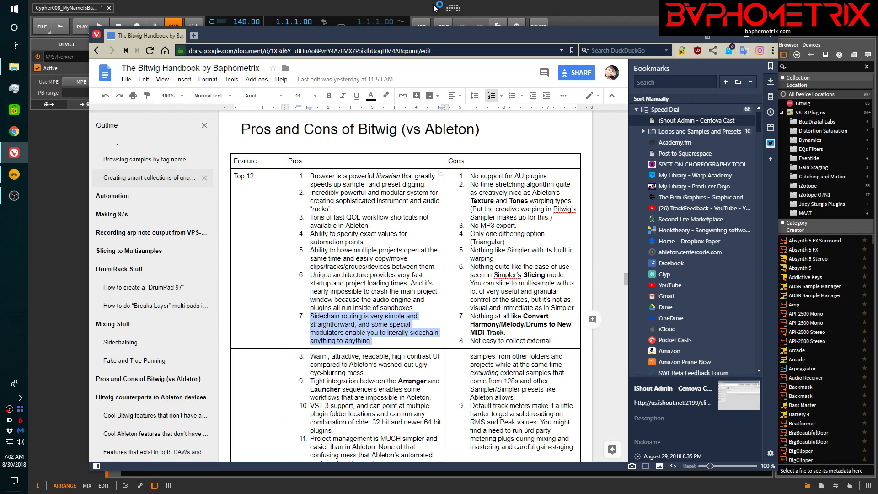
- Switch to Bitwig Studio and inspect the device chains of Drums 1 and the SIDECHAINED group, including the Trackspacer 2.5 plug-in window
click(381, 8)
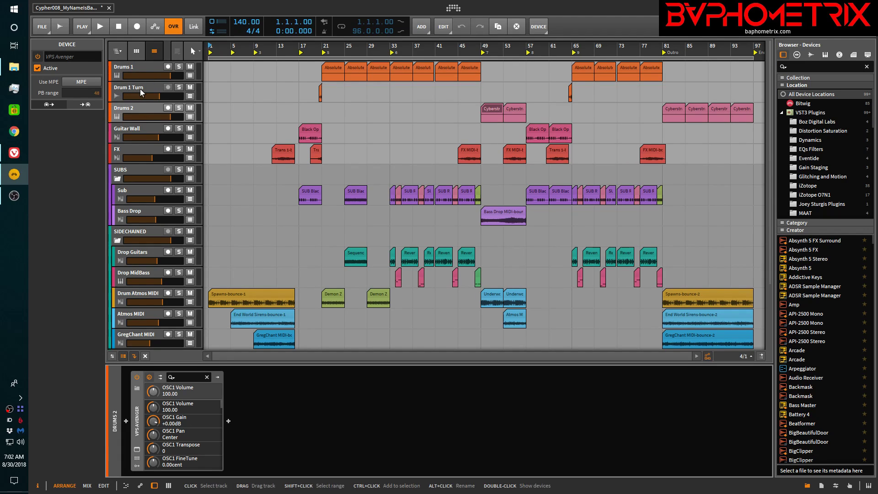
click(142, 66)
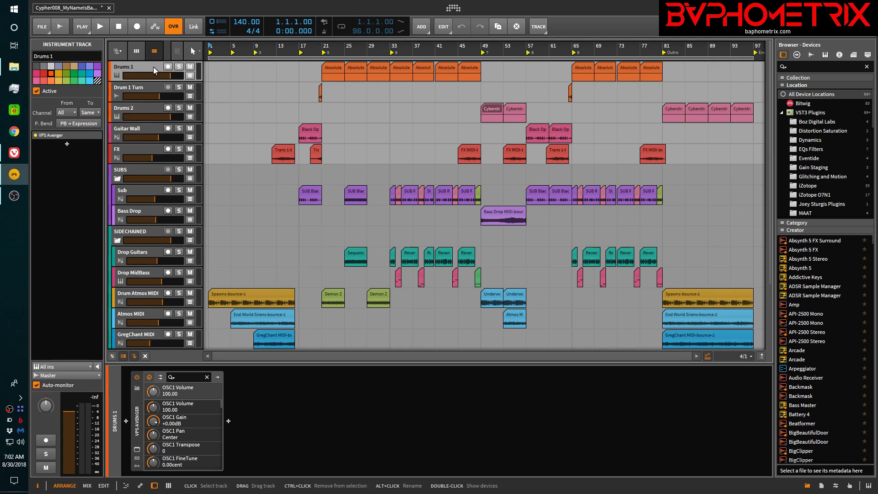
click(144, 231)
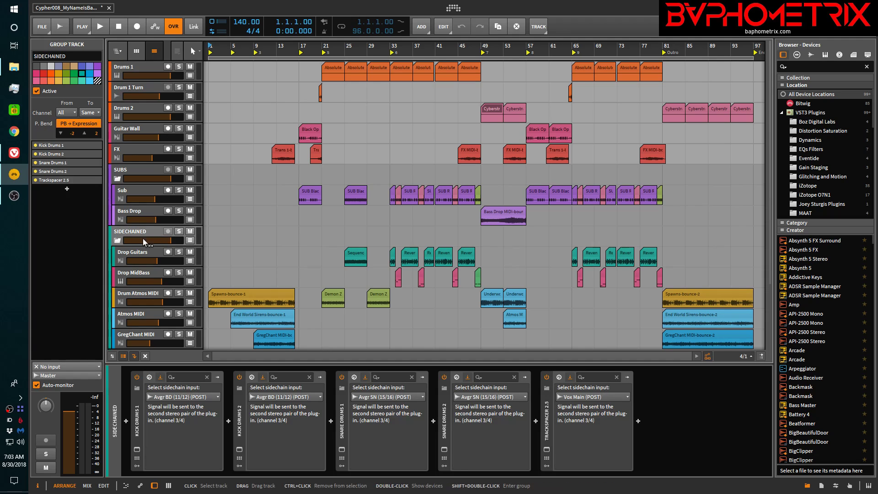
click(147, 65)
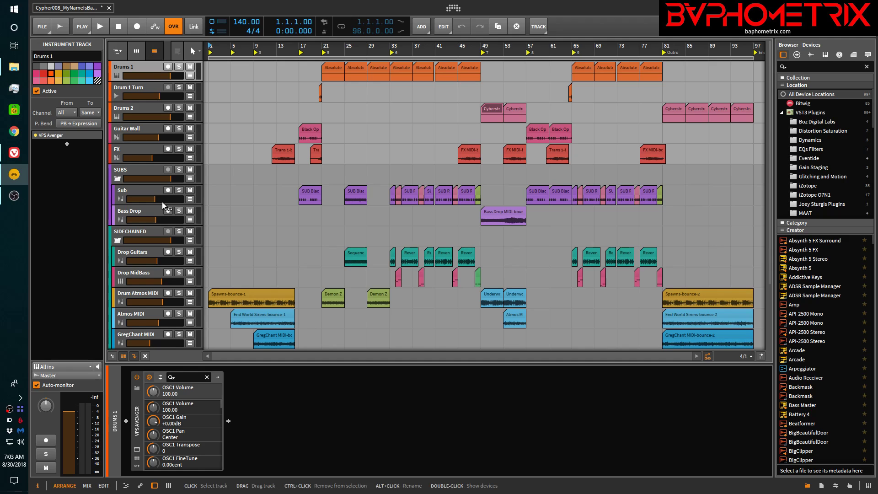
click(144, 234)
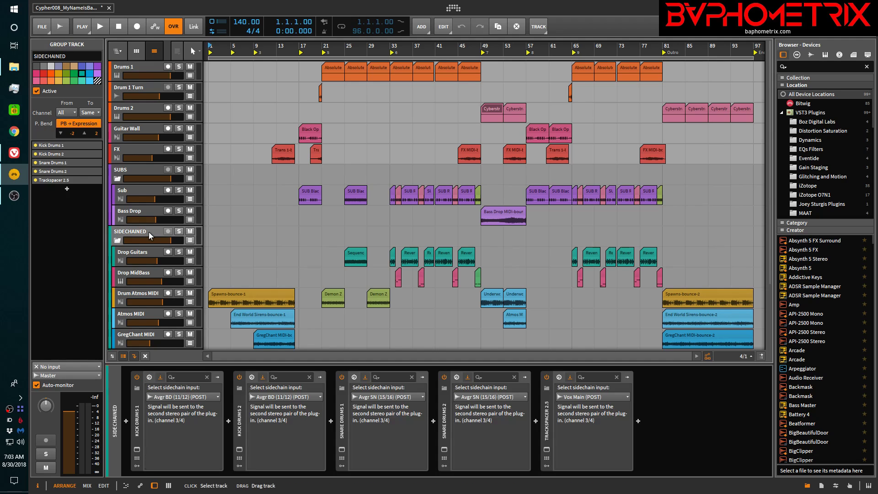
click(546, 450)
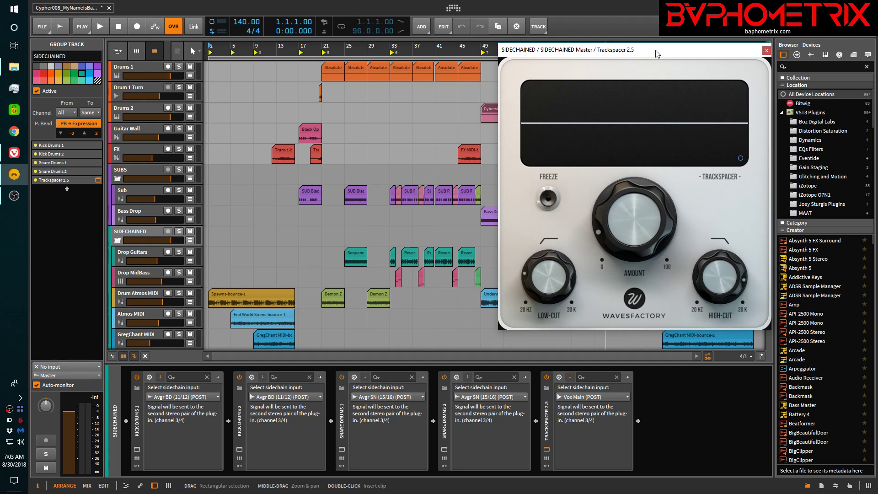
click(767, 51)
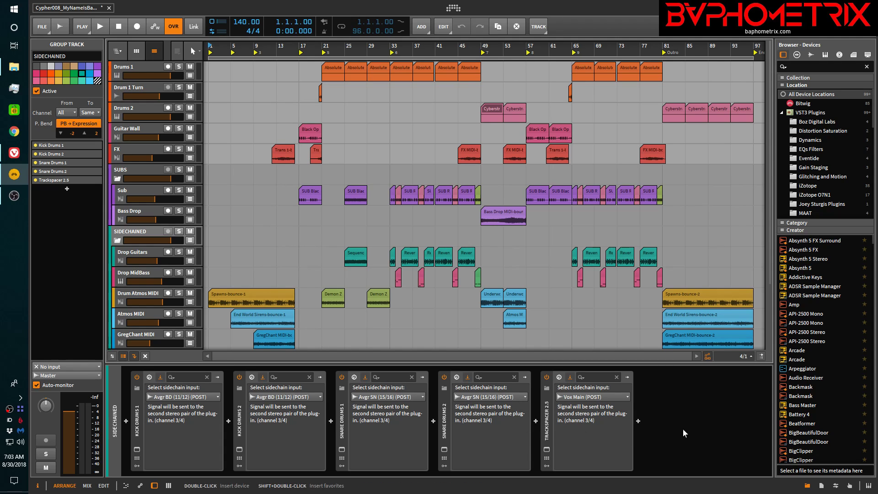
- Insert FabFilter Pro-MB from the Dynamics collection at the end of the SIDECHAINED group's device chain and close its plug-in window
click(638, 420)
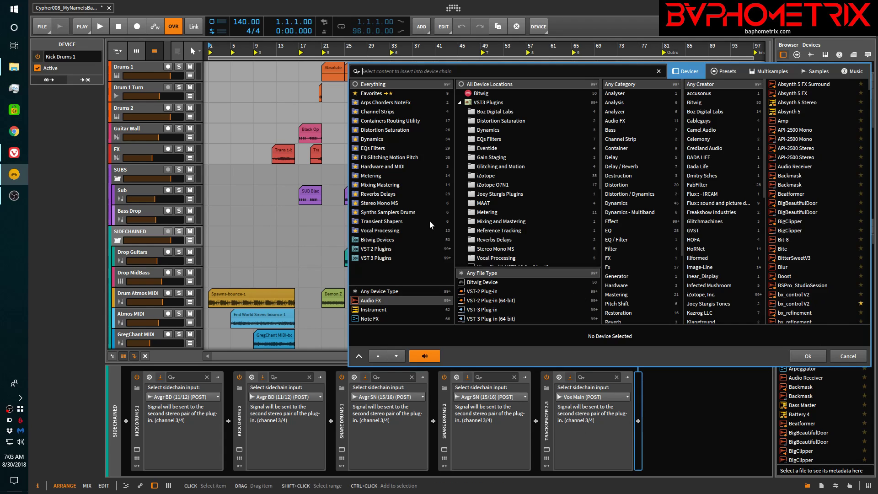
click(383, 139)
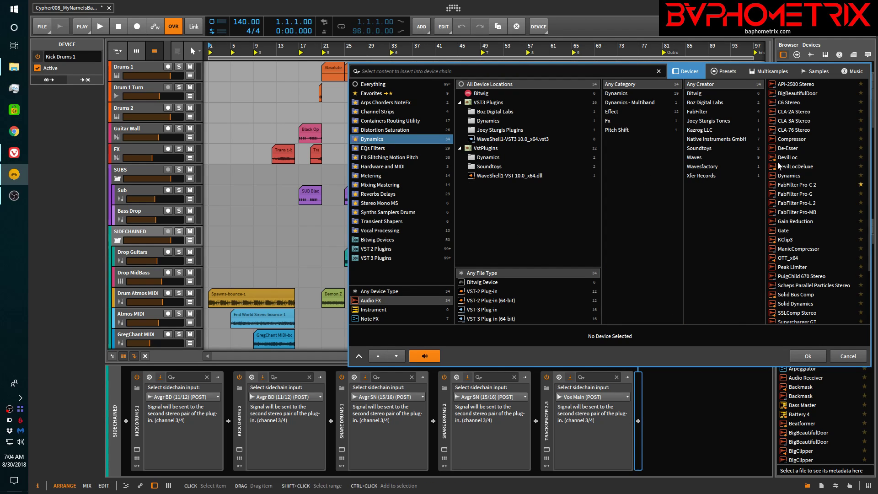
click(788, 213)
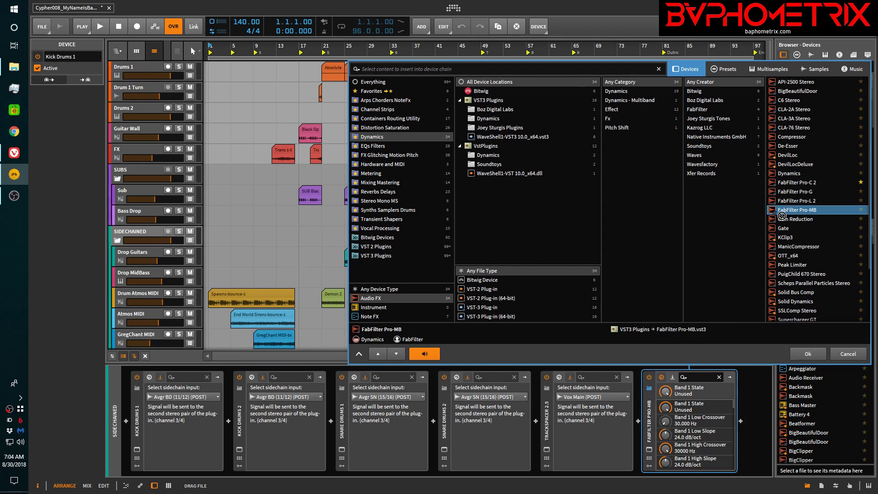
click(803, 353)
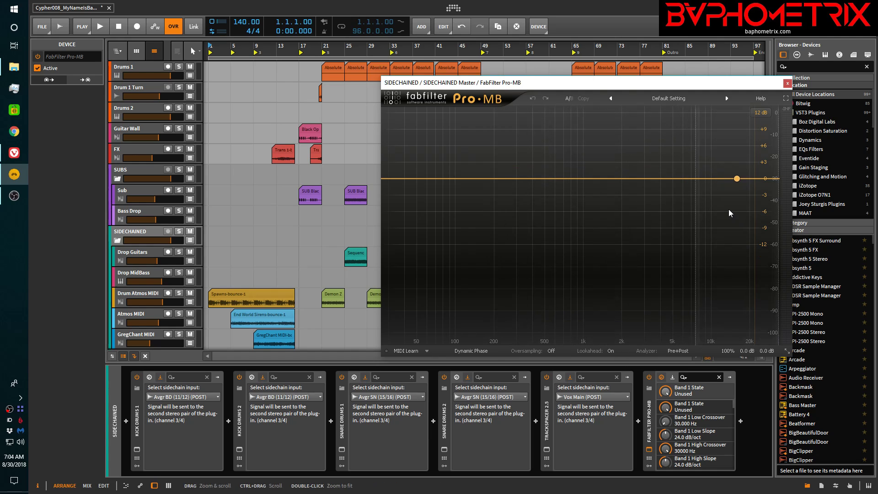
click(678, 350)
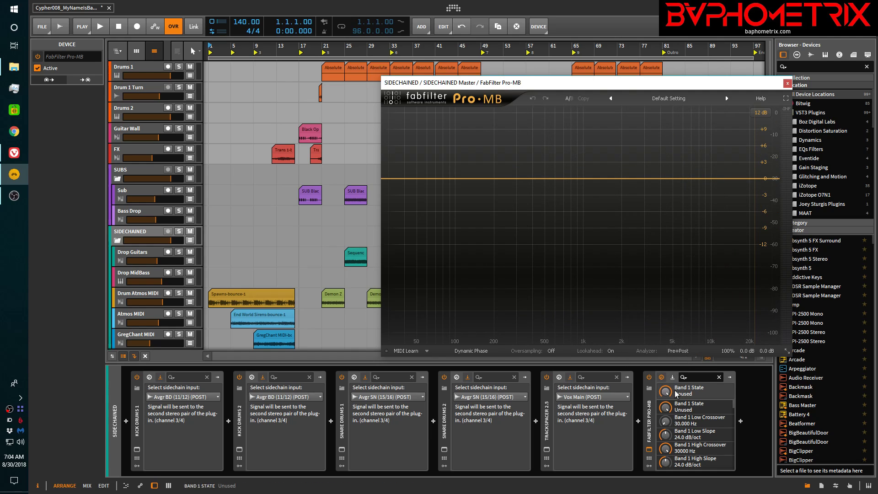
click(787, 83)
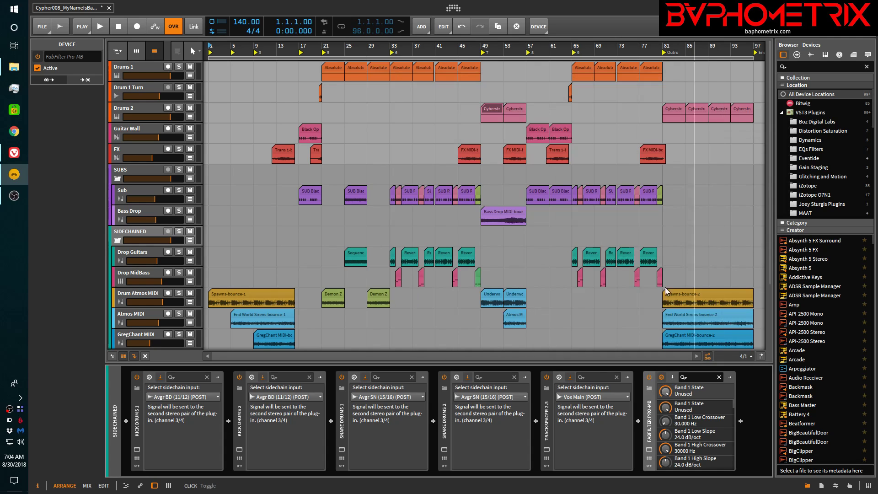
- Set the sidechain input of FabFilter Pro-MB to Avgr BD (11/12) (POST) from the VPS Avenger chains of Drums 1
click(673, 378)
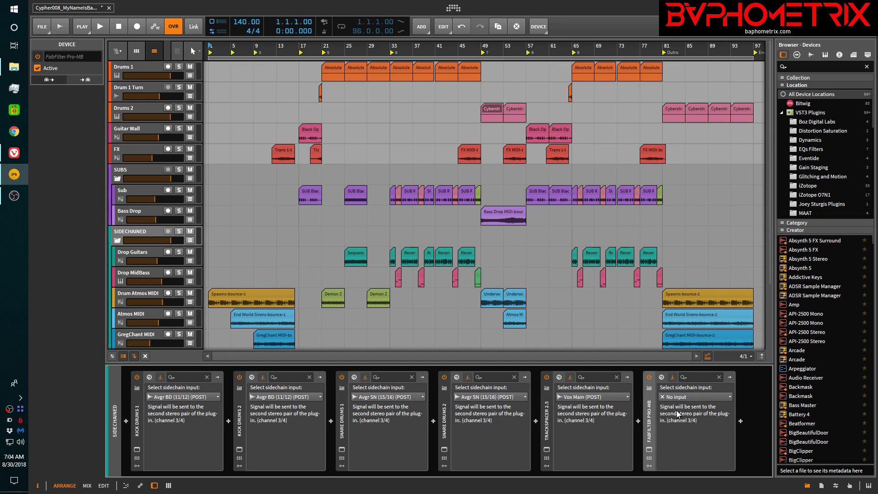
click(685, 394)
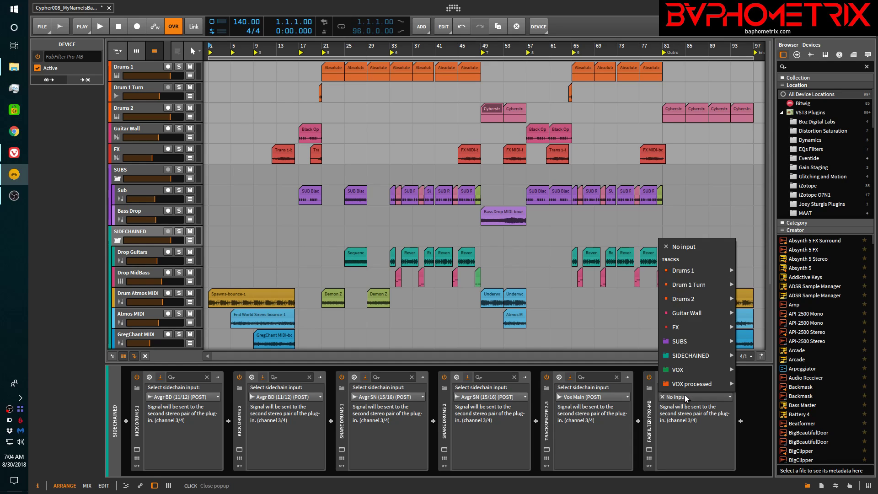
mouse_move(708, 276)
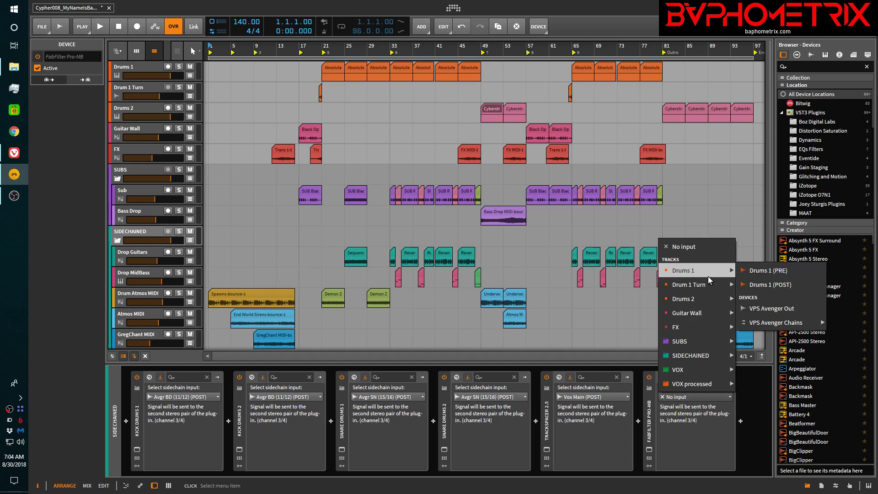
mouse_move(761, 322)
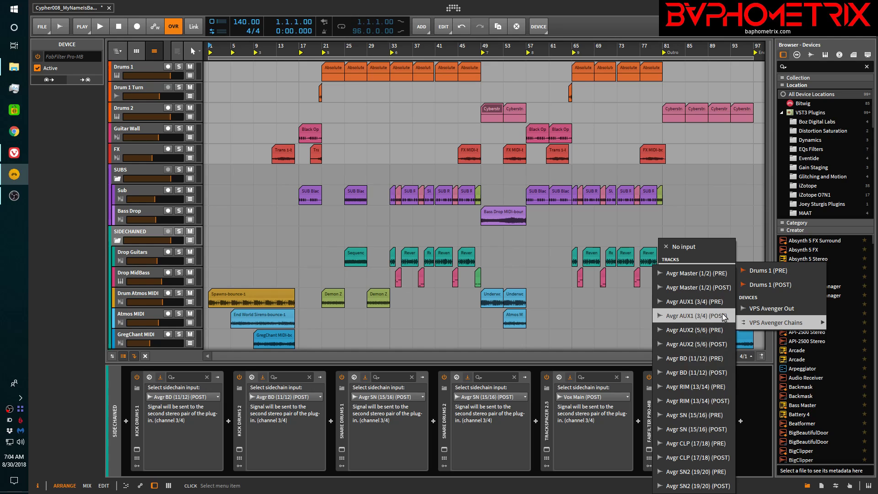
click(696, 371)
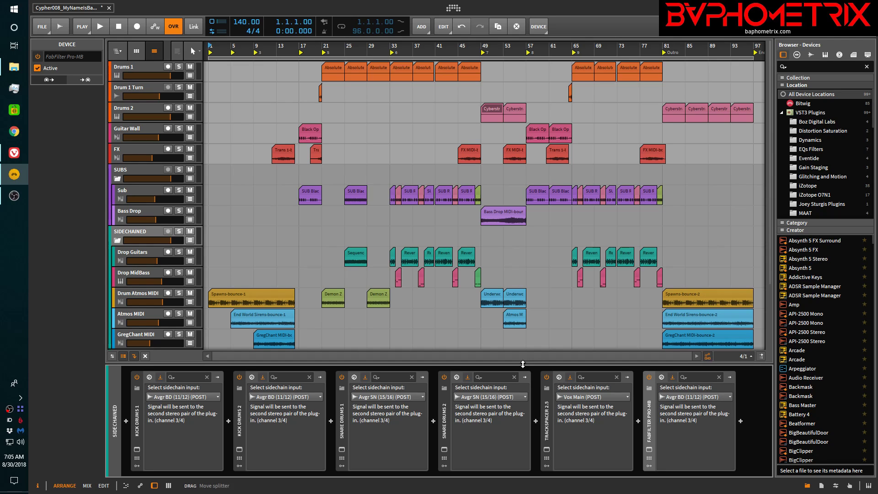
- Add Bitwig's Filter from the EQs Filters collection after FabFilter Pro-MB and lower its cutoff slightly
click(741, 423)
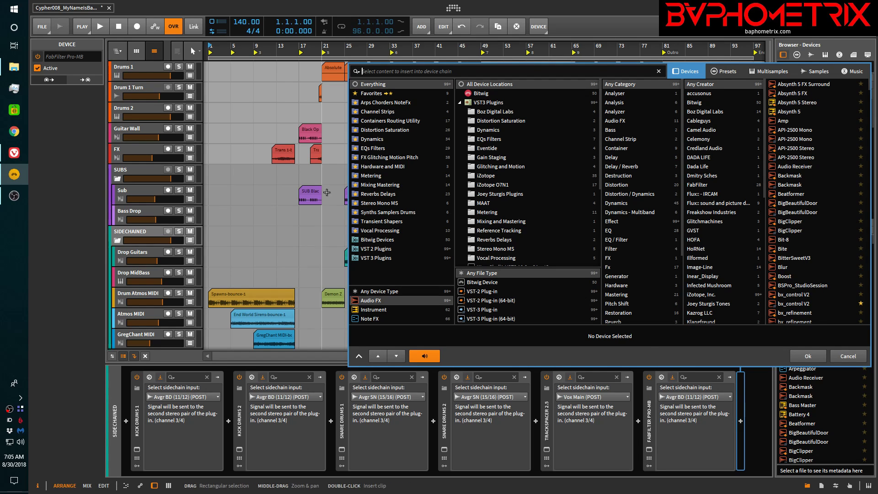
click(375, 148)
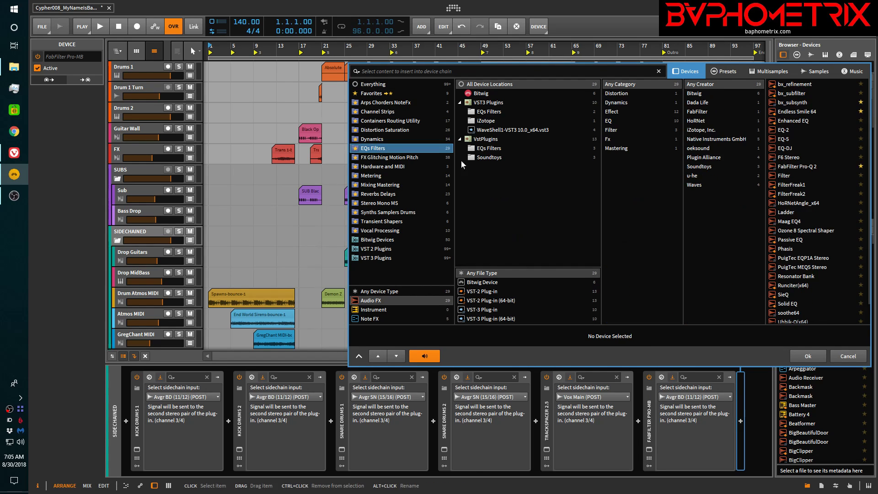
click(782, 175)
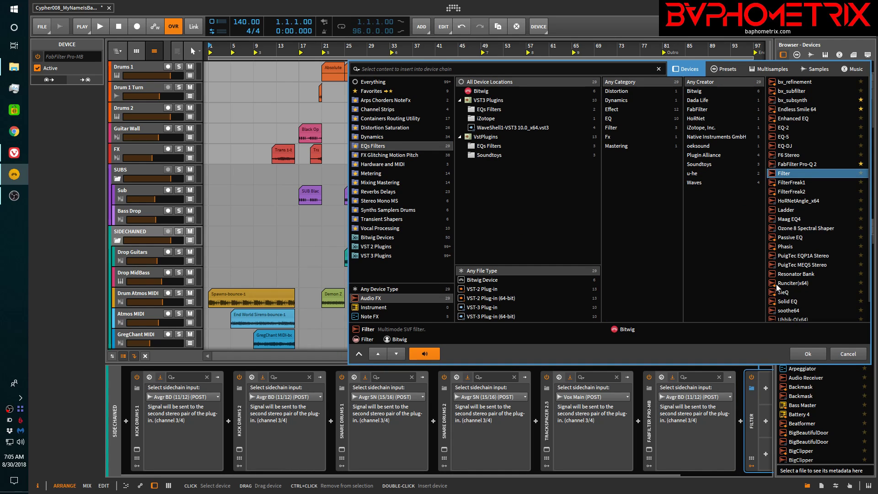
click(808, 353)
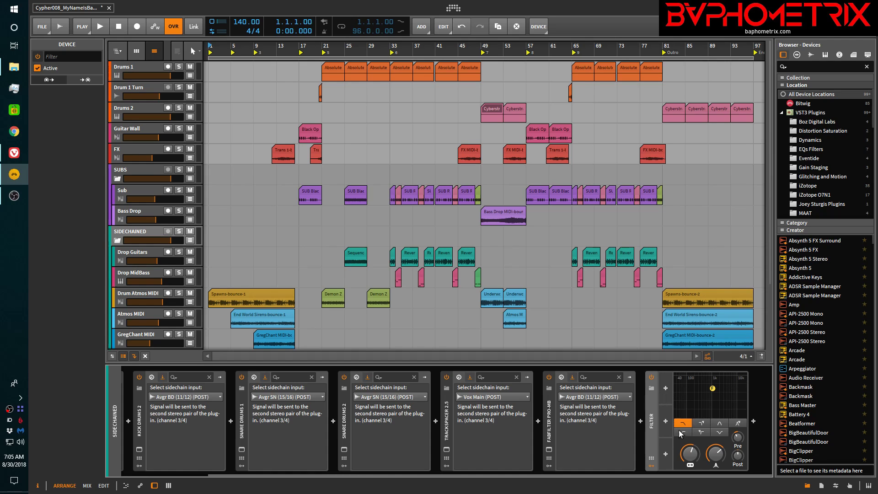
mouse_move(690, 451)
mouse_down()
mouse_move(690, 469)
mouse_move(689, 459)
mouse_up()
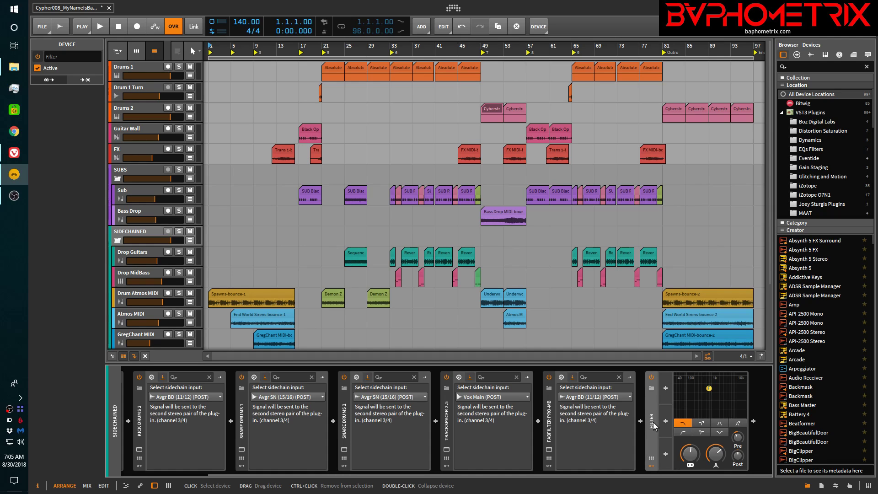
- Insert an Audio Sidechain modulator into the first modulator slot of the Filter device
click(665, 389)
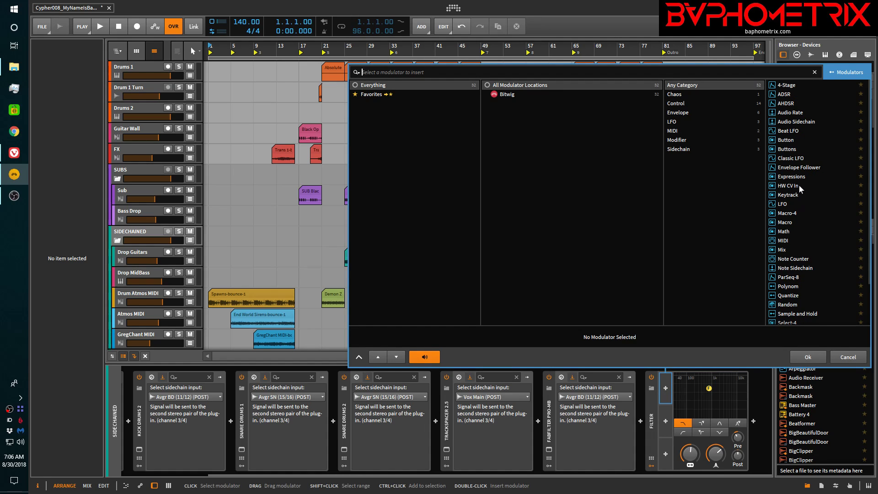
click(801, 121)
click(807, 356)
click(687, 388)
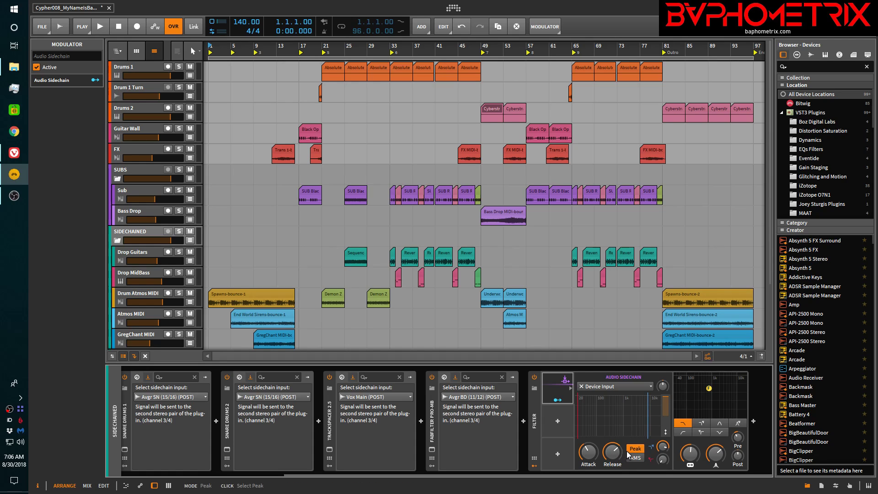
- Set the Audio Sidechain source to Drums 1's Avgr SN (15/16) (POST) chain and adjust its frequency band, attack and release
click(595, 387)
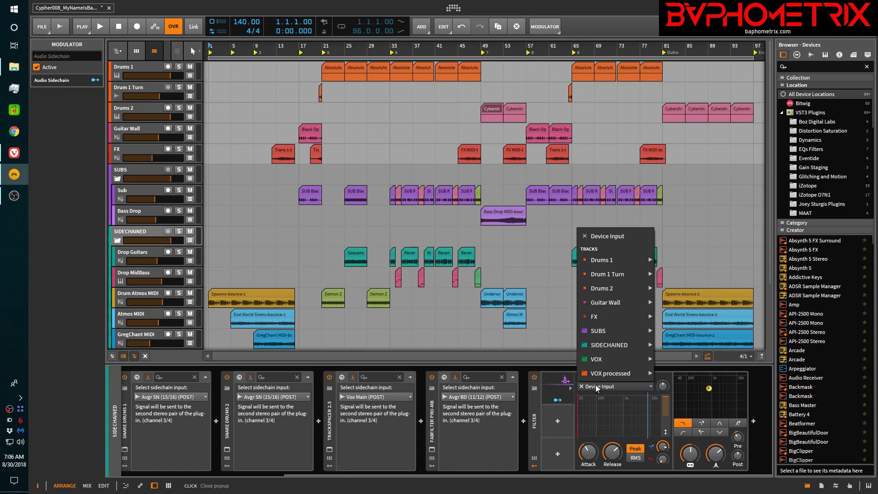
mouse_move(616, 259)
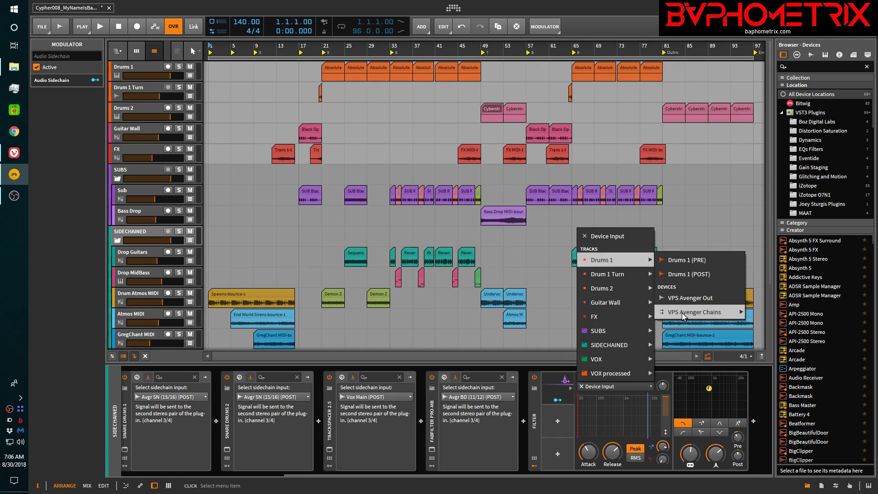
mouse_move(740, 314)
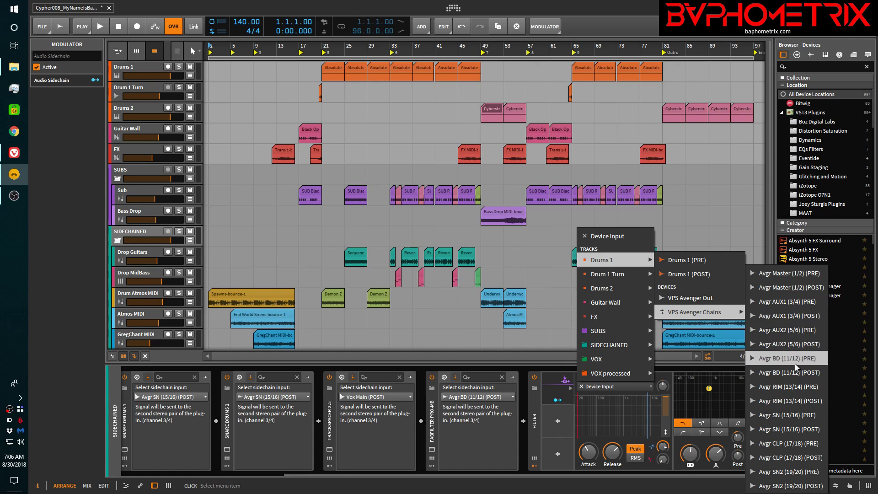
click(793, 432)
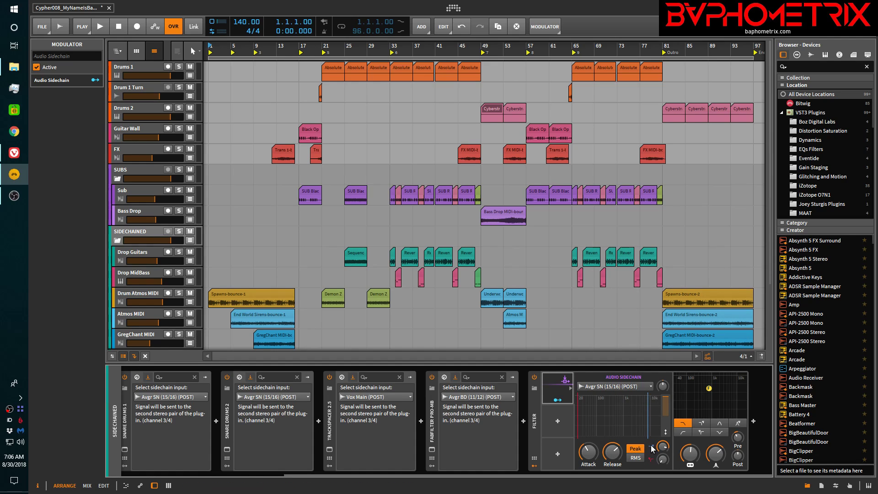
drag(663, 459, 663, 435)
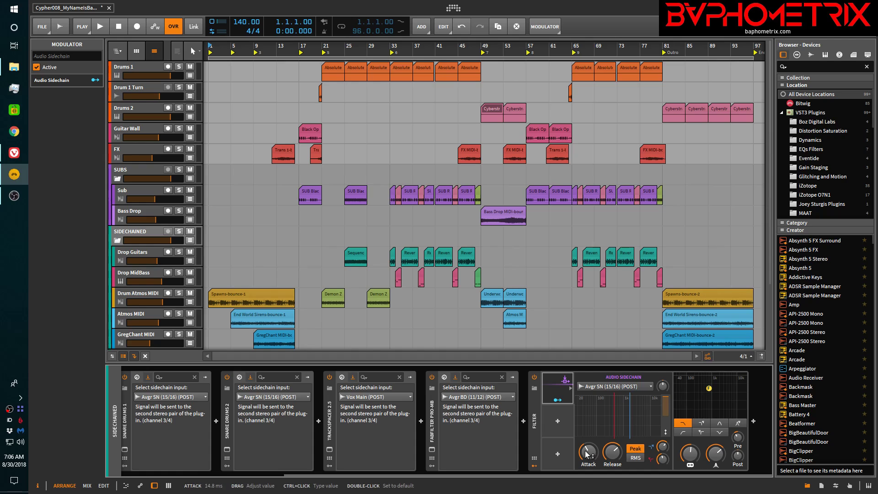
drag(587, 452, 612, 456)
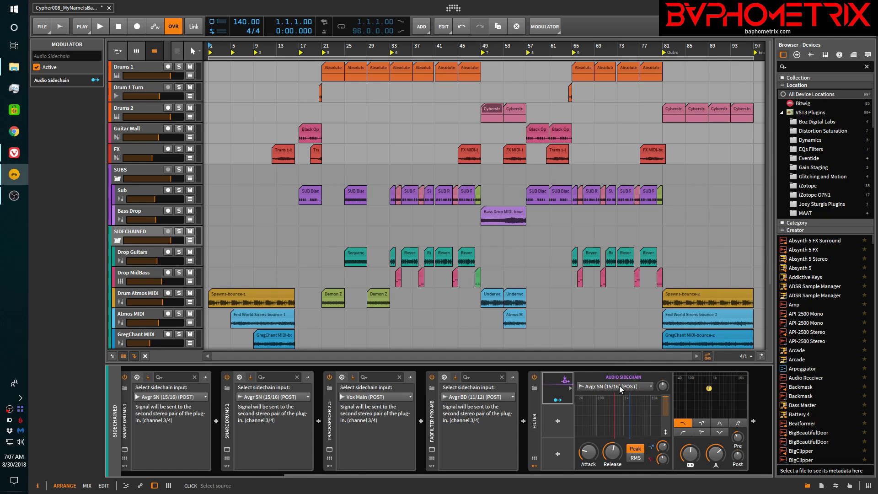
- Map the Audio Sidechain modulator to the Filter's cutoff with an amount of 52.65, and switch to the Bitwig Handbook in Vivaldi
click(556, 402)
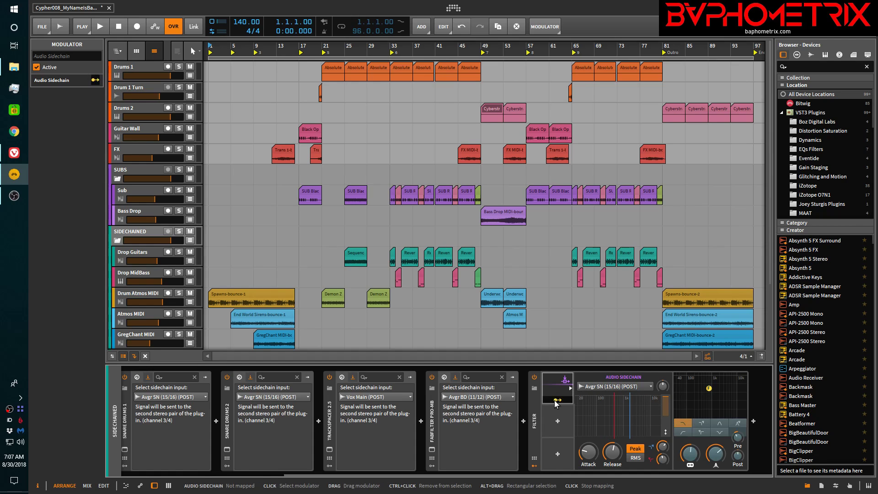
drag(691, 454, 690, 436)
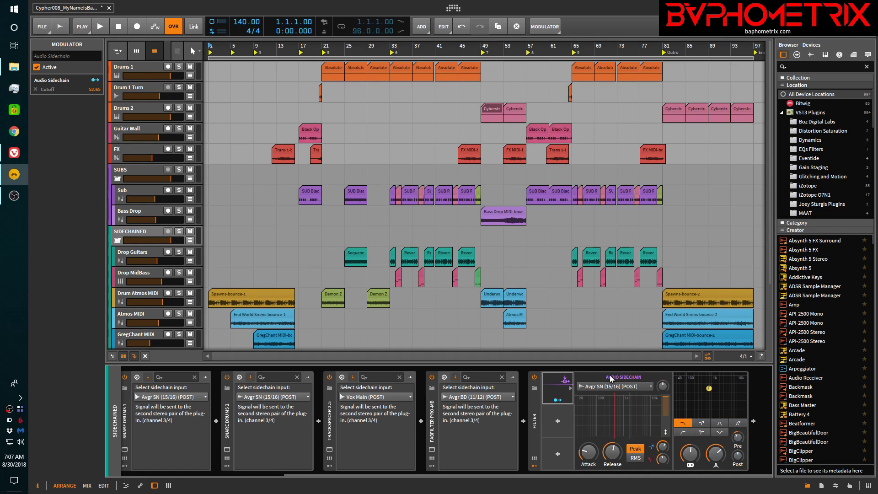
mouse_move(691, 454)
mouse_down()
mouse_move(690, 421)
mouse_move(691, 458)
mouse_up()
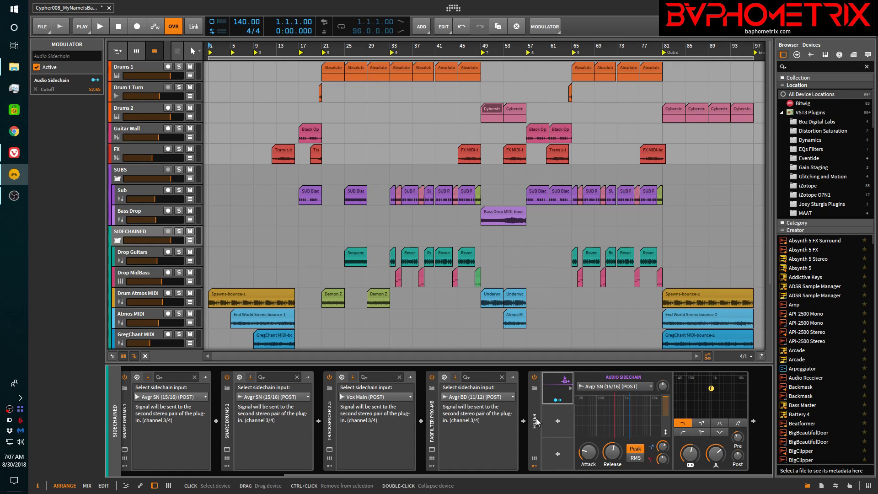
click(13, 154)
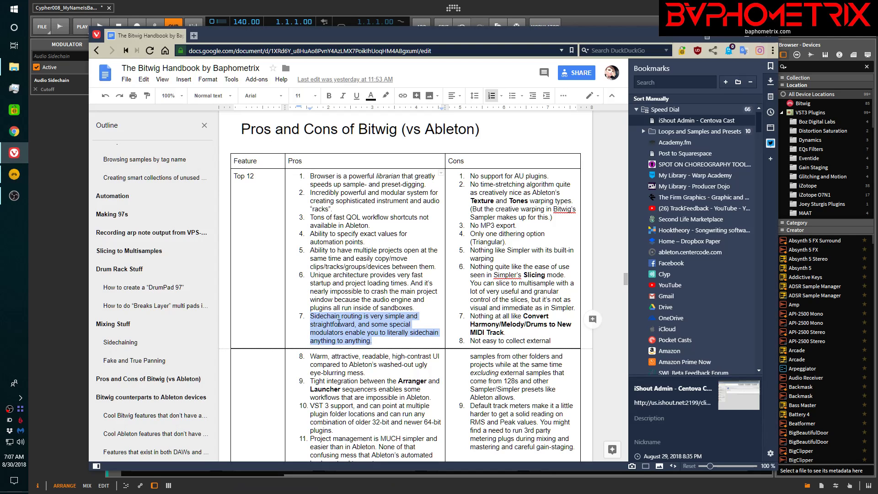
- Highlight pro number 8, about the warm, high-contrast UI, in the handbook and switch to Bitwig
scroll(341, 327, down, 2)
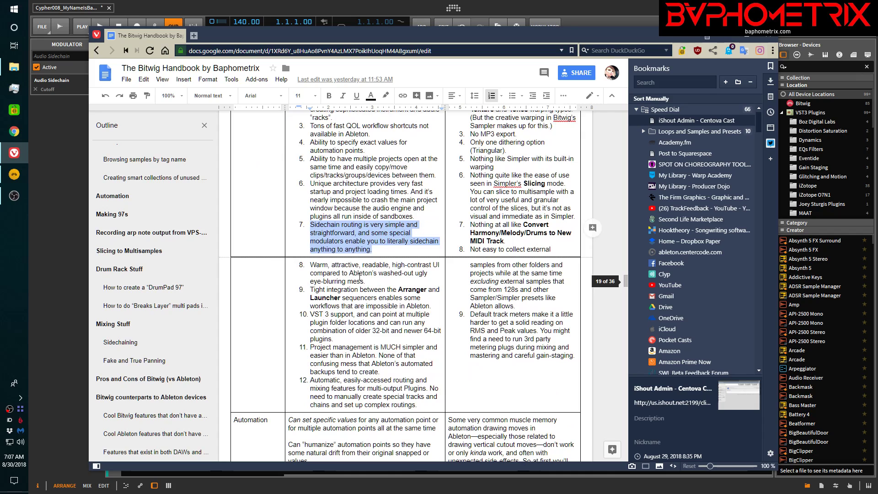
drag(311, 265, 370, 282)
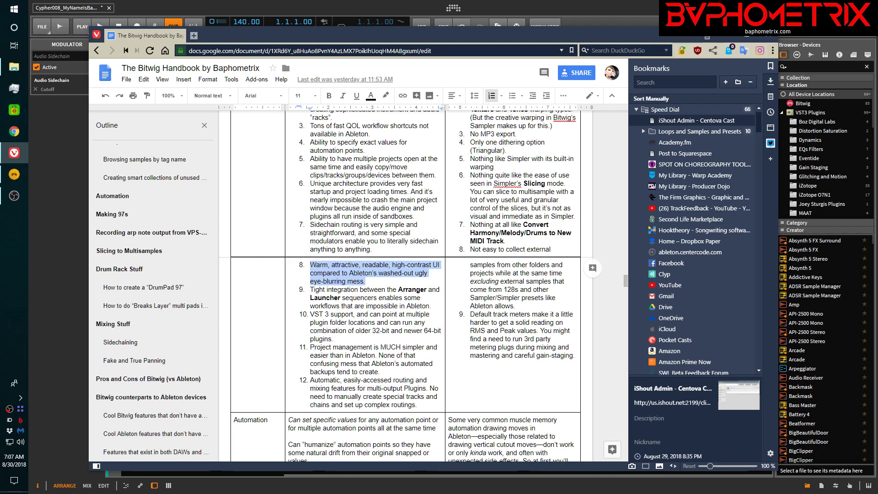
key(alt+Tab)
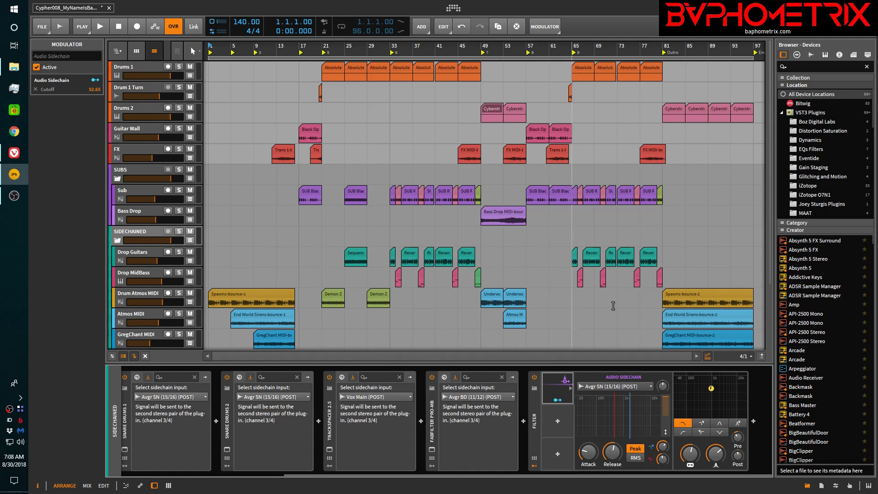
- Increase the GUI scaling by two levels, and decrease it by two levels to restore the original size
right_click(548, 7)
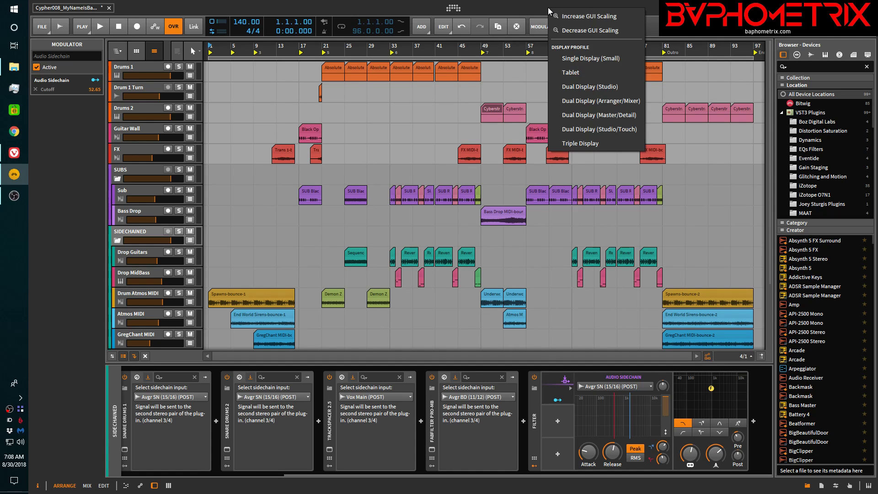
click(588, 19)
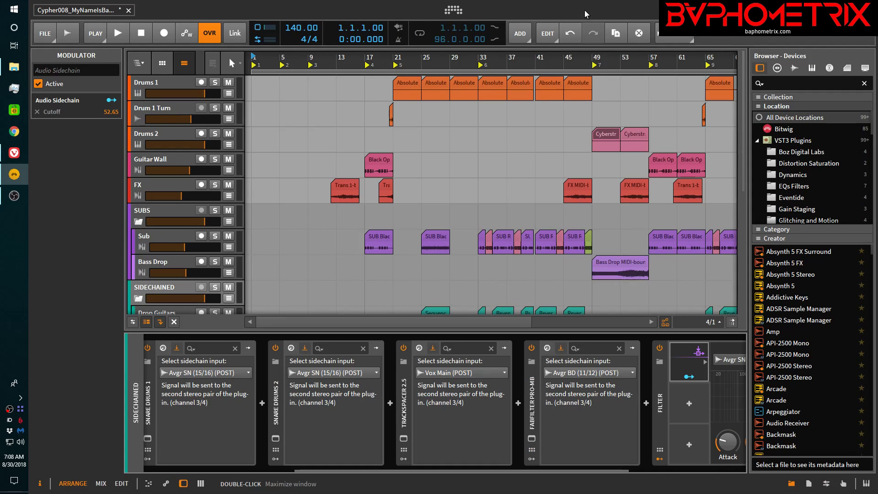
right_click(585, 12)
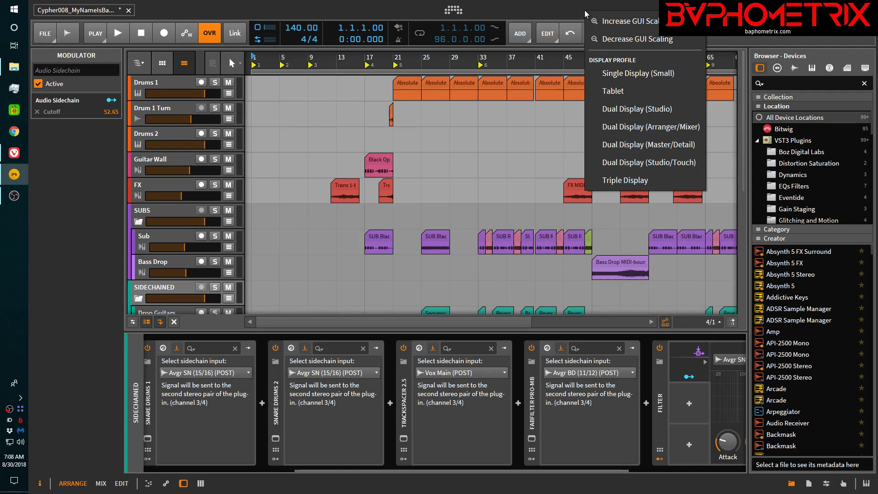
click(607, 24)
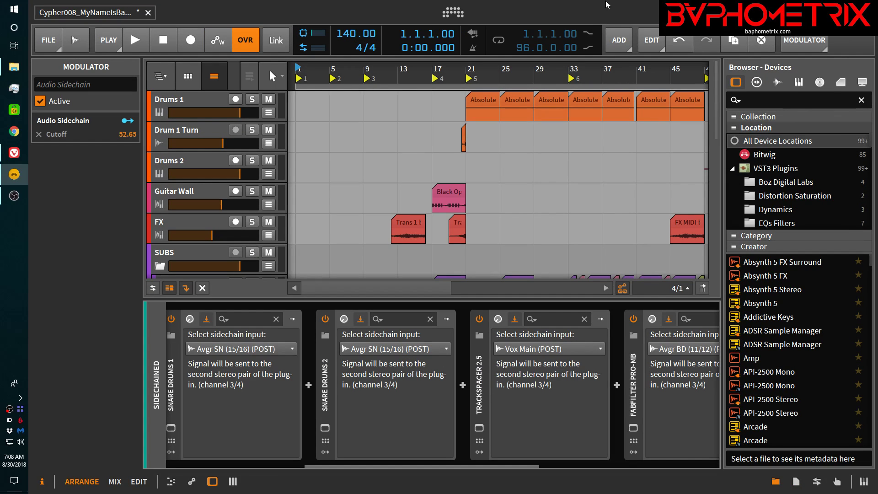
right_click(608, 10)
click(616, 34)
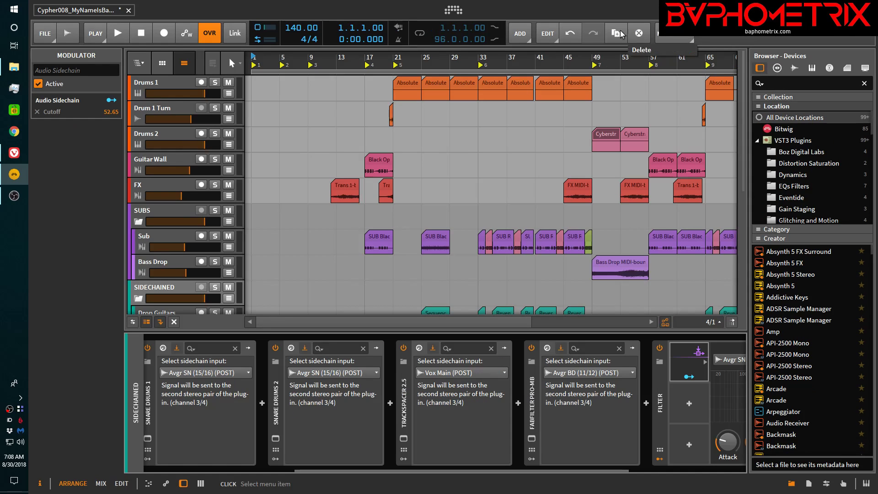
right_click(586, 15)
click(609, 37)
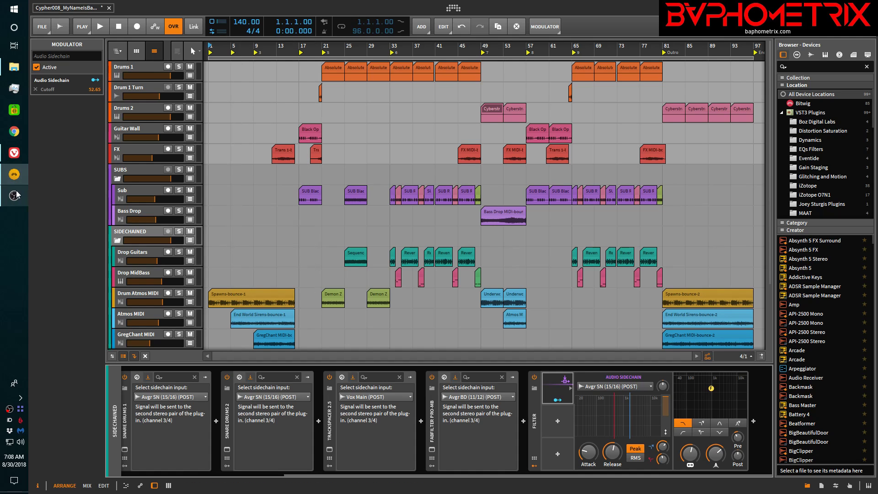
- Highlight pro number 9, on Arranger and Launcher integration, in the handbook in Vivaldi and return to Bitwig
click(15, 152)
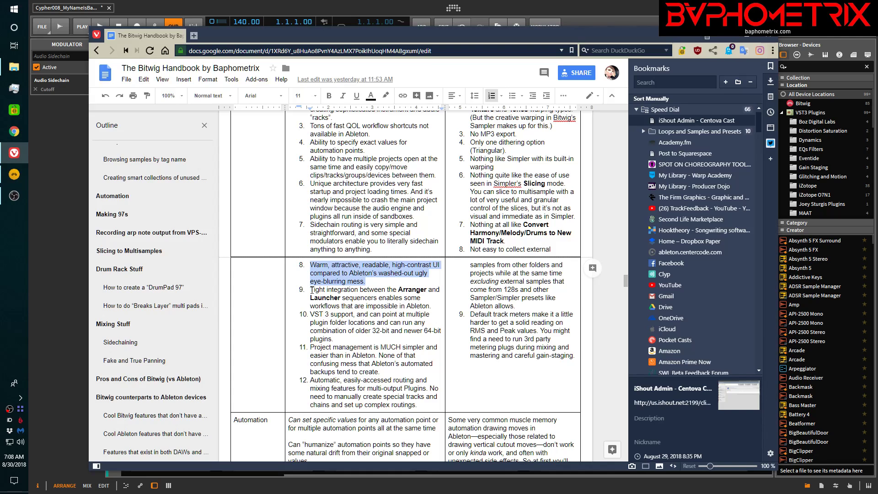
drag(311, 290, 438, 313)
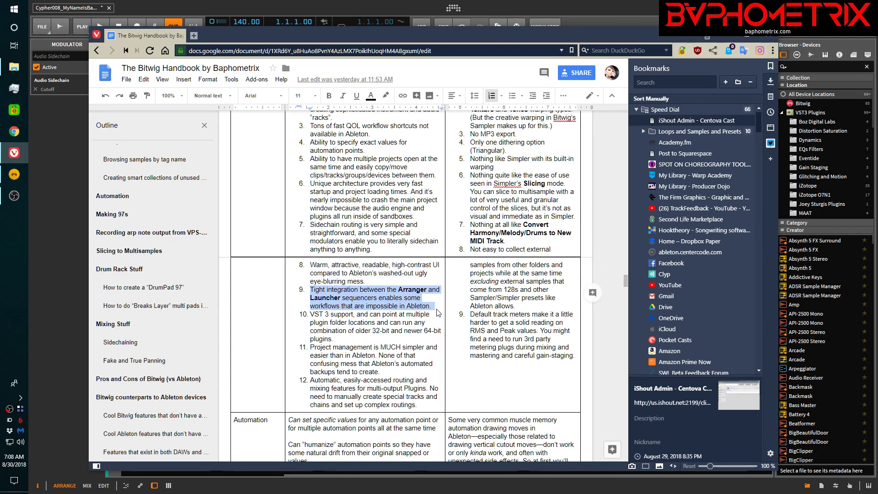
click(323, 9)
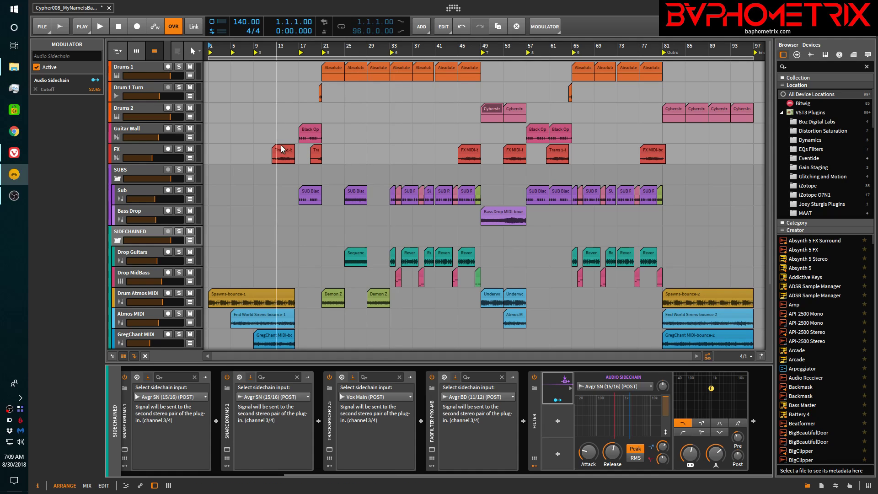
- Show the clip launcher beside the arranger timeline, hide the device chain and widen the launcher to reveal more scenes
click(137, 51)
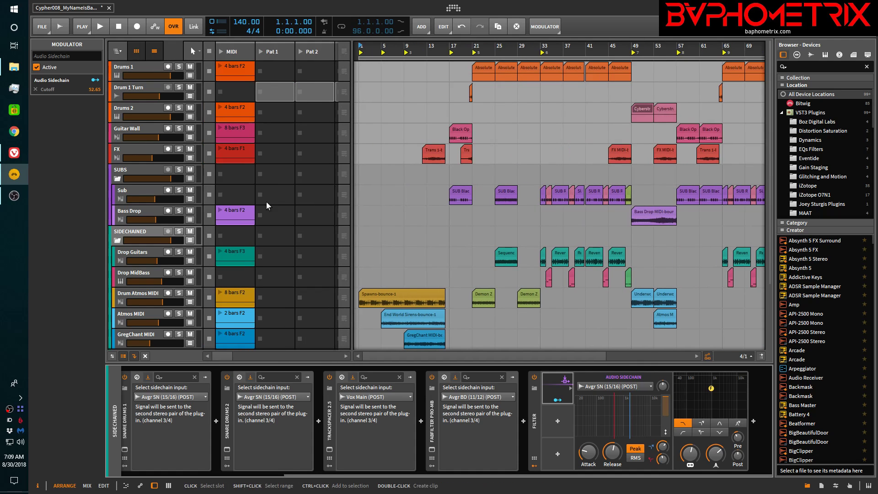
key(d)
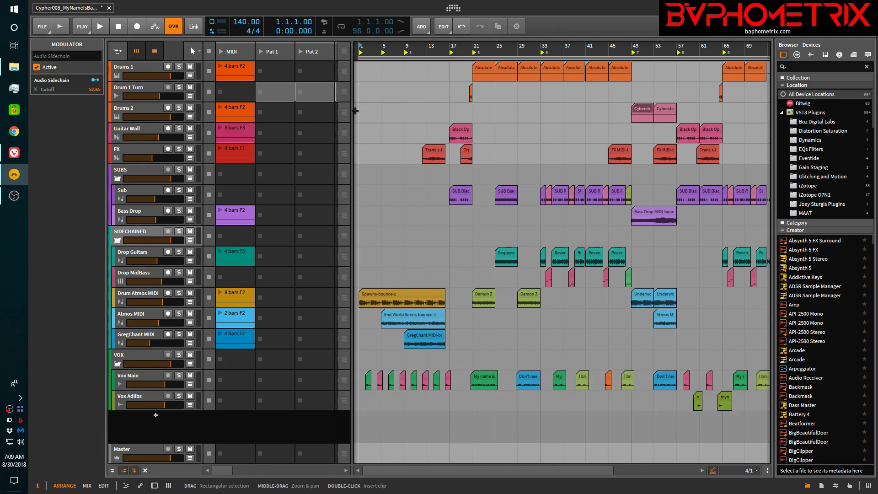
drag(350, 110, 451, 112)
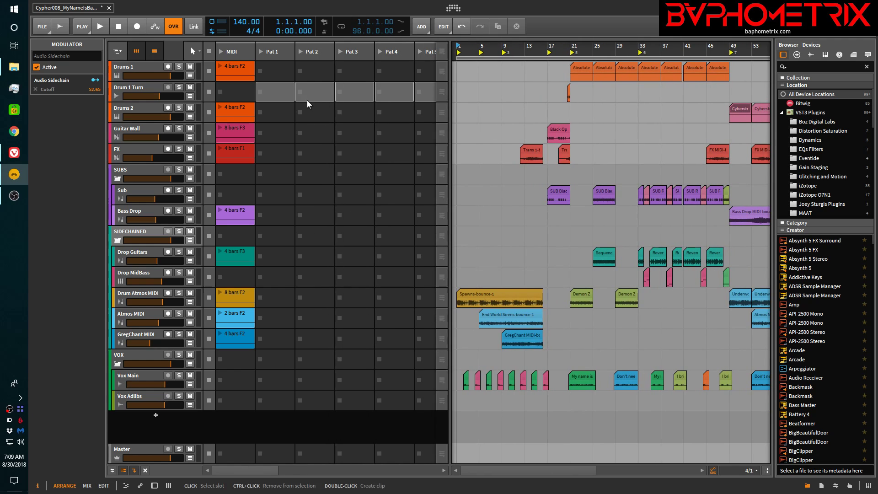
- Toggle between the launcher-only, arranger-only and combined layouts, ending with launcher and arranger side by side
click(158, 54)
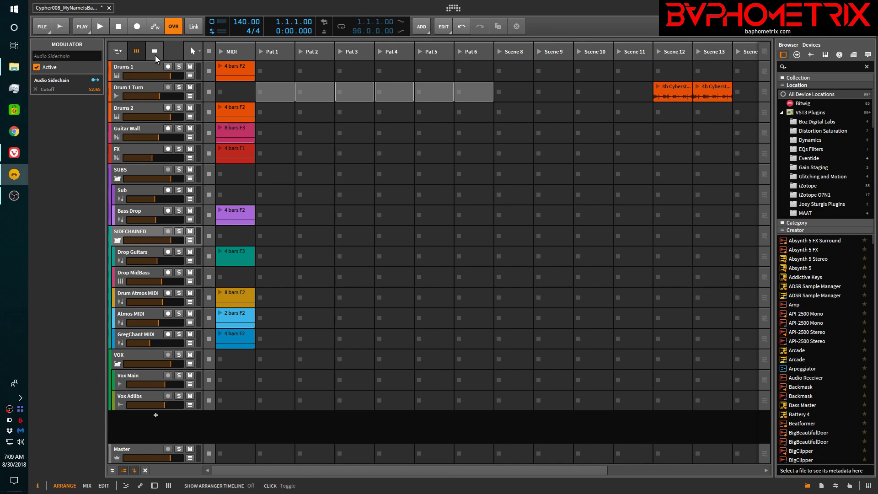
click(155, 56)
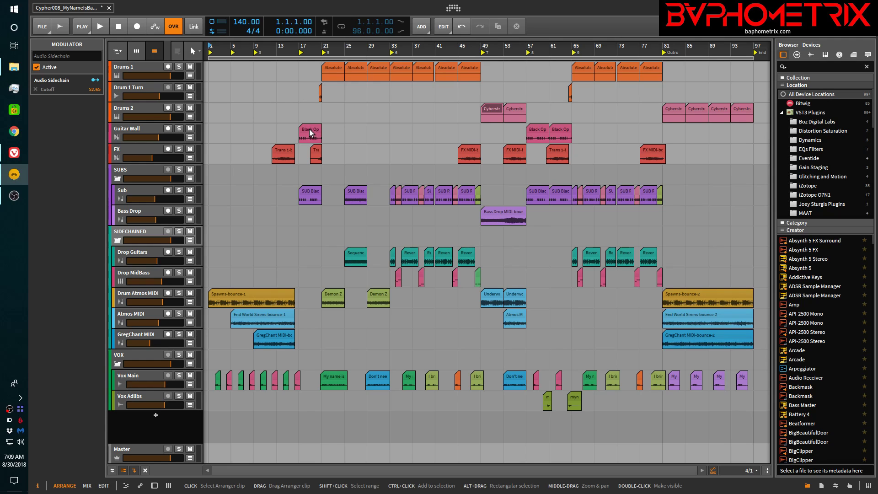
click(136, 51)
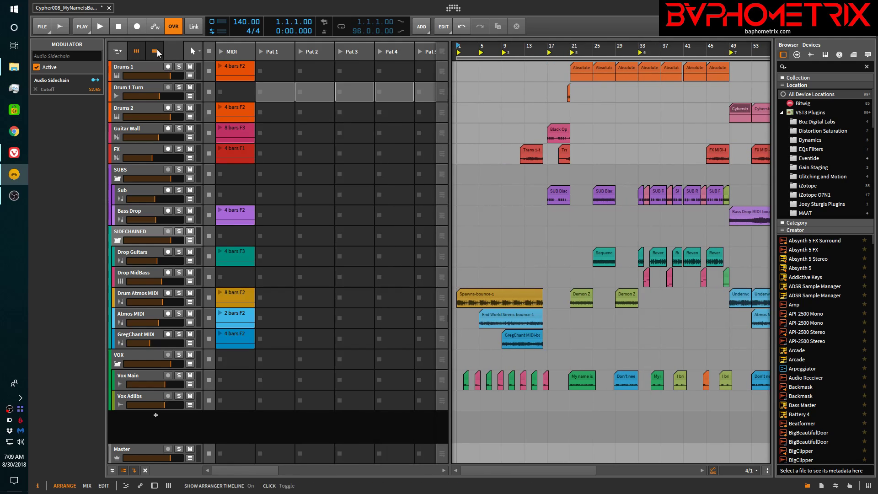
click(154, 51)
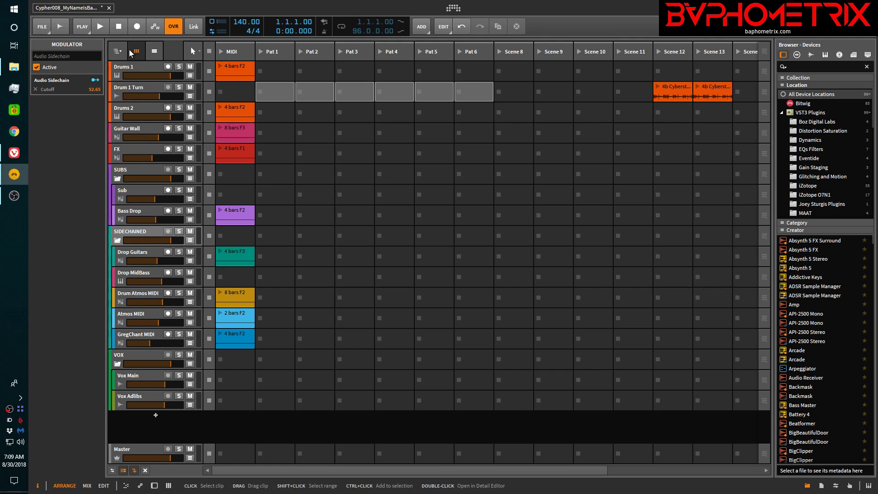
click(158, 53)
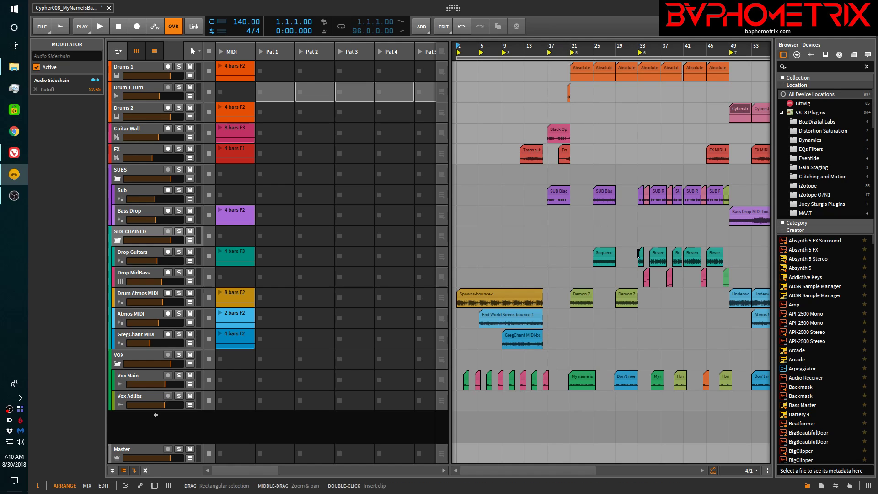
- Copy the Drop MidBass #1 clip at bar 34 from the arranger into the track's Pat 2 launcher slot
click(646, 279)
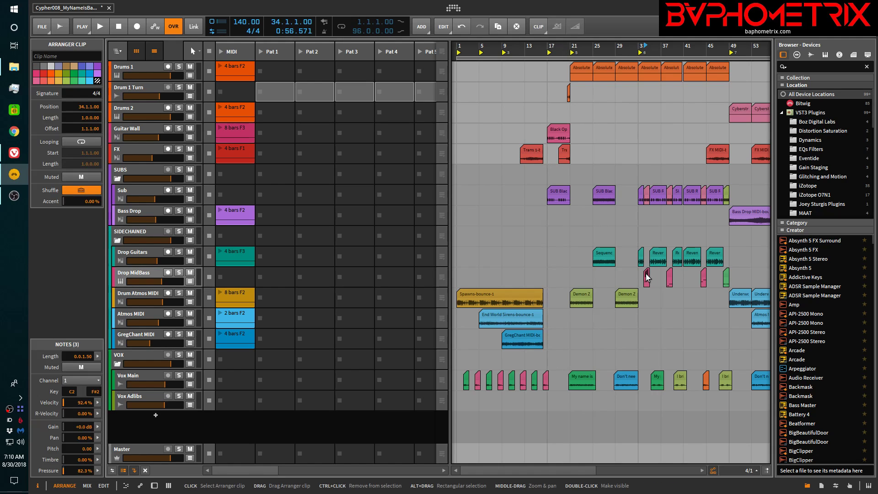
scroll(462, 281, right, 5)
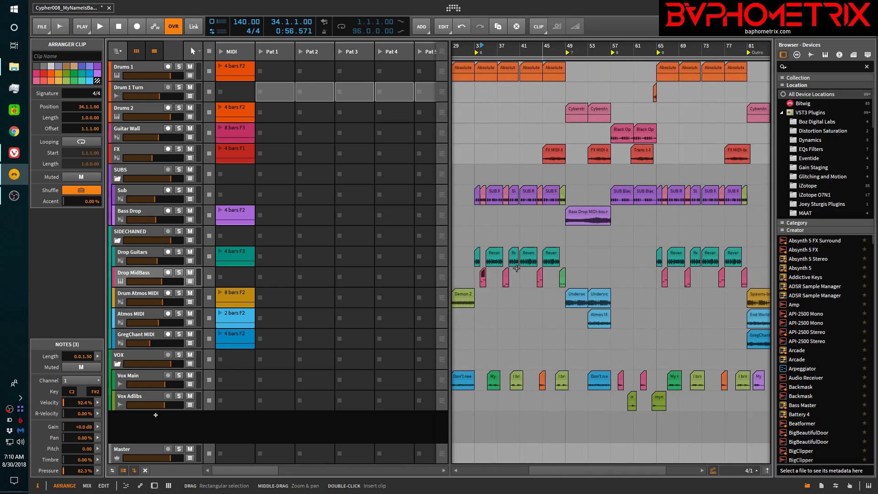
scroll(475, 281, up, 8)
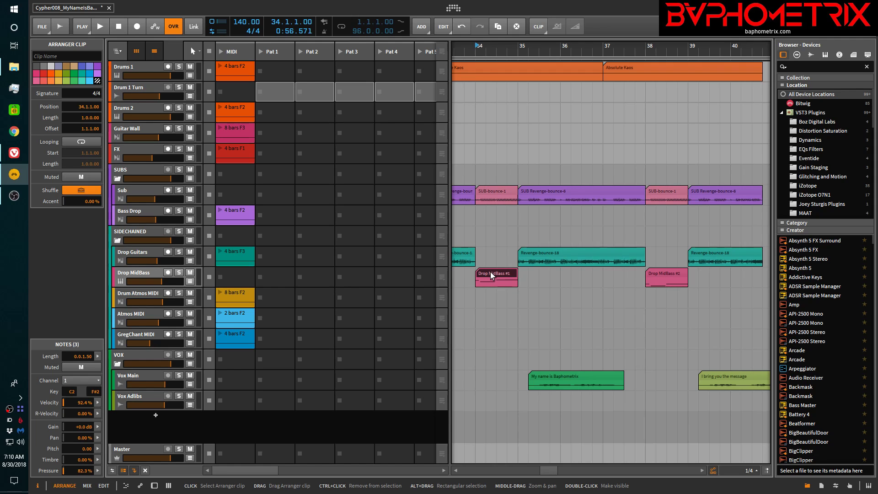
key(ctrl)
drag(491, 271, 315, 268)
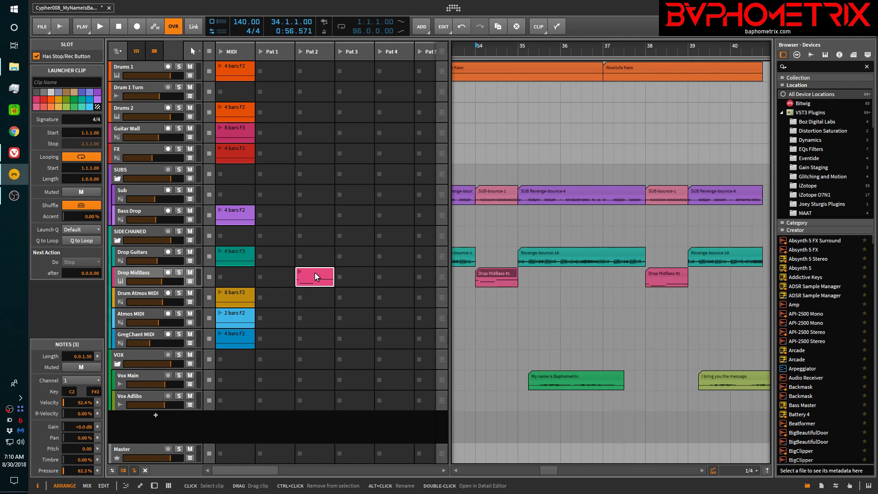
- Open the Pat 2 Drop MidBass clip in the note editor and move its second note to D2
double_click(315, 273)
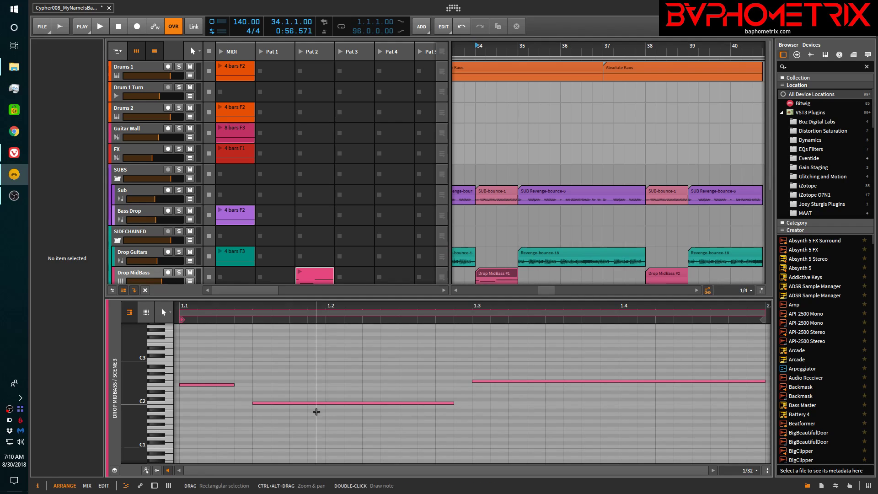
drag(319, 401, 319, 398)
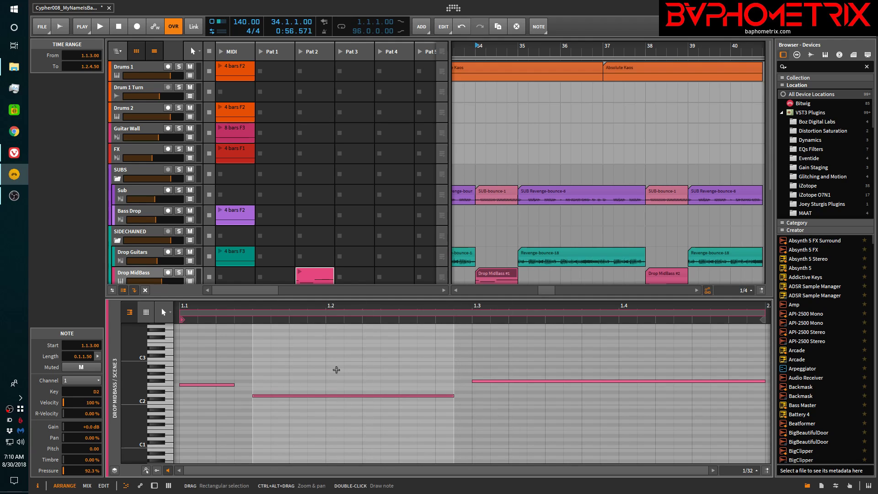
click(361, 255)
- Duplicate the Pat 2 Drop MidBass clip three times to fill the Pat 3, Pat 4 and Pat 5 slots
click(312, 273)
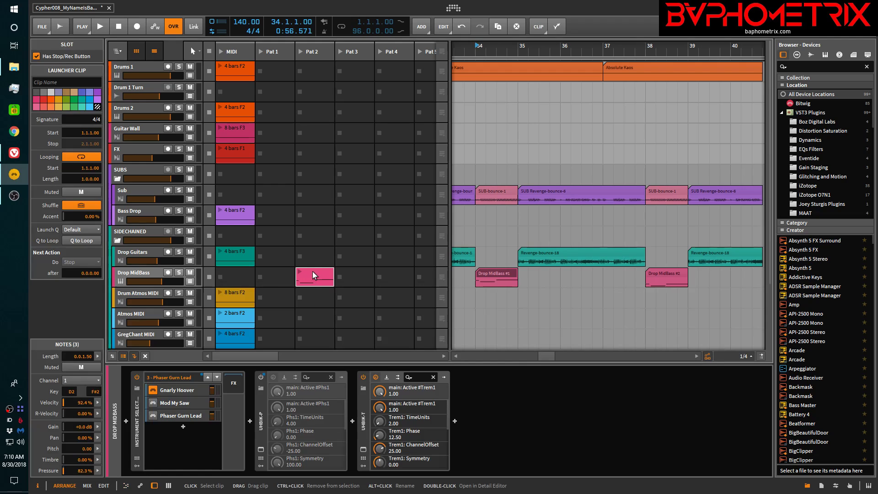
key(ctrl+d)
key(ctrl+d)
key(ctrl+d)
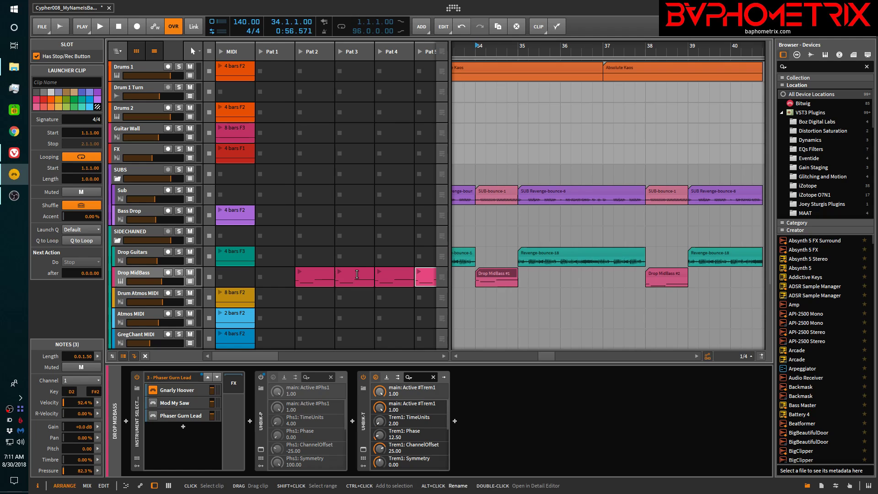
scroll(300, 273, right, 1)
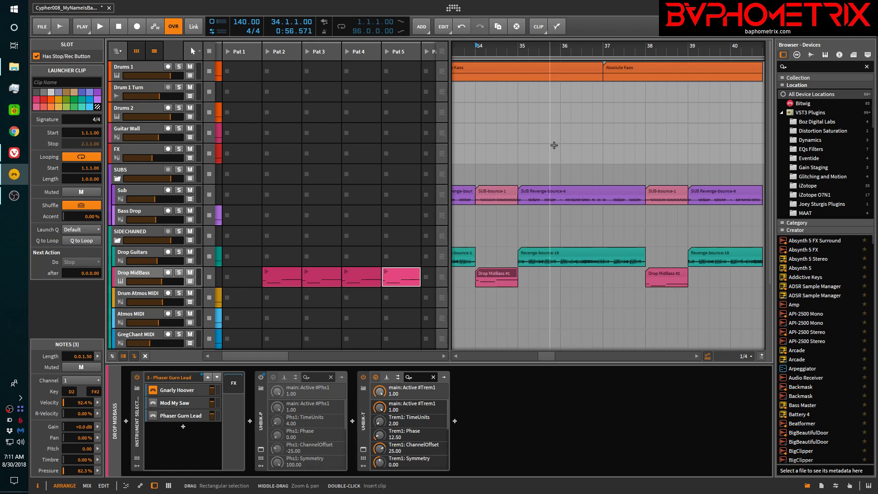
- Draw an arranger loop region from bar 34 to bar 37, three bars long
click(476, 57)
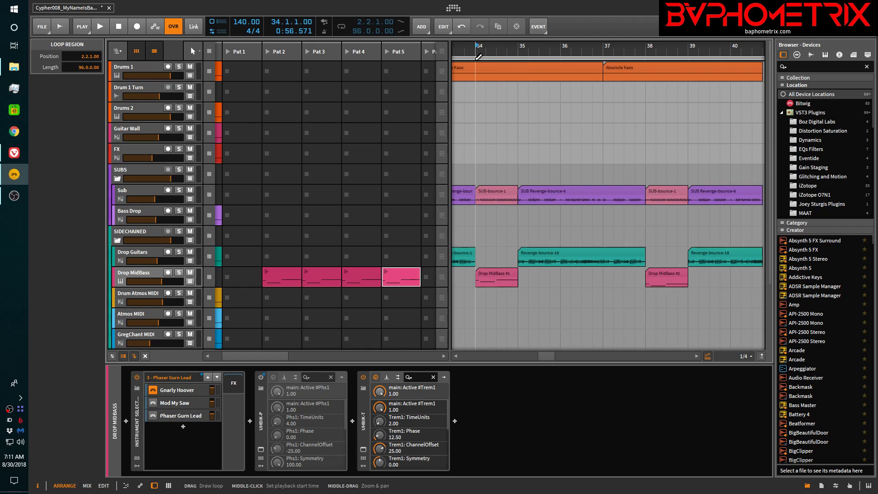
drag(475, 58, 602, 58)
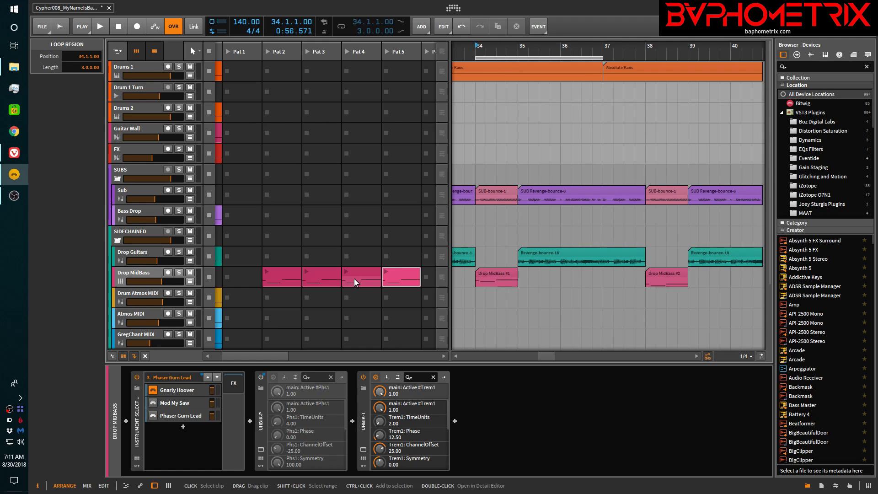
scroll(557, 204, down, 3)
scroll(557, 204, up, 3)
scroll(558, 207, down, 1)
scroll(557, 206, up, 1)
scroll(557, 204, down, 3)
scroll(555, 174, up, 1)
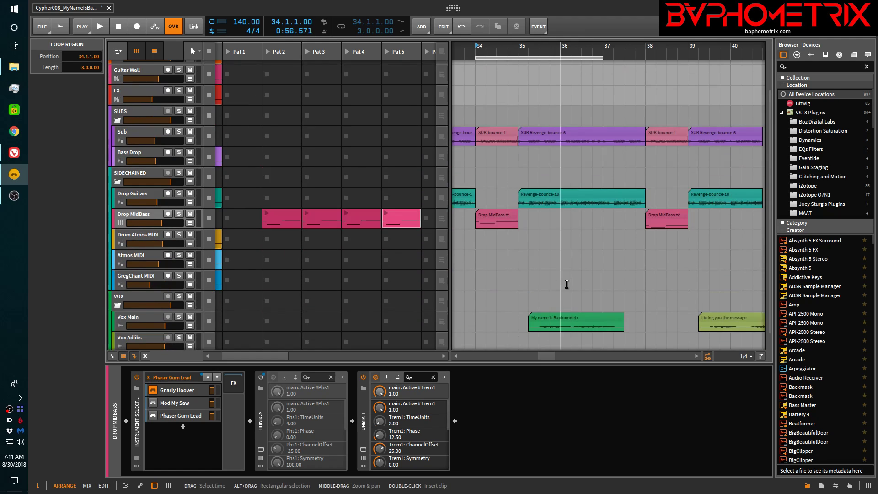
scroll(558, 161, up, 2)
scroll(559, 164, down, 3)
scroll(559, 163, up, 3)
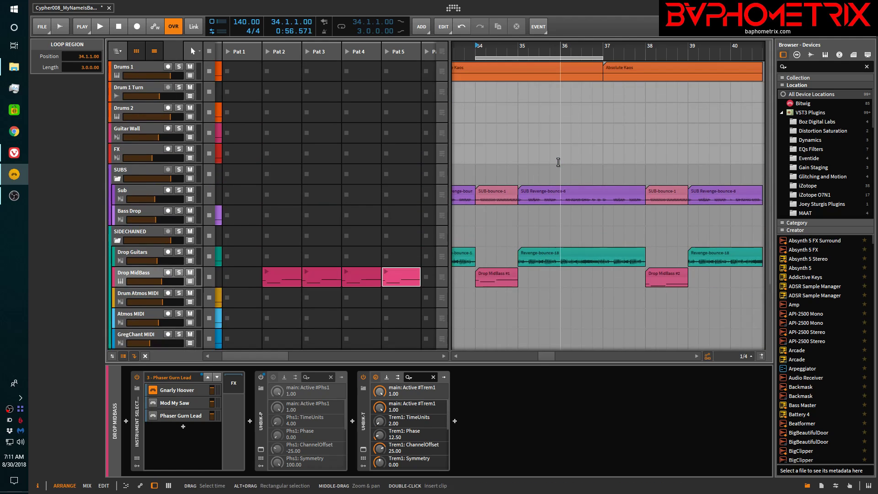
- Copy the Pat 4 Drop MidBass launcher clip to bar 34 of the arranger and hide the clip launcher
scroll(559, 163, down, 2)
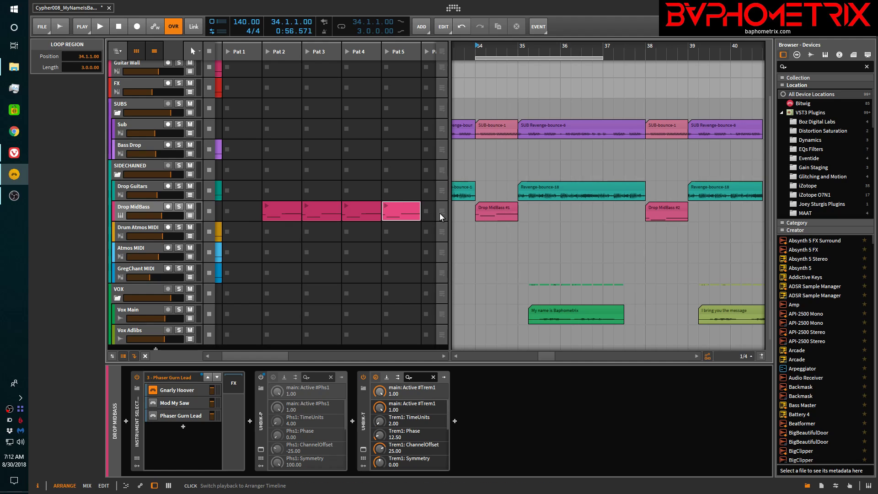
click(357, 206)
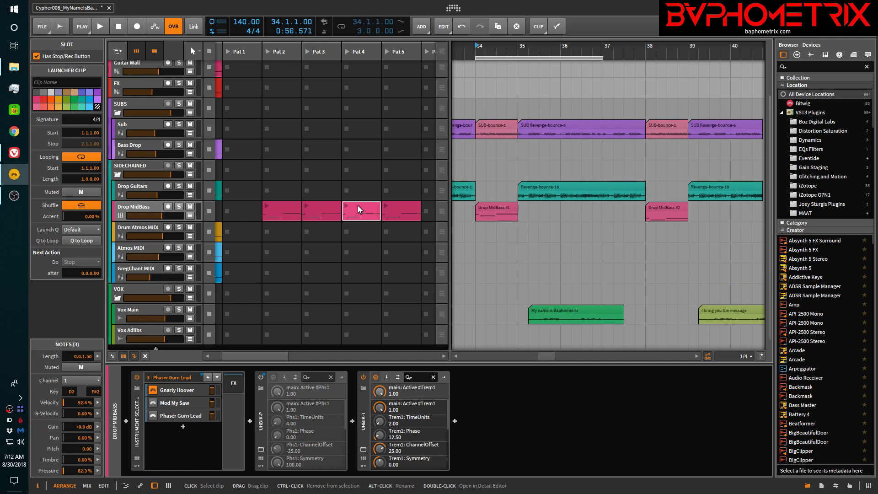
drag(358, 206, 480, 212)
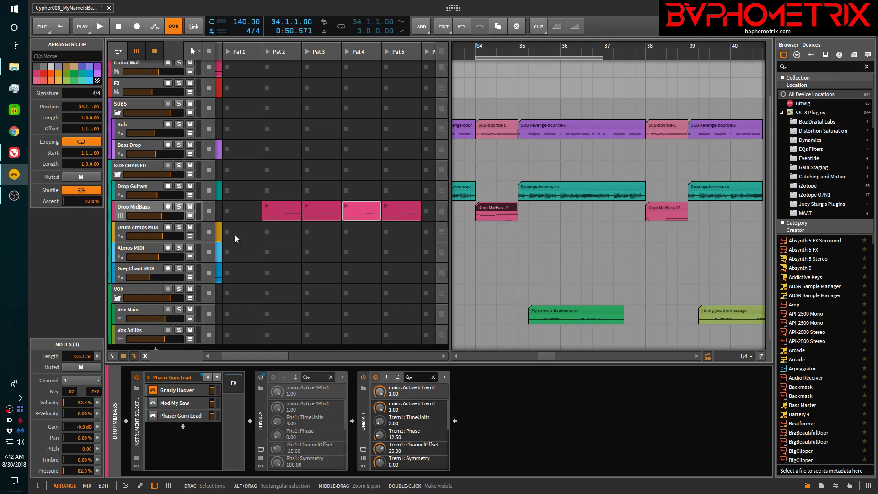
click(136, 54)
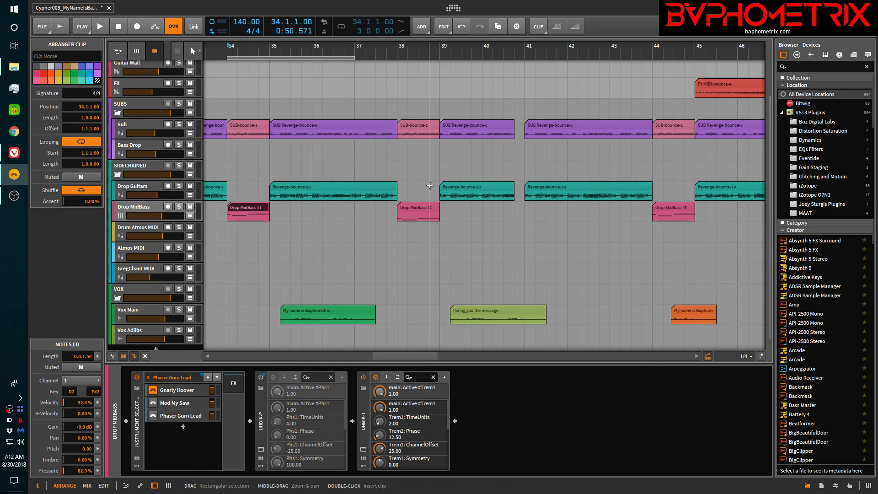
scroll(430, 187, left, 5)
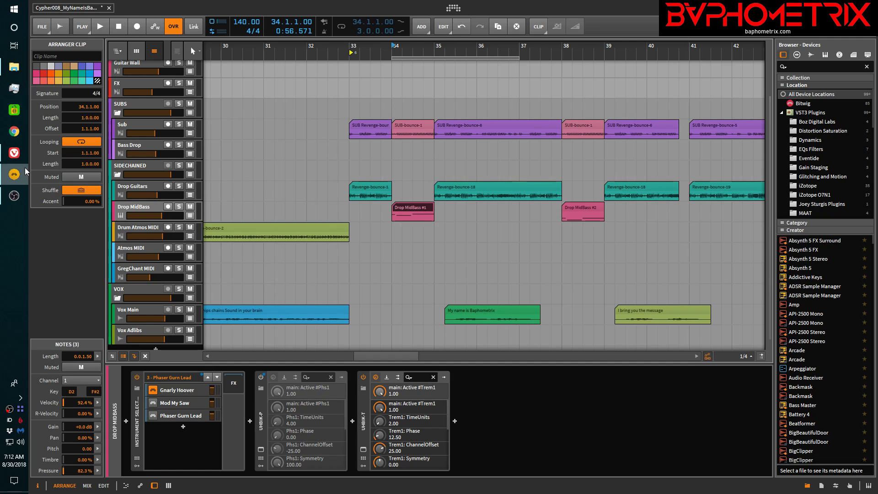
- Switch to the Bitwig Handbook in the browser, highlight pro 10 on VST 3 support, and return to Bitwig
mouse_move(6, 150)
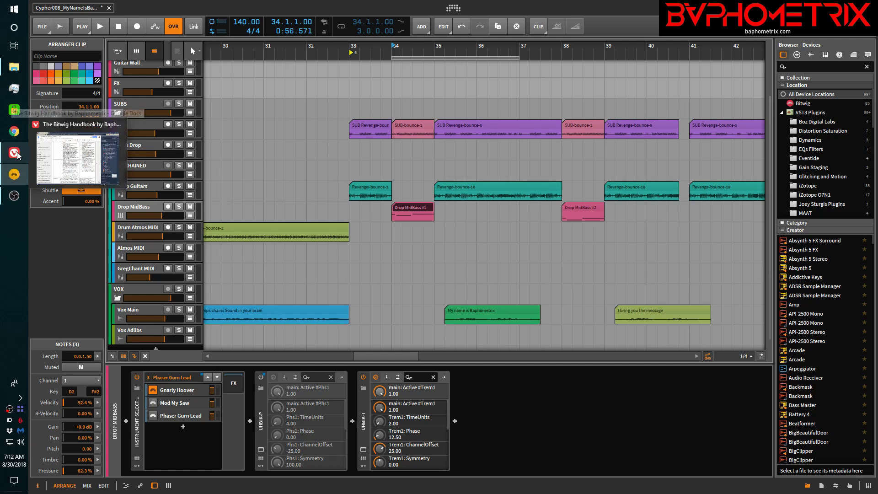
click(20, 160)
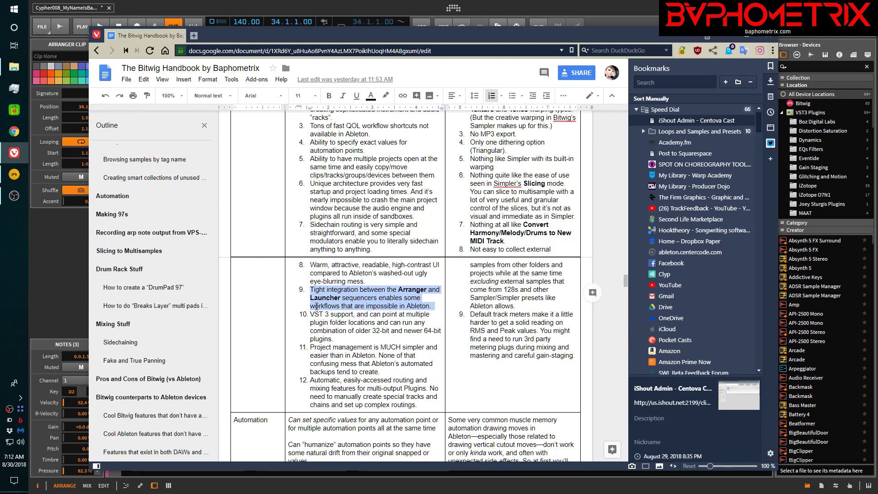
drag(311, 315, 341, 343)
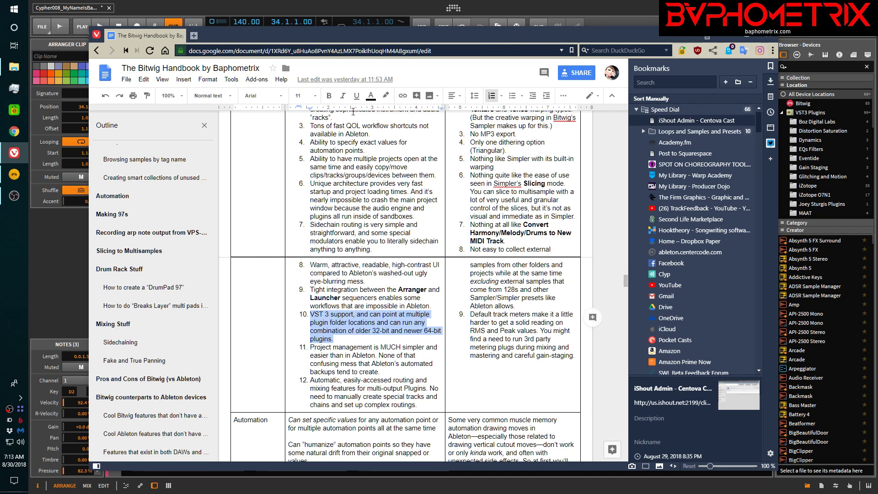
click(532, 6)
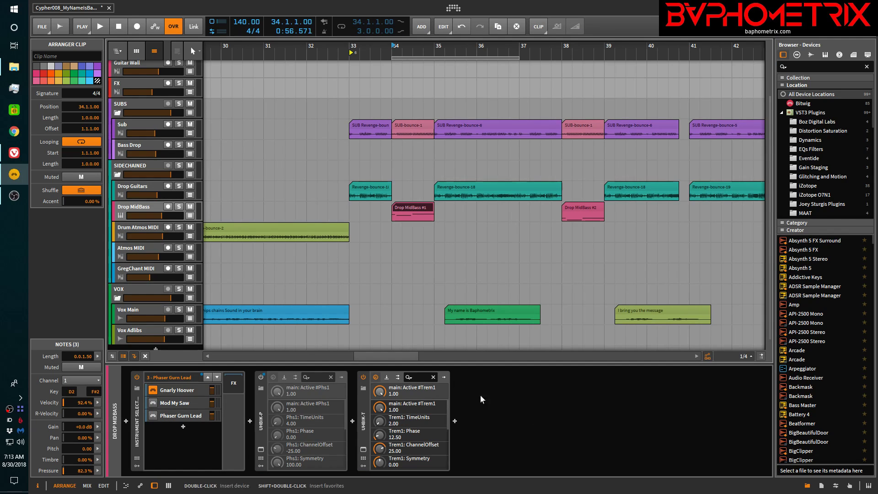
- Switch to the handbook in the browser, highlight pro 11 on simpler project management, and return to Bitwig
mouse_move(17, 197)
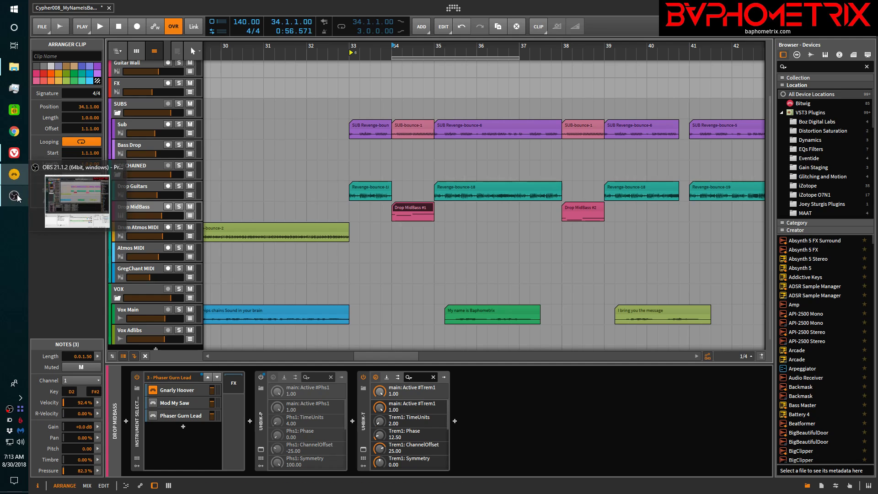
click(15, 161)
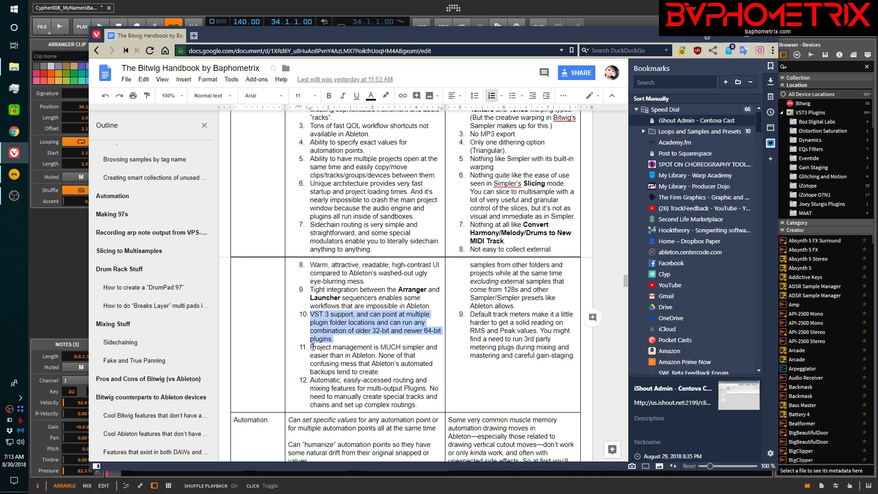
drag(311, 348, 385, 375)
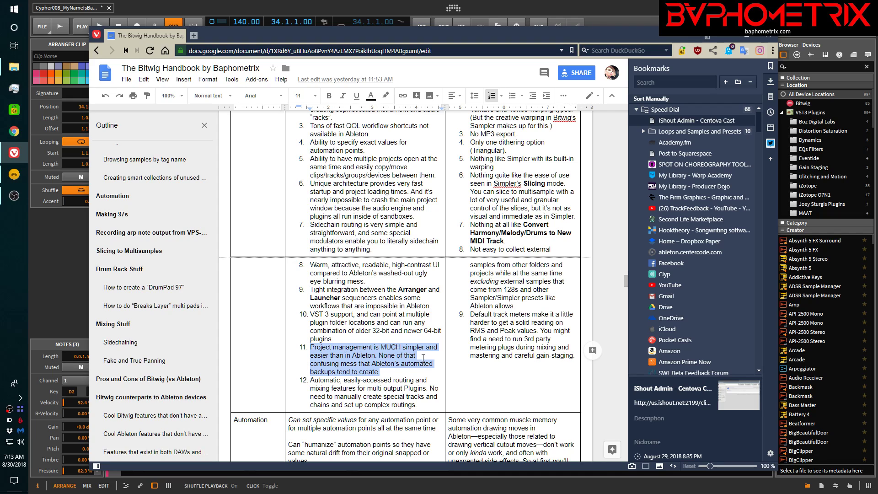
click(578, 5)
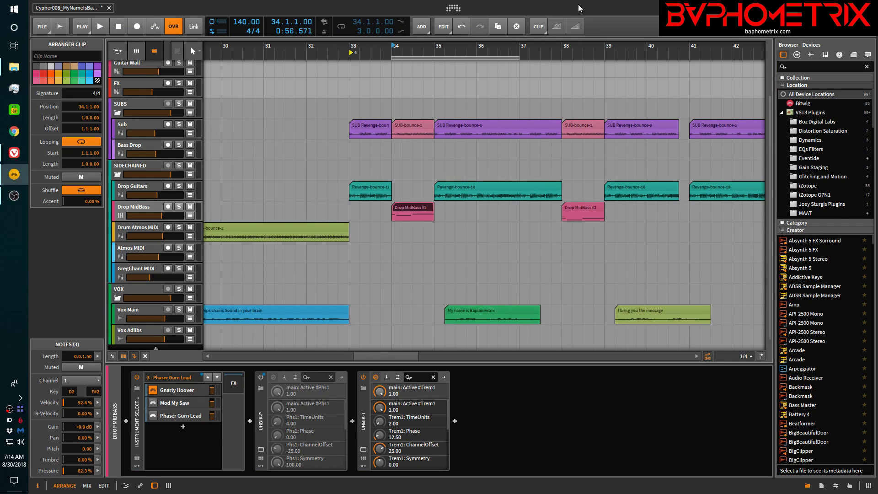
- Show the project's file list and review all, external and missing files
key(p)
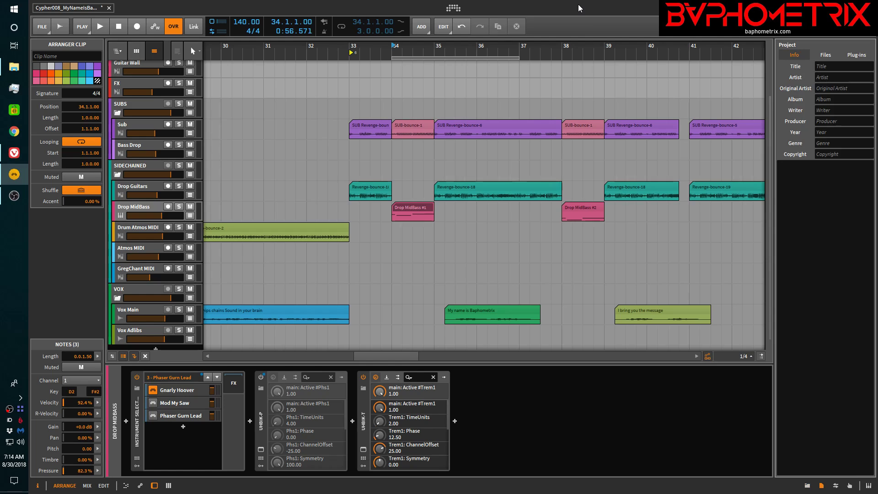
click(828, 56)
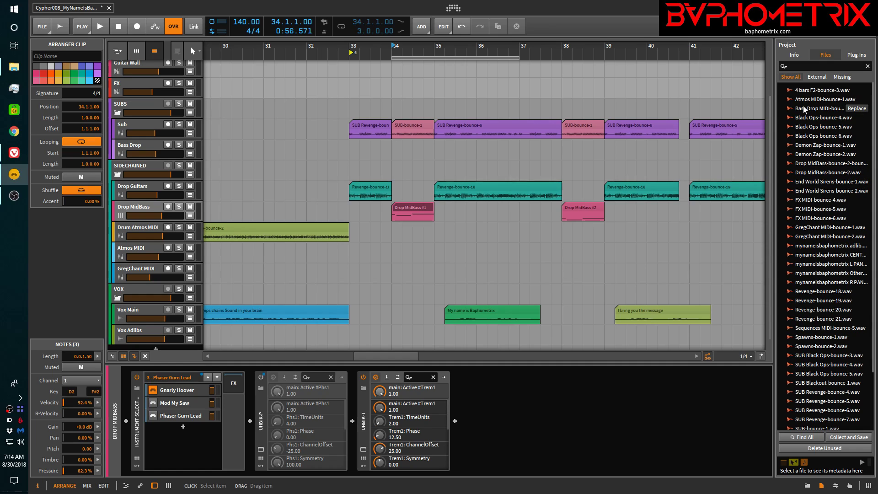
scroll(809, 151, down, 3)
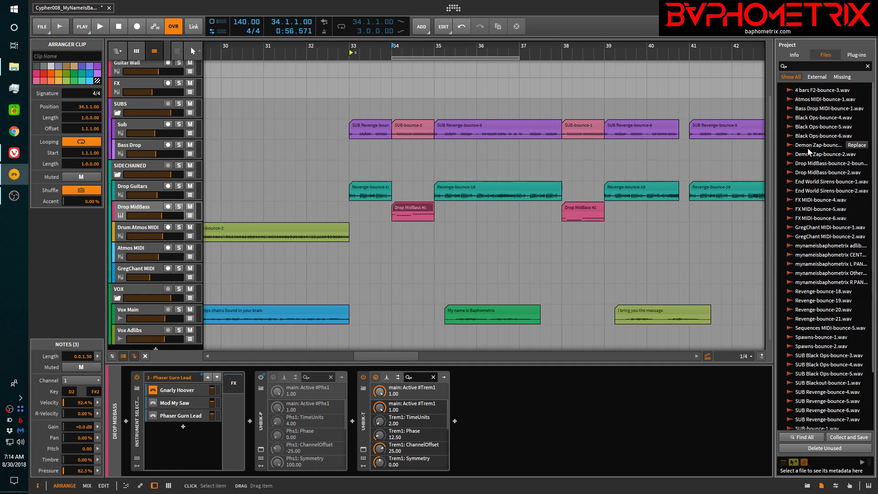
click(818, 77)
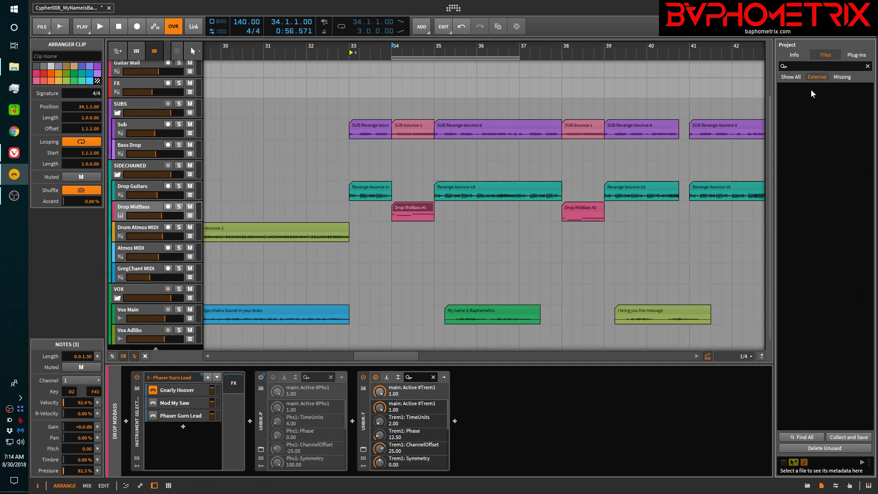
click(846, 78)
- Review the project's unused files offered for deletion and leave without deleting any
click(803, 449)
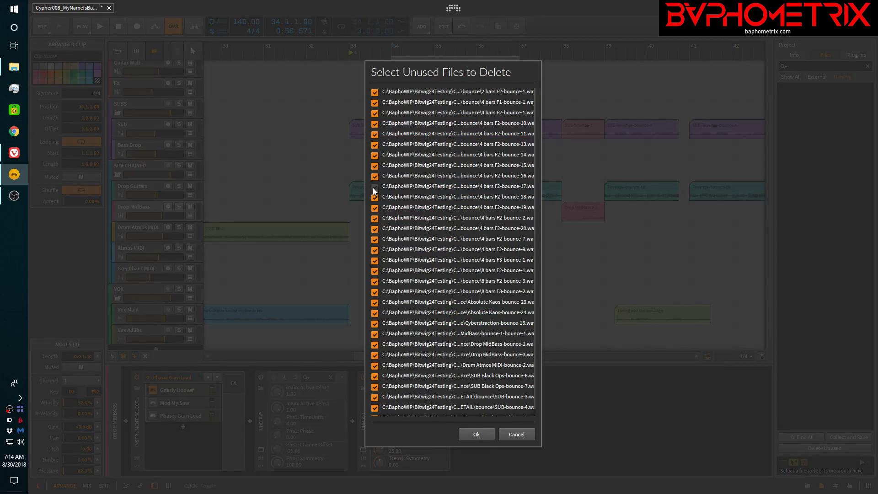
click(374, 273)
click(517, 434)
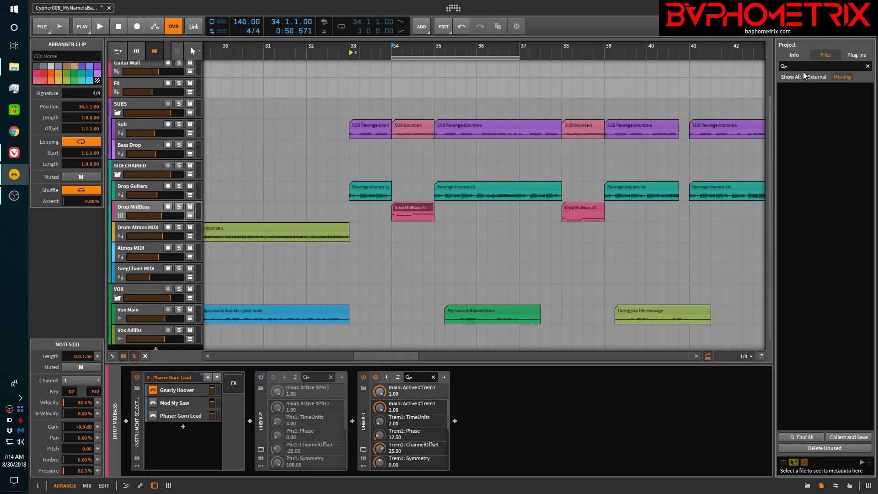
- Compare the project's complete file list with the filtered lists again and finish on all files
click(792, 77)
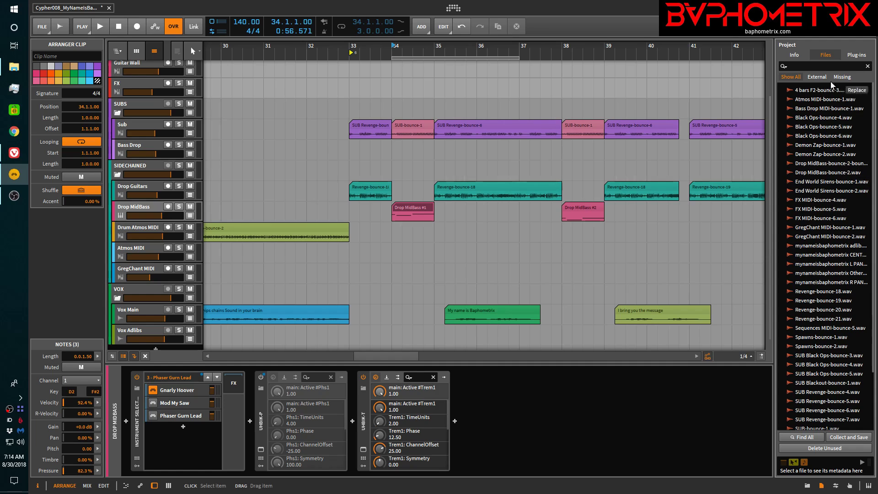
click(818, 77)
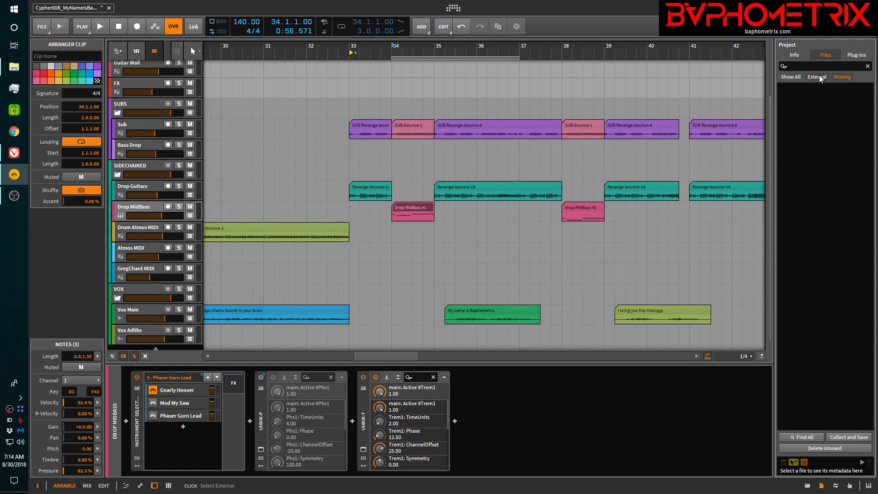
click(795, 77)
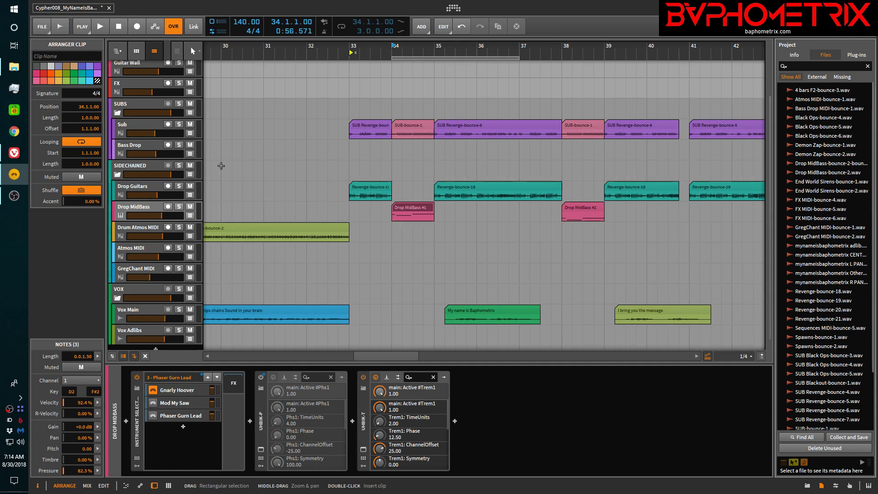
- Switch to File Explorer, examine the project folder and its DETAIL_v9 project file, and close the window
click(14, 67)
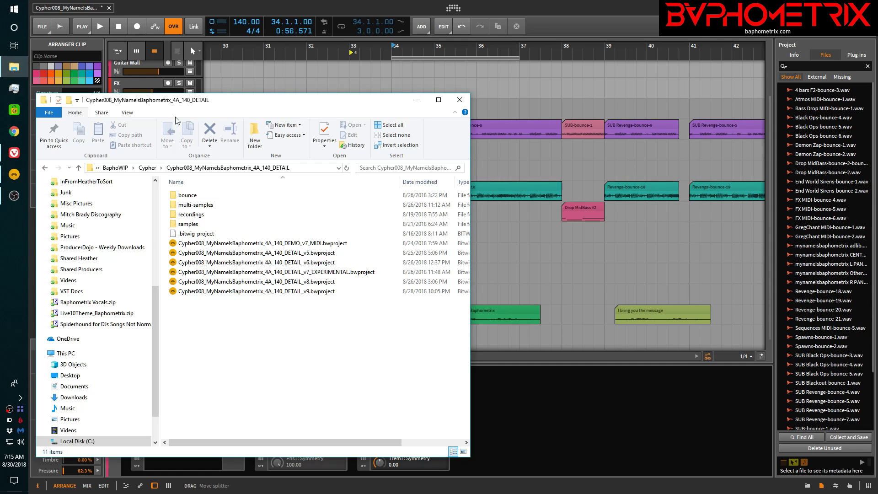
drag(241, 102, 343, 52)
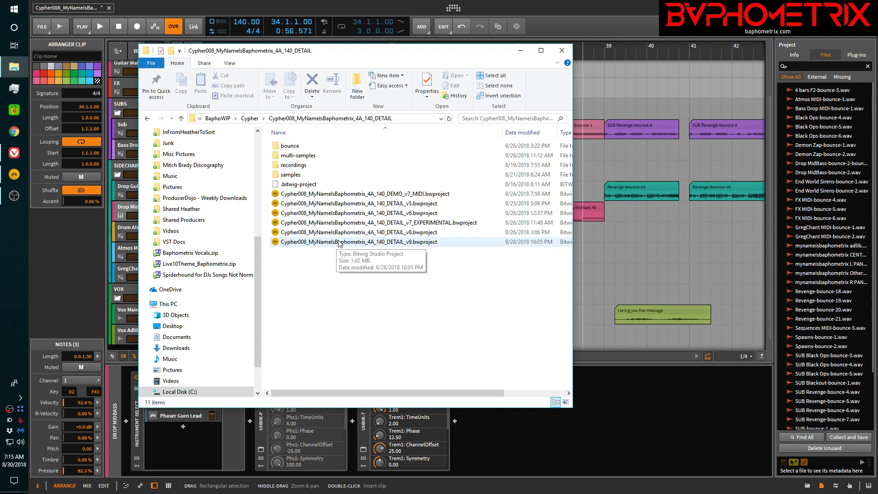
click(341, 243)
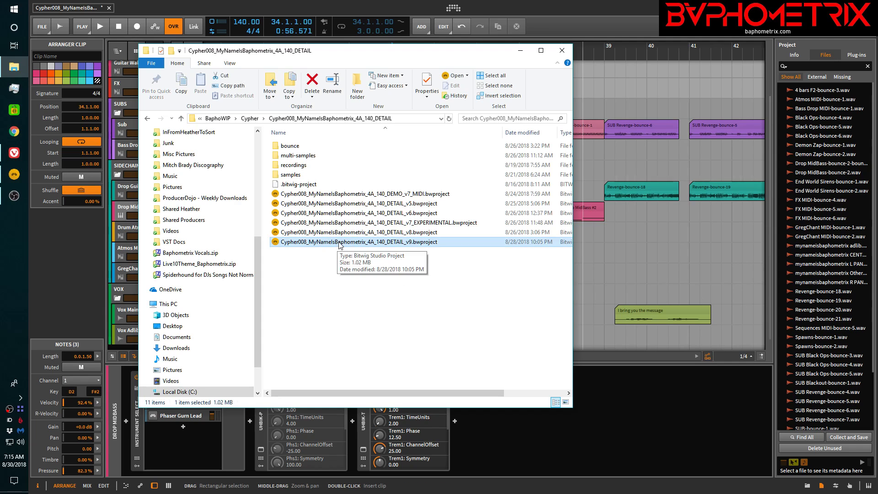
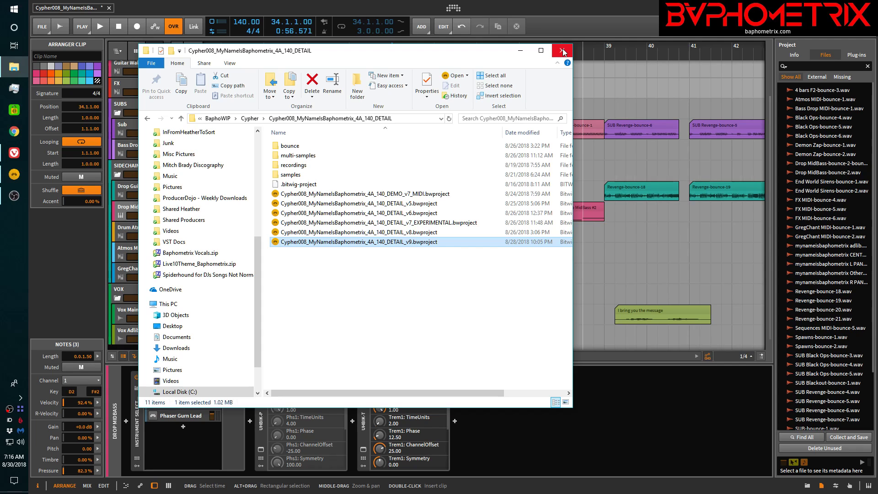
click(563, 51)
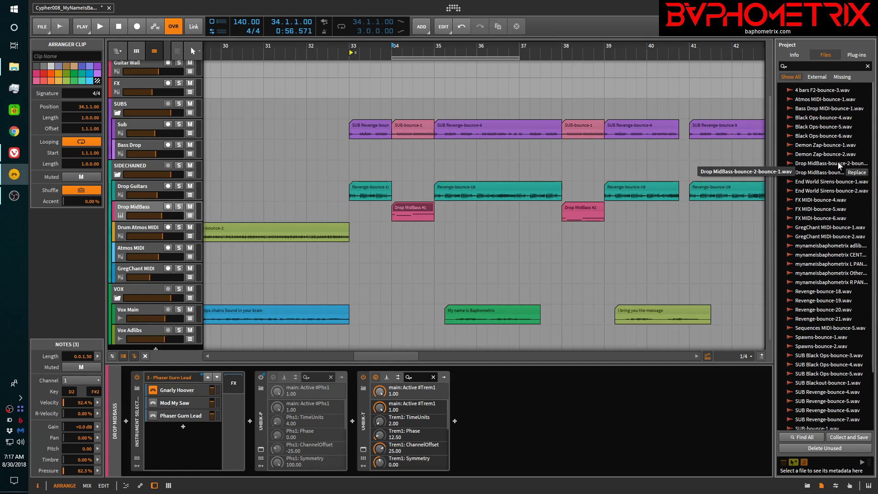
- Switch to the handbook in the browser, highlight pro 12 on routing for multi-output plugins, and return to Bitwig
click(14, 152)
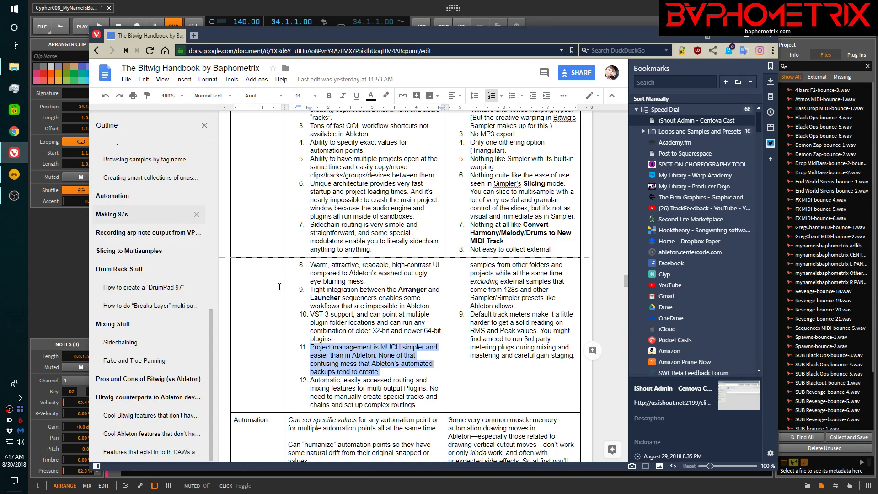
scroll(361, 330, down, 2)
scroll(361, 329, down, 1)
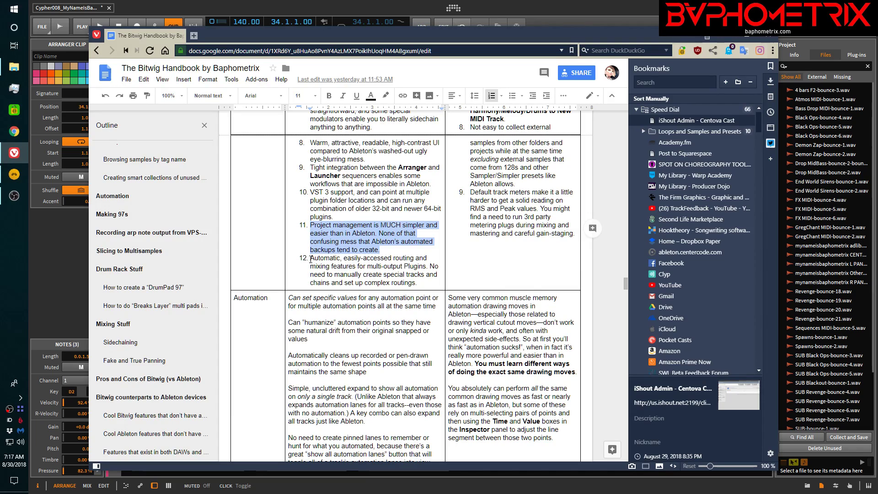
triple_click(311, 259)
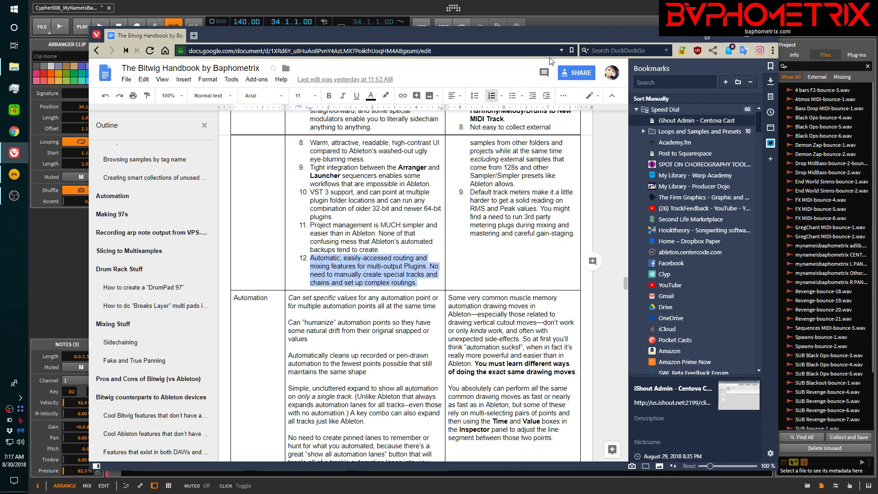
click(562, 6)
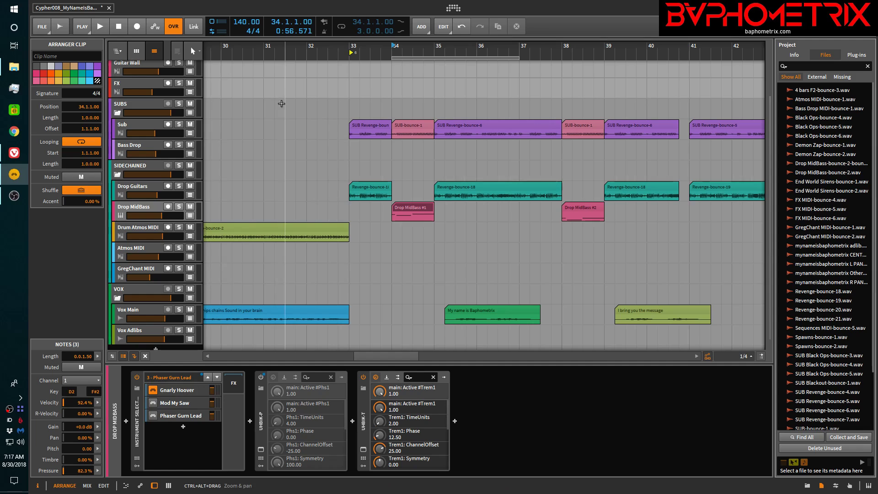
- Add a new instrument track below Vox Adlibs in the VOX group
scroll(300, 137, up, 3)
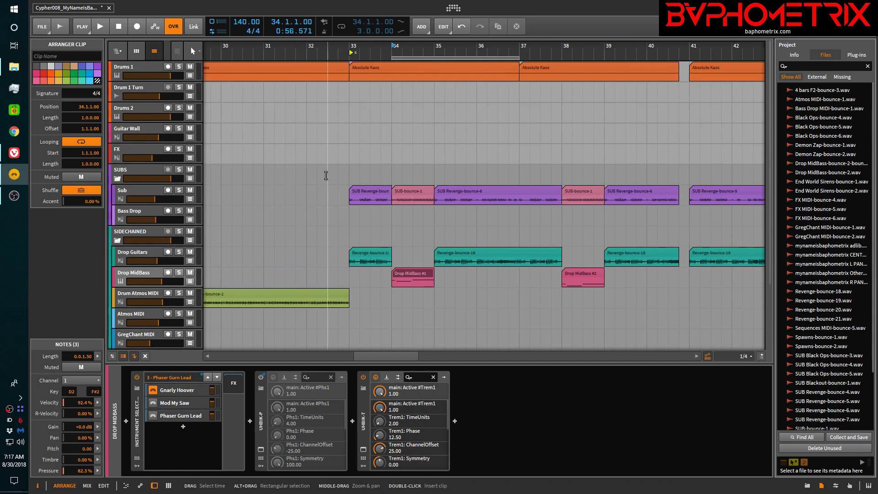
scroll(304, 170, down, 4)
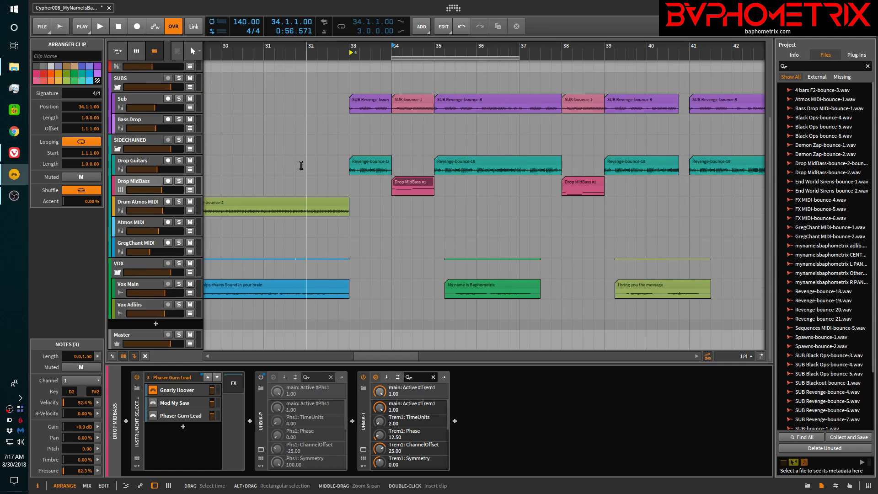
click(148, 303)
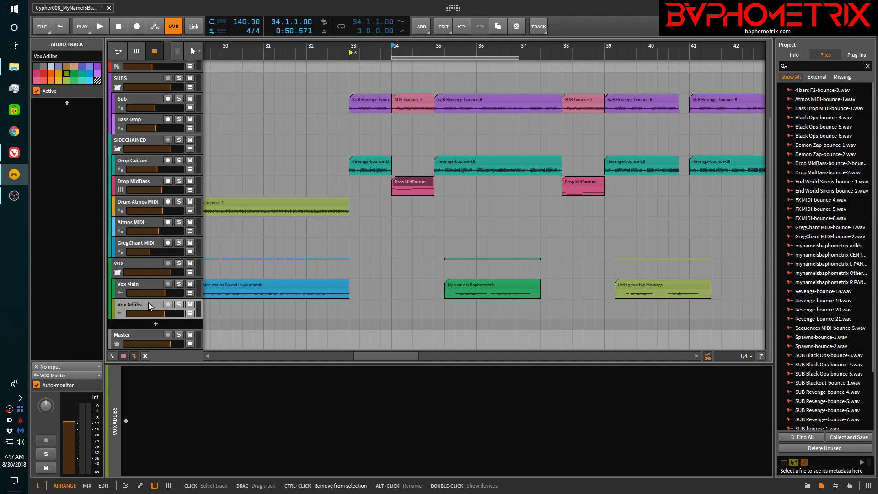
key(ctrl+t)
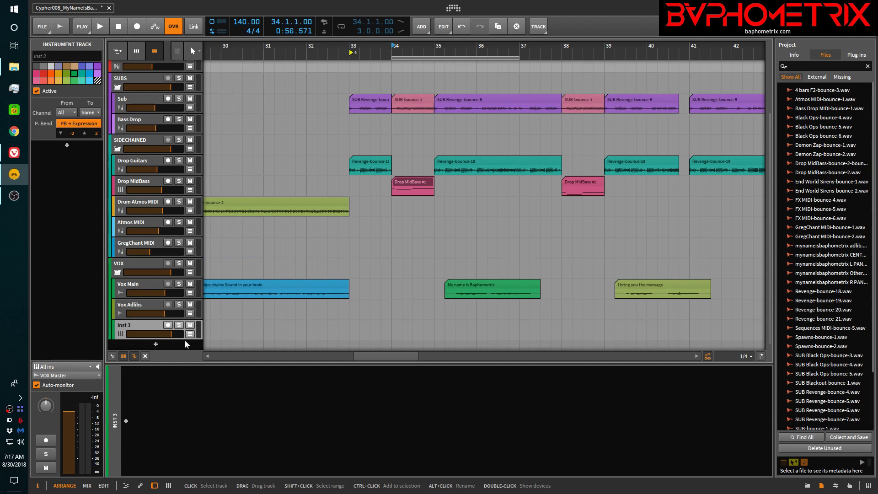
- Search the devices for avenger and insert the VST 3 version of VPS Avenger on the new instrument track
click(127, 421)
text(avenger)
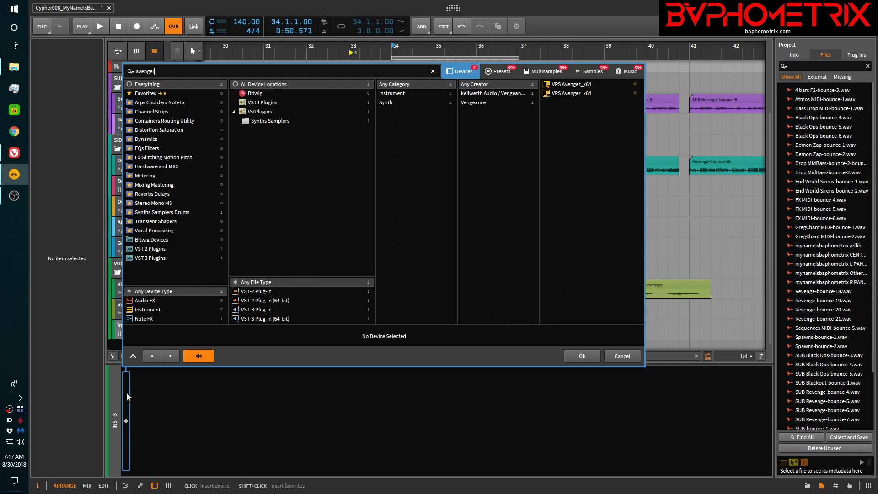
key(Down)
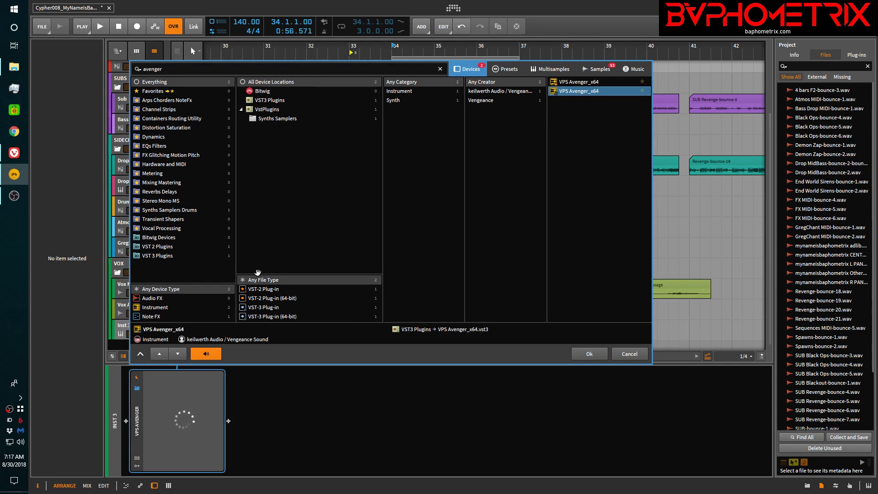
key(Return)
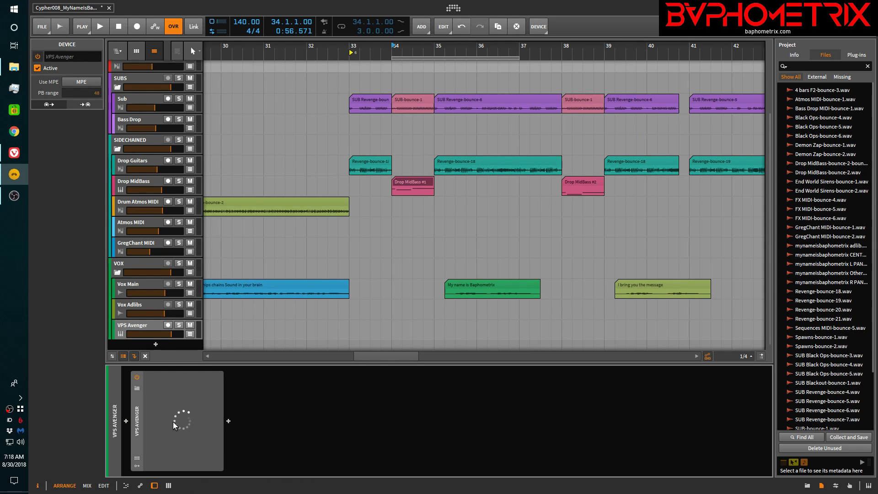
- Open VPS Avenger's plugin window, add oscillators OSC 2, OSC 3 and OSC 4, and show OSC 4's waveform choices
click(137, 449)
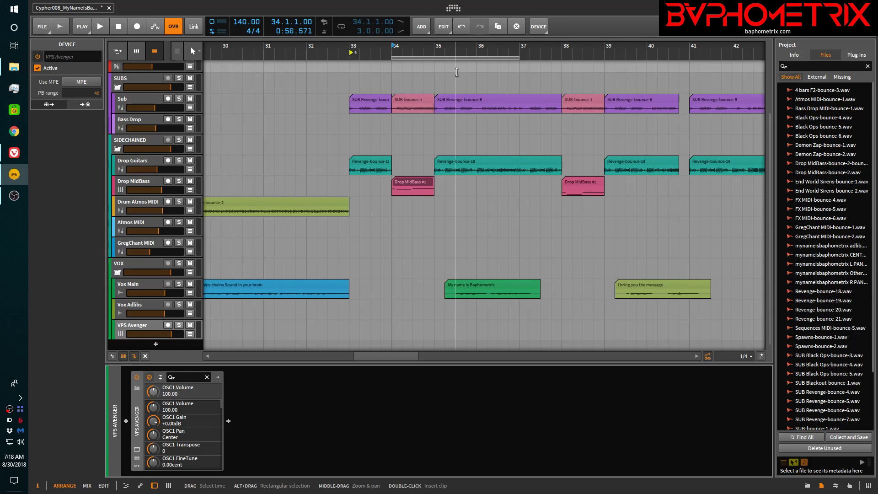
click(139, 449)
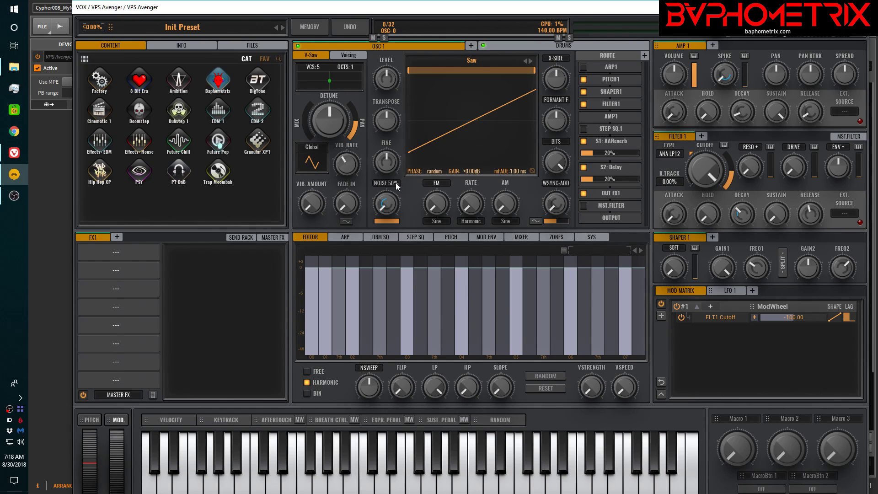
click(470, 46)
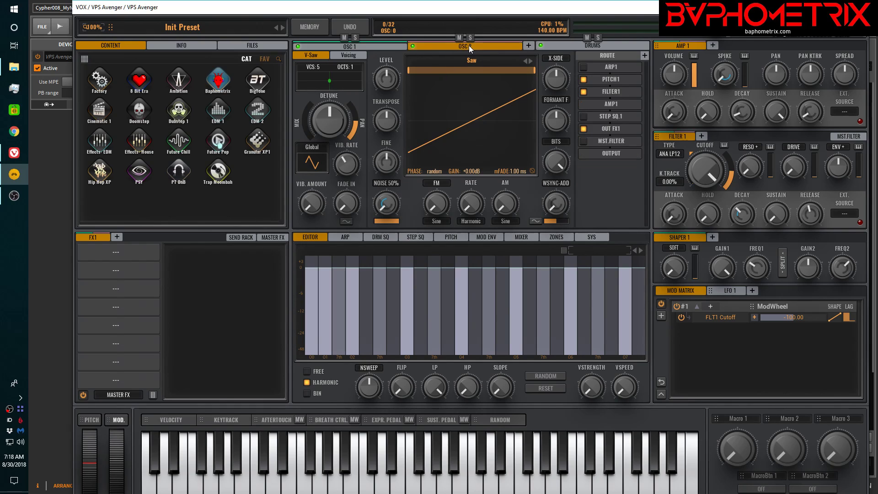
click(531, 46)
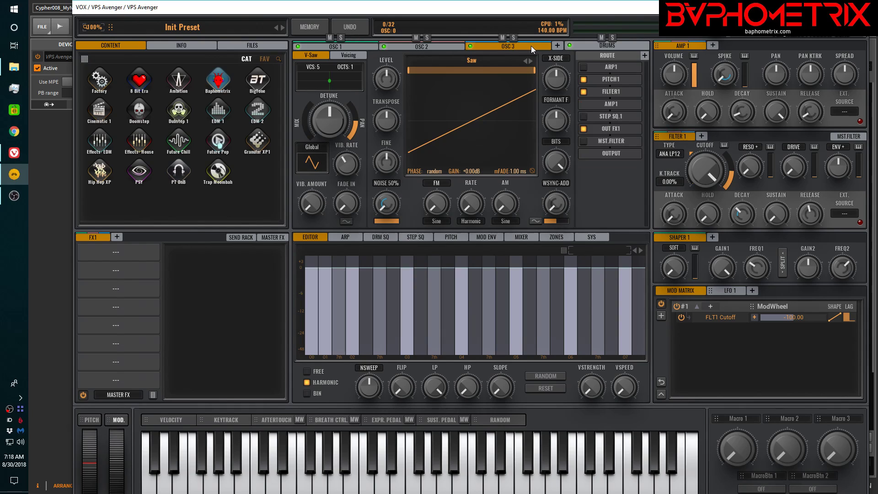
click(558, 46)
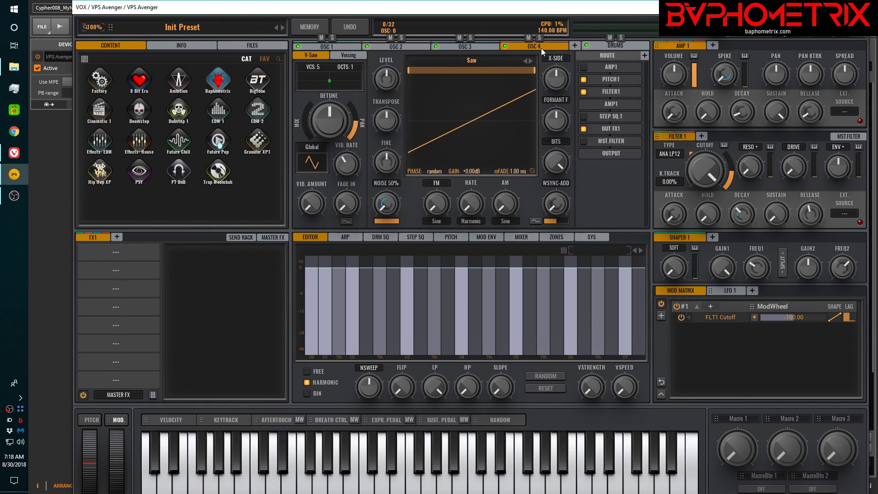
click(488, 62)
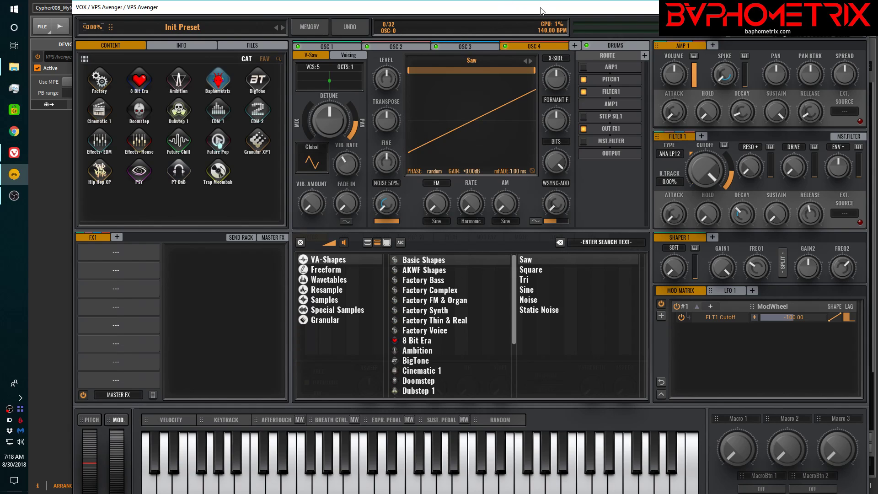
- Show Avenger's drum section and drum sequencer, load the Boss Kit sequence from Dubstep 1, and close the plugin window
click(602, 45)
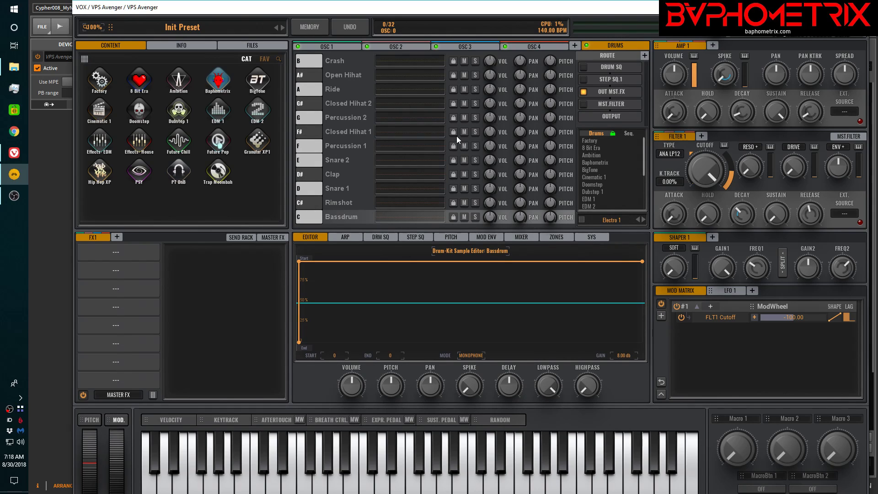
click(388, 235)
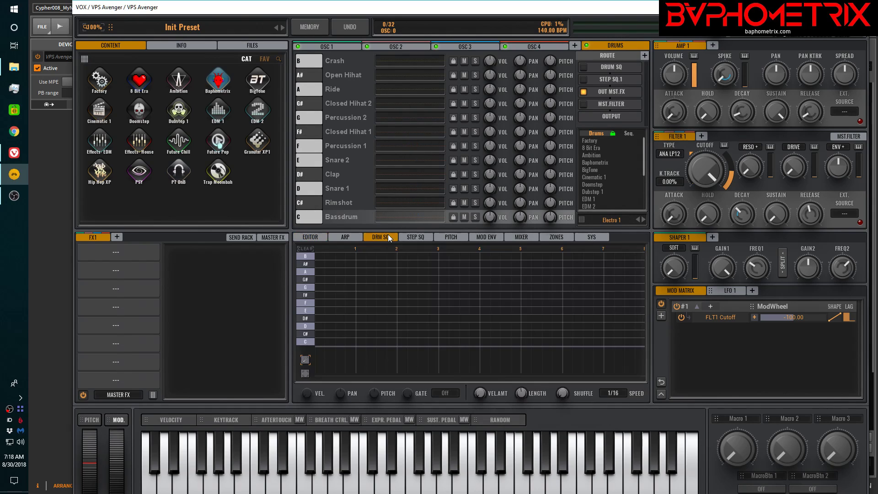
click(638, 134)
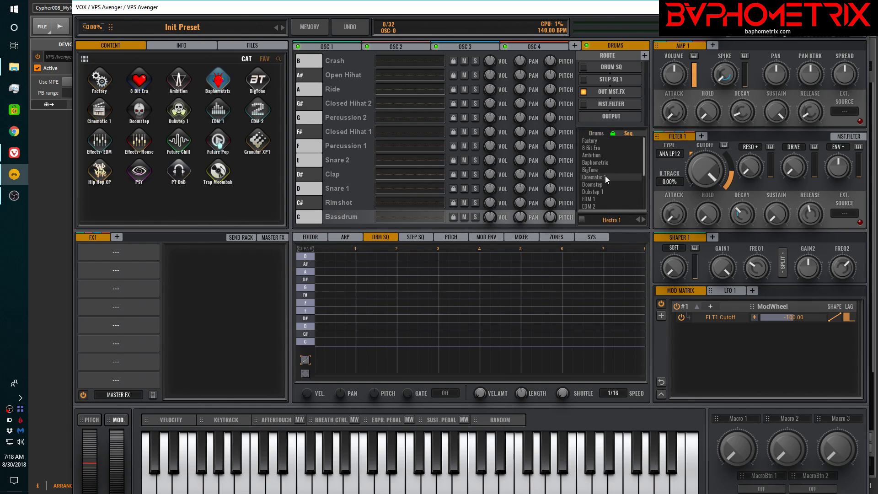
click(594, 192)
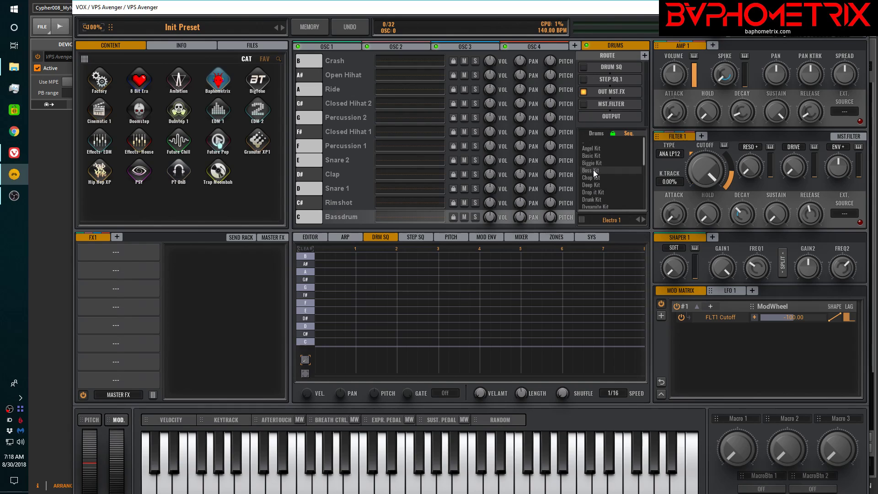
click(591, 171)
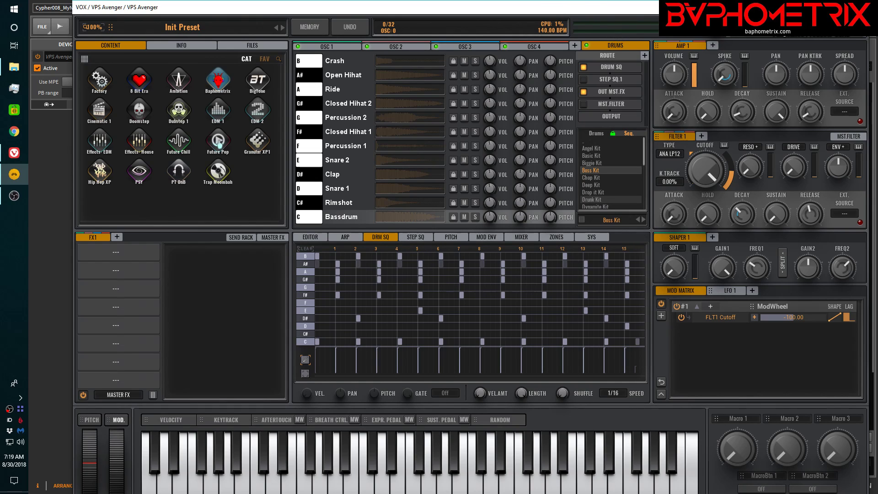
click(861, 8)
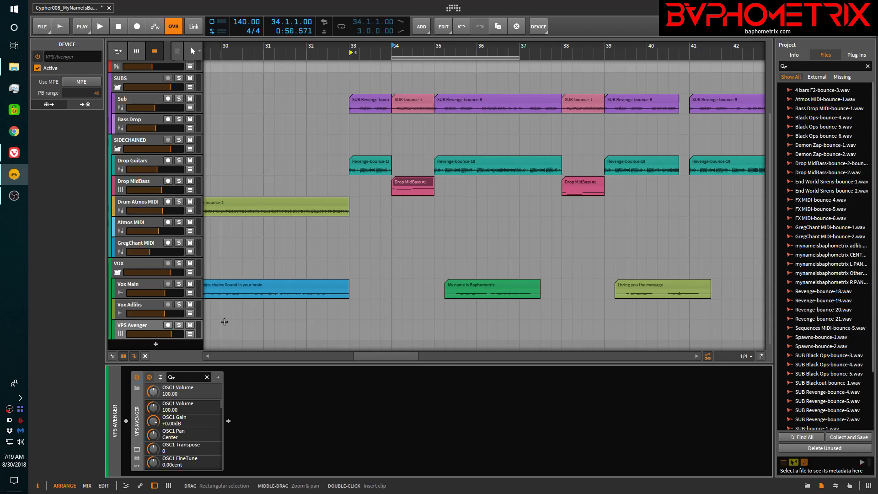
- Select the VPS Avenger track and add all missing chains for the plugin's multiple outputs
click(146, 327)
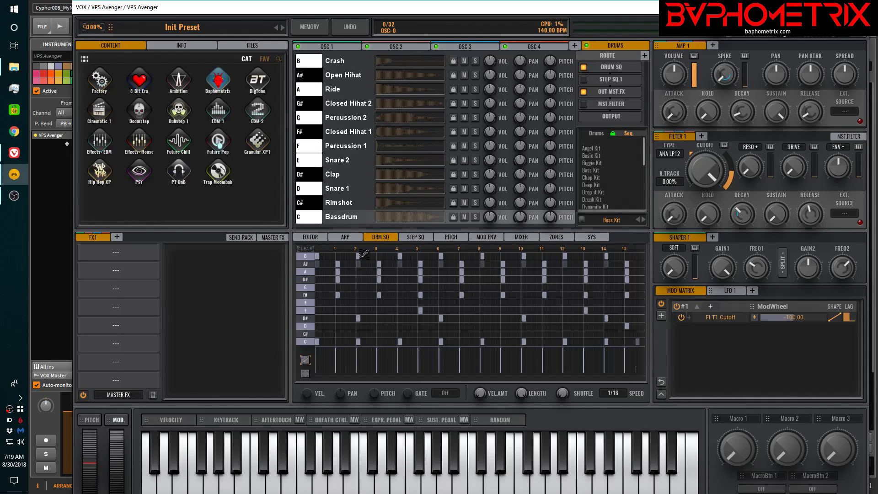
right_click(322, 389)
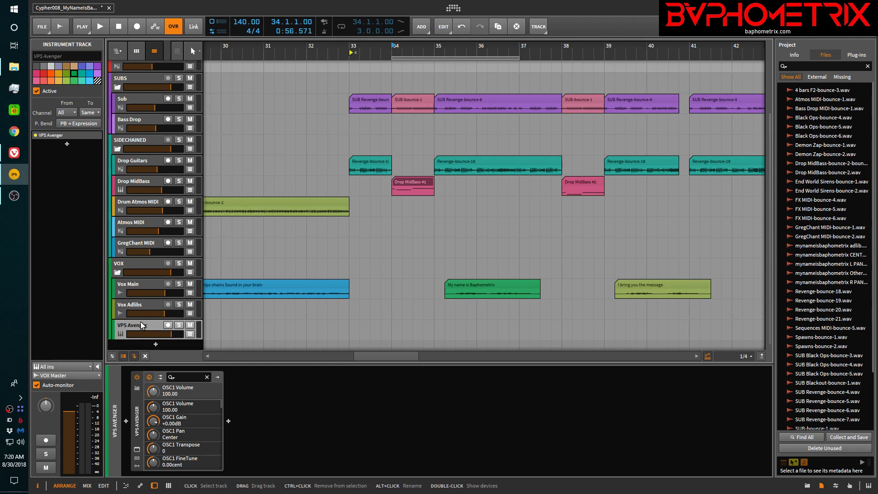
click(161, 378)
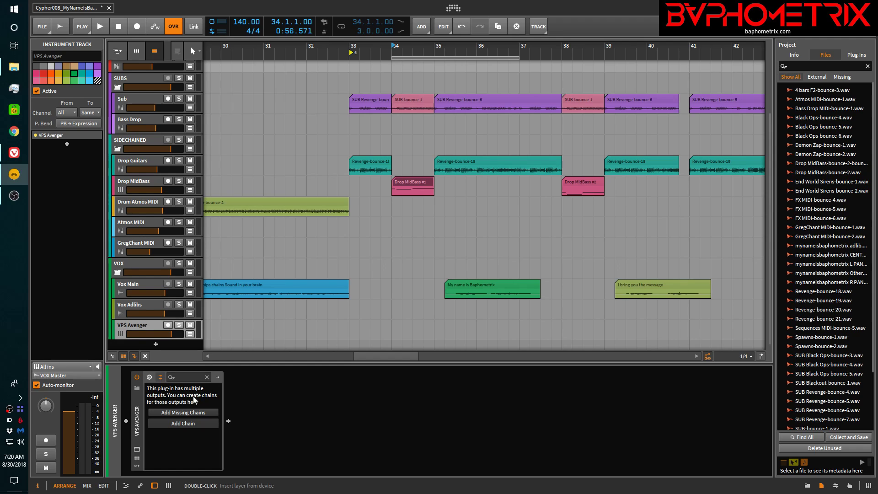
click(183, 413)
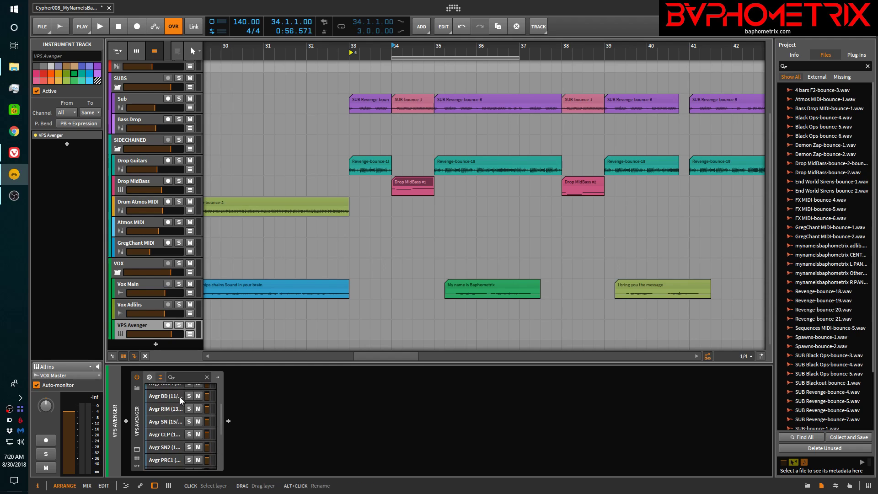
- Insert the Drum Unsquasher Offset preset on the Avgr BD output chain and expand its nested devices
click(177, 392)
click(164, 403)
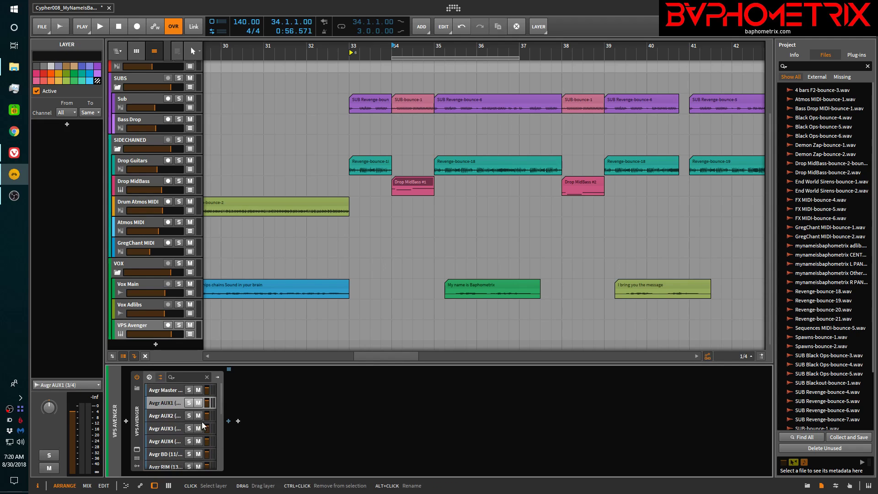
click(165, 454)
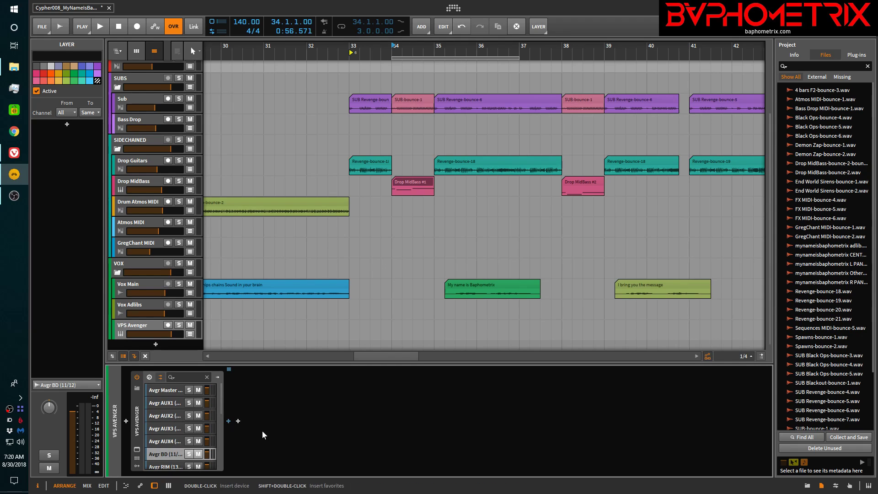
click(228, 421)
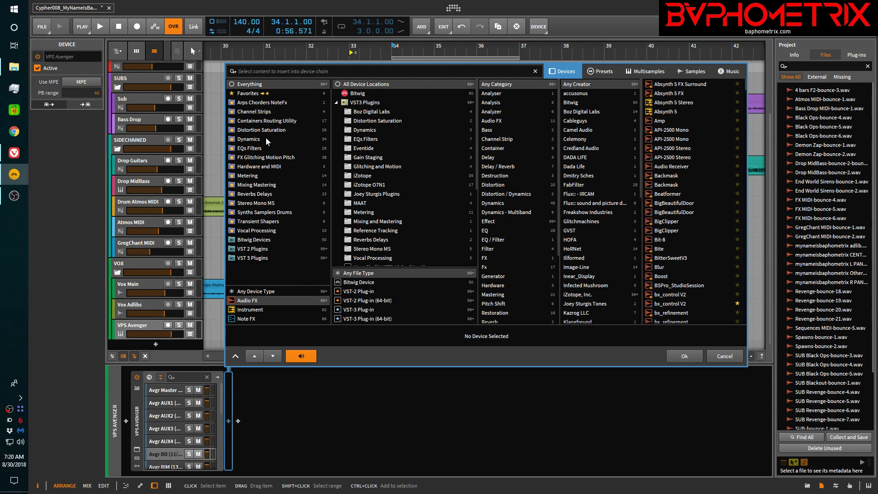
click(603, 72)
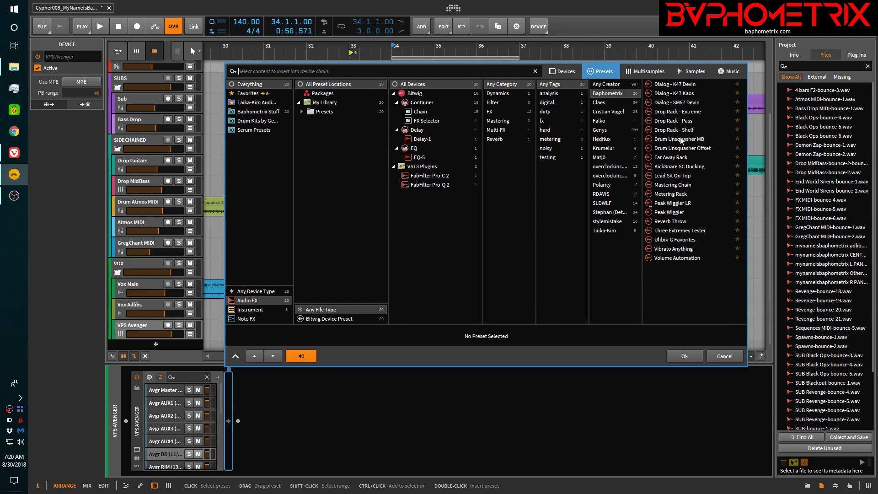
click(680, 148)
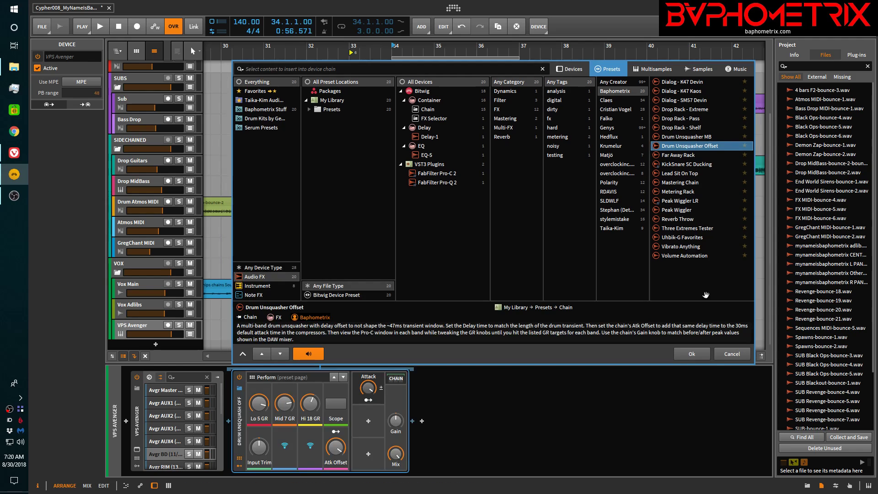
click(692, 354)
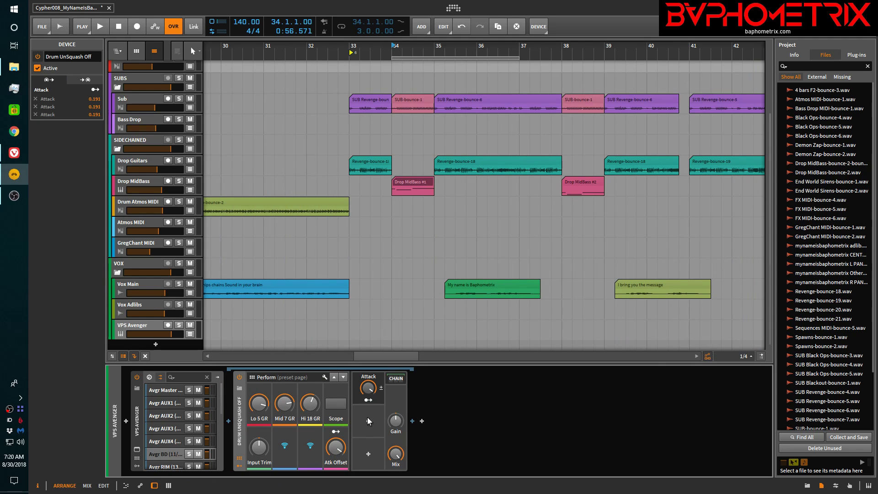
click(396, 379)
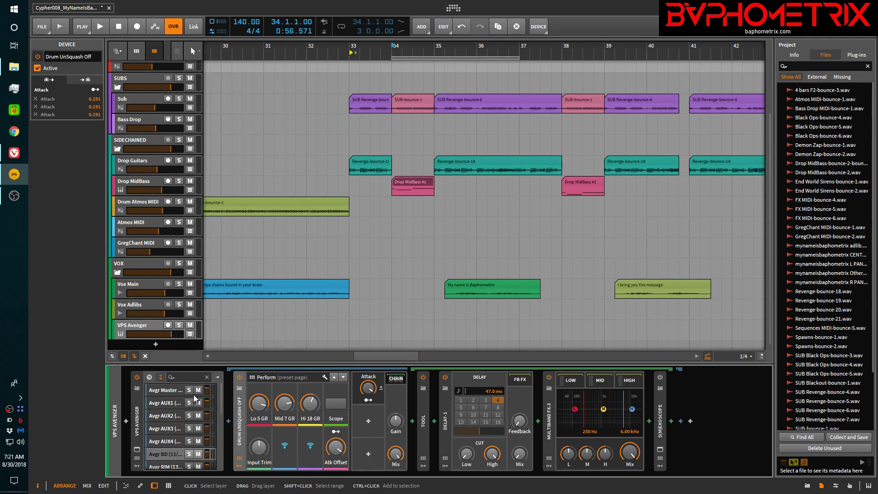
- Expand VPS Avenger's output chains in the mixer, lower the Avgr Master volume and adjust Avgr AUX1's panning
key(alt+2)
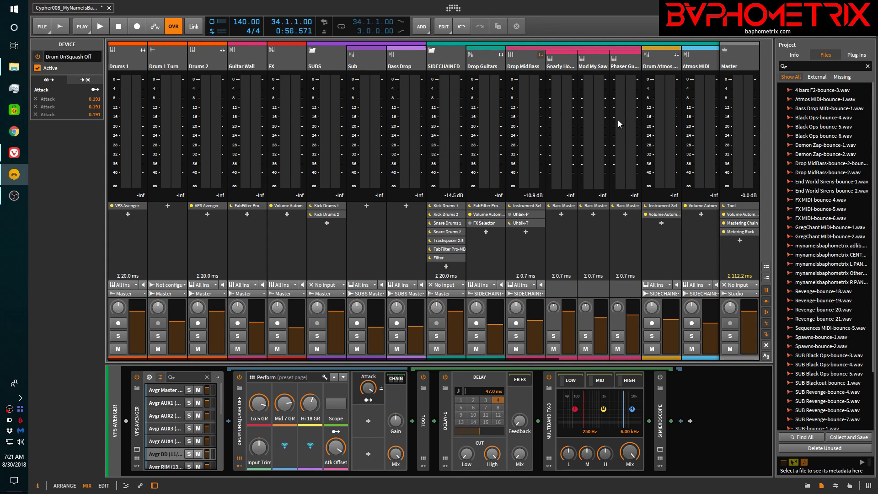
scroll(619, 120, right, 5)
click(705, 55)
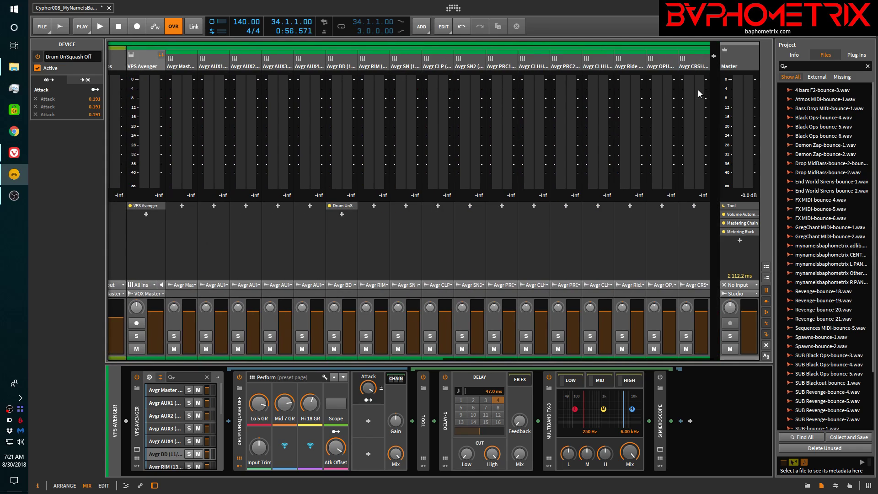
drag(224, 312, 239, 292)
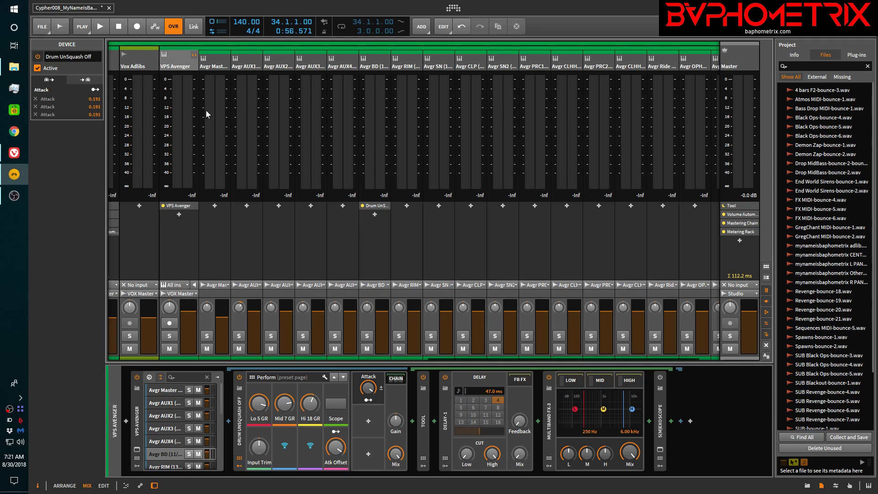
- Switch to the handbook in the browser and review the Top 12 list of Bitwig pros
click(14, 153)
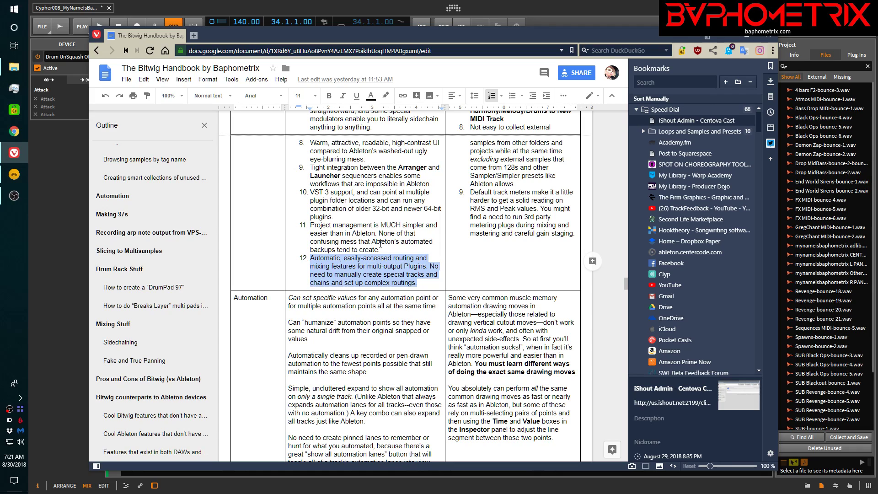
scroll(381, 244, up, 2)
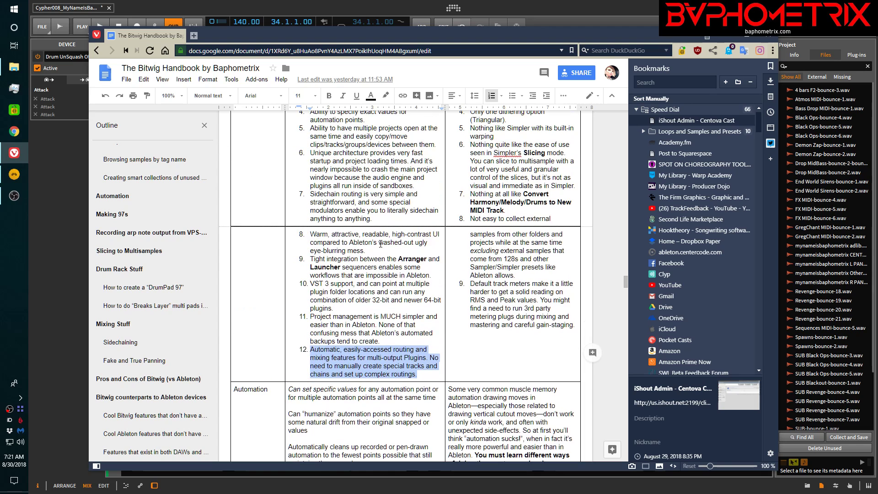
scroll(380, 243, up, 2)
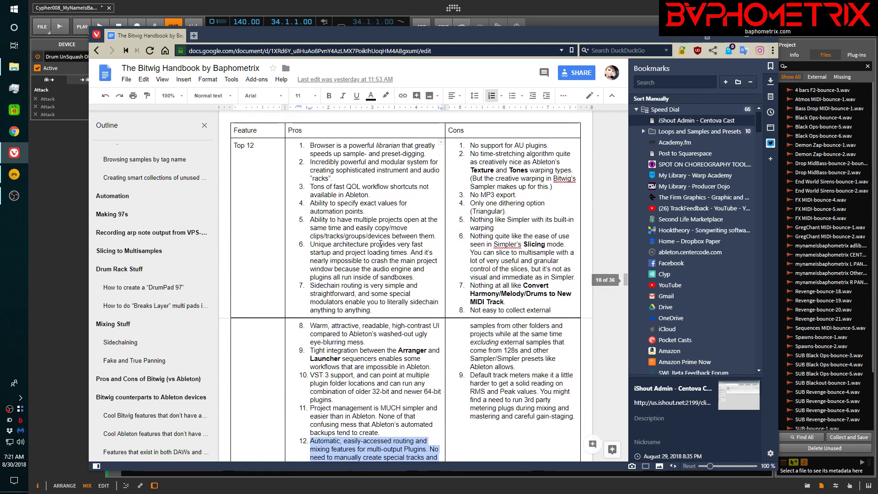
scroll(381, 244, down, 2)
scroll(381, 244, up, 1)
scroll(380, 243, up, 1)
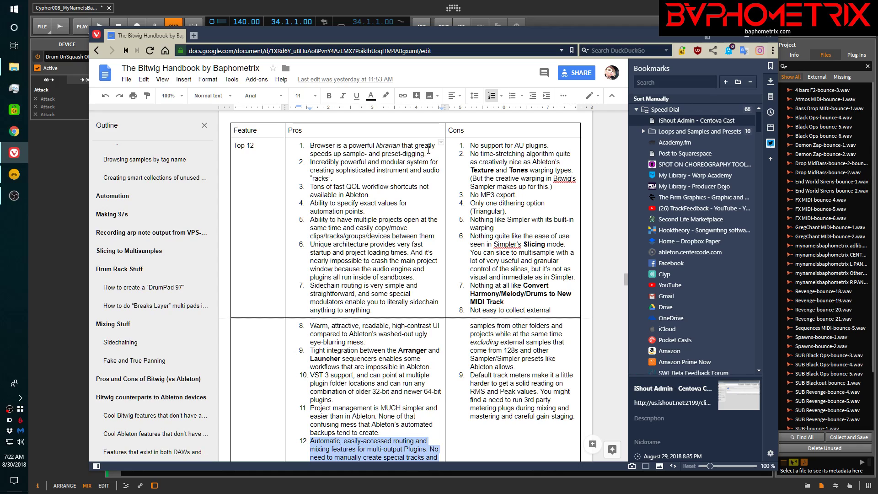
- Highlight con 1 on AU plugin support and con 2 on time-stretching algorithms in the handbook's Cons column
drag(472, 144, 564, 146)
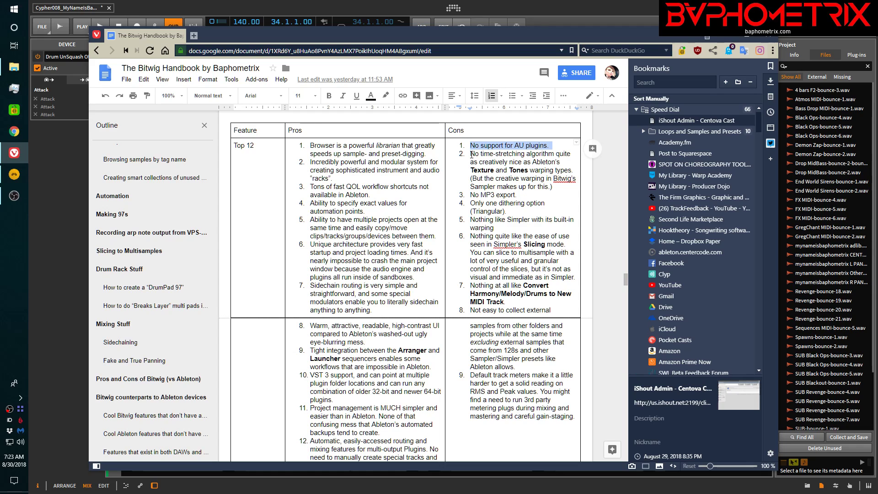
click(471, 154)
drag(471, 154, 574, 174)
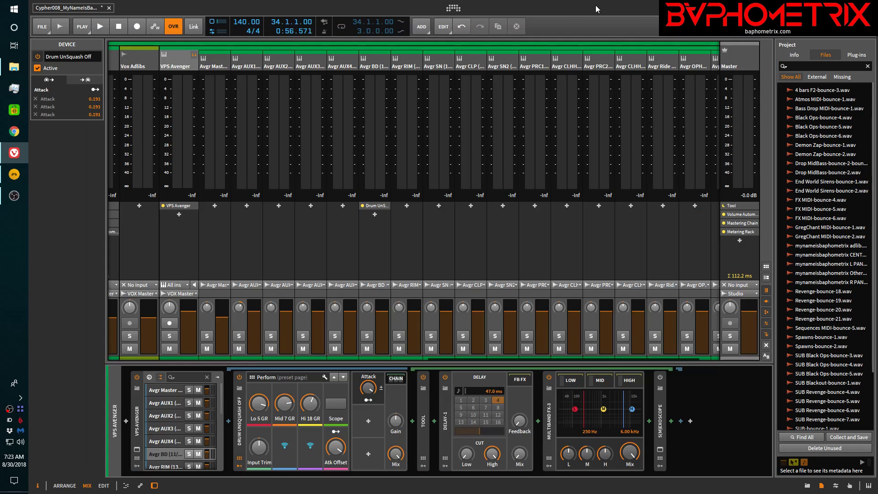
- Switch to Bitwig's arranger, examine the stretch modes available for the first Drop Guitars clip and compare them with con 2 in the handbook
click(595, 4)
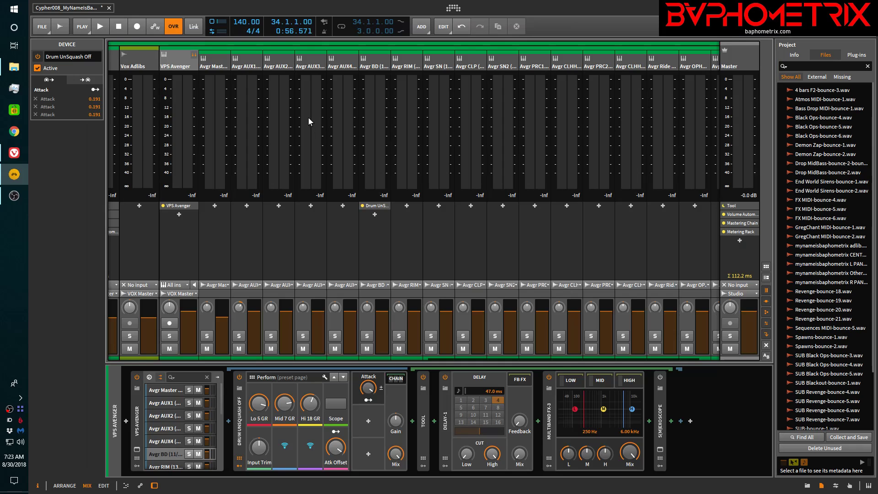
key(alt+1)
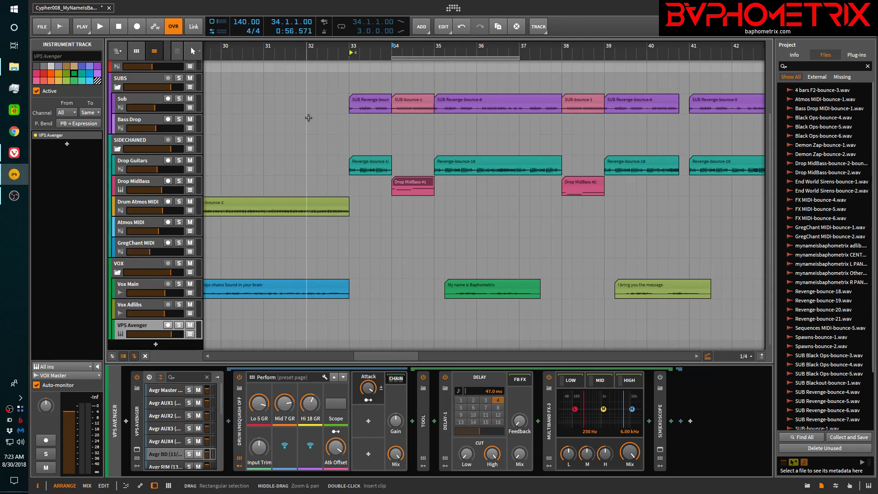
double_click(376, 163)
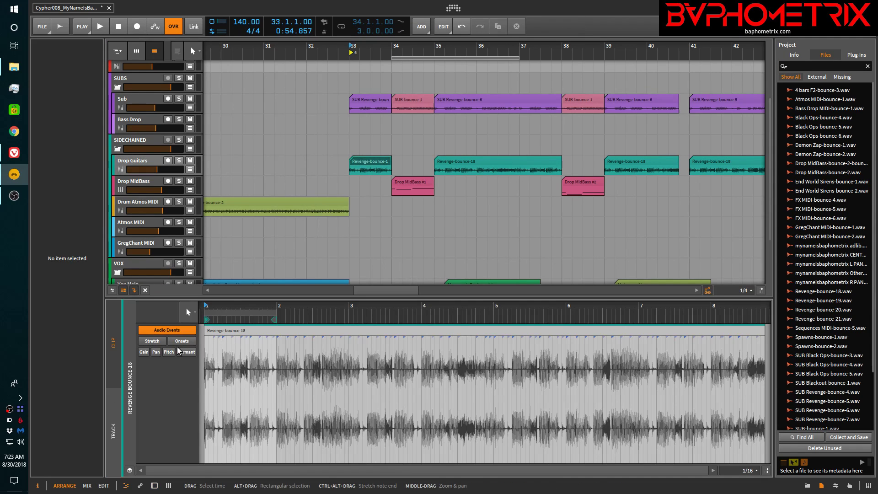
click(367, 165)
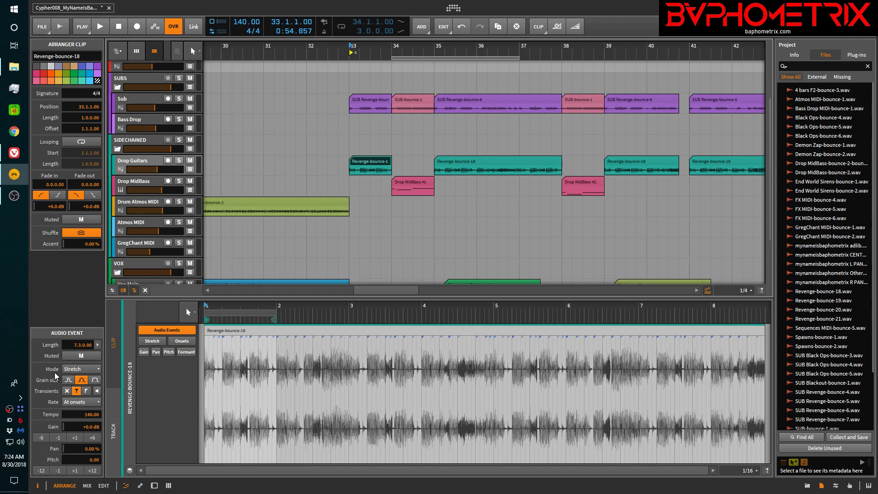
click(81, 369)
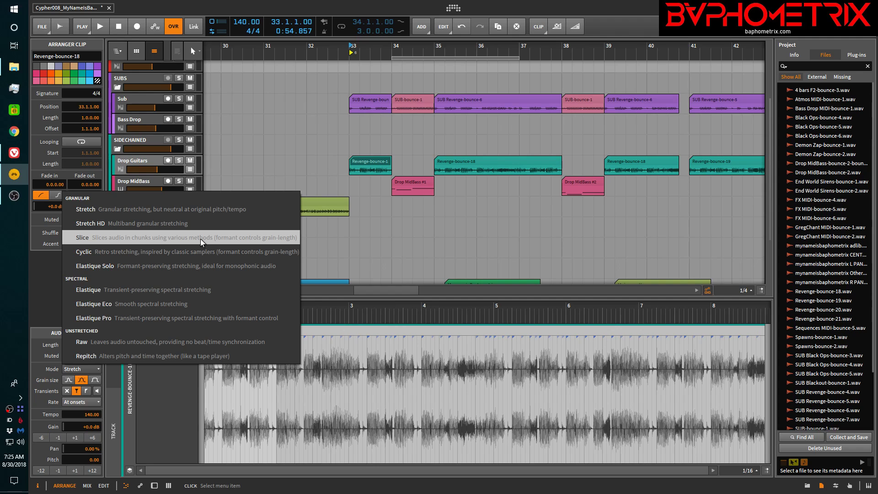
click(20, 157)
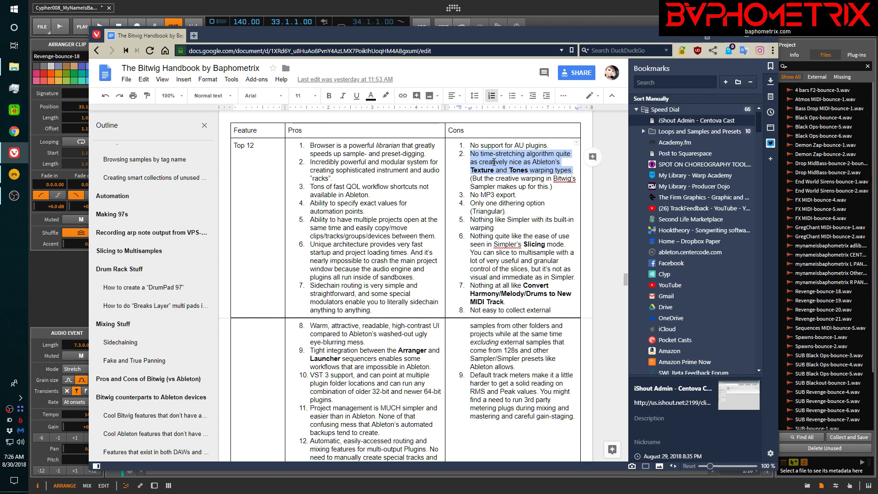
click(487, 4)
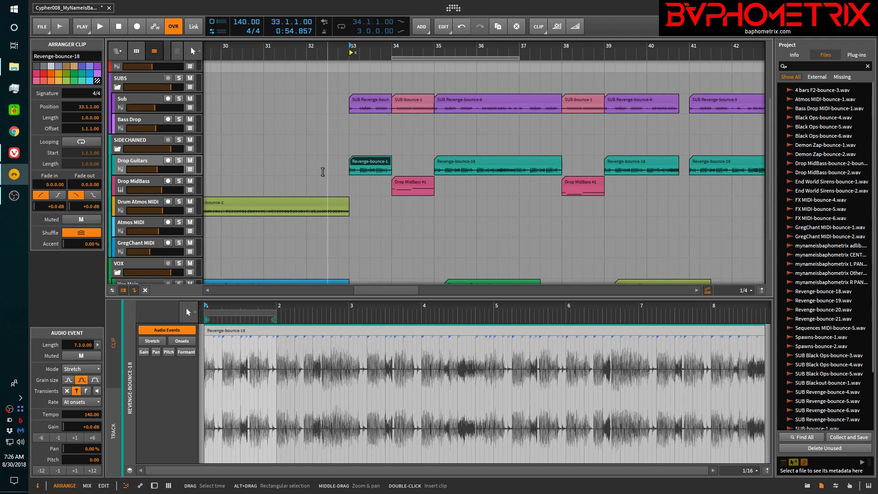
- Reveal the deactivated tracks in the arranger and deactivate the Drop Guitars track
key(d)
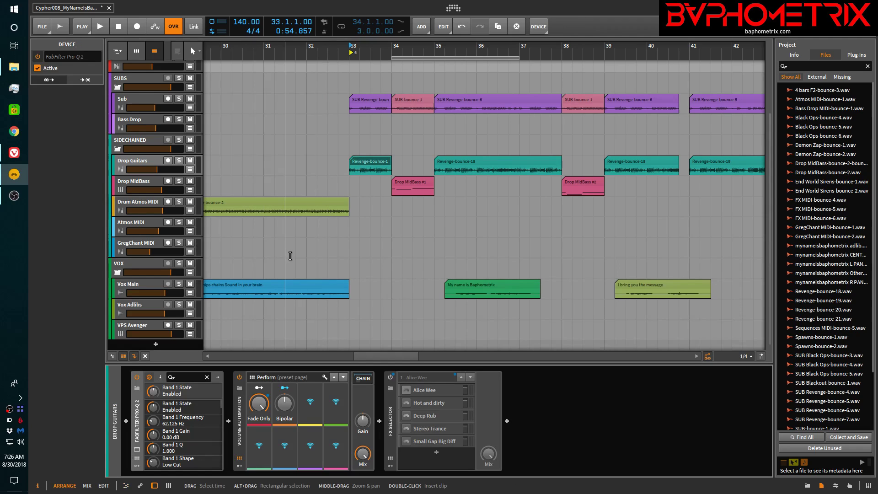
scroll(152, 263, down, 1)
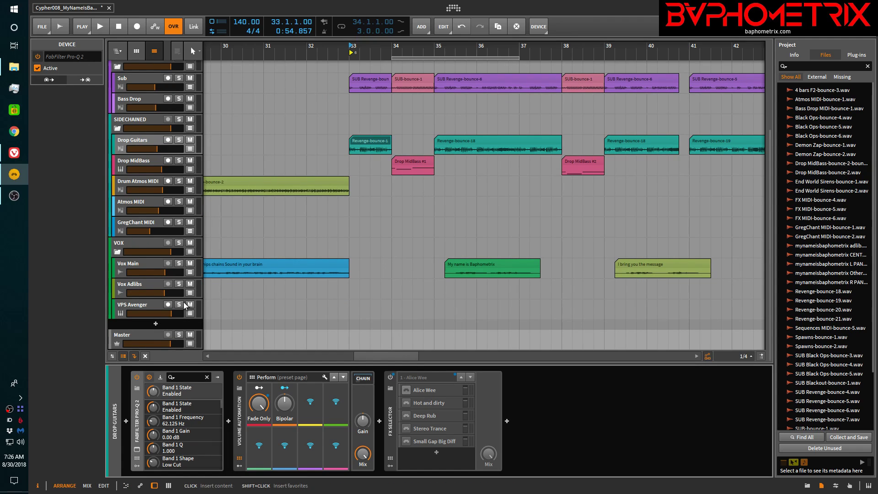
click(146, 357)
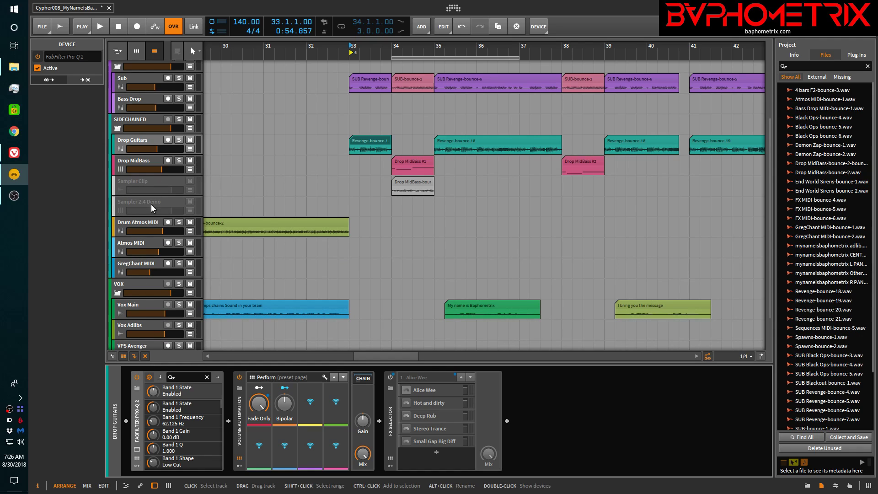
key(t)
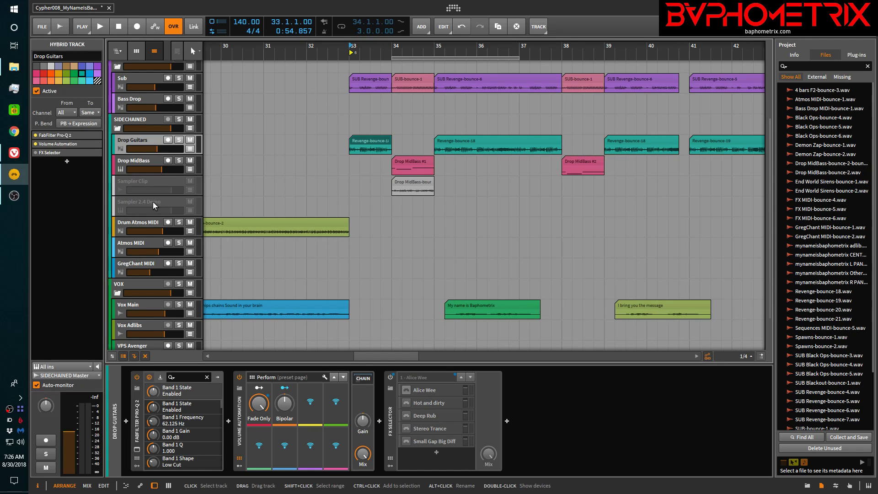
key(alt+a)
- Activate the Sampler 2.4 Demo and Sampler Clip tracks
click(155, 204)
key(alt+a)
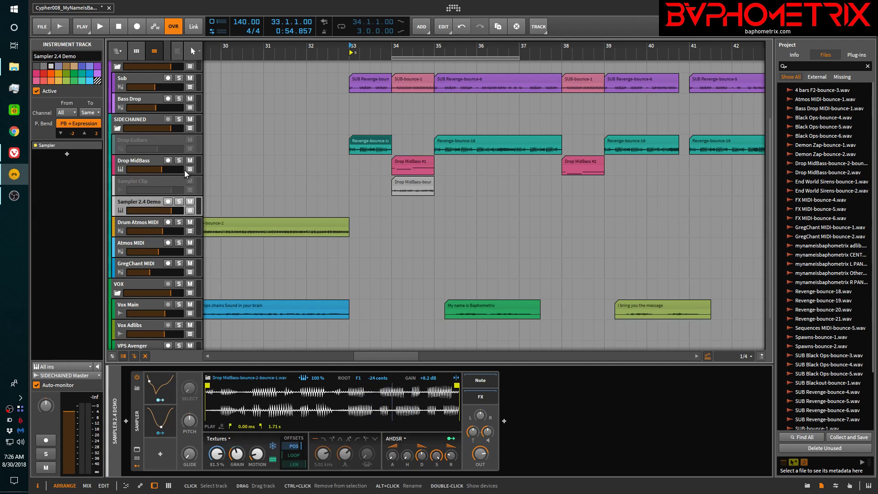
click(173, 178)
key(alt+a)
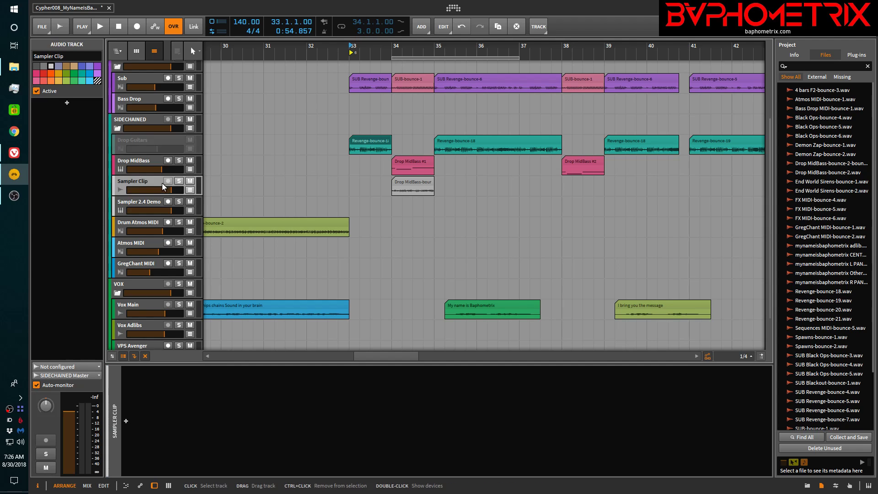
- Record-arm and solo the Sampler 2.4 Demo track, and play its Sampler from the computer keyboard
click(158, 202)
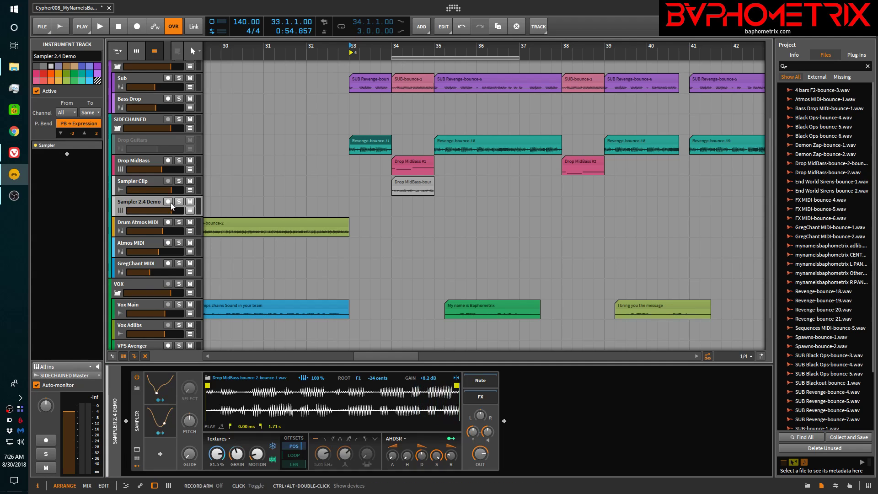
click(169, 202)
click(179, 202)
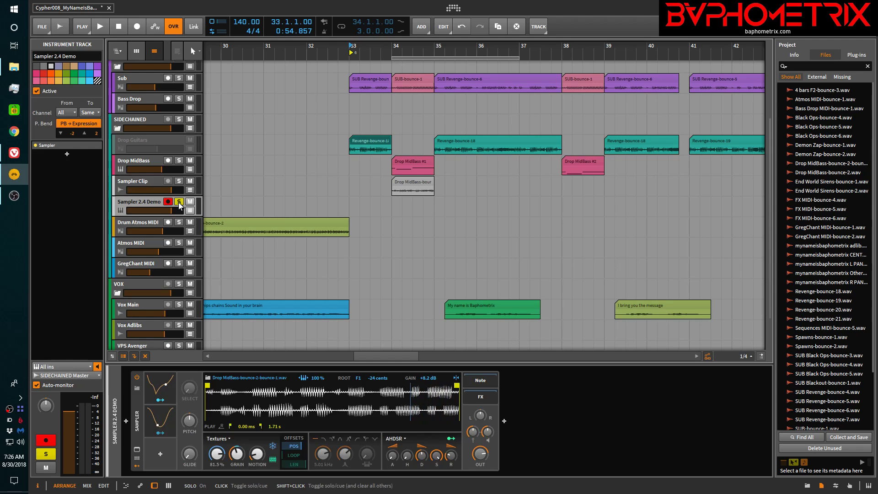
key(Caps_Lock)
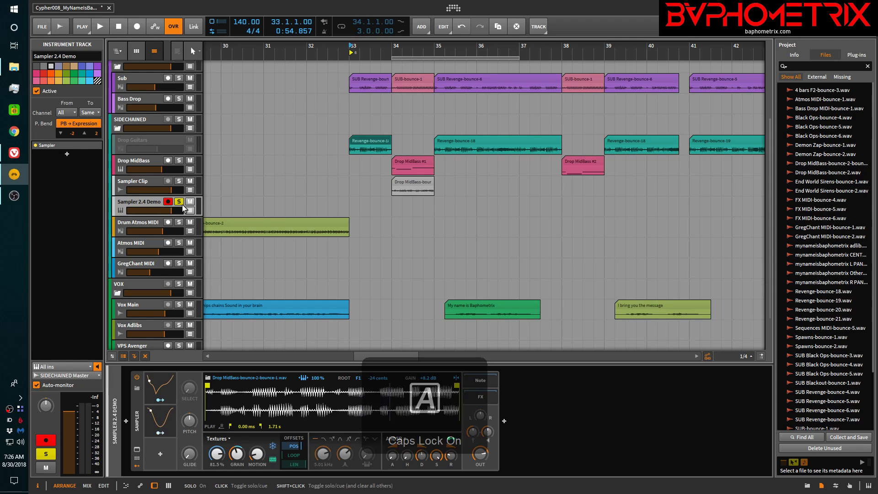
key(a)
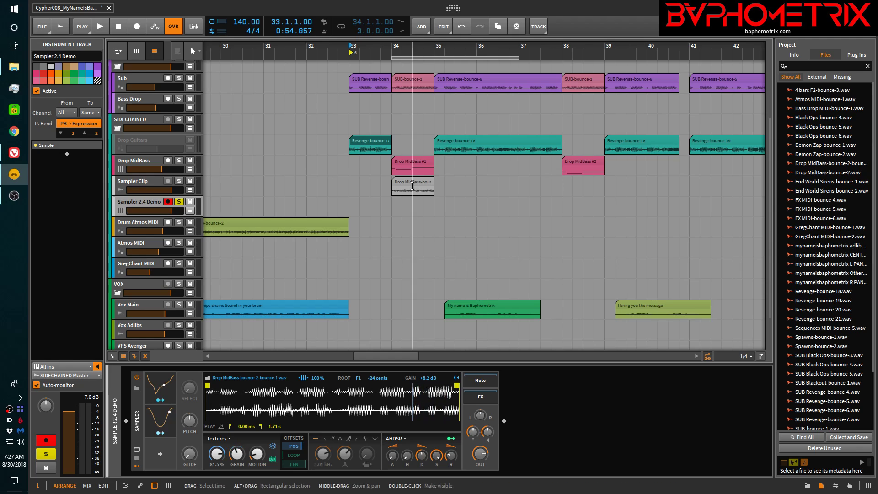
- Solo the Sampler Clip track instead of Sampler 2.4 Demo and audition its Drop MidBass-bounce-2 clip
click(410, 162)
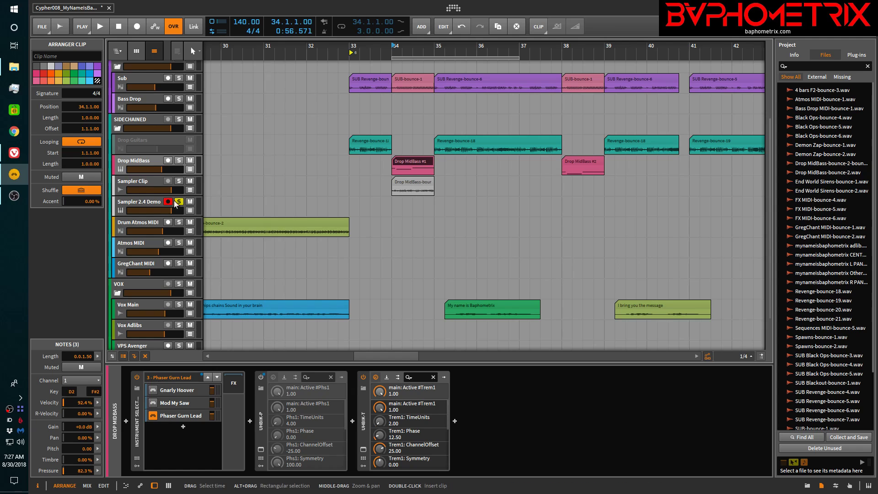
click(138, 202)
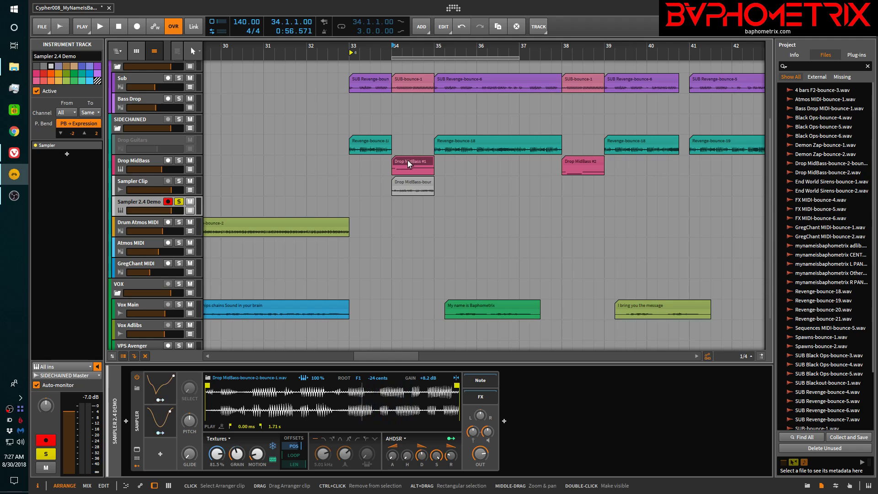
click(419, 183)
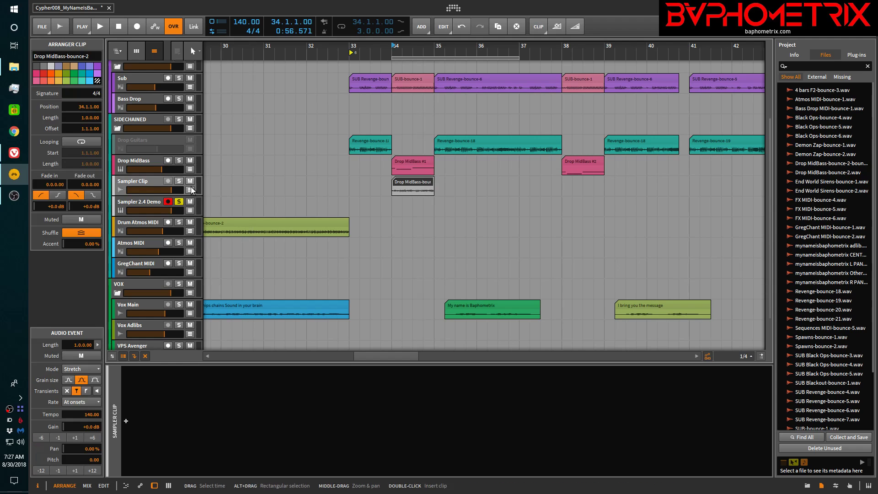
click(180, 181)
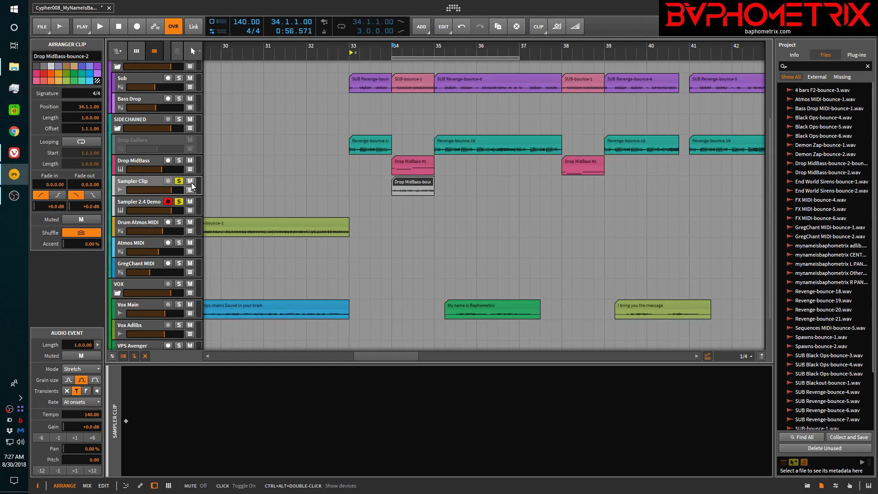
click(178, 202)
key(space)
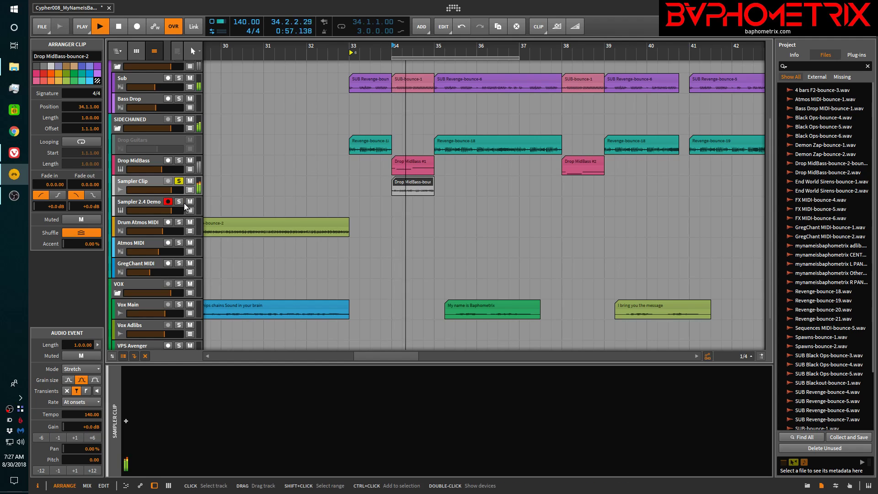
key(space)
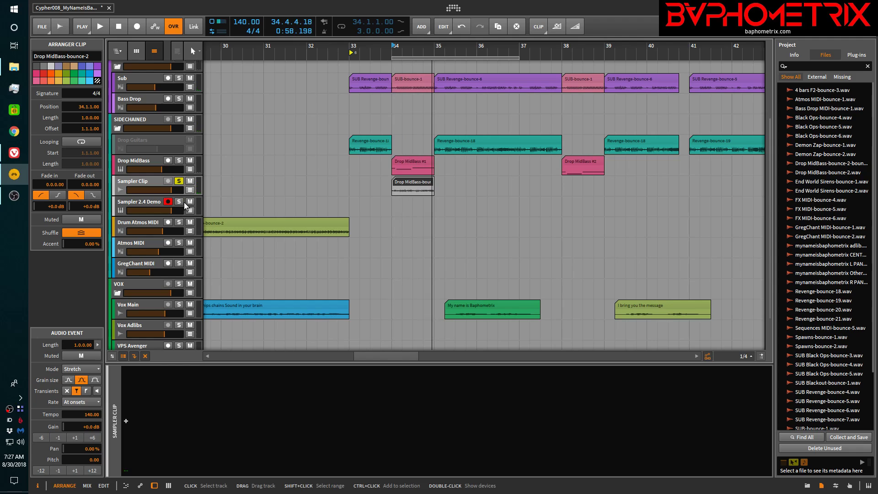
key(space)
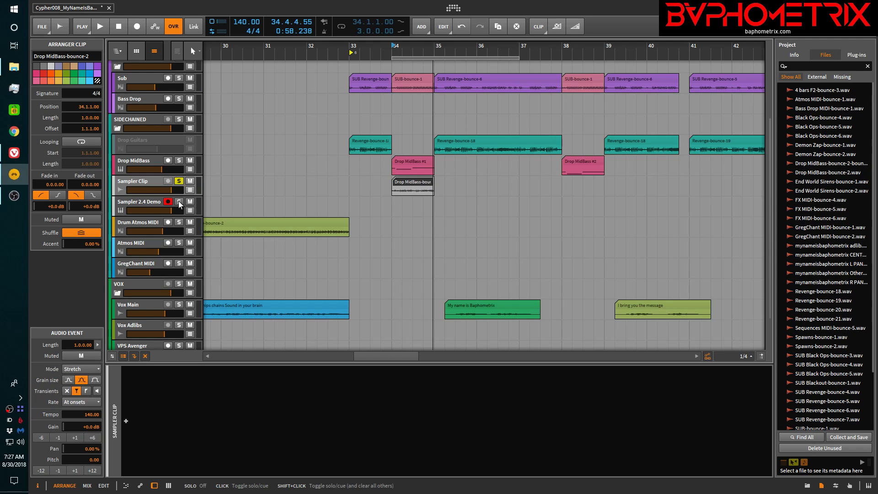
- Solo only the Sampler 2.4 Demo track again and choose the Textures playback mode in its Sampler
click(179, 202)
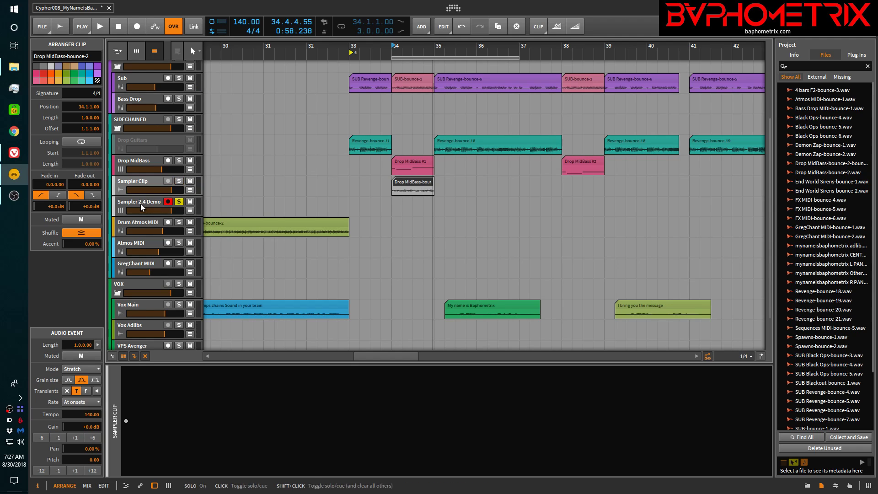
click(140, 201)
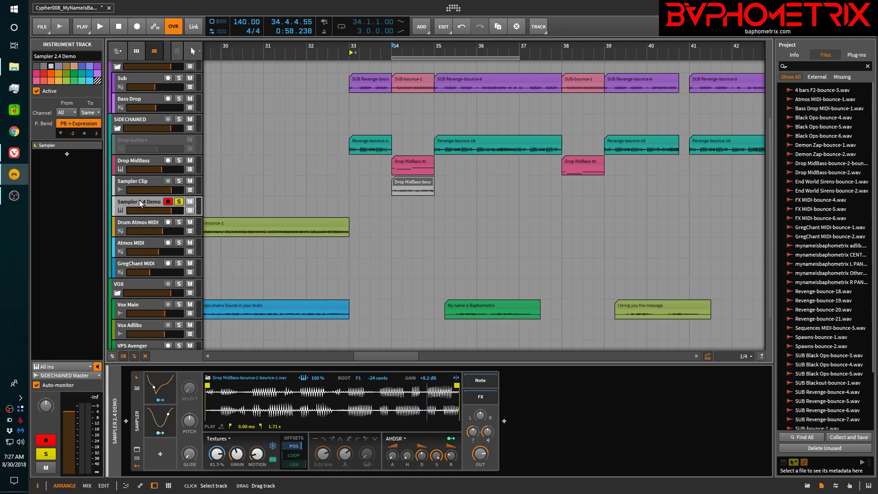
click(229, 439)
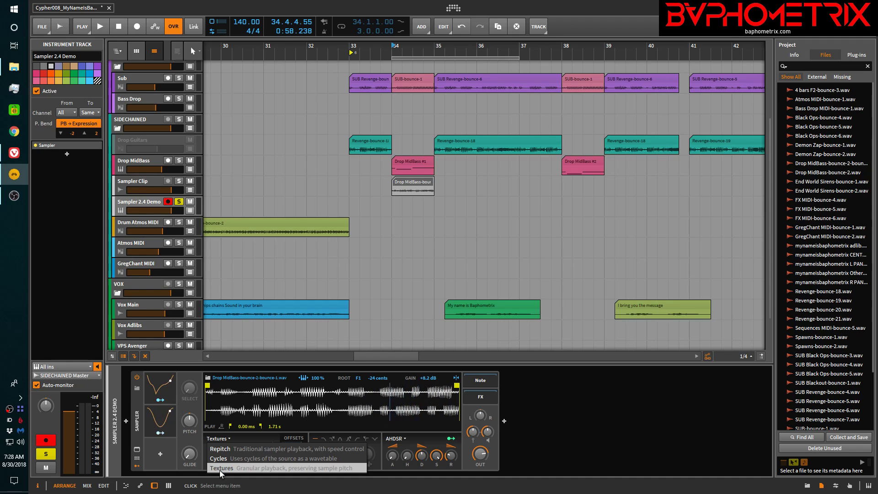
click(220, 468)
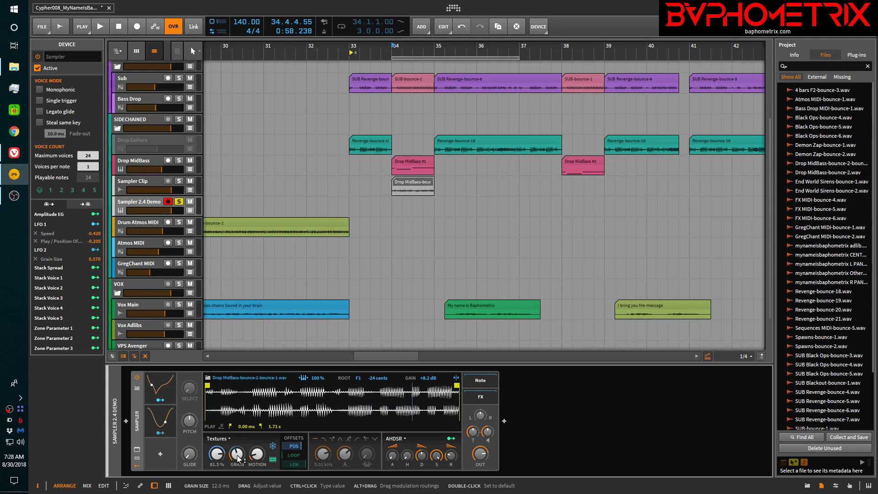
- Toggle the Sampler's freeze off and back on, and set its play position offset to 38.5% and grain size to 24.4 ms
click(274, 443)
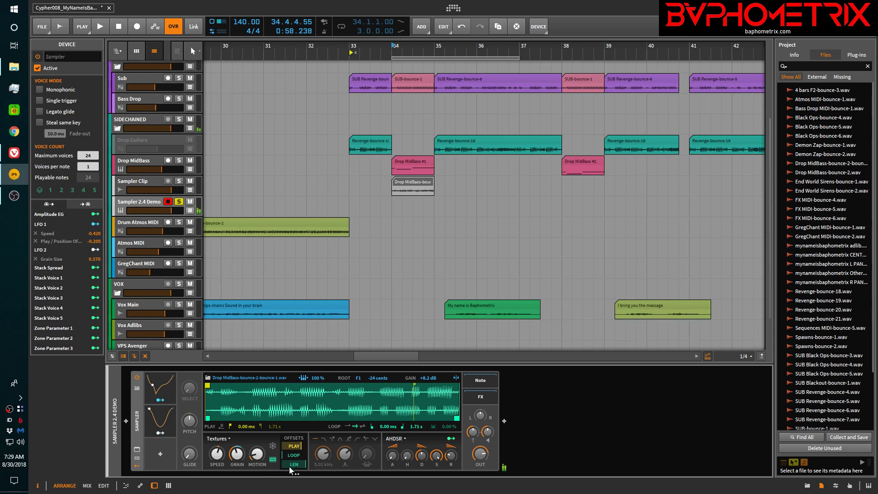
click(272, 446)
mouse_move(215, 455)
mouse_down()
mouse_move(215, 472)
mouse_move(215, 461)
mouse_up()
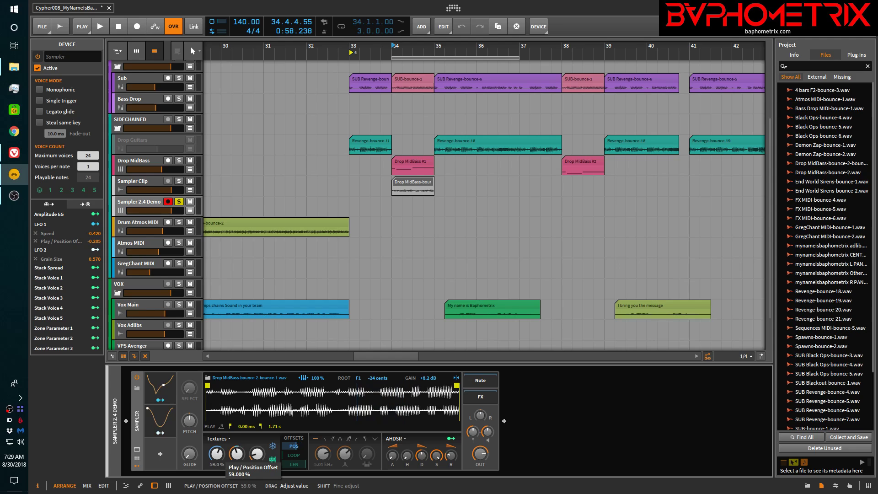
mouse_move(215, 458)
mouse_down()
mouse_move(214, 487)
mouse_move(214, 475)
mouse_move(235, 462)
mouse_move(236, 470)
mouse_move(236, 450)
mouse_move(257, 441)
mouse_move(258, 466)
mouse_move(258, 454)
mouse_up()
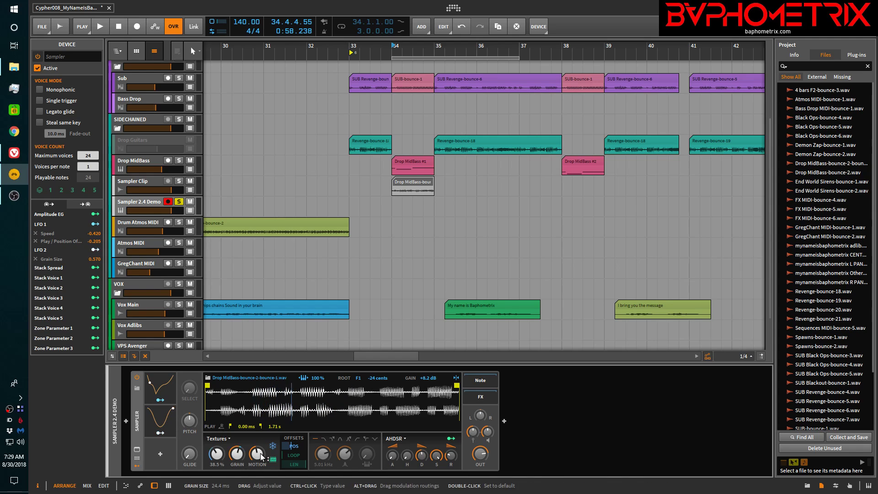
click(226, 438)
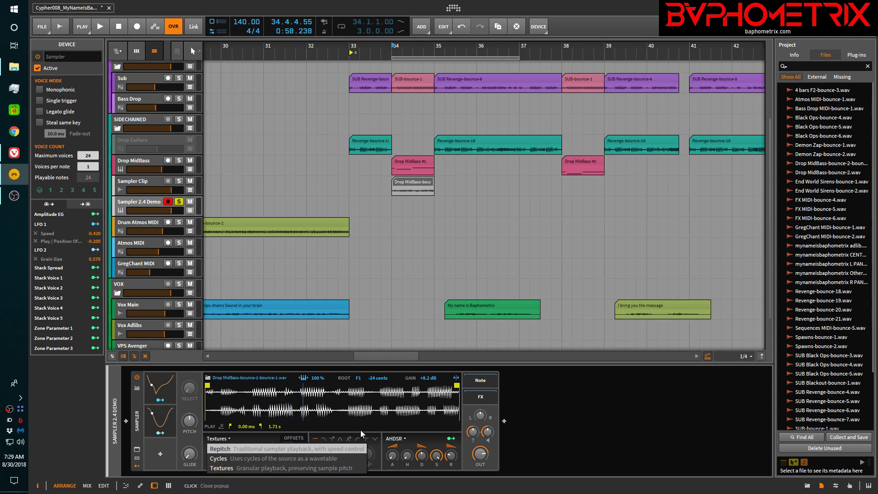
click(553, 400)
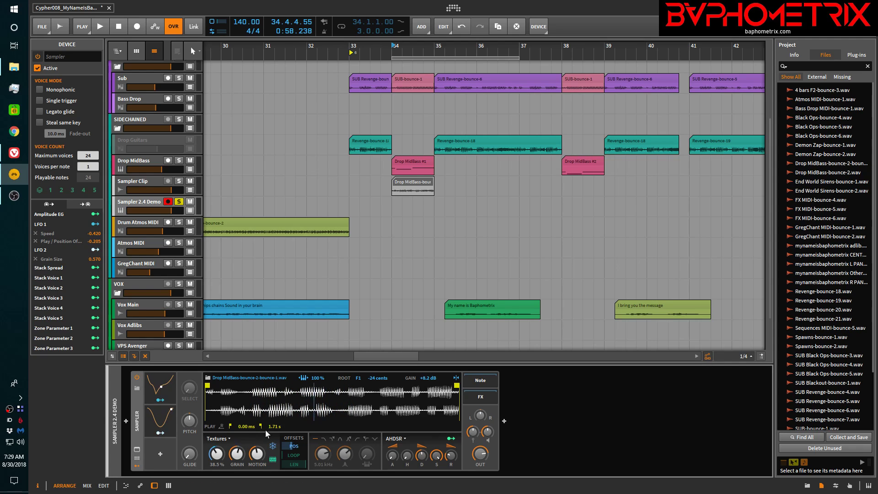
- Switch to the handbook in the browser and highlight con 3, "No MP3 export."
click(14, 152)
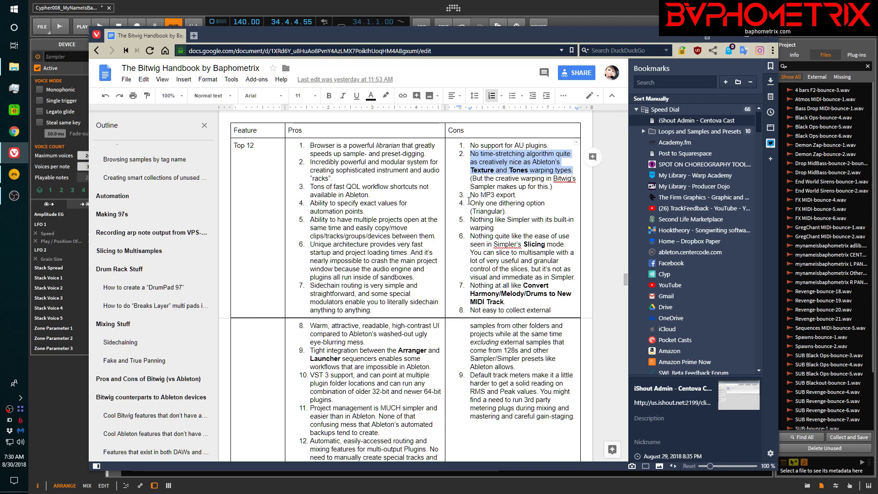
drag(473, 195, 519, 196)
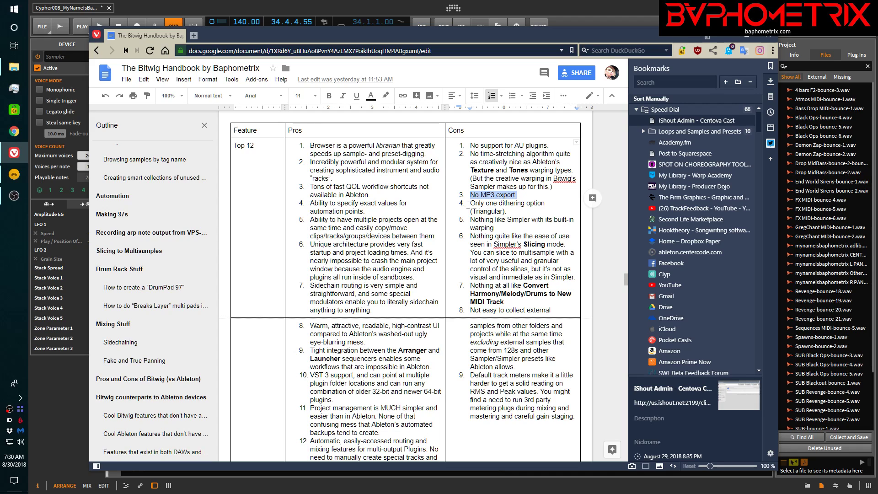
- Highlight con 4 on dithering, and in Bitwig Studio view the Master Dither plug-in inside the Master track's Mastering Chain
drag(471, 203, 509, 216)
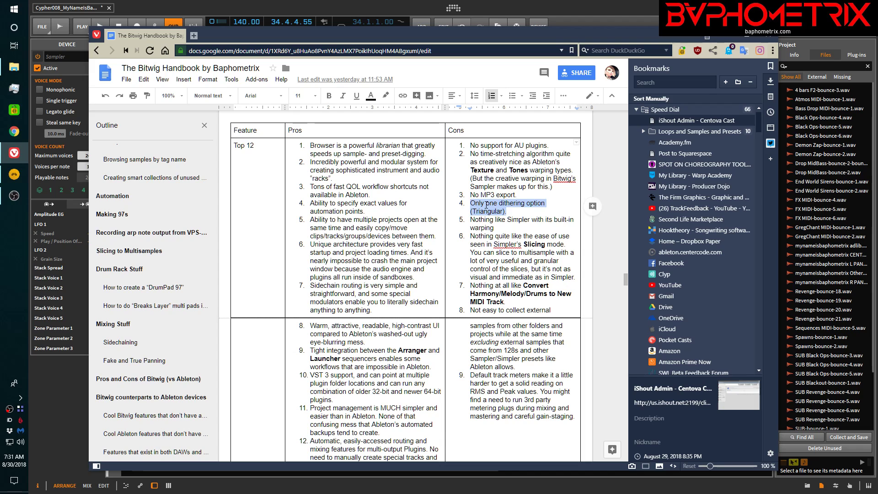
click(559, 6)
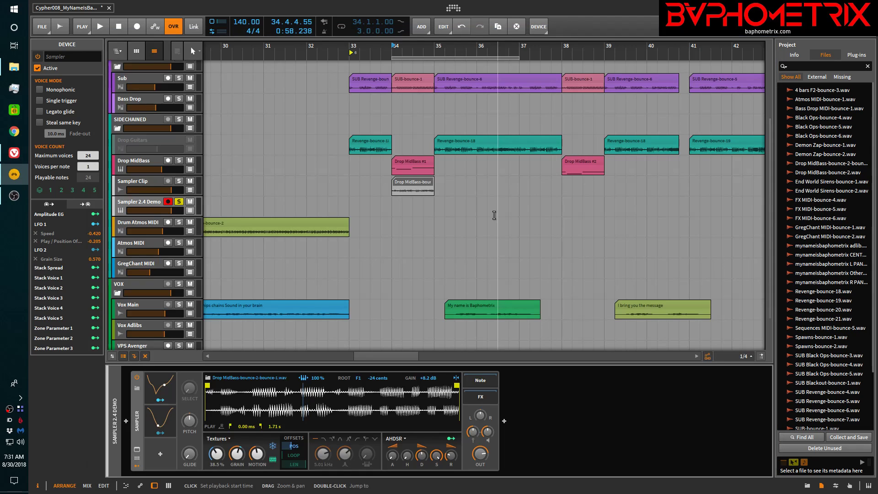
scroll(145, 302, down, 3)
click(147, 330)
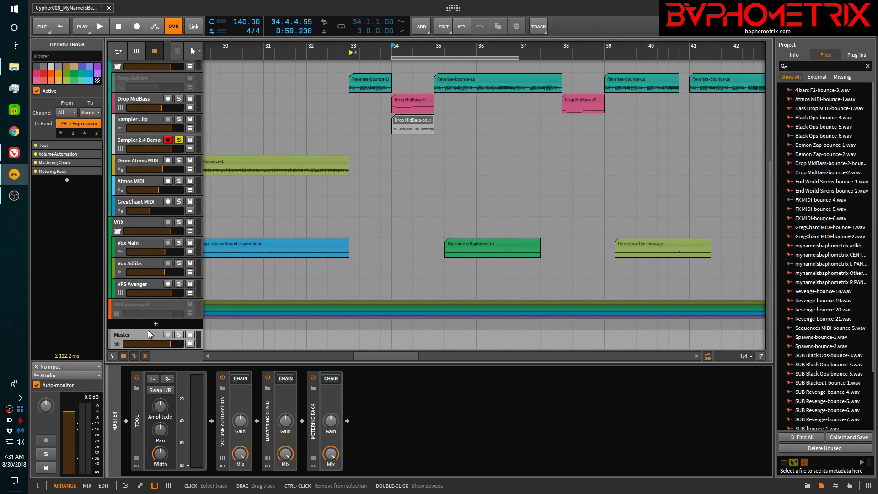
click(284, 379)
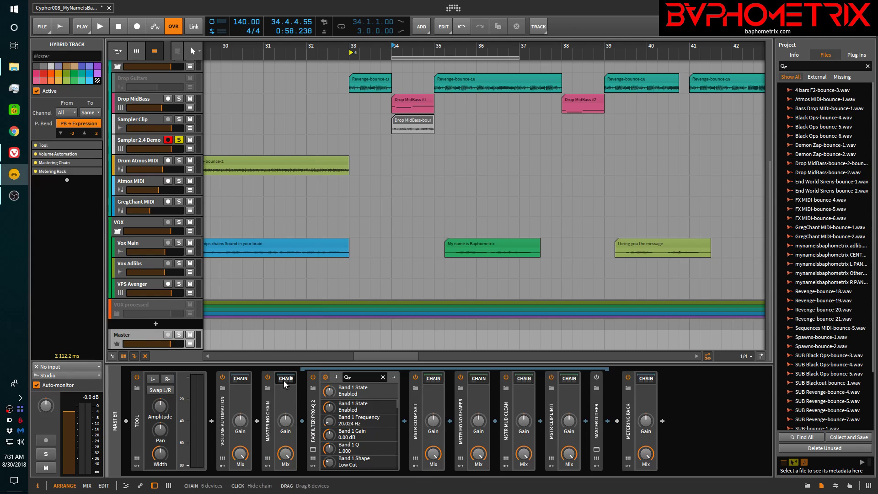
click(597, 450)
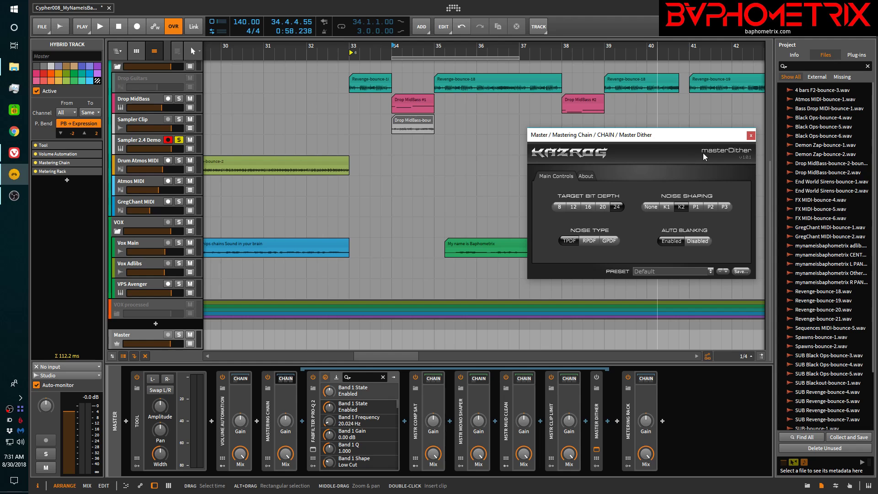
click(751, 136)
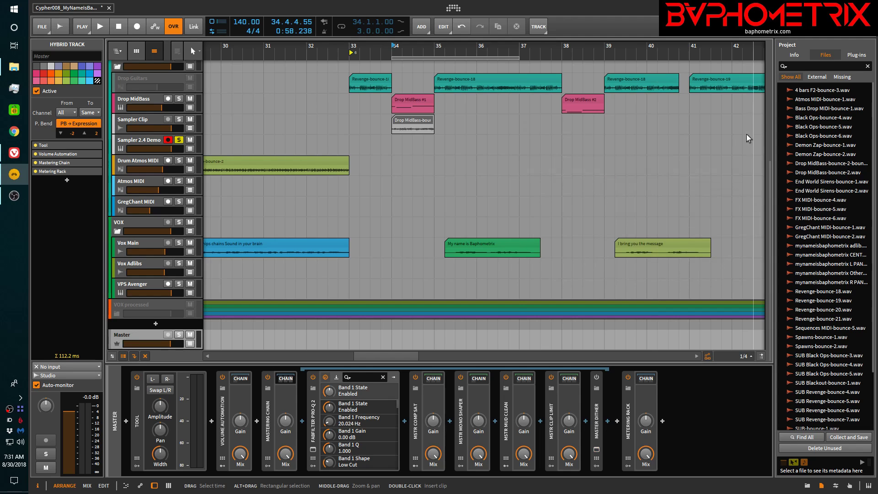
- Switch to the handbook in the browser and highlight con 5, "Nothing like Simpler with its built-in warping."
click(22, 156)
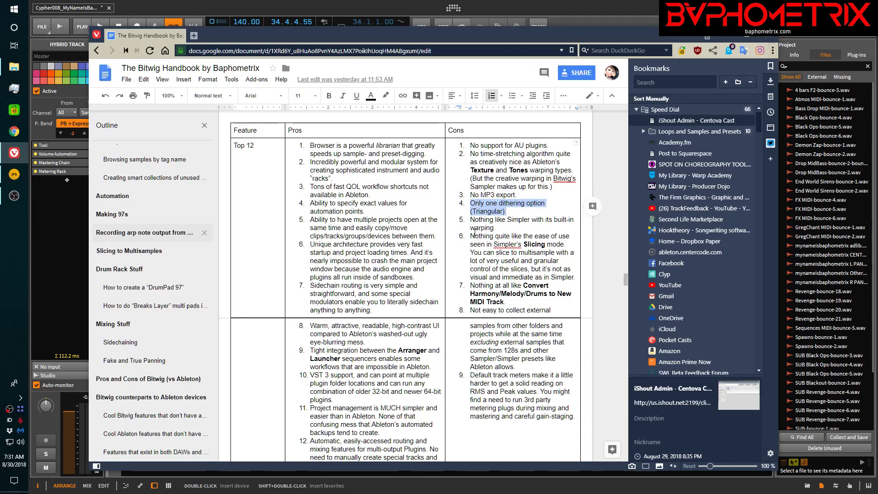
drag(471, 219, 497, 228)
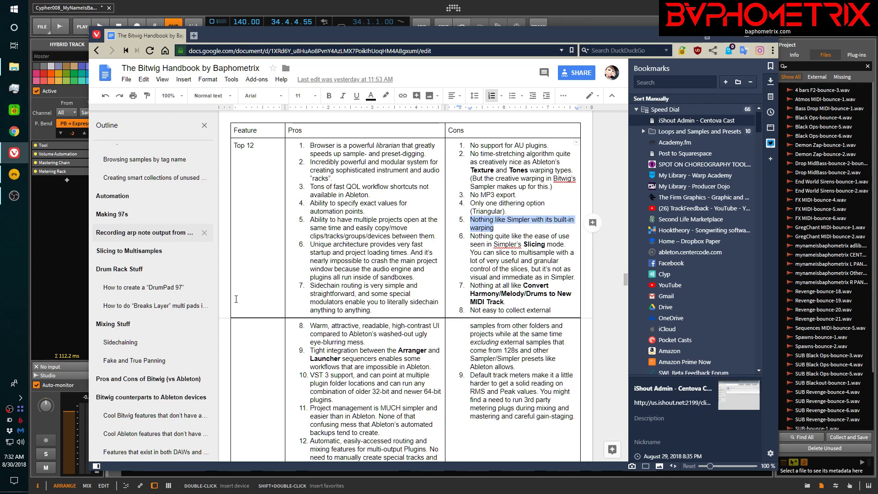
- Switch to Bitwig Studio and compare the stretch modes available for the Revenge-bounce-18 clip with the Sampler on the Sampler 2.4 Demo track
key(alt+Tab)
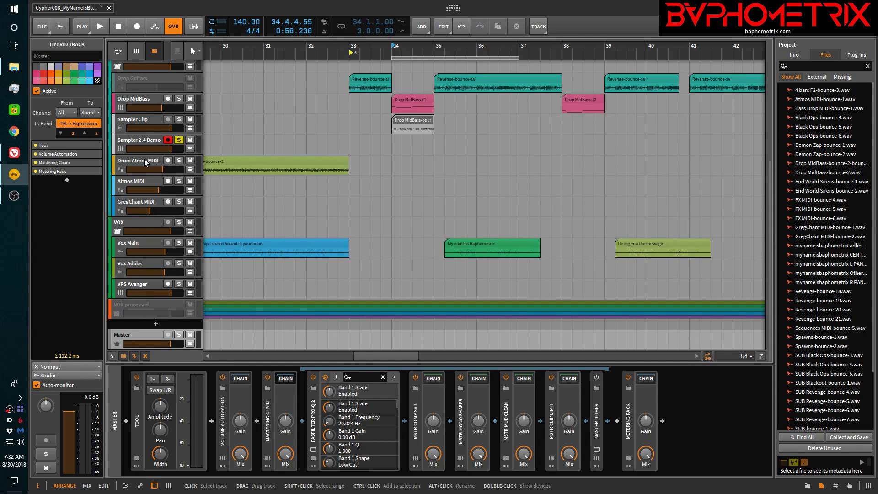
click(148, 142)
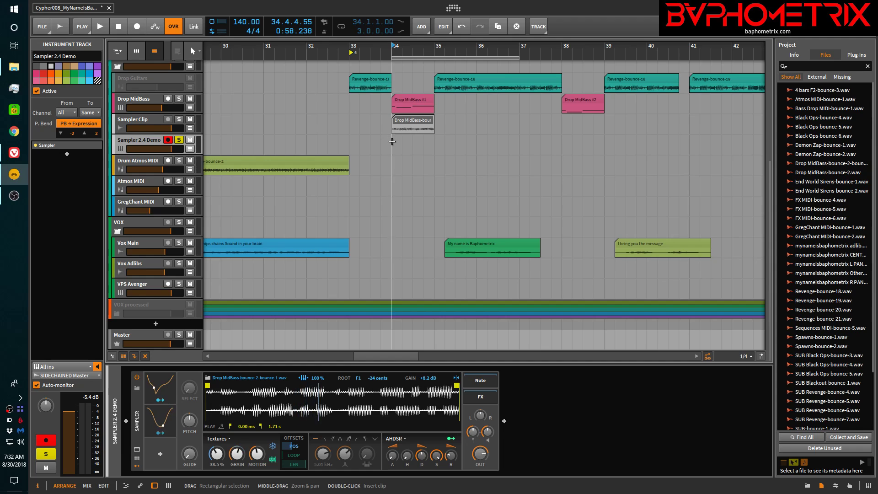
click(464, 85)
click(72, 369)
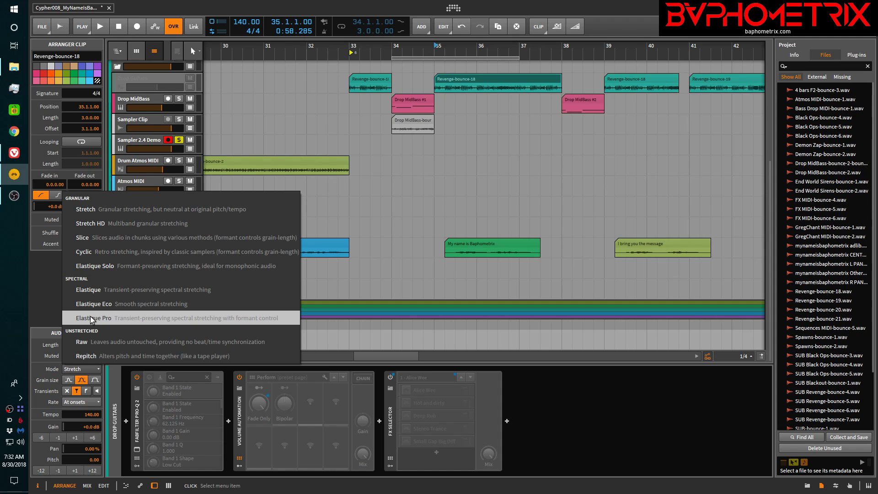
click(452, 164)
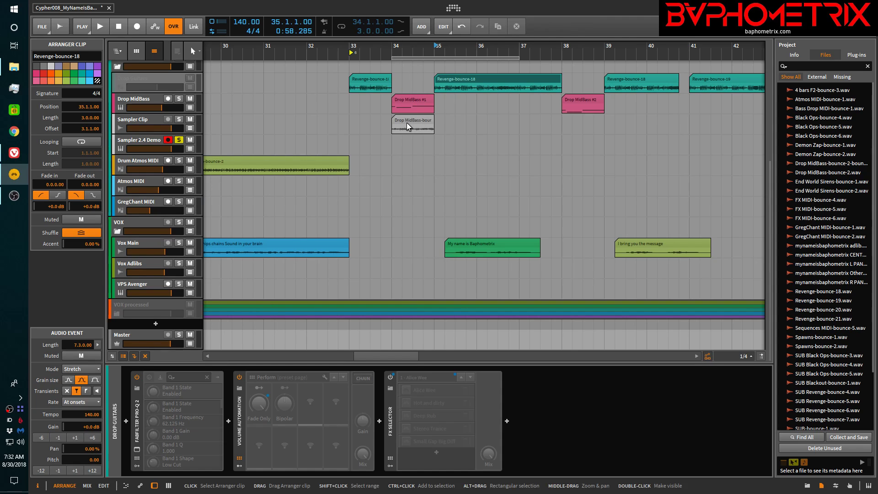
click(250, 222)
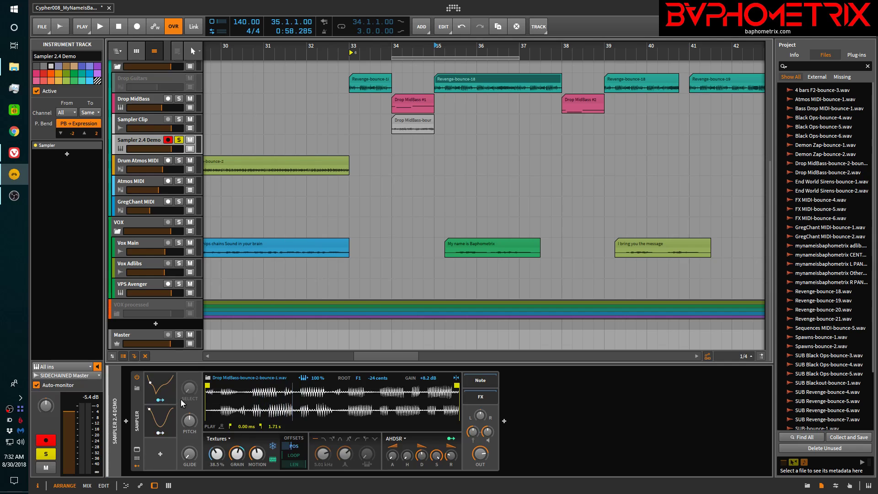
- Switch to the handbook in the browser and highlight the first sentence of con 6, about Simpler's Slicing mode
mouse_move(12, 154)
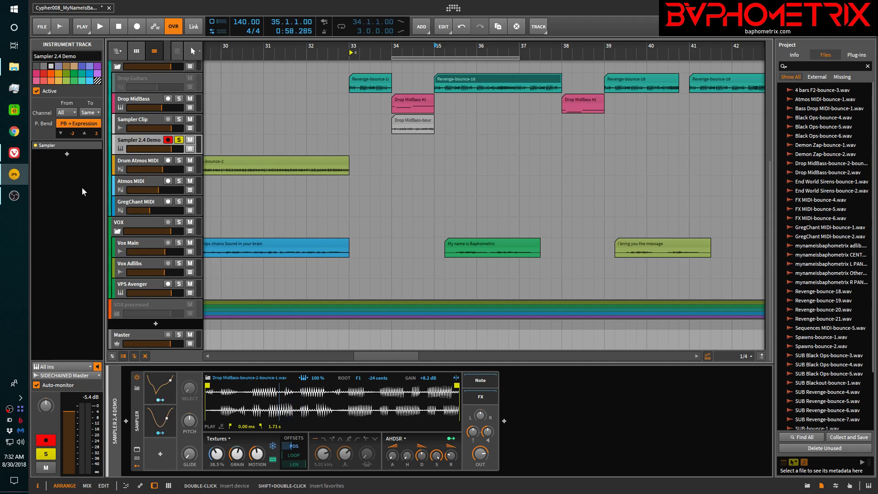
click(14, 153)
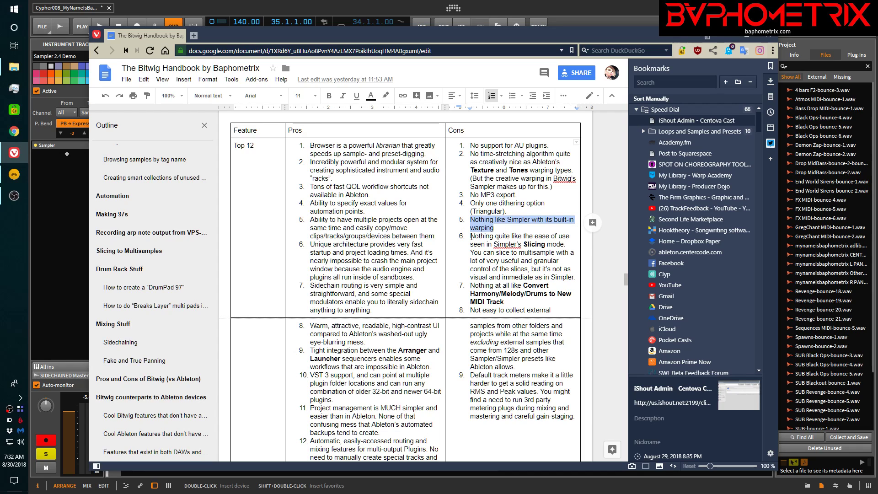
drag(472, 237, 570, 247)
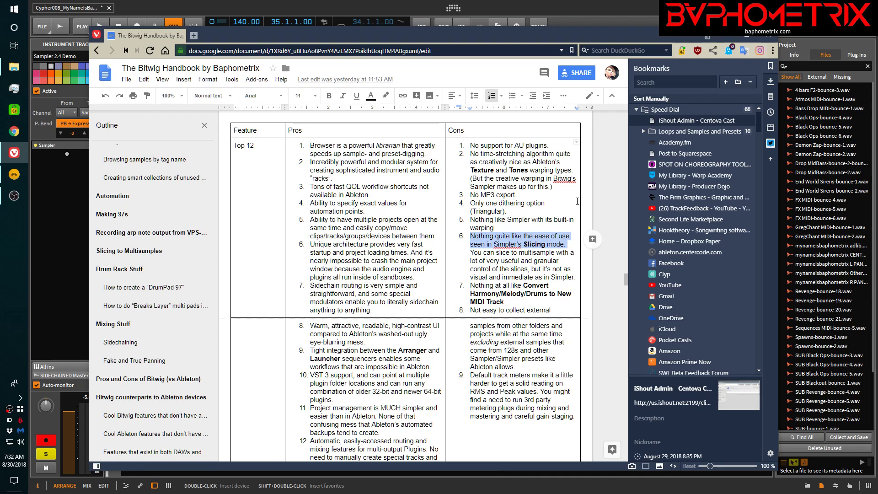
- Switch to Bitwig Studio and slice the Revenge-bounce-18 clip to a multisample at each Onset
click(209, 5)
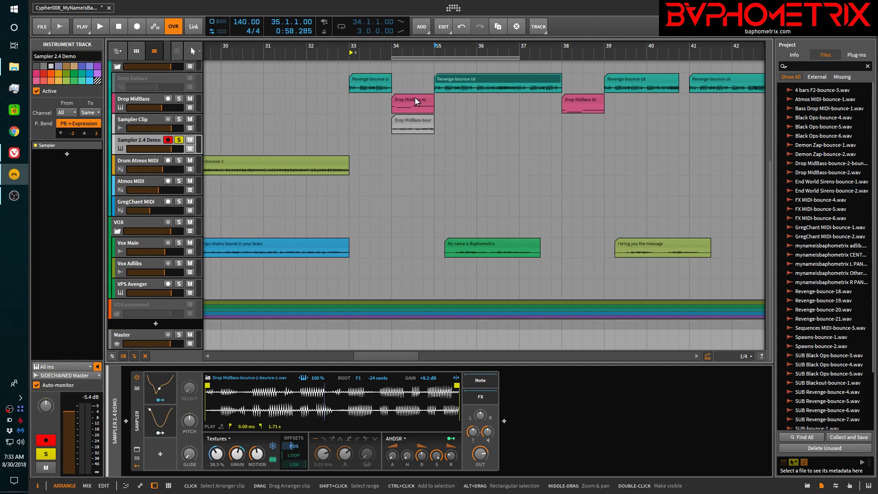
click(473, 79)
right_click(467, 82)
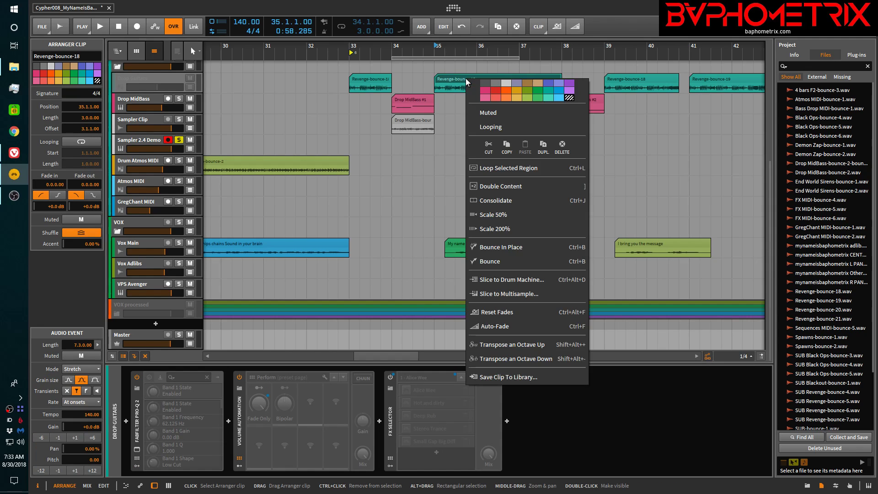
click(490, 295)
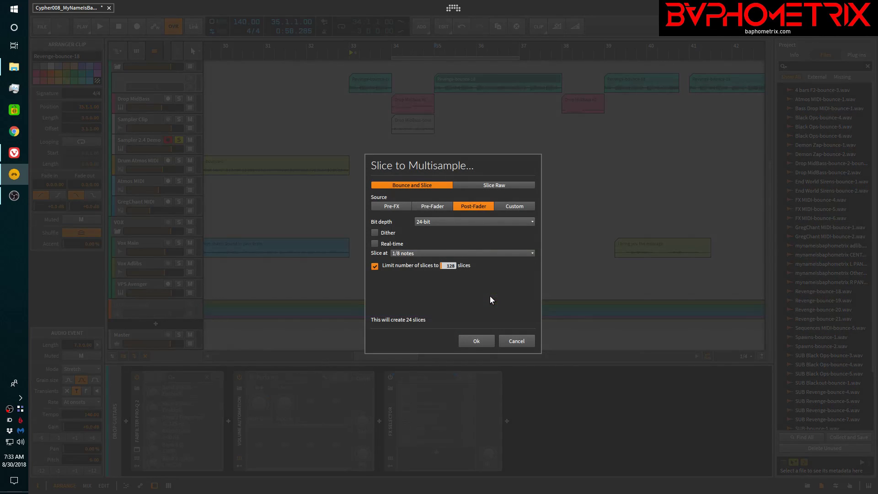
click(429, 253)
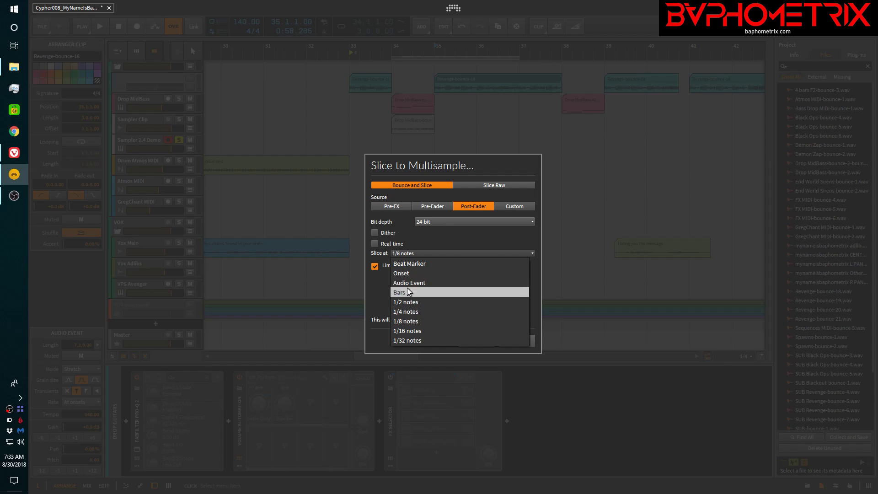
click(406, 274)
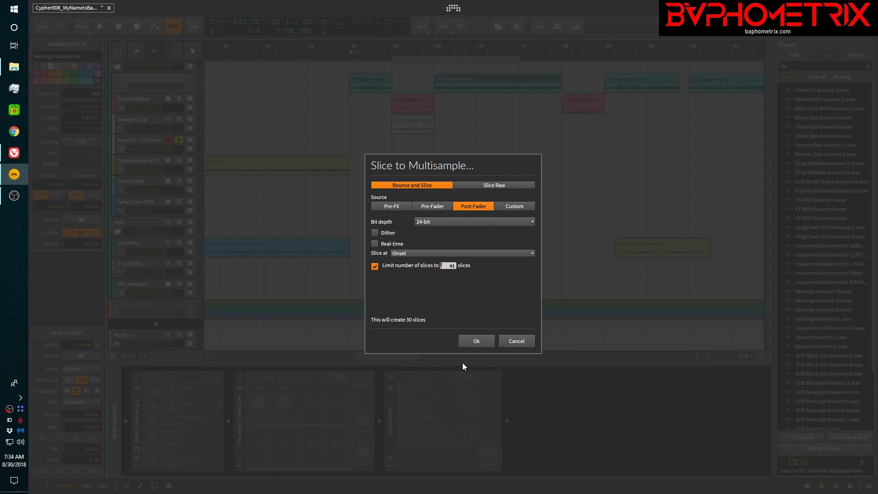
click(476, 342)
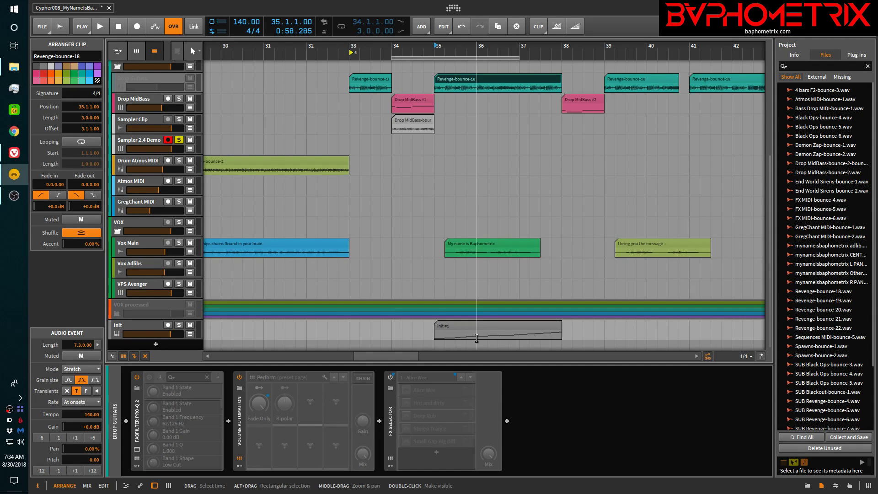
- Inspect the sliced zones in the new track's Sampler zone editor, and open its clip in the note editor
scroll(430, 279, down, 1)
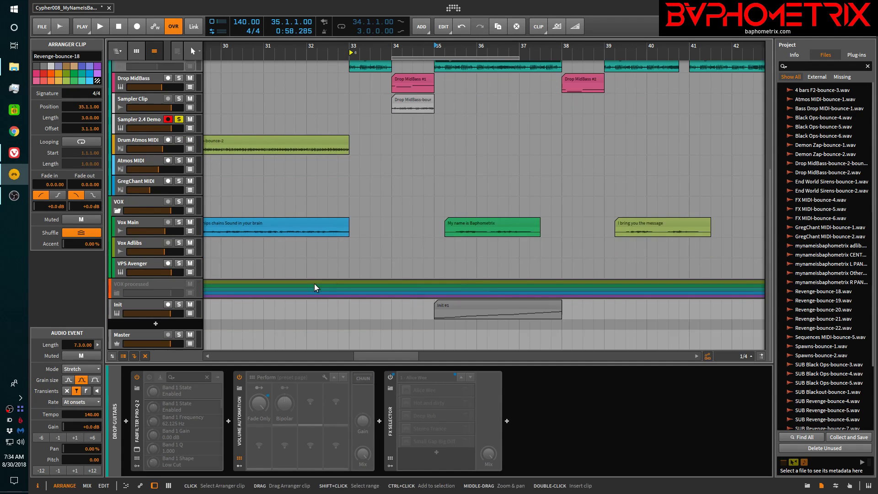
click(135, 302)
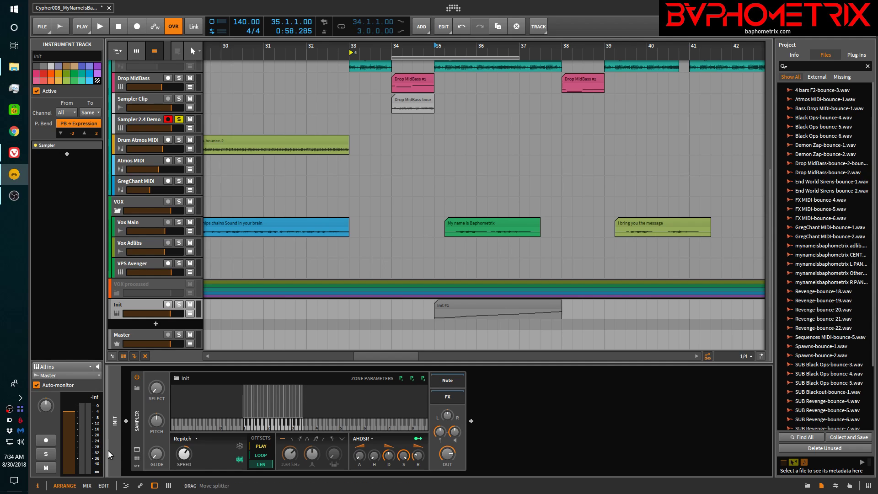
click(136, 451)
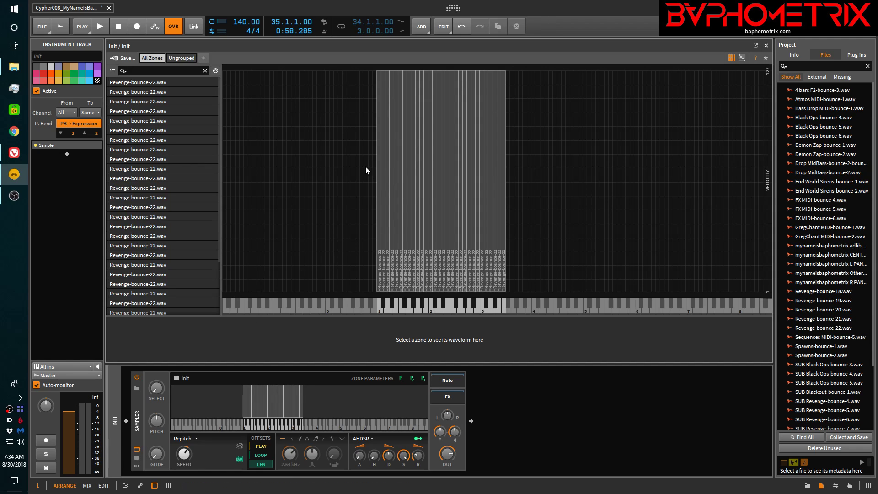
click(137, 450)
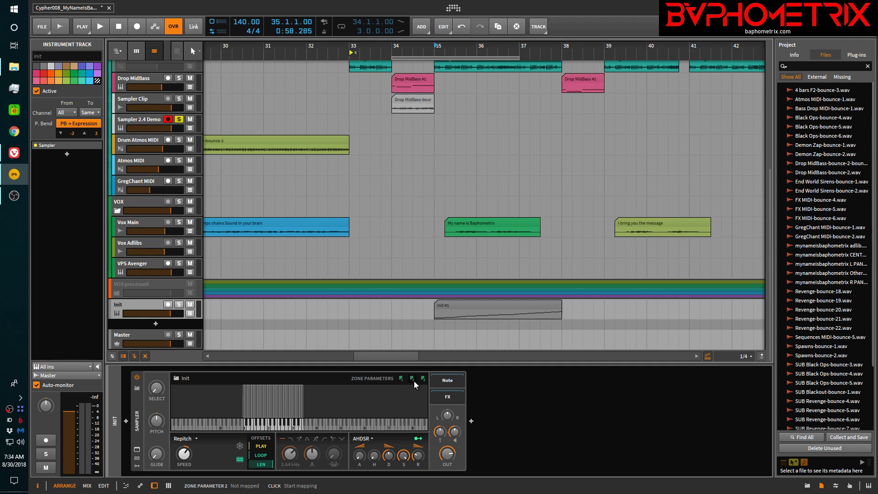
double_click(500, 308)
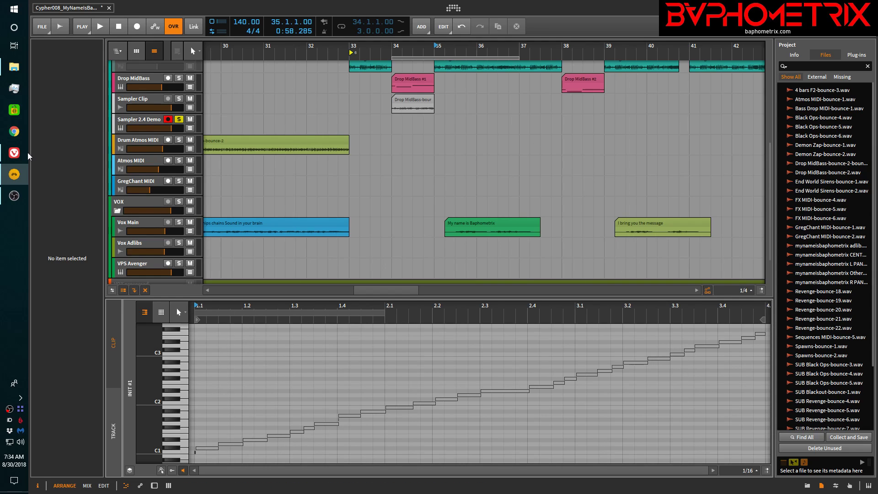
- Switch to the handbook in the browser and highlight con 8 on collecting external samples, and its term "128s"
mouse_move(14, 154)
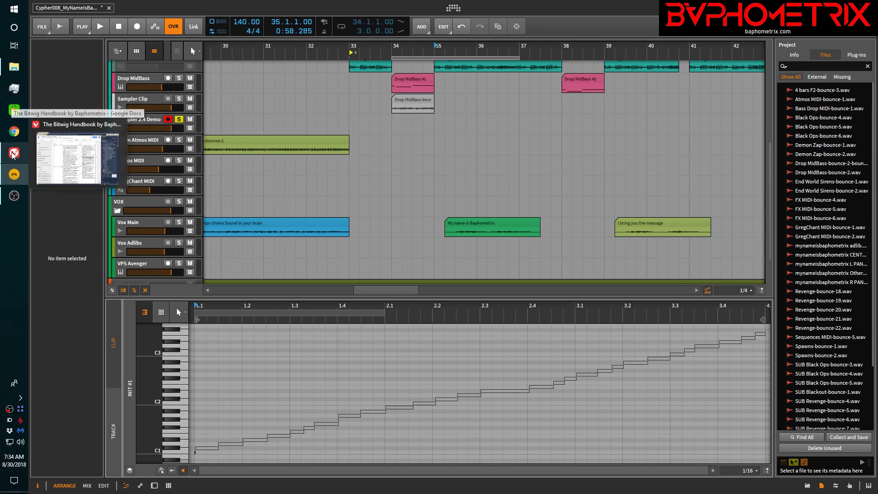
mouse_move(19, 197)
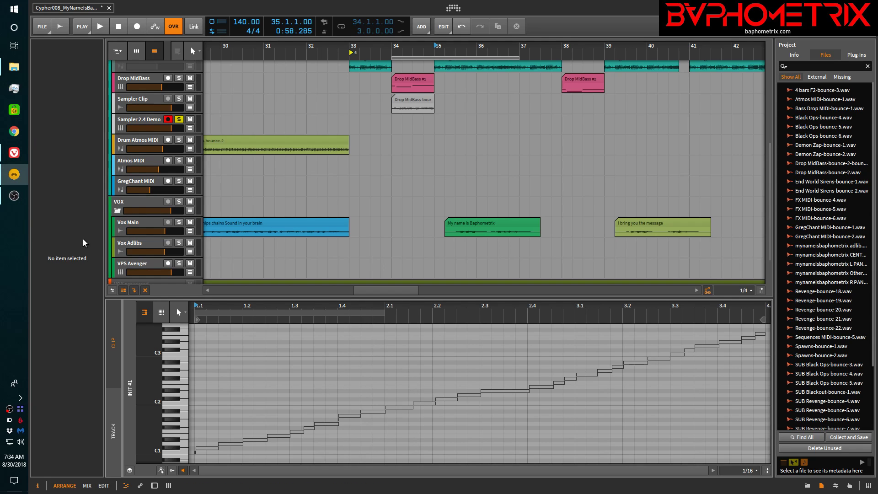
click(14, 153)
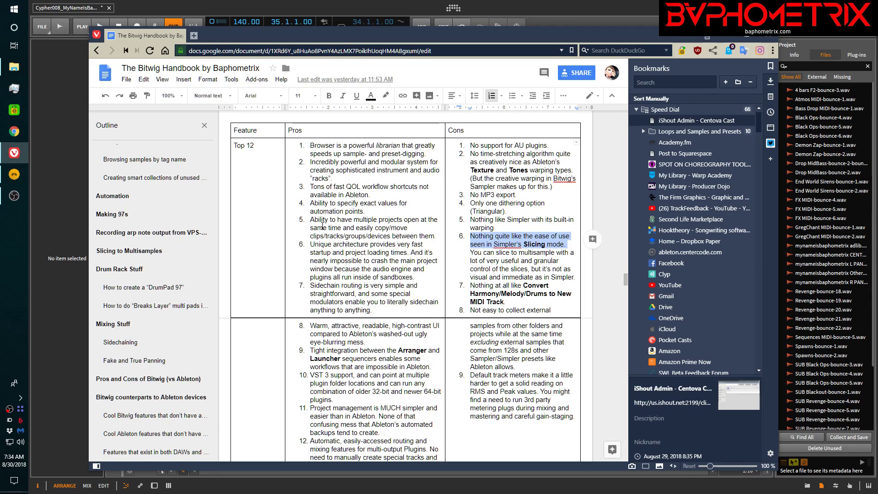
click(477, 243)
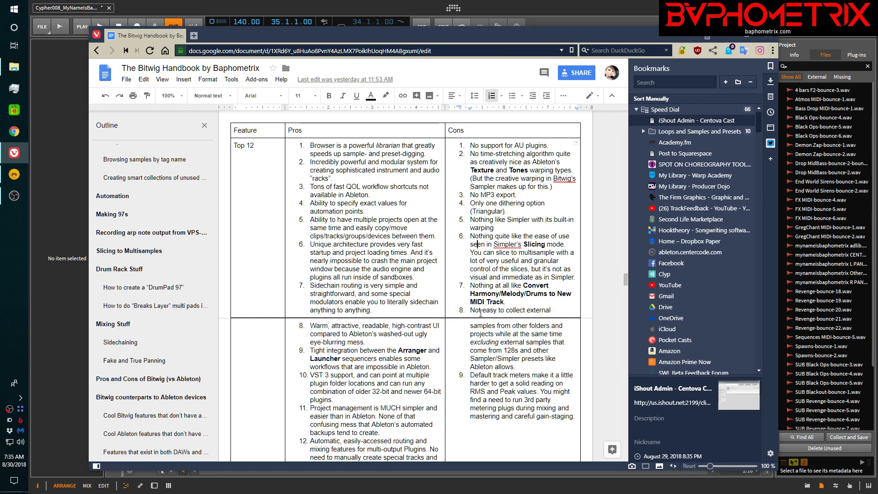
drag(471, 310, 557, 369)
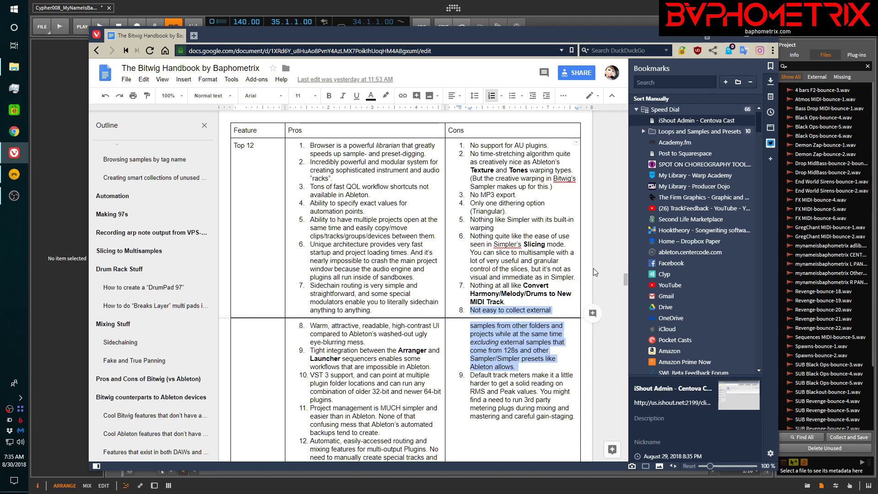
click(503, 350)
drag(504, 350, 523, 356)
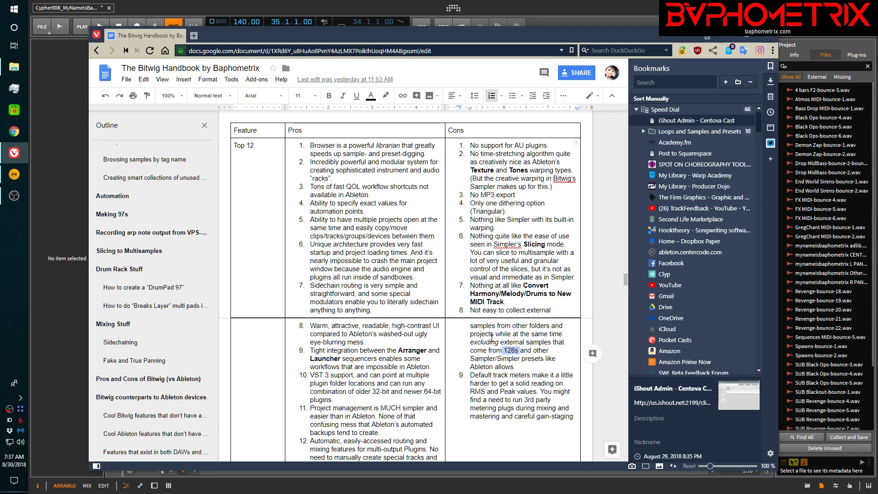
- Highlight con 9 about the default track meters and the need for third-party metering plug-ins
scroll(492, 338, down, 1)
scroll(492, 338, down, 2)
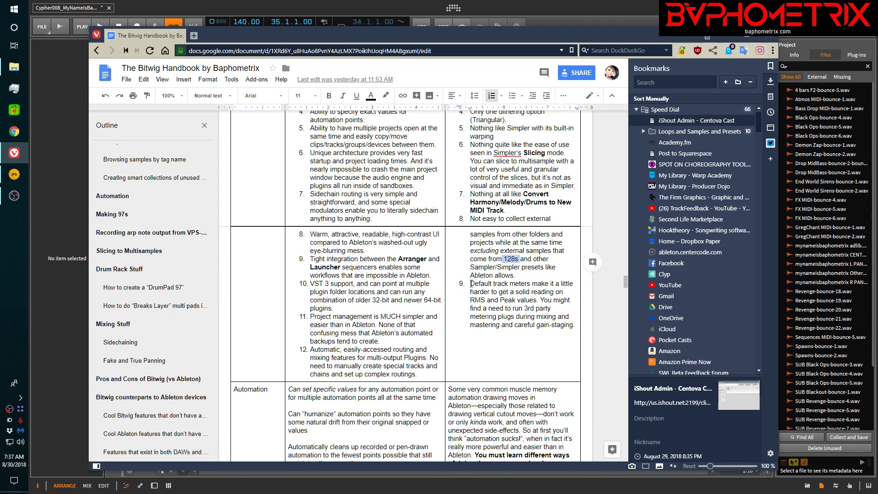
drag(471, 283, 578, 330)
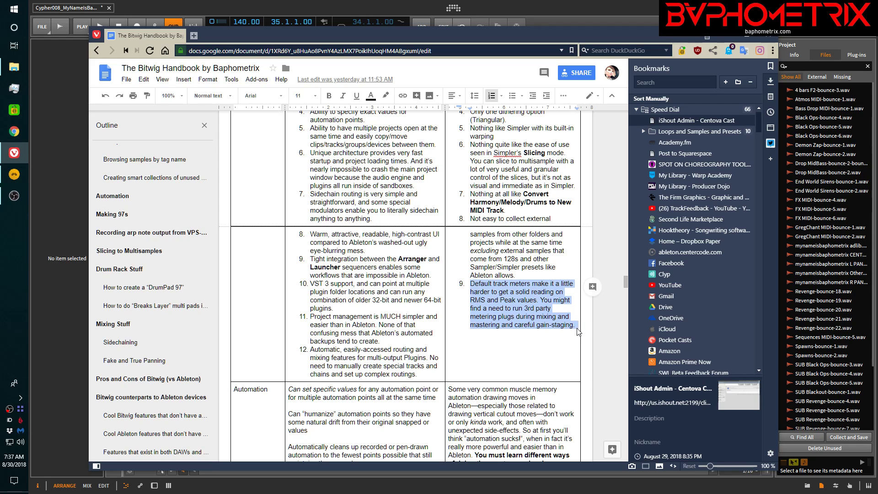
- Switch to Bitwig Studio, hide the detail editor and fit the whole arrangement in view
key(alt+Tab)
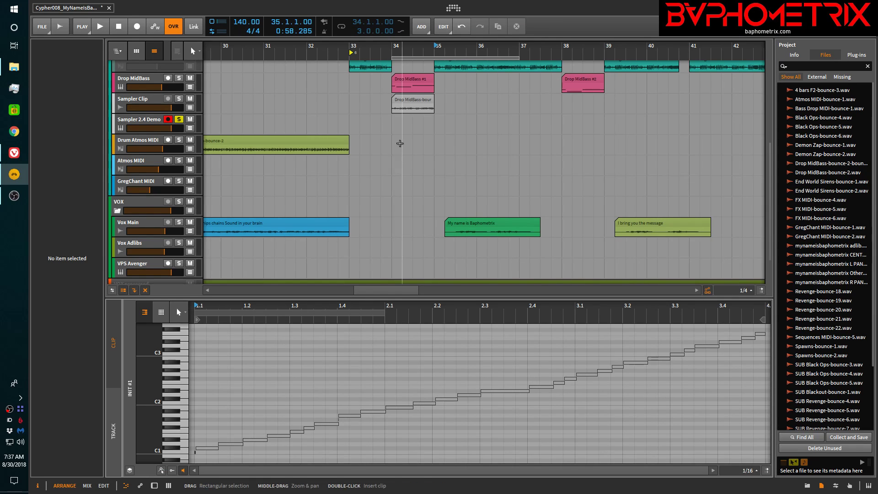
scroll(401, 143, up, 5)
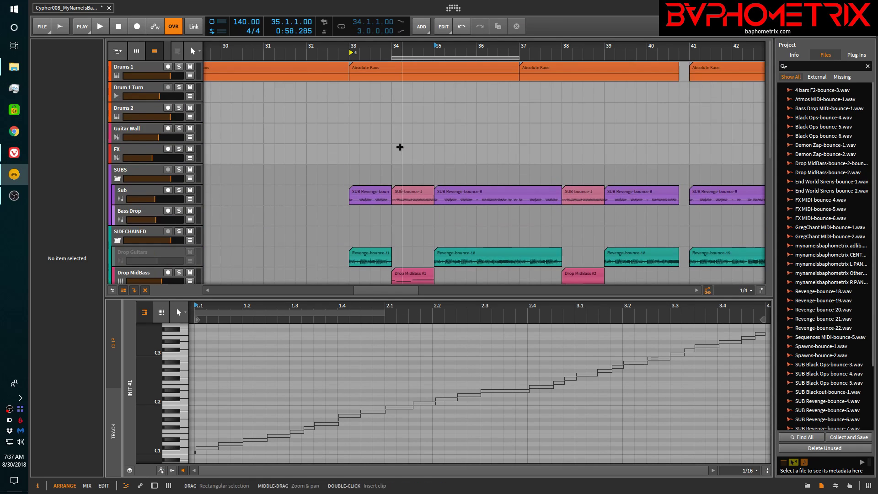
click(413, 142)
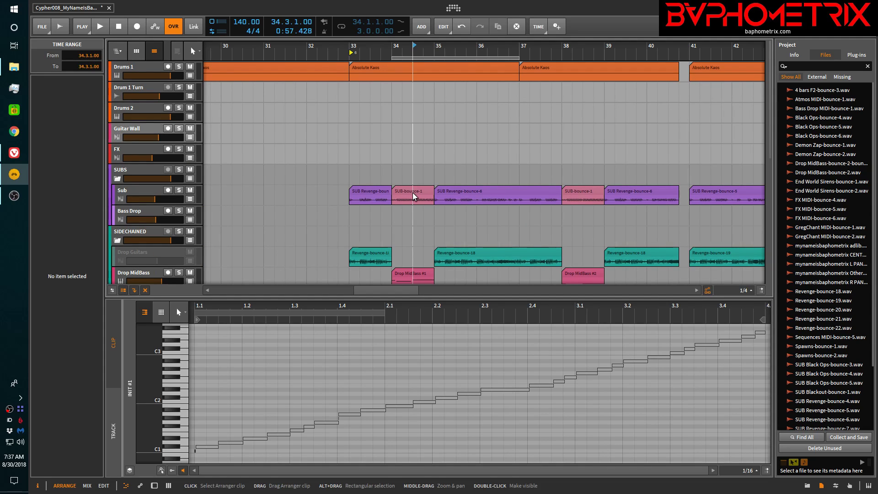
click(349, 159)
click(254, 176)
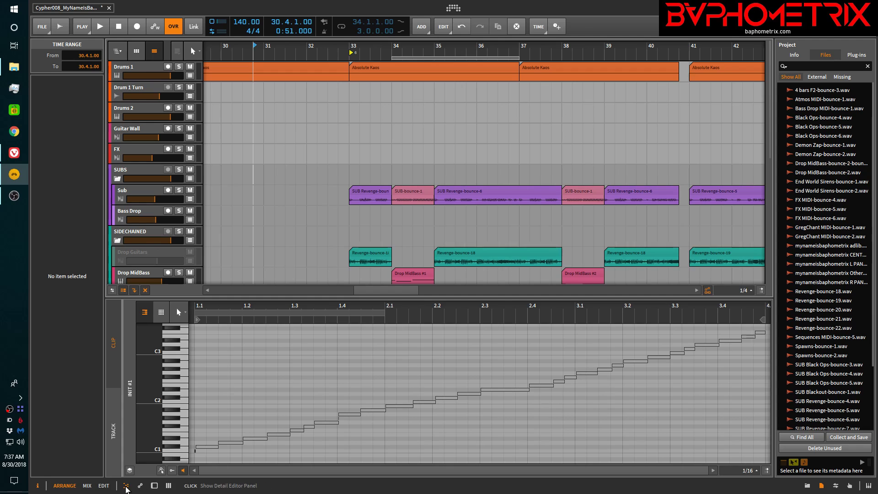
click(126, 487)
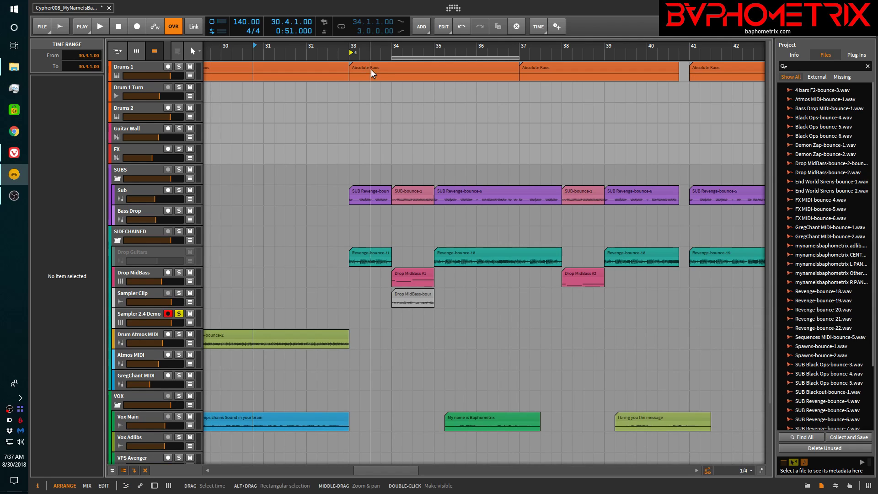
scroll(375, 51, up, 1)
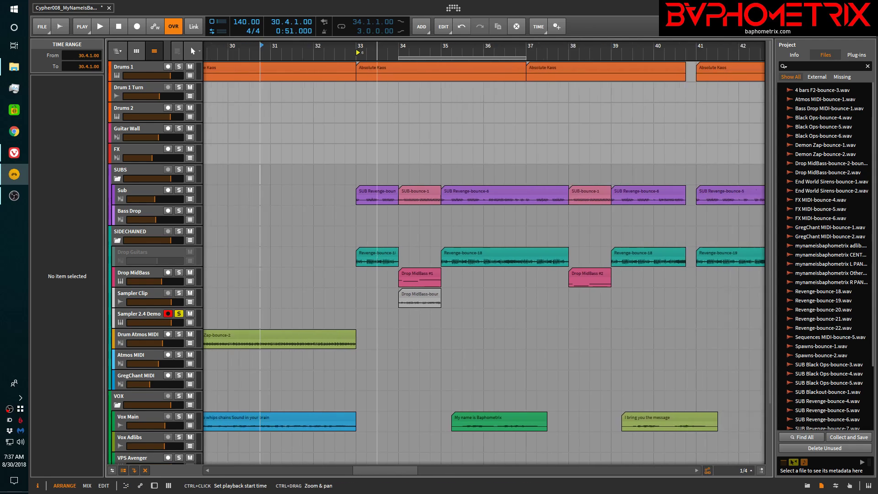
key(shift+z)
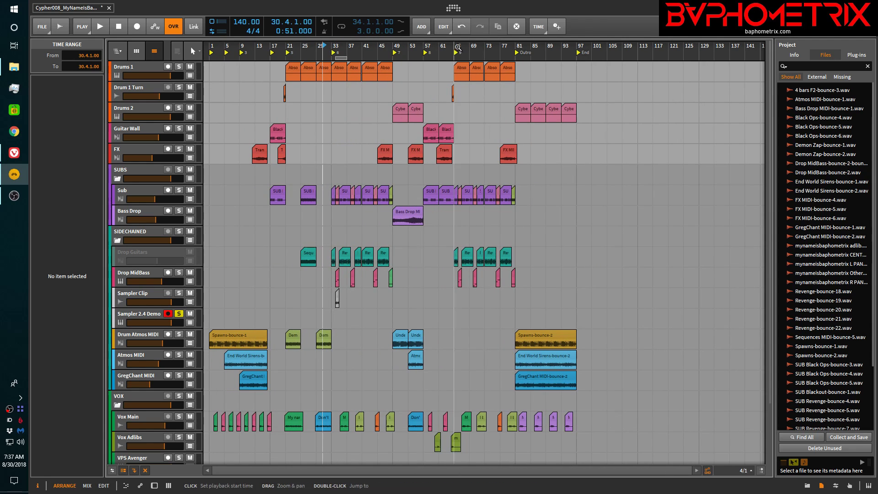
- Turn off solo and record arm on the Sampler 2.4 Demo track and play the arrangement from bar 65
click(458, 48)
key(space)
key(space)
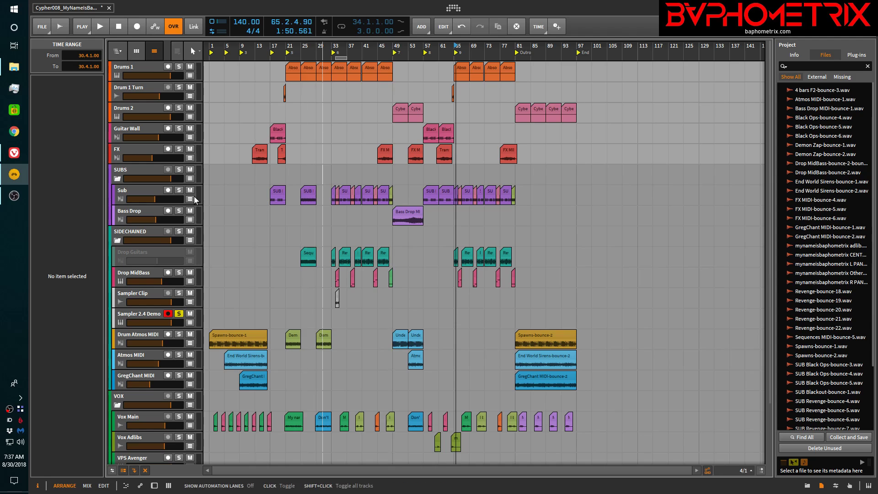
click(179, 314)
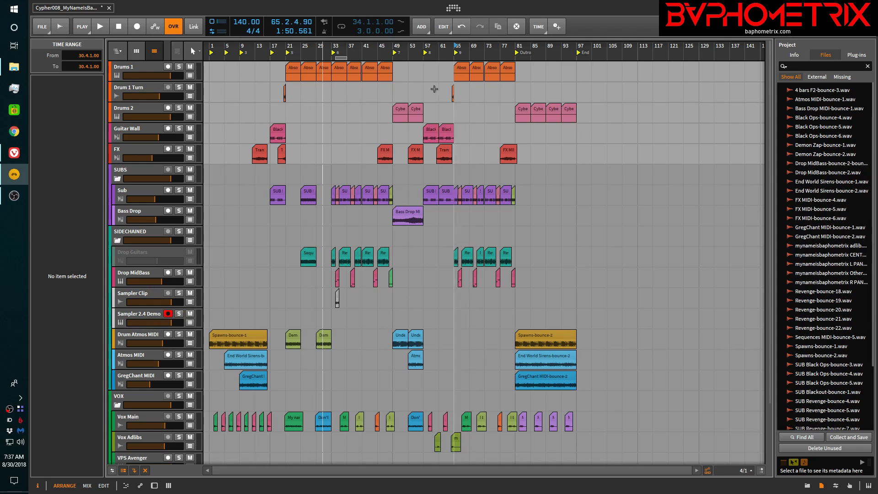
click(167, 313)
key(space)
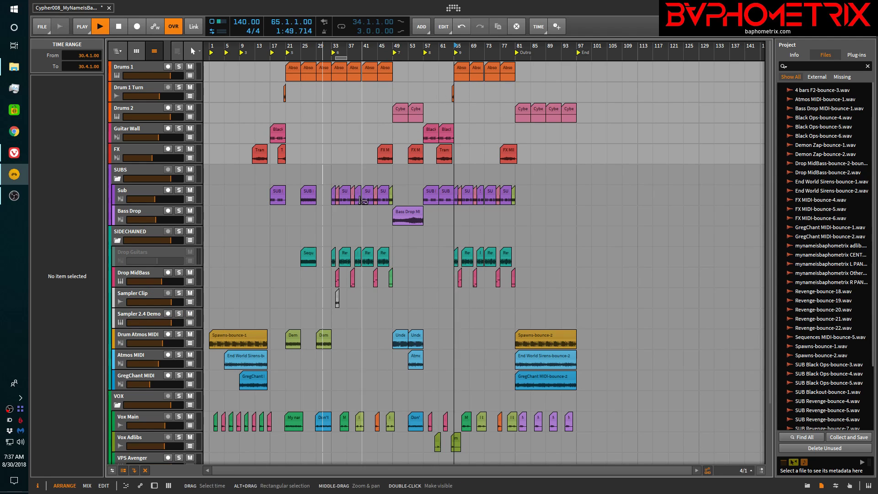
- Examine the track and Master level meters in the mixer while playing the song, and stop playback
key(alt+2)
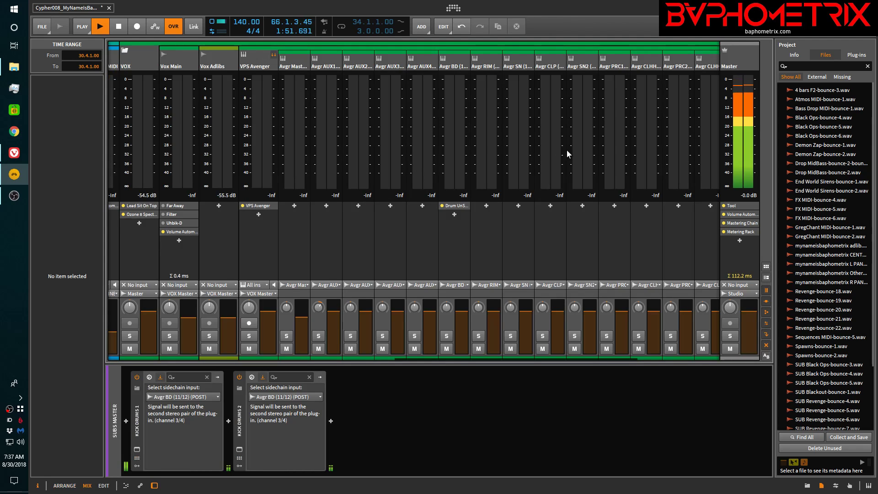
scroll(593, 139, right, 3)
scroll(594, 135, right, 15)
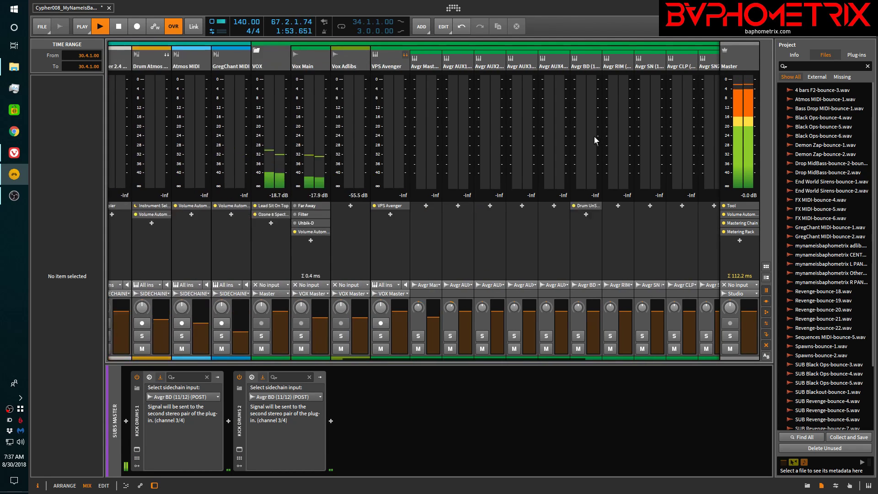
scroll(593, 136, right, 8)
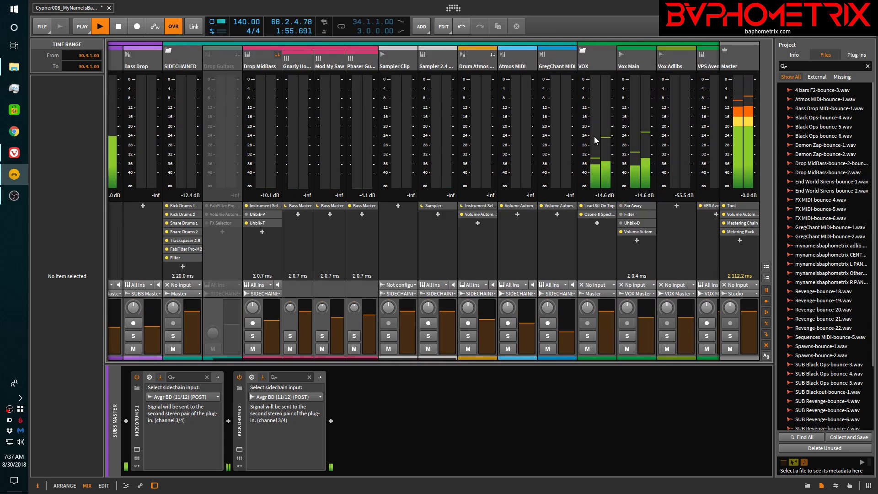
scroll(594, 136, left, 12)
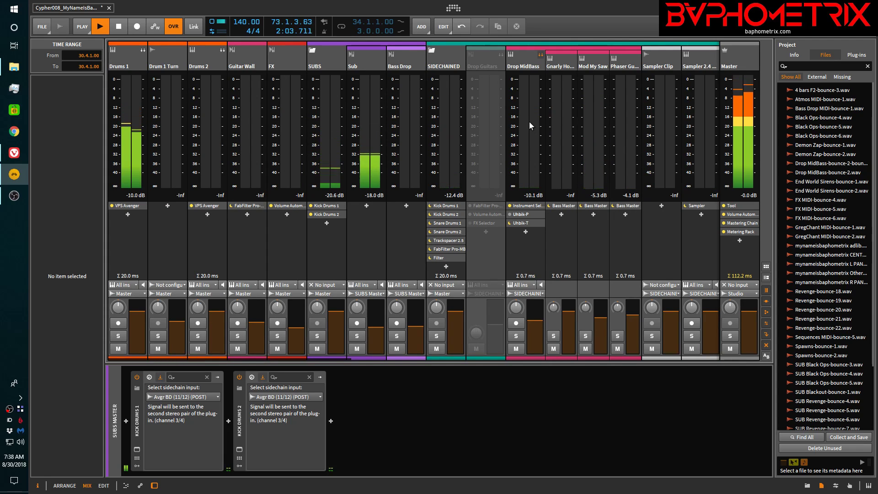
key(space)
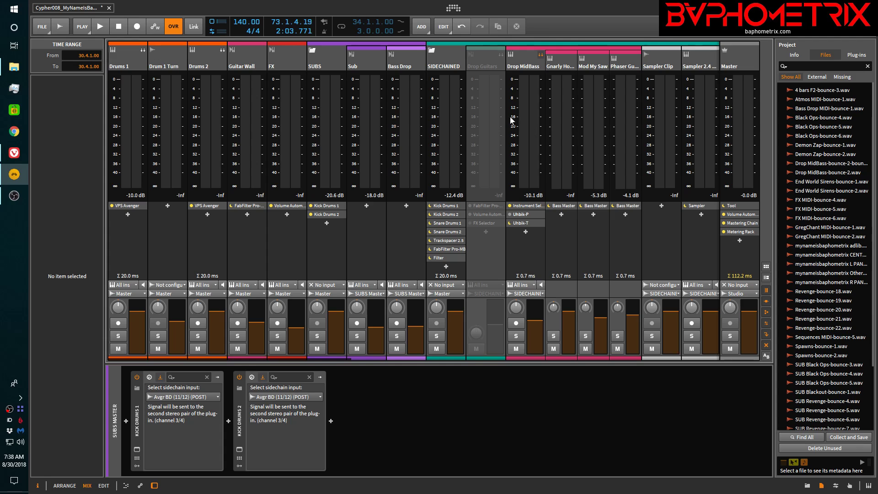
key(space)
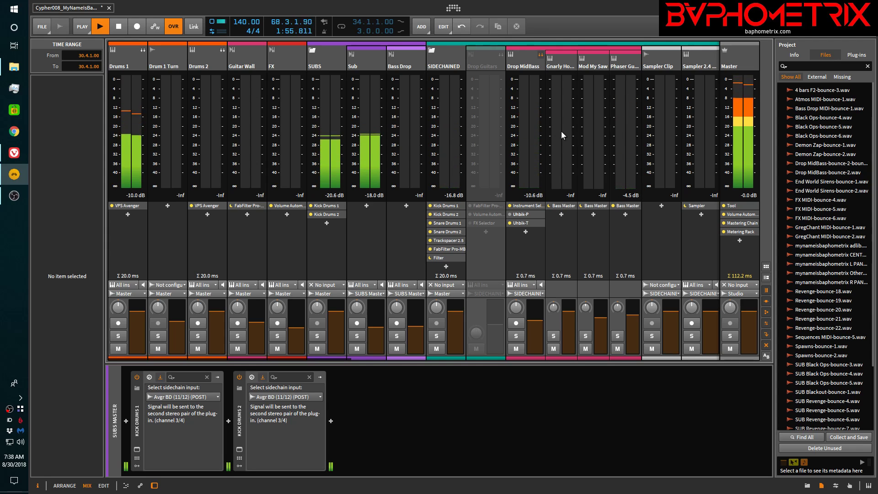
key(space)
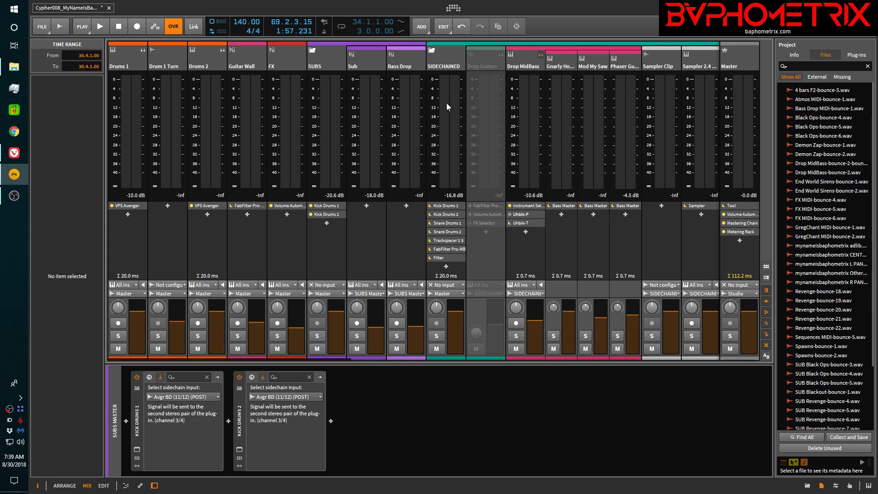
- Return to the arrangement view, switch to the handbook in the browser and review the Top 12 pros and cons
key(alt+1)
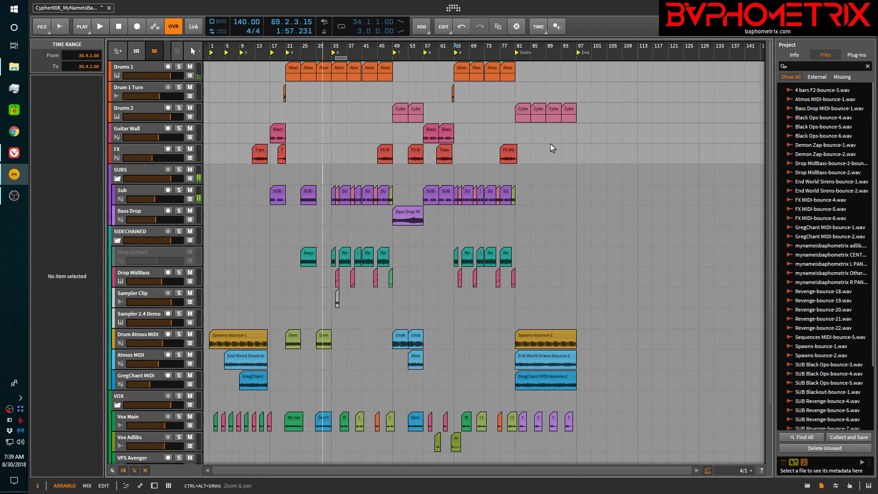
click(14, 153)
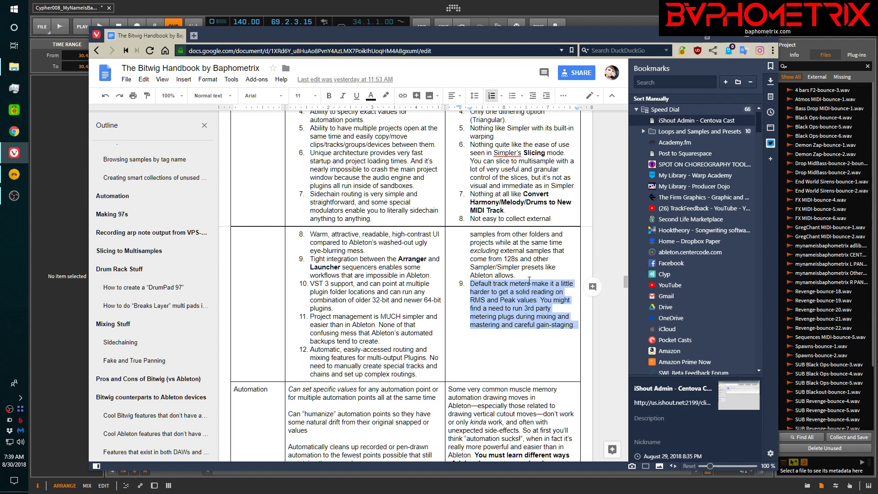
scroll(413, 214, up, 4)
scroll(413, 213, down, 2)
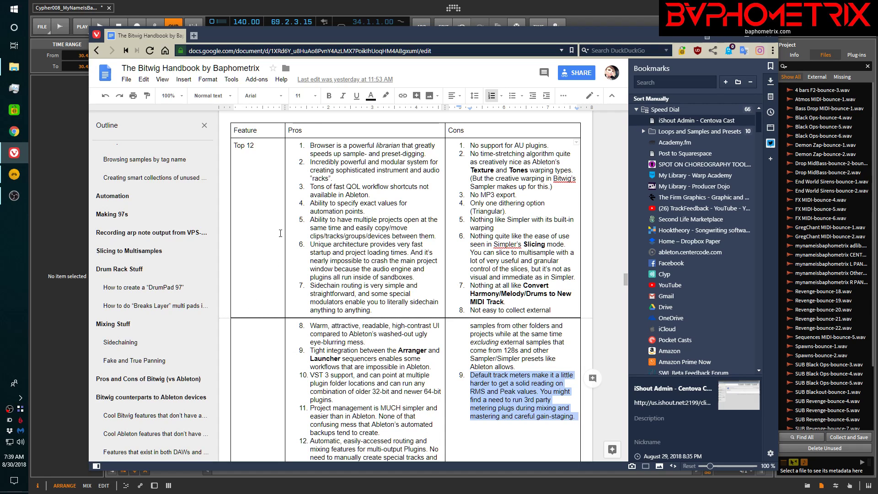
- Browse the handbook sections on Bitwig-only, Ableton-only and shared features, and go back to the Ableton-only section
click(144, 416)
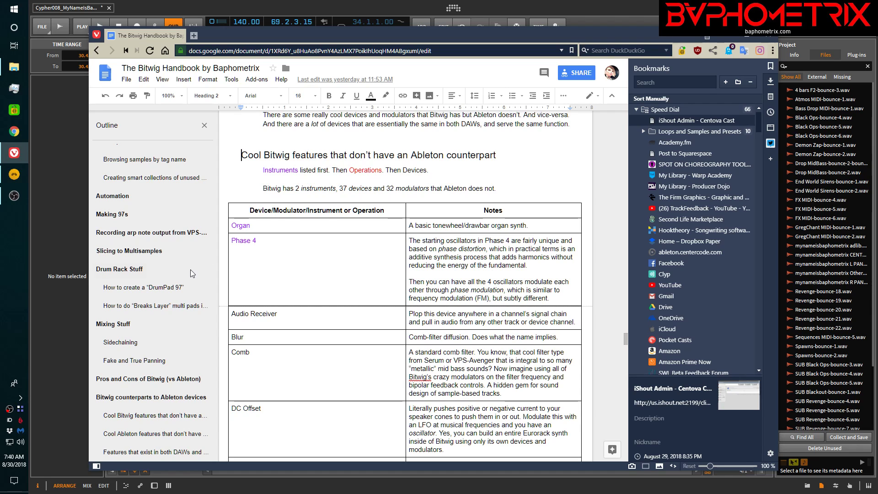
click(134, 435)
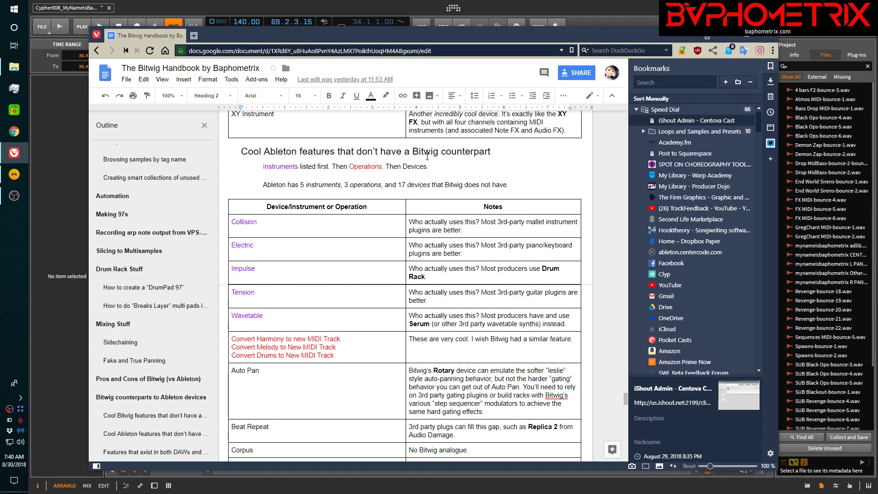
click(149, 452)
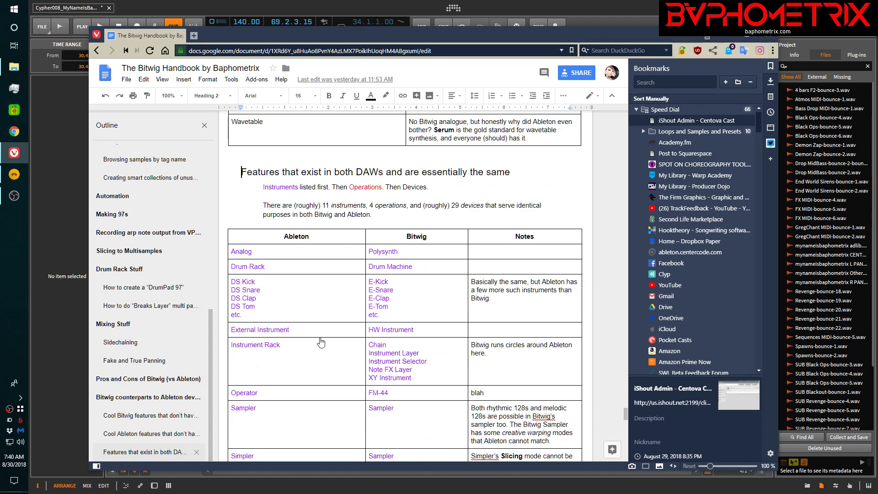
click(141, 435)
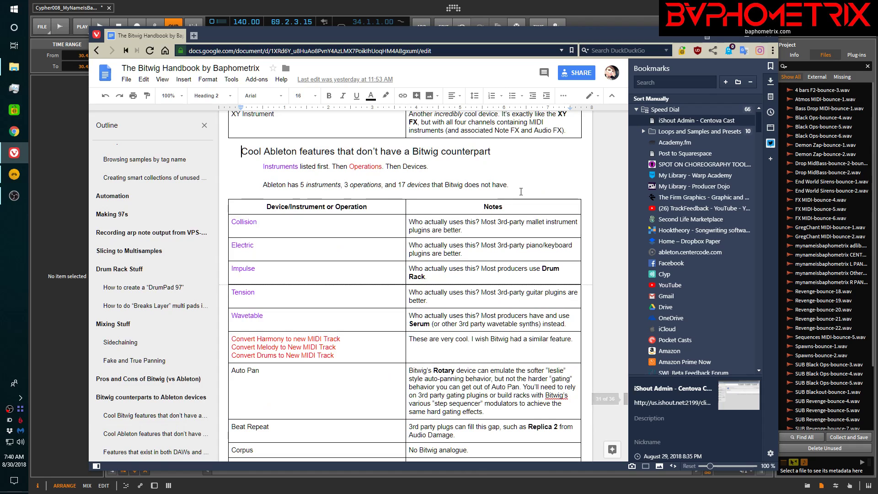
- Review the table of Ableton features without a Bitwig counterpart and highlight Drum Bus
scroll(615, 195, down, 1)
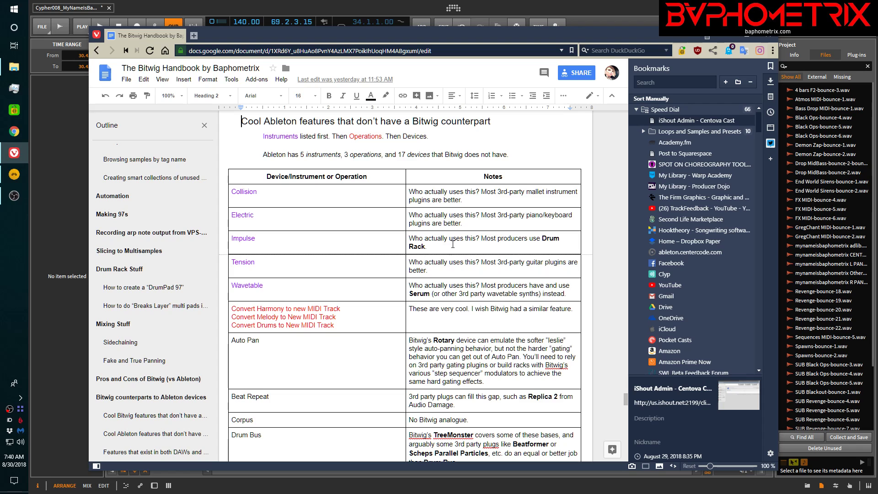
scroll(453, 244, down, 3)
scroll(453, 244, down, 1)
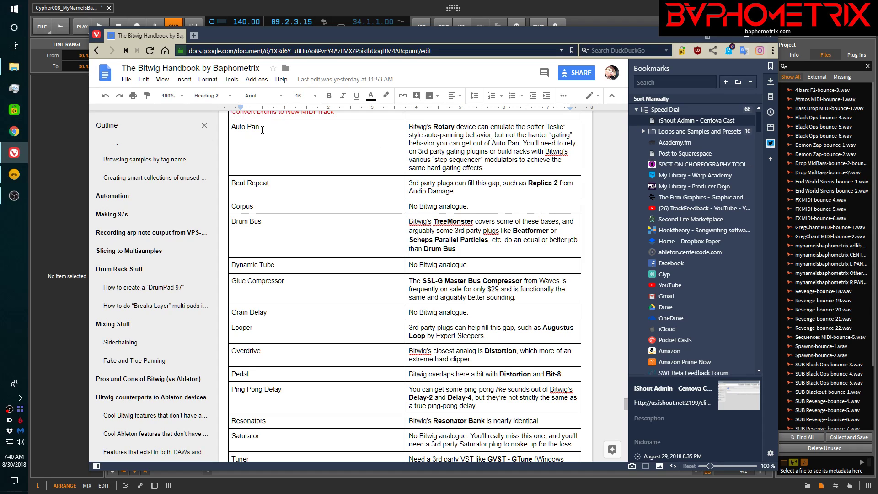
drag(264, 222, 231, 222)
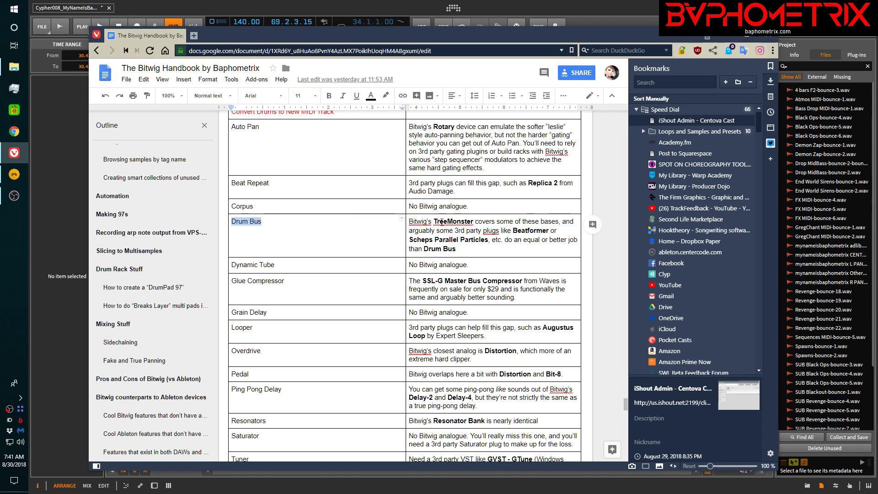
click(479, 222)
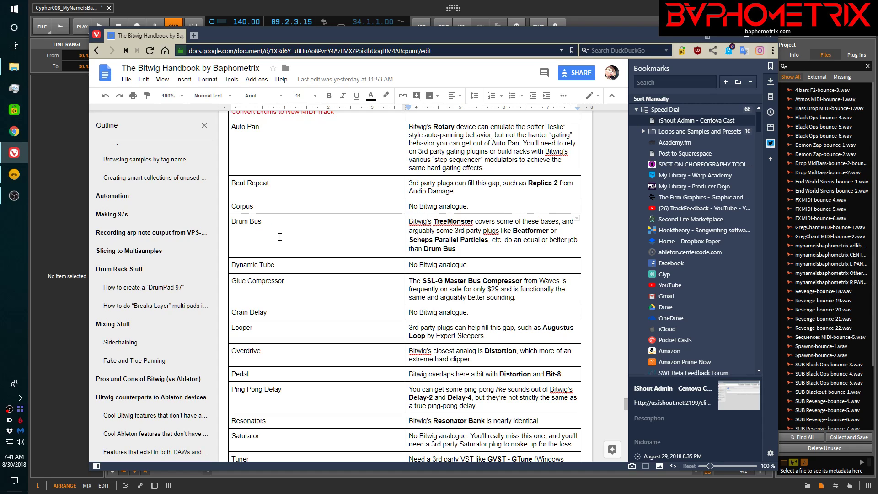
- Review the Glue Compressor entry and highlight the price of its Waves alternative, the SSL-G Master Bus Compressor
scroll(280, 236, down, 1)
scroll(280, 236, down, 1)
click(294, 221)
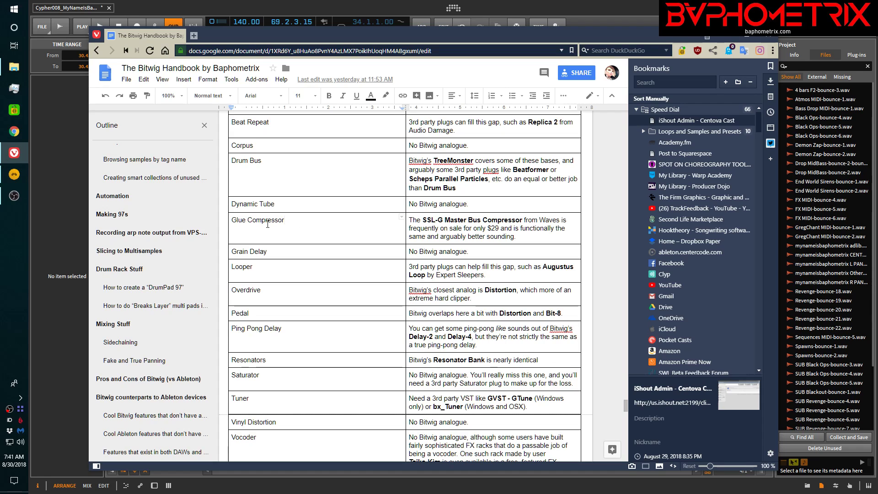
drag(424, 221, 499, 229)
scroll(331, 250, down, 2)
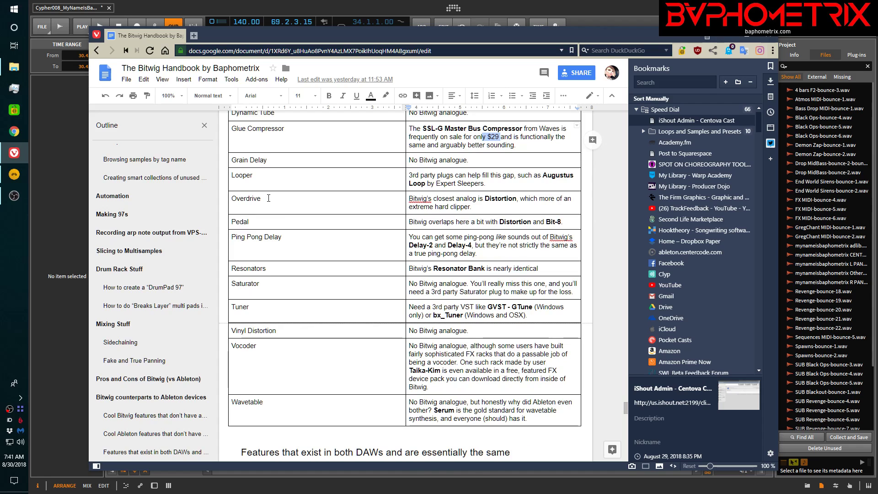
- Highlight the Overdrive, Saturator, Tuner and Vocoder entries in turn, and switch back to Bitwig Studio
click(258, 199)
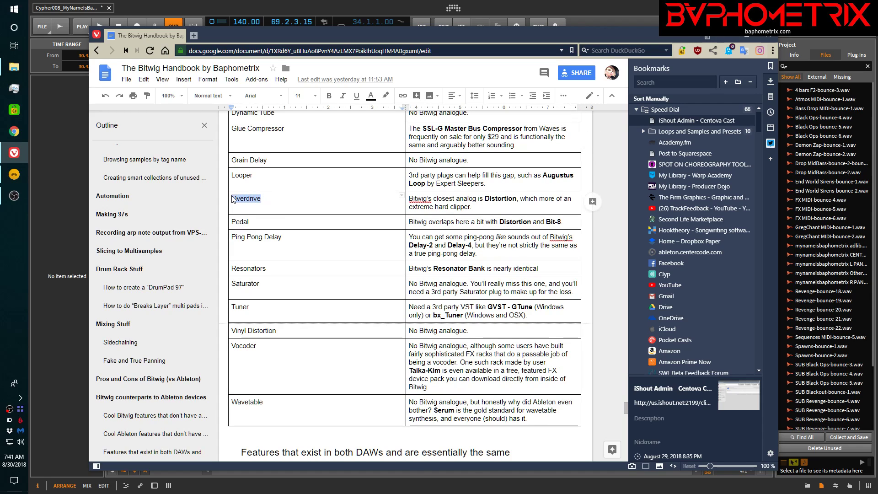
drag(268, 286, 228, 286)
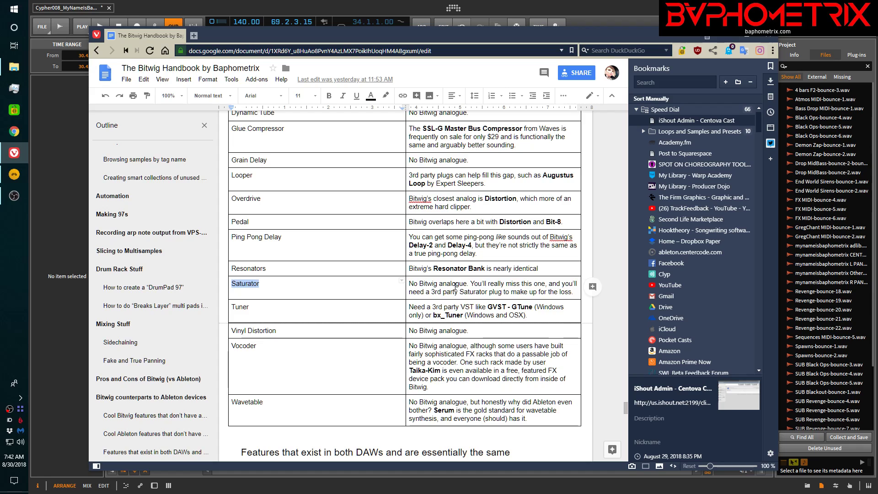
double_click(261, 310)
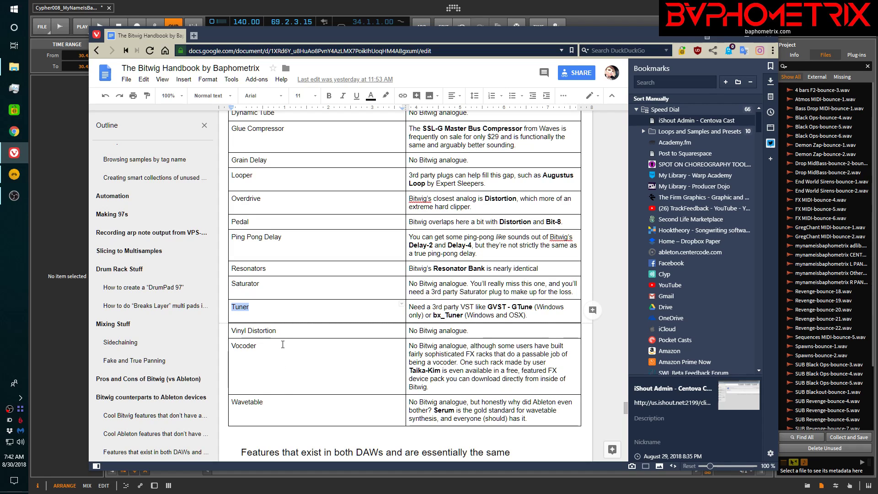
double_click(247, 346)
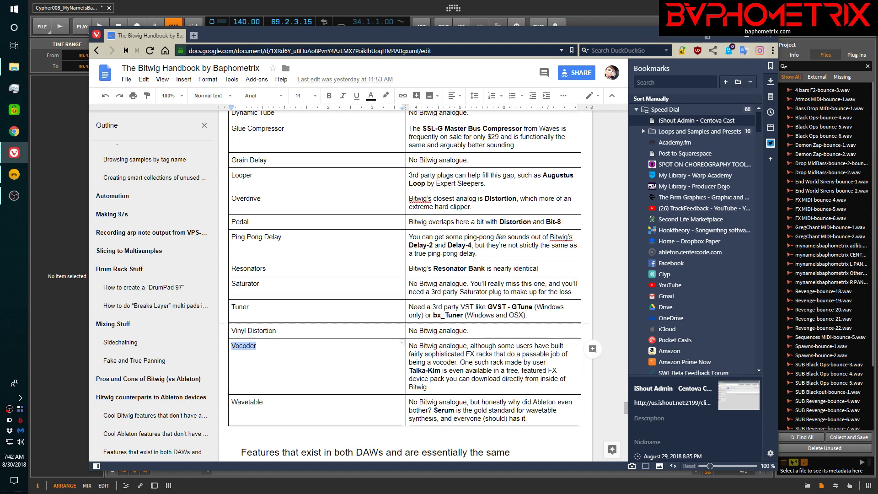
click(728, 31)
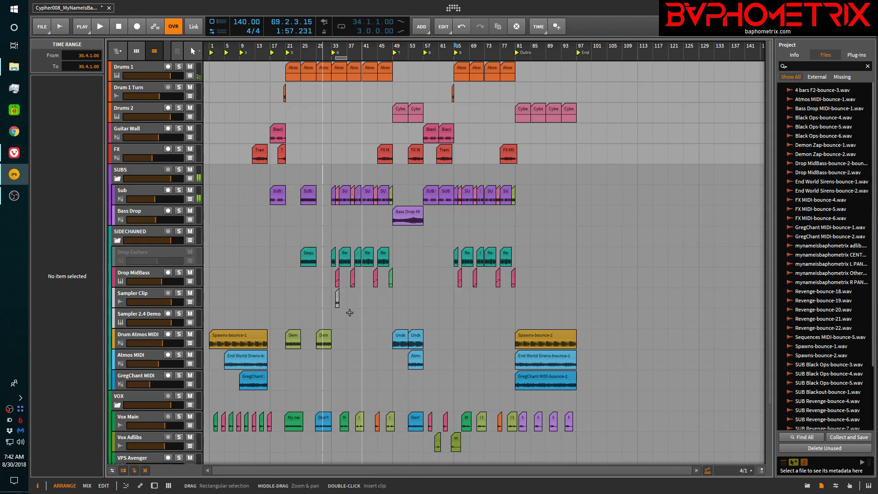
- Insert the Taika-Kim audio FX preset Morocoder 10 Band Vocoder at the end of the Drop MidBass track's device chain
click(270, 277)
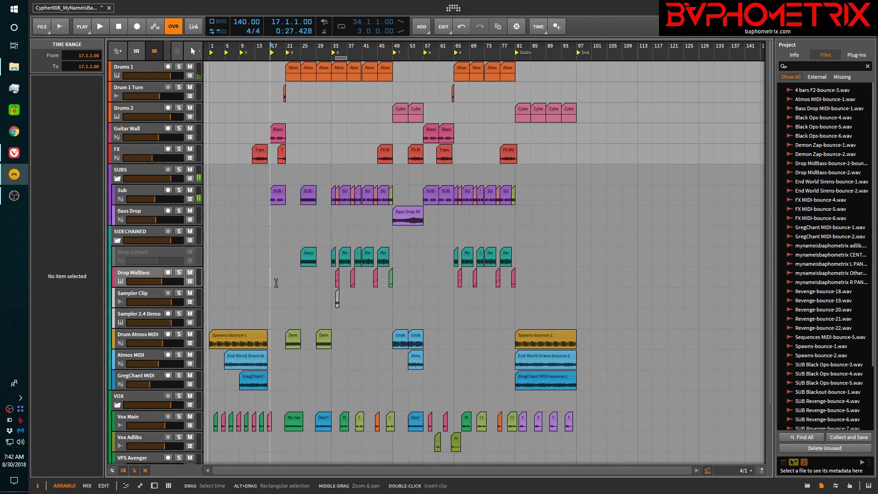
key(Caps_Lock)
key(d)
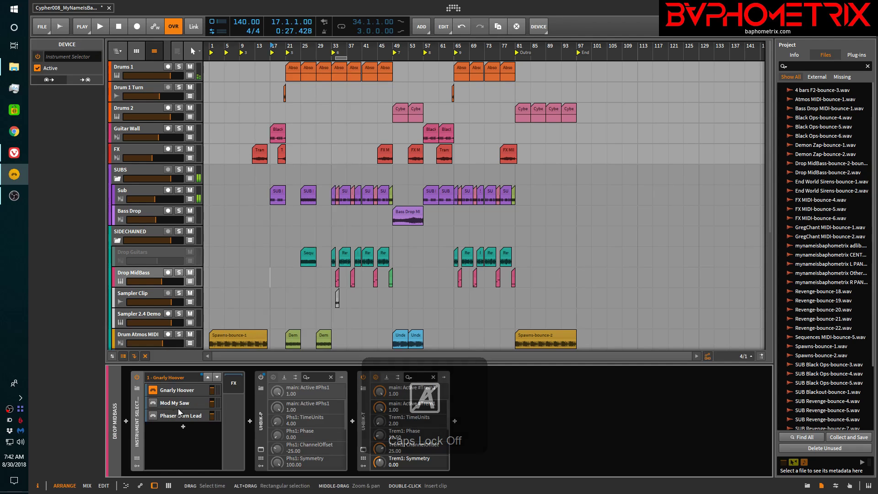
click(455, 421)
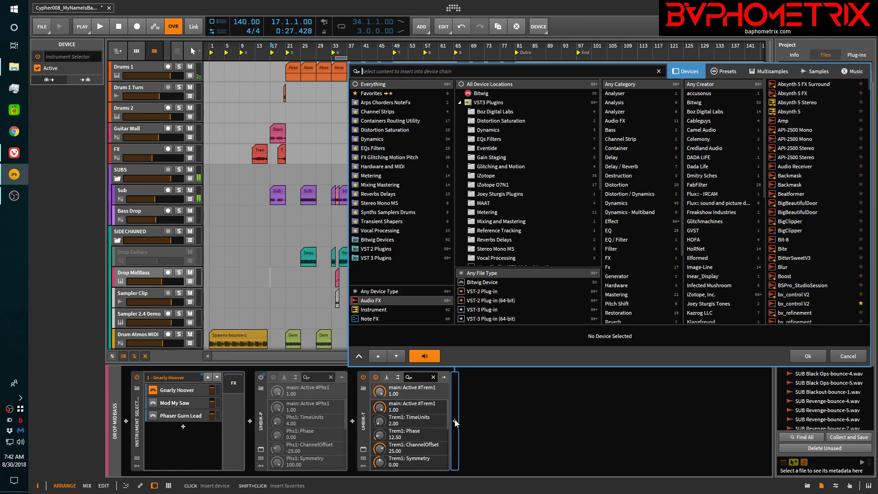
click(725, 72)
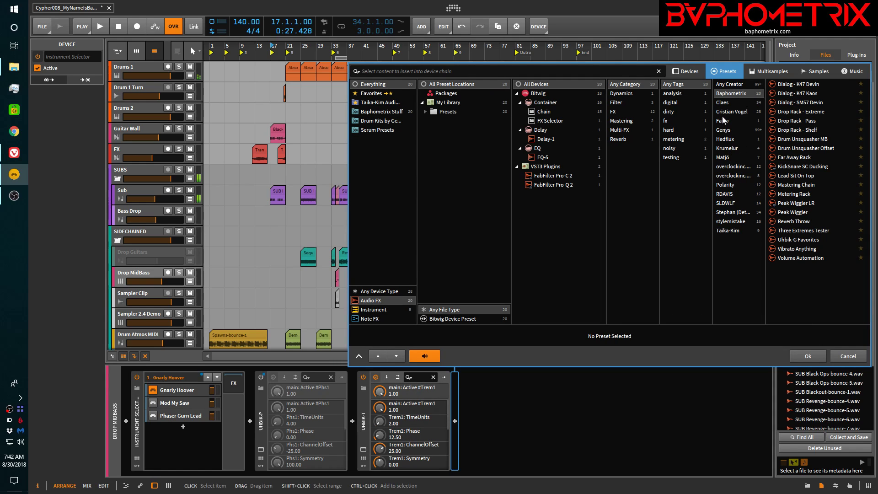
click(726, 232)
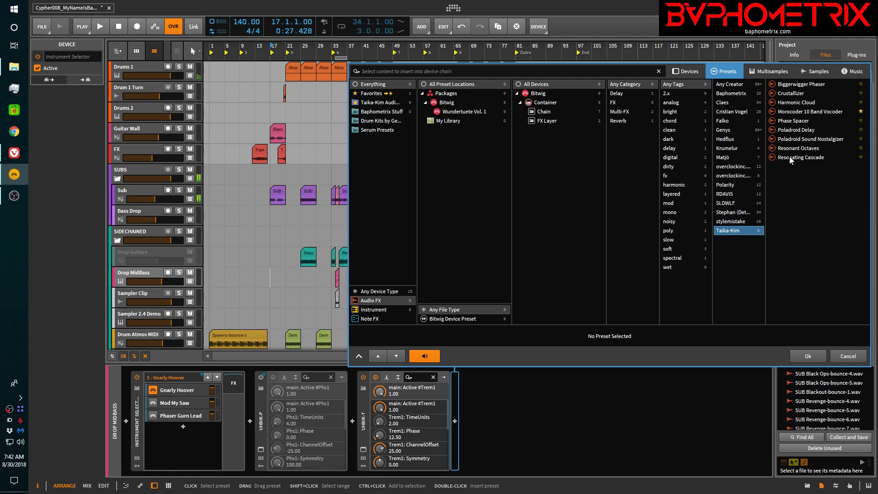
click(789, 112)
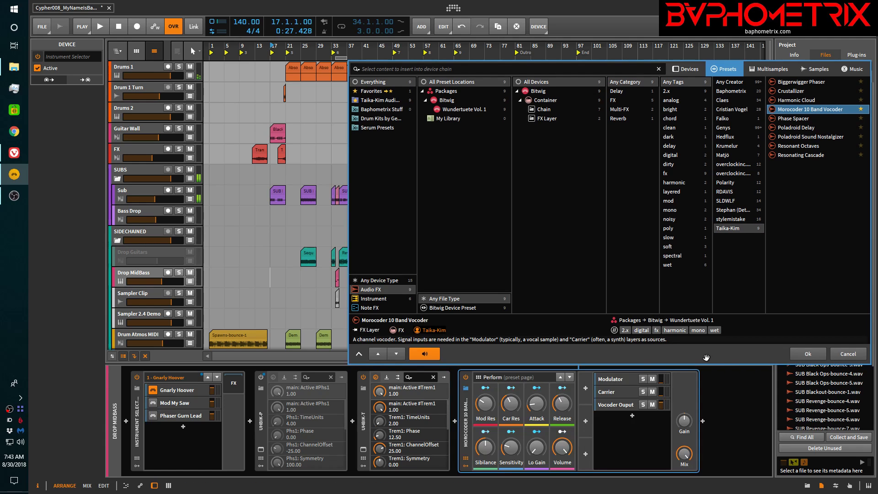
click(797, 356)
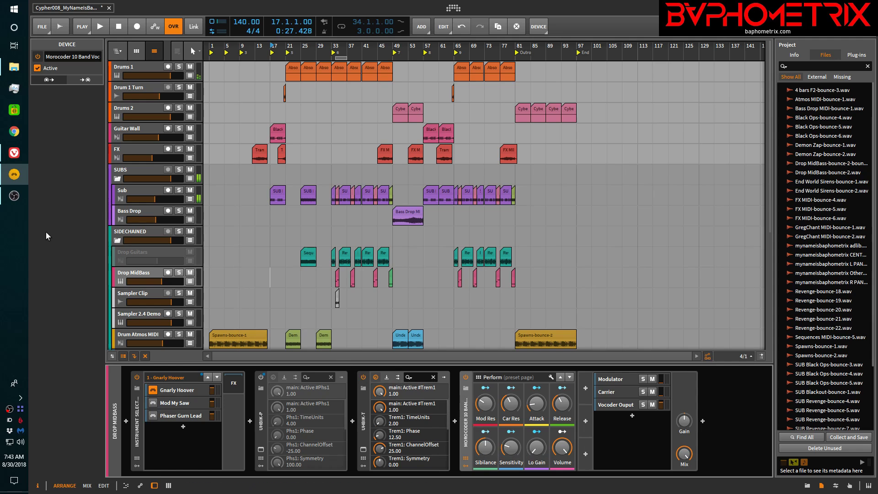
- Switch to the Bitwig Handbook in the browser, skim the feature comparison tables, and go to the start of the Pros and Cons section
click(8, 156)
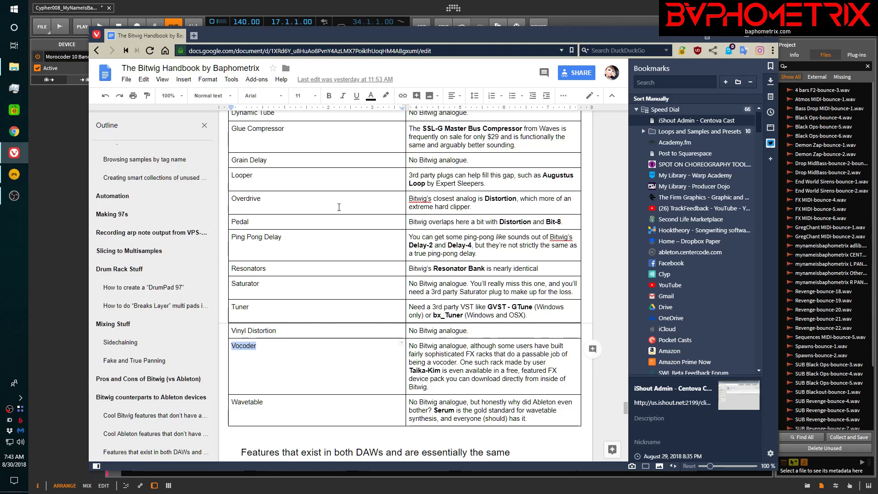
scroll(487, 224, down, 4)
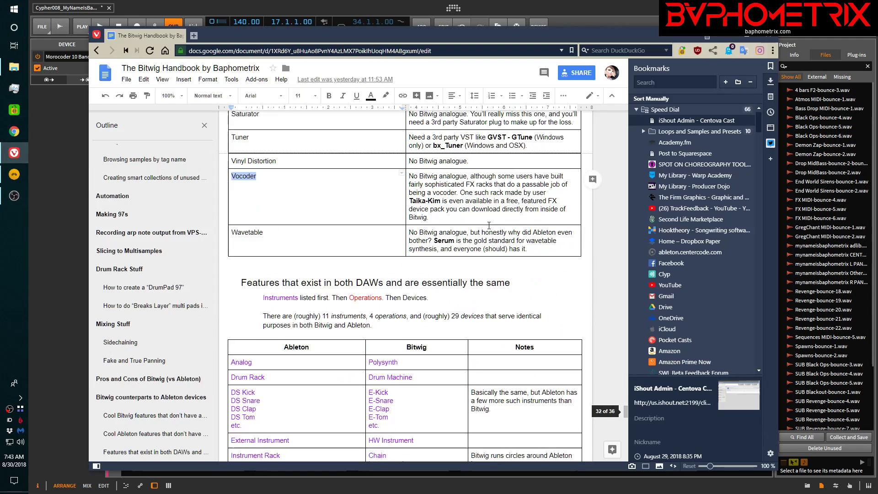
scroll(489, 226, down, 5)
scroll(489, 225, up, 15)
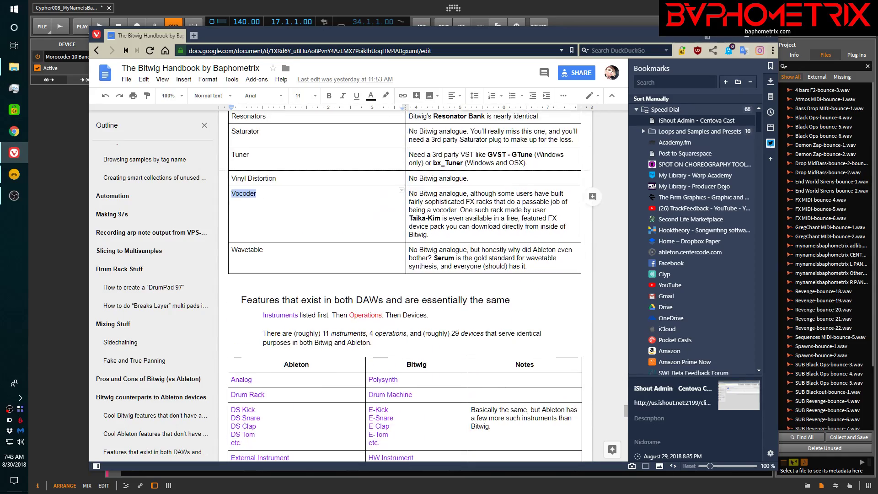
scroll(489, 226, up, 10)
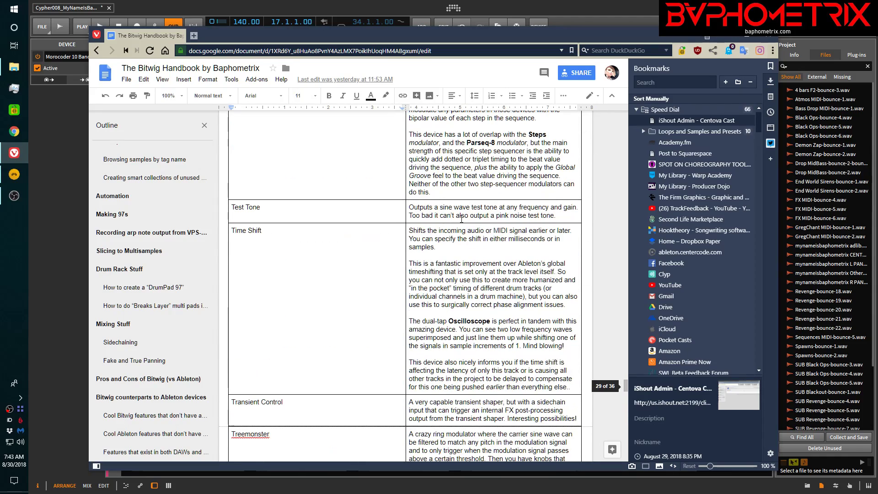
click(119, 384)
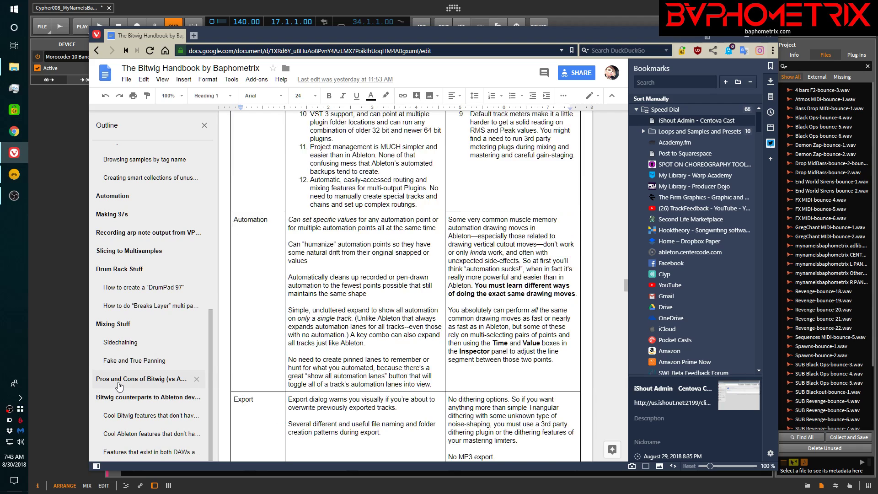
scroll(161, 245, up, 8)
scroll(161, 245, up, 2)
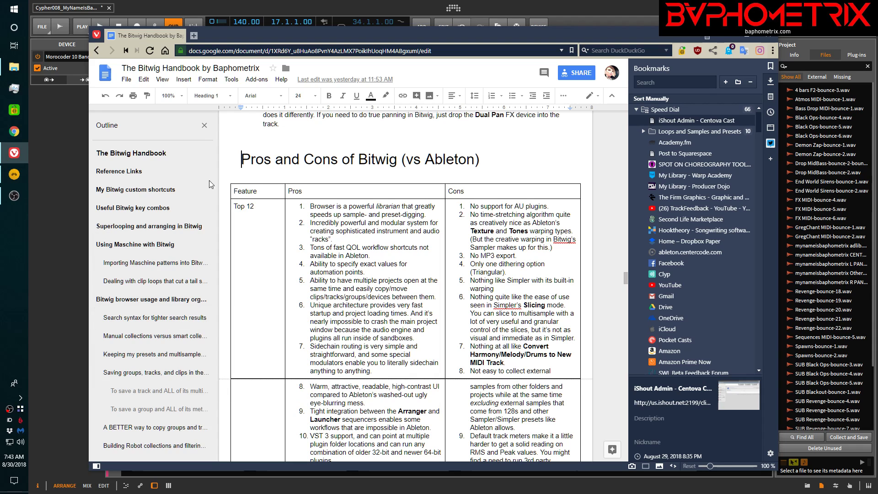
- Browse the handbook's custom shortcuts, browser usage and library organization, and Reference Links sections, and return to its title page
click(129, 207)
click(129, 197)
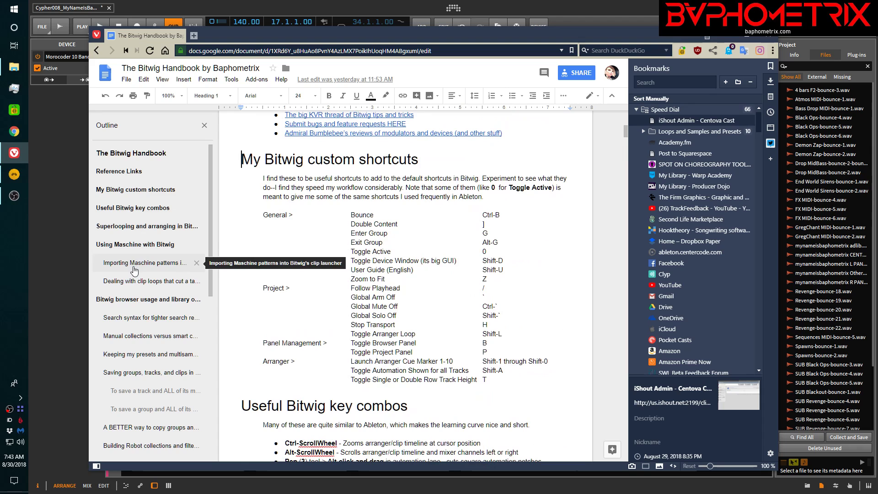
click(134, 270)
click(136, 299)
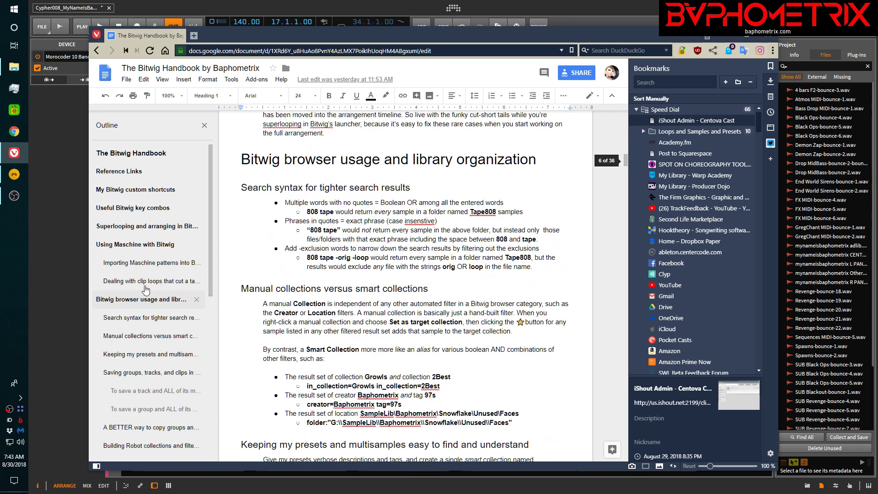
click(136, 176)
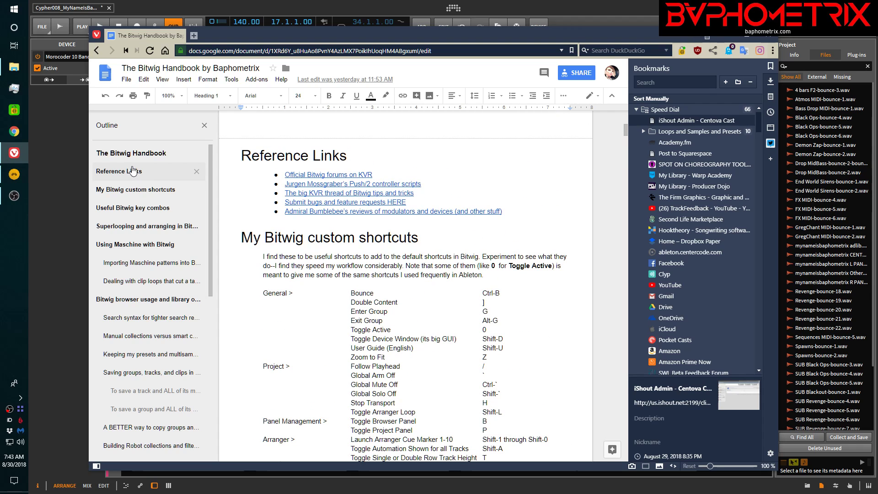
click(133, 156)
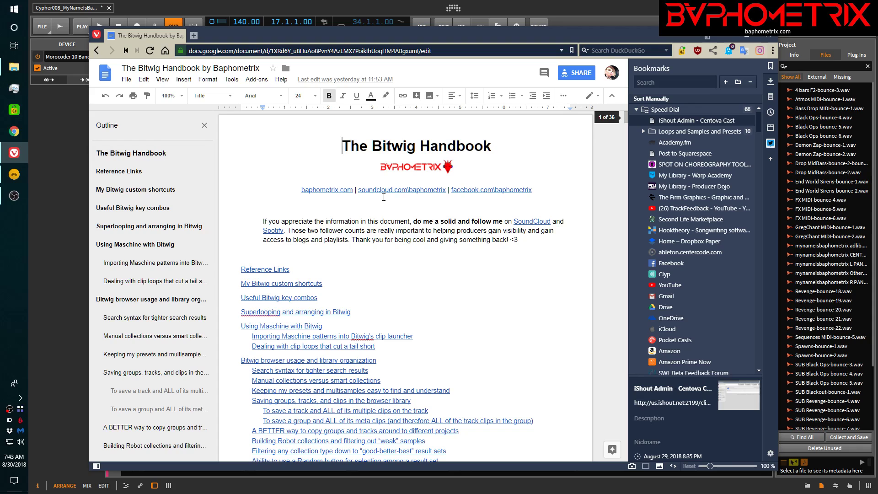